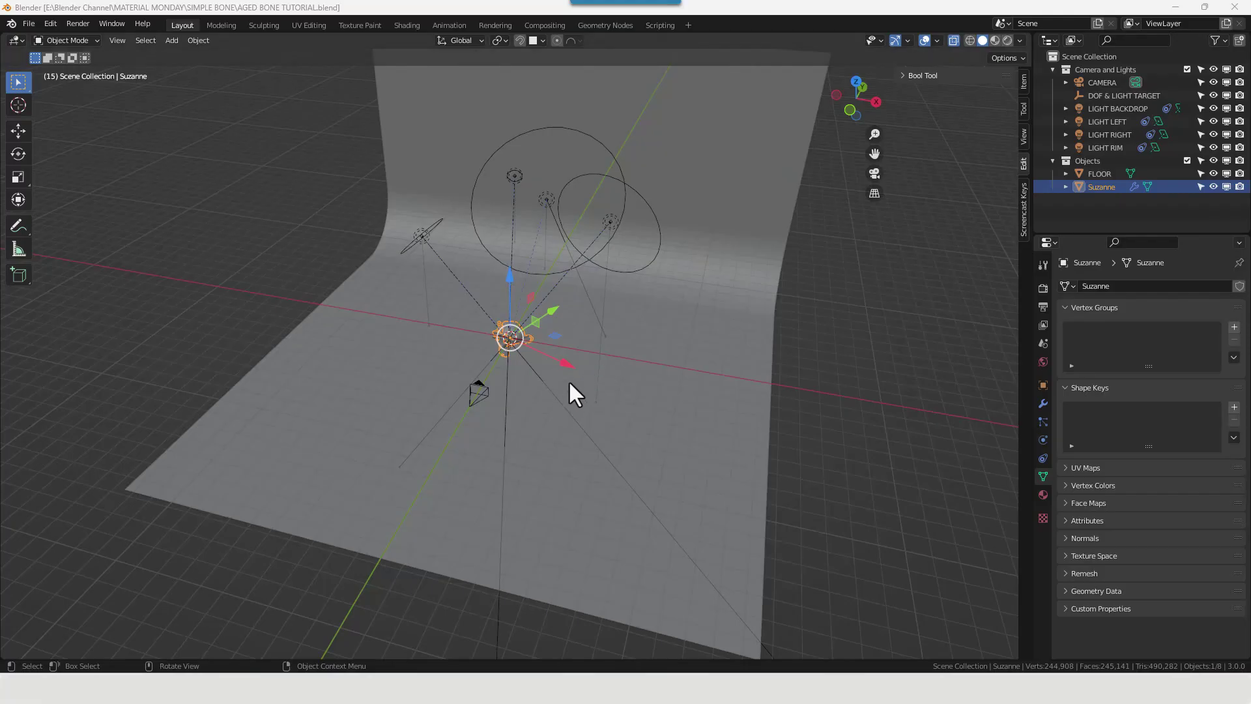
# - Orbit and zoom around Suzanne to inspect the model and backdrop from several sides
pyautogui.moveTo(571, 385); pyautogui.dragTo(619, 414, button='middle')
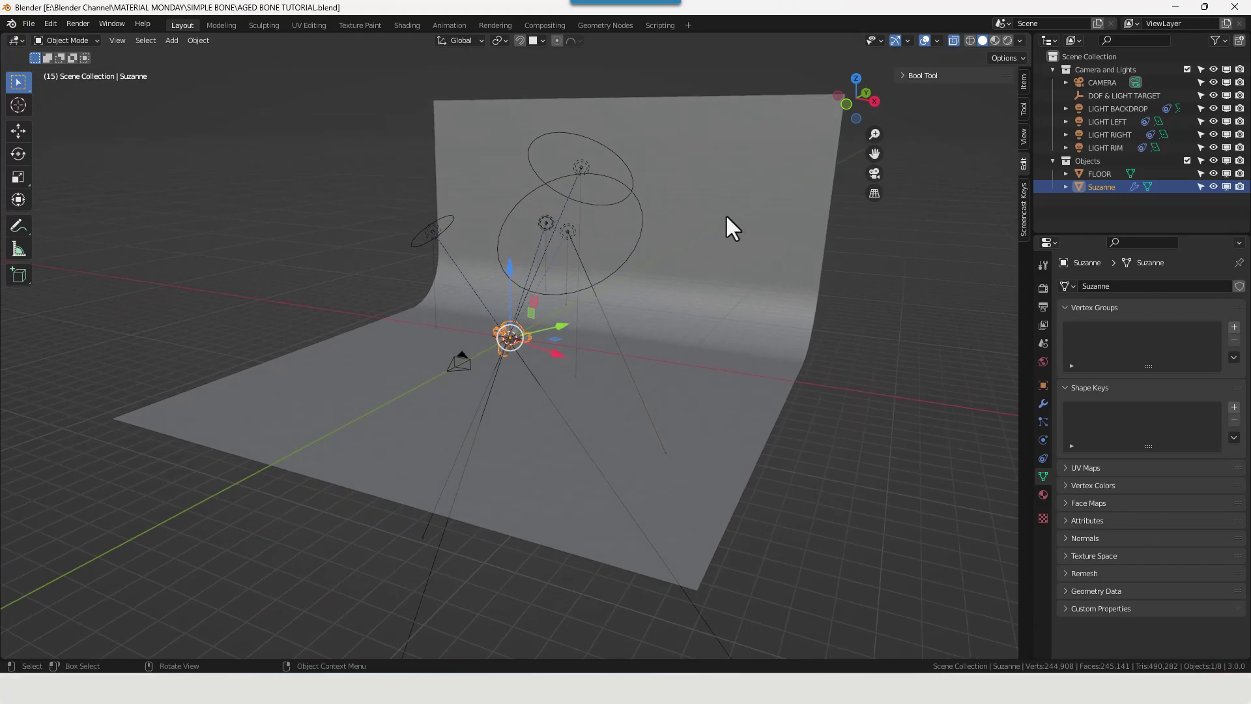
pyautogui.moveTo(617, 411); pyautogui.dragTo(644, 231, button='middle')
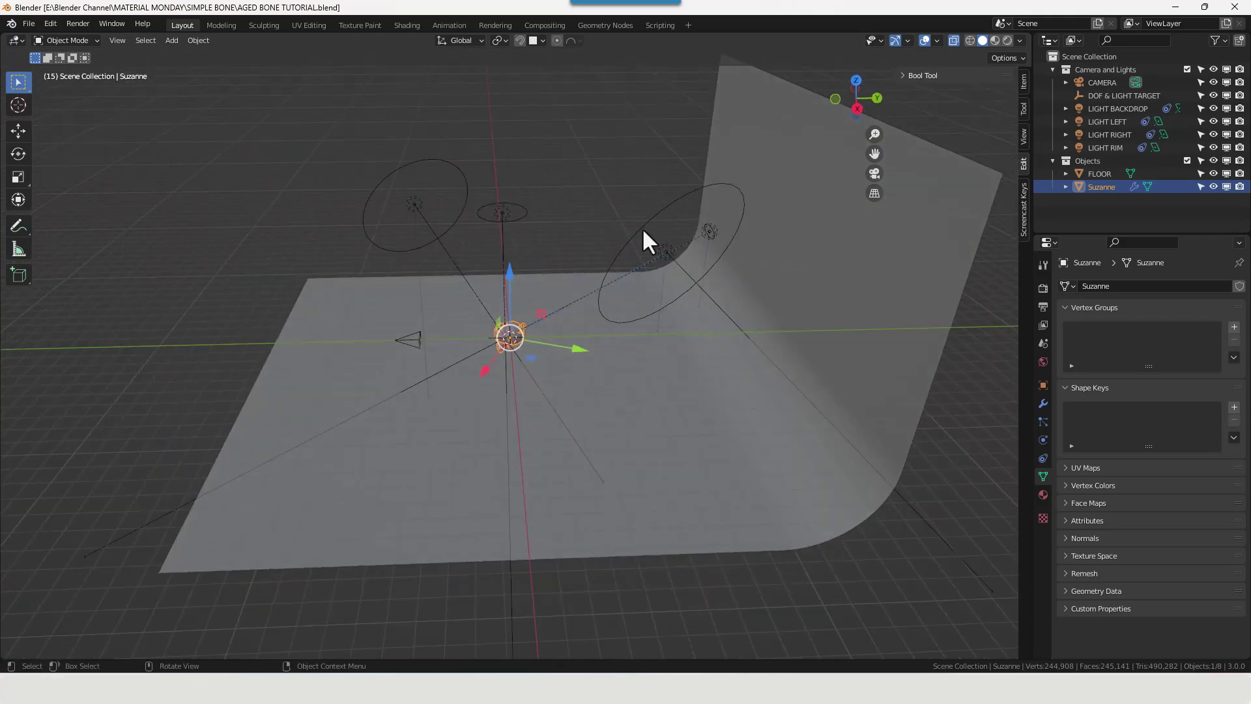
pyautogui.moveTo(640, 404); pyautogui.dragTo(827, 392, button='middle')
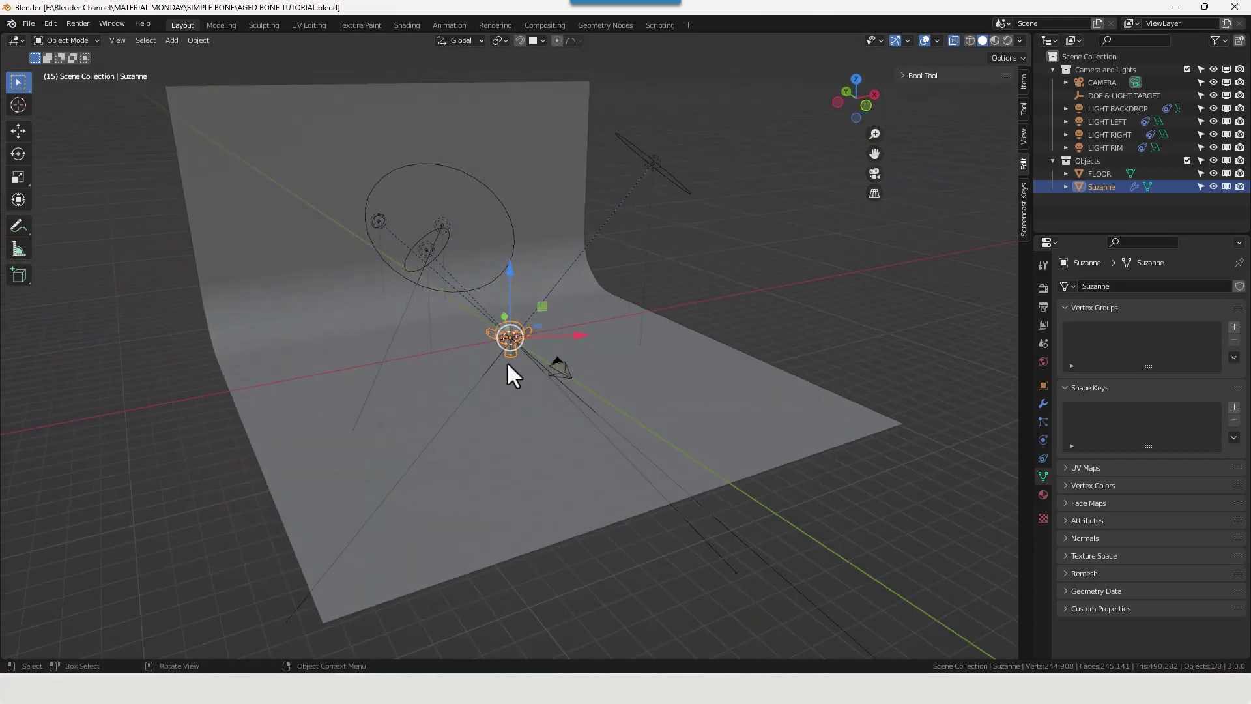
pyautogui.scroll(6, 495, 365)
pyautogui.moveTo(531, 355); pyautogui.dragTo(432, 352, button='middle')
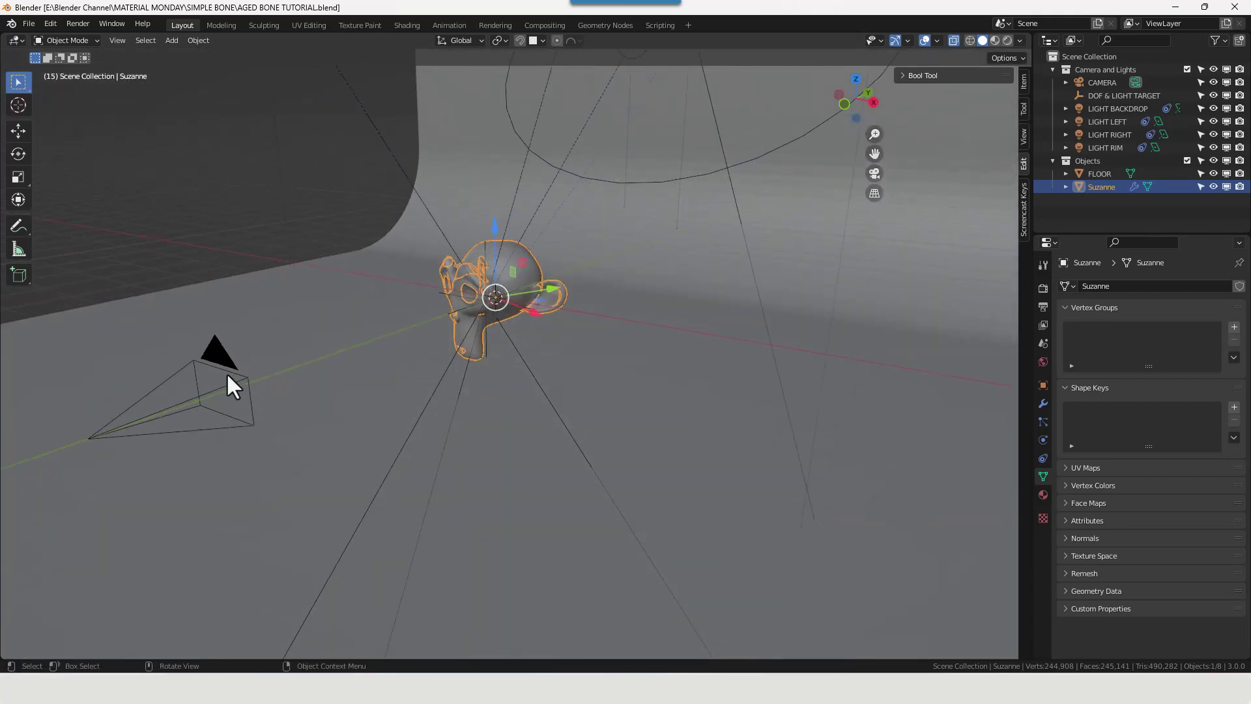
pyautogui.scroll(-8, 509, 520)
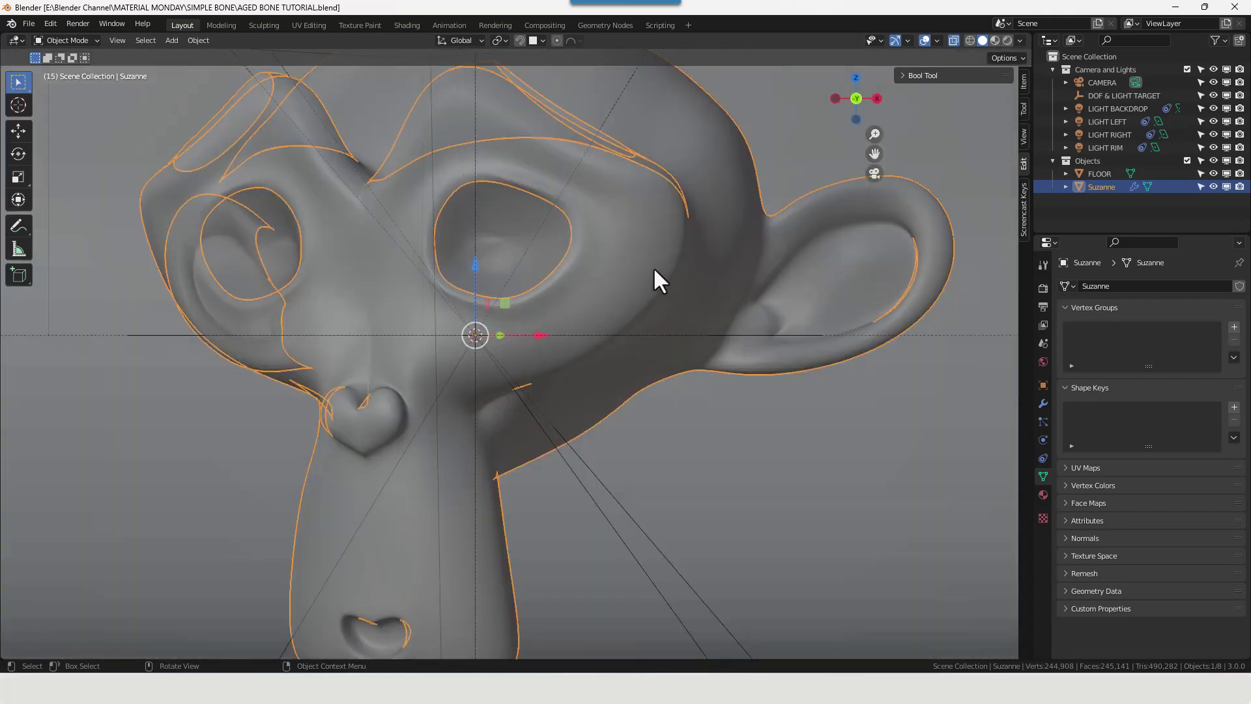
# - View Suzanne through the scene camera with overlays hidden, then switch to the Shading workspace
pyautogui.press('KP_0')
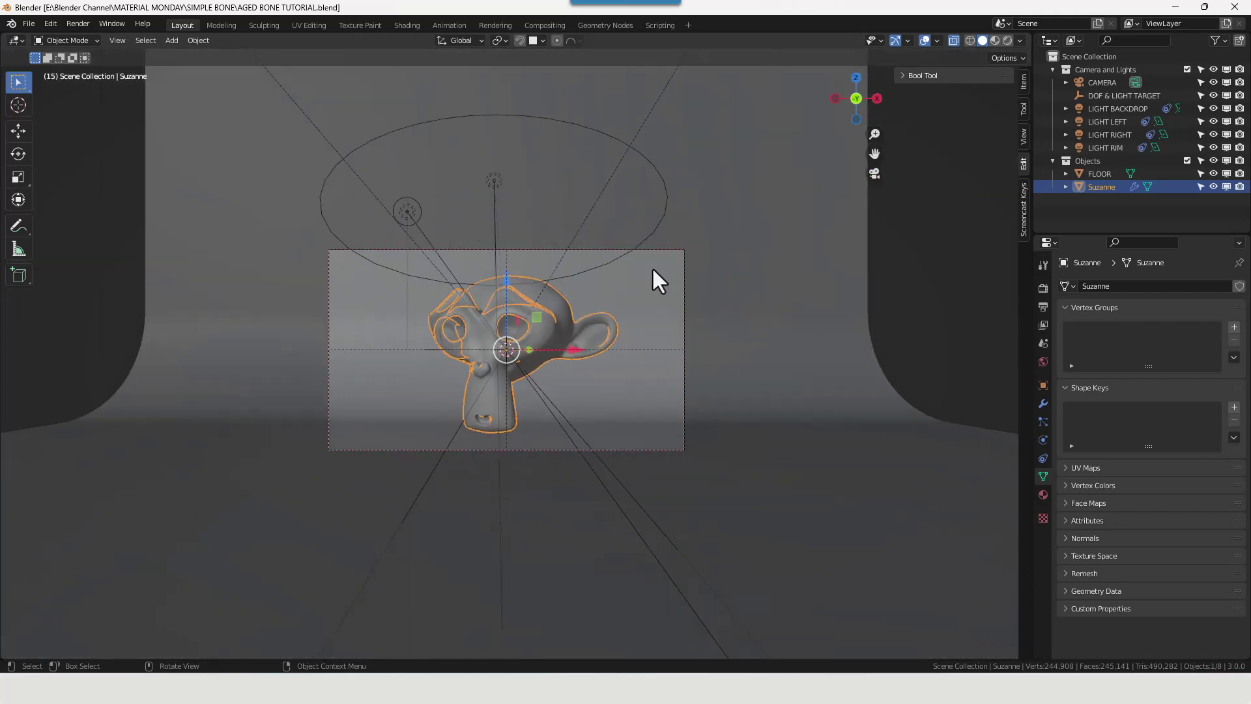
pyautogui.scroll(3, 468, 310)
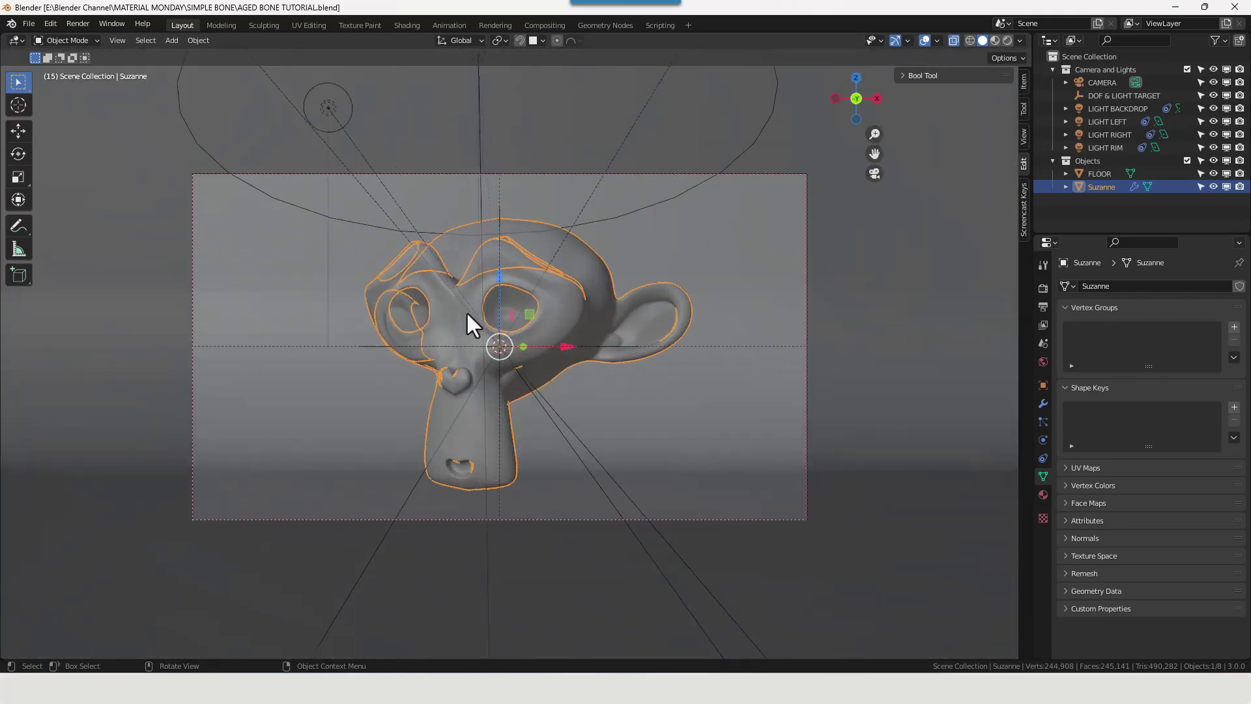
pyautogui.click(925, 40)
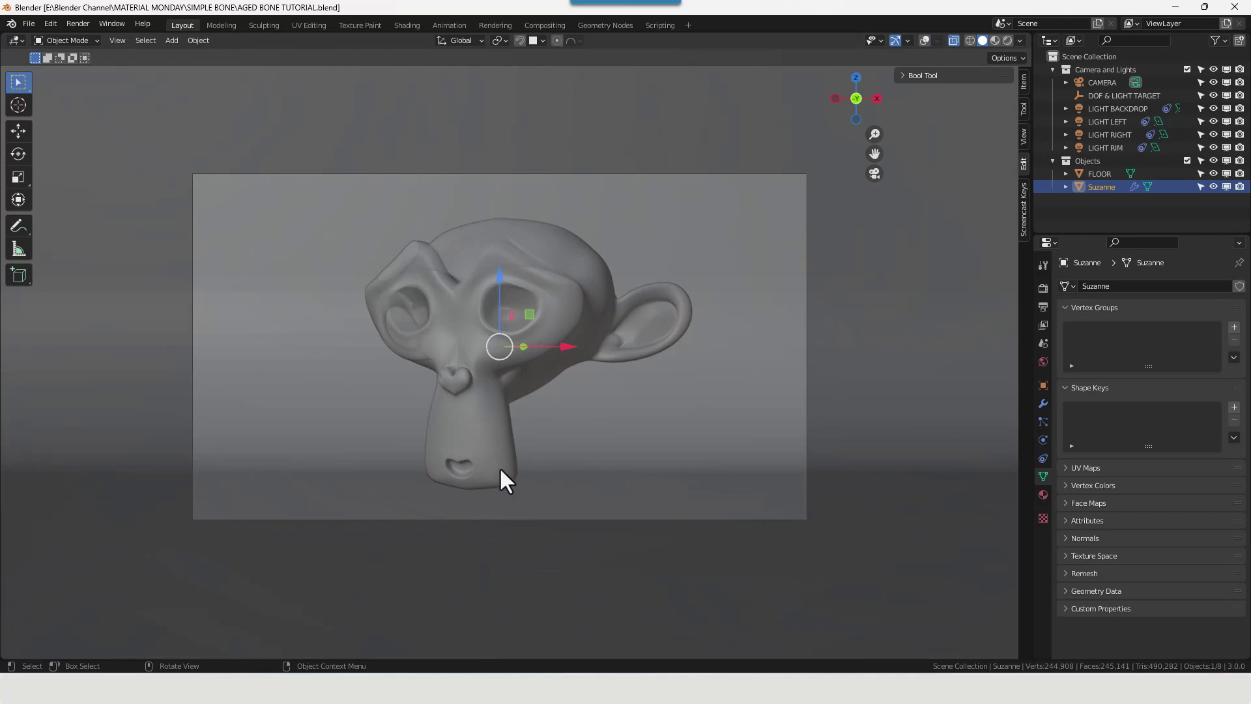
pyautogui.click(406, 26)
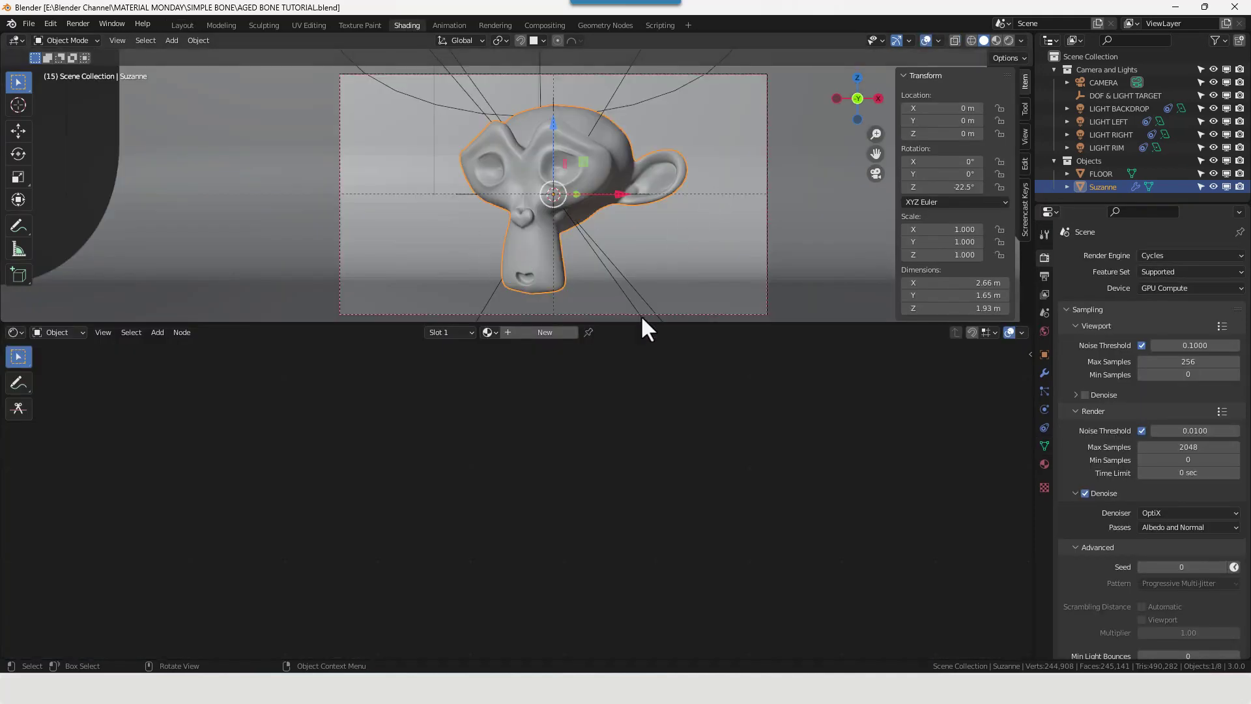
# - Resize the border between the node editor and 3D viewport, and reframe Suzanne
pyautogui.moveTo(642, 323); pyautogui.dragTo(642, 293)
pyautogui.scroll(2, 607, 244)
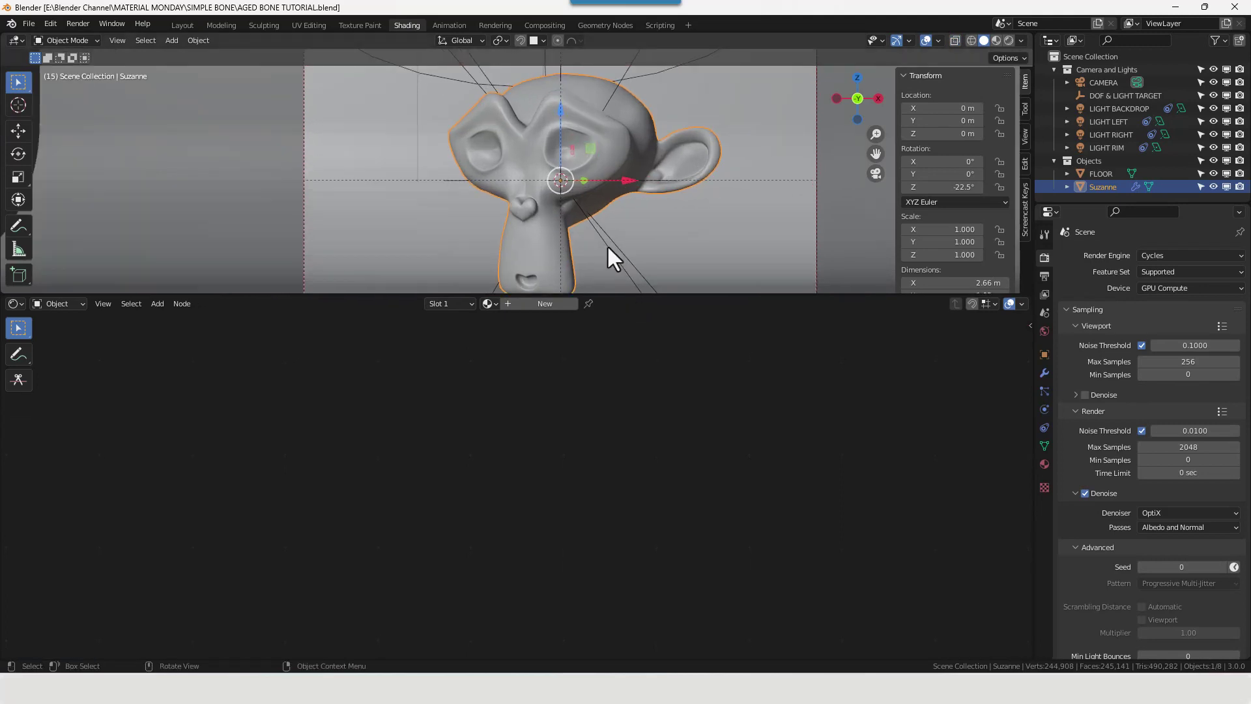
pyautogui.keyDown('shift'); pyautogui.moveTo(655, 250); pyautogui.dragTo(624, 236, button='middle'); pyautogui.keyUp('shift')
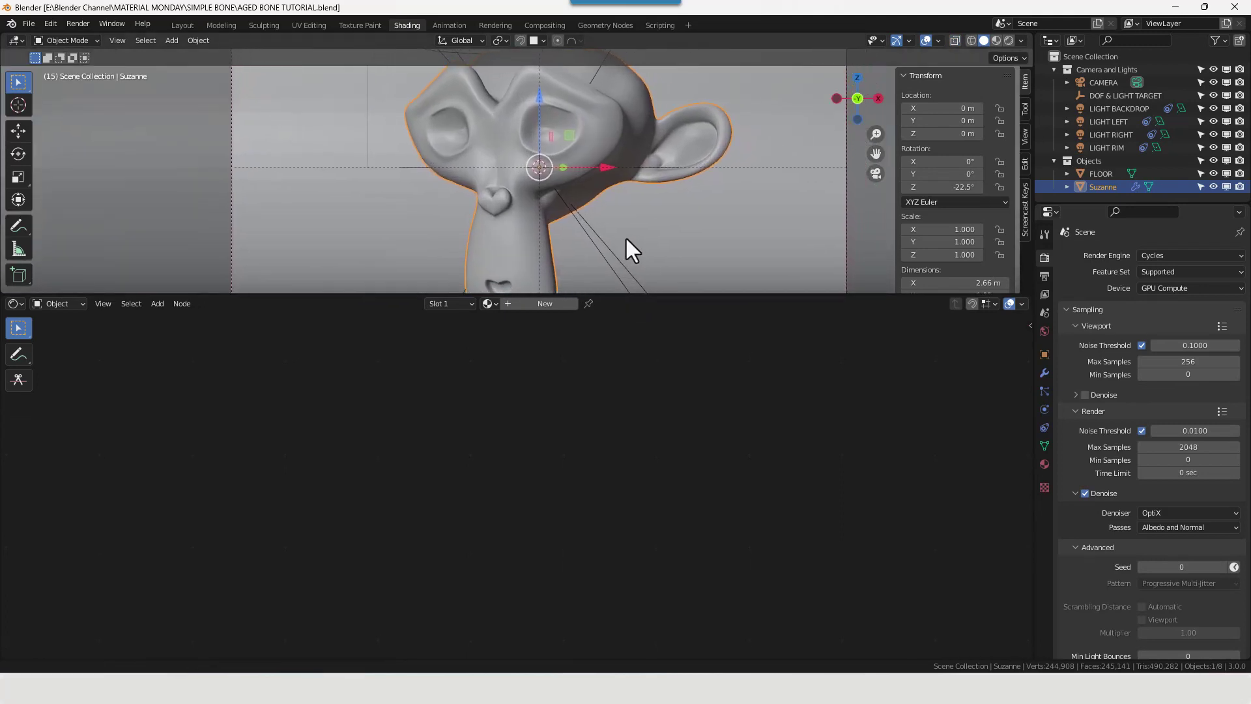
pyautogui.moveTo(648, 294); pyautogui.dragTo(651, 330)
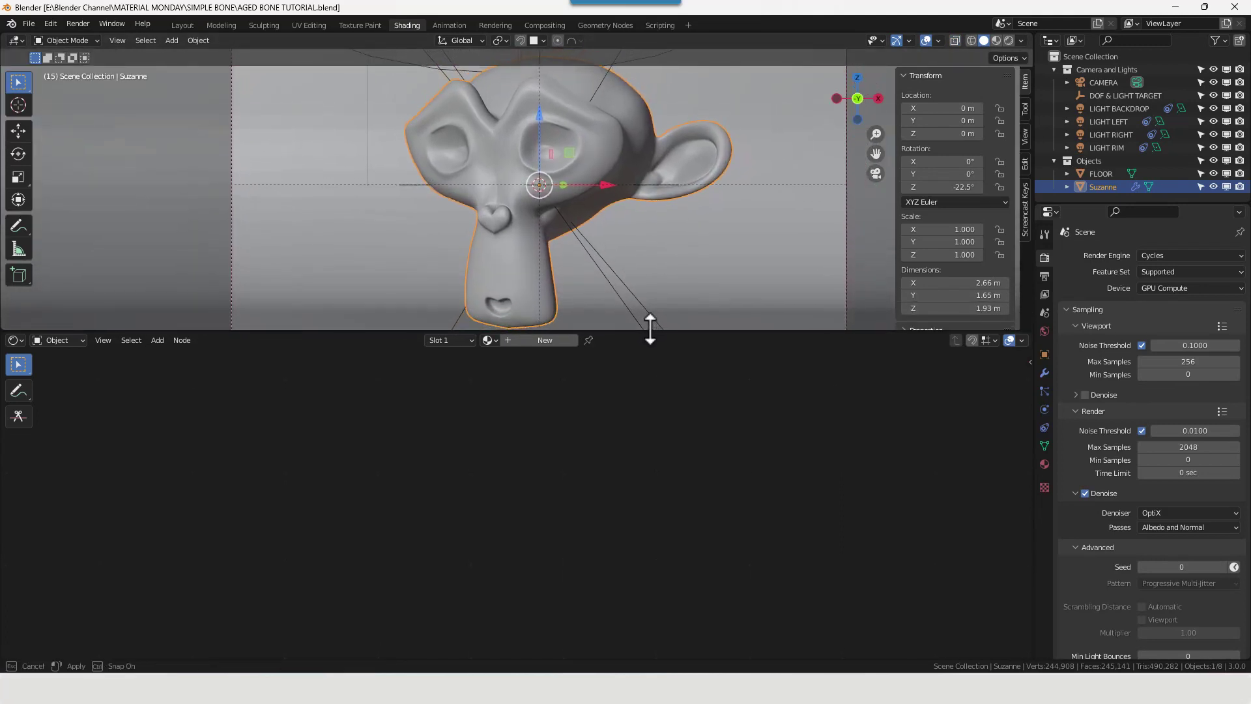
# - Show a Cycles Rendered preview without overlays or gizmos, and add a new material to Suzanne
pyautogui.click(1008, 40)
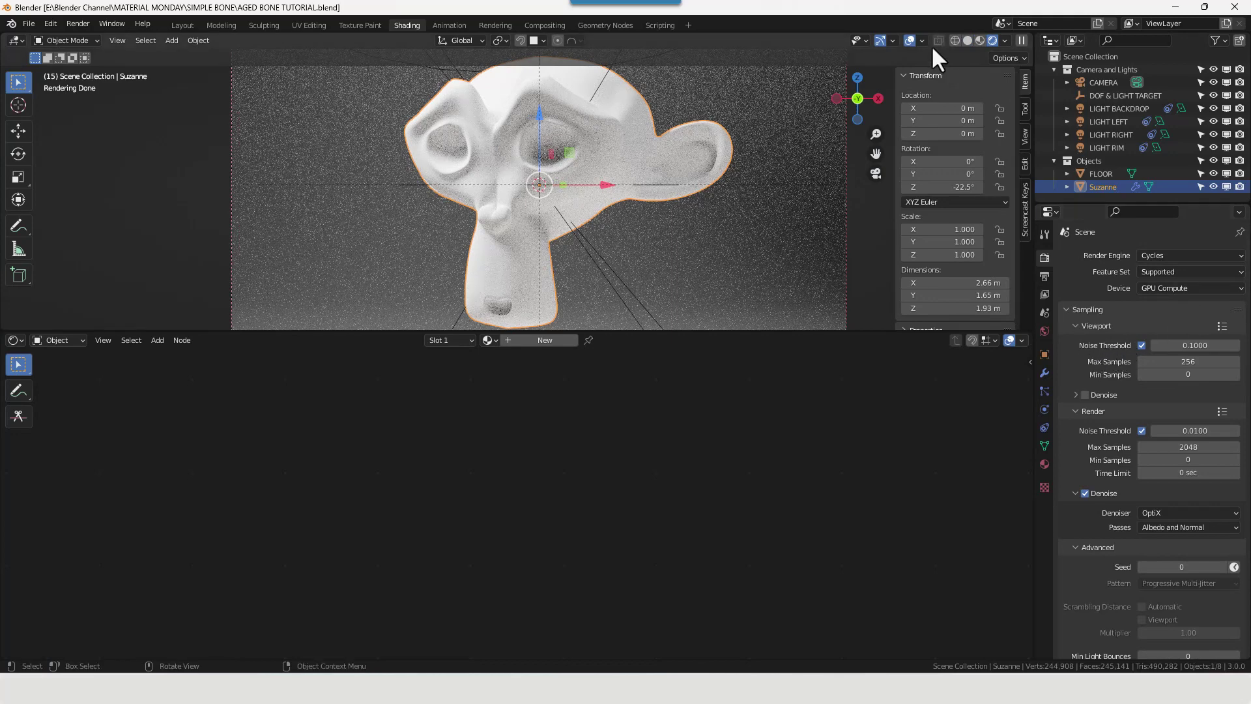
pyautogui.click(911, 39)
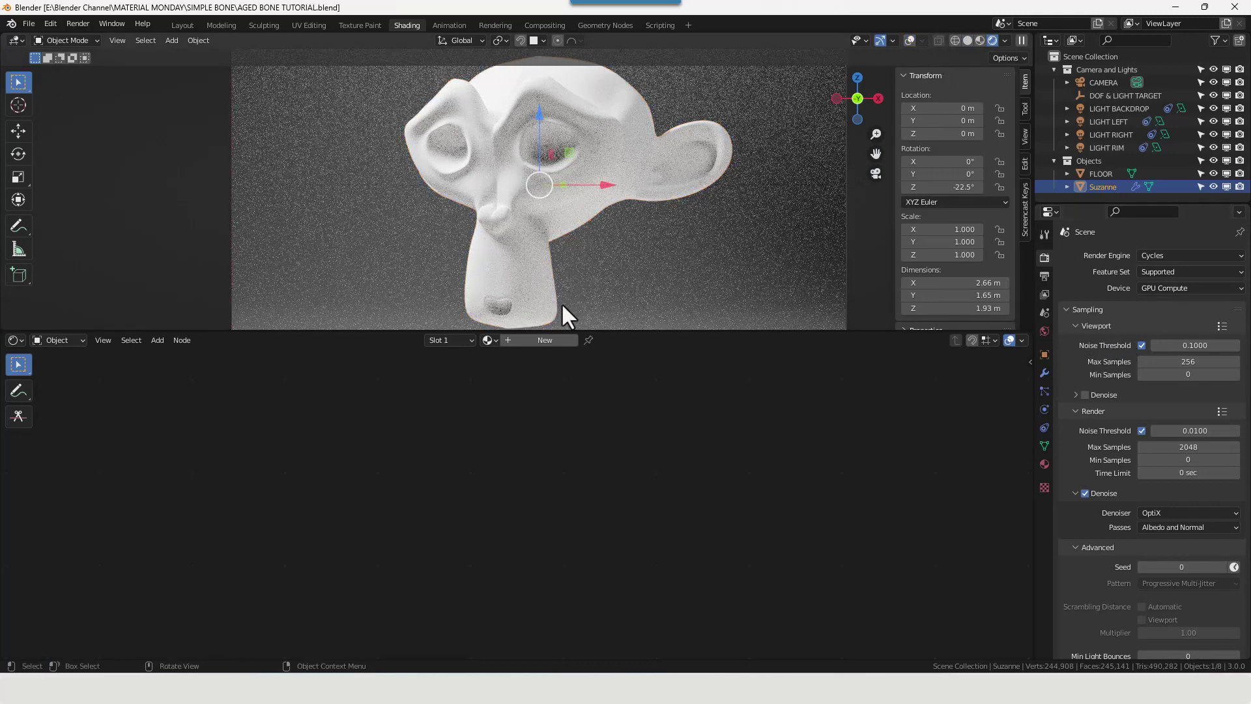
pyautogui.click(880, 41)
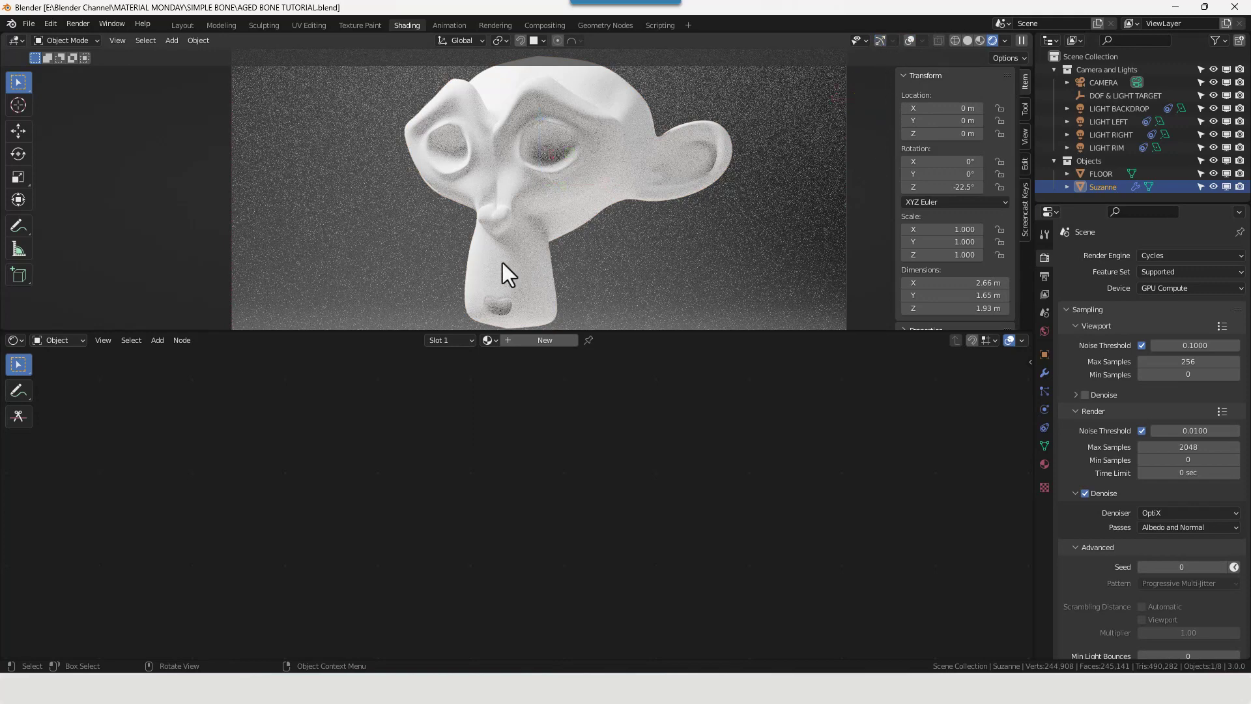
pyautogui.click(543, 342)
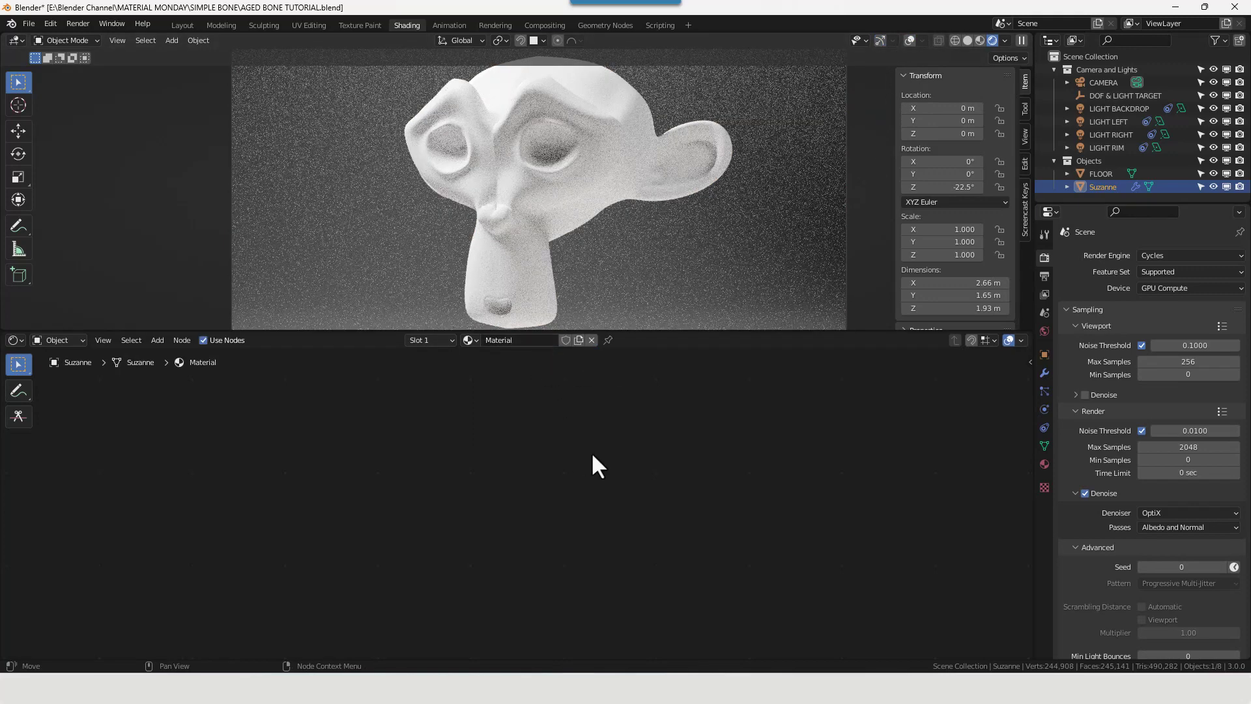
# - Frame the Principled BSDF and Material Output nodes, then pan the node view right
pyautogui.press('Home')
pyautogui.moveTo(588, 451); pyautogui.dragTo(720, 452, button='middle')
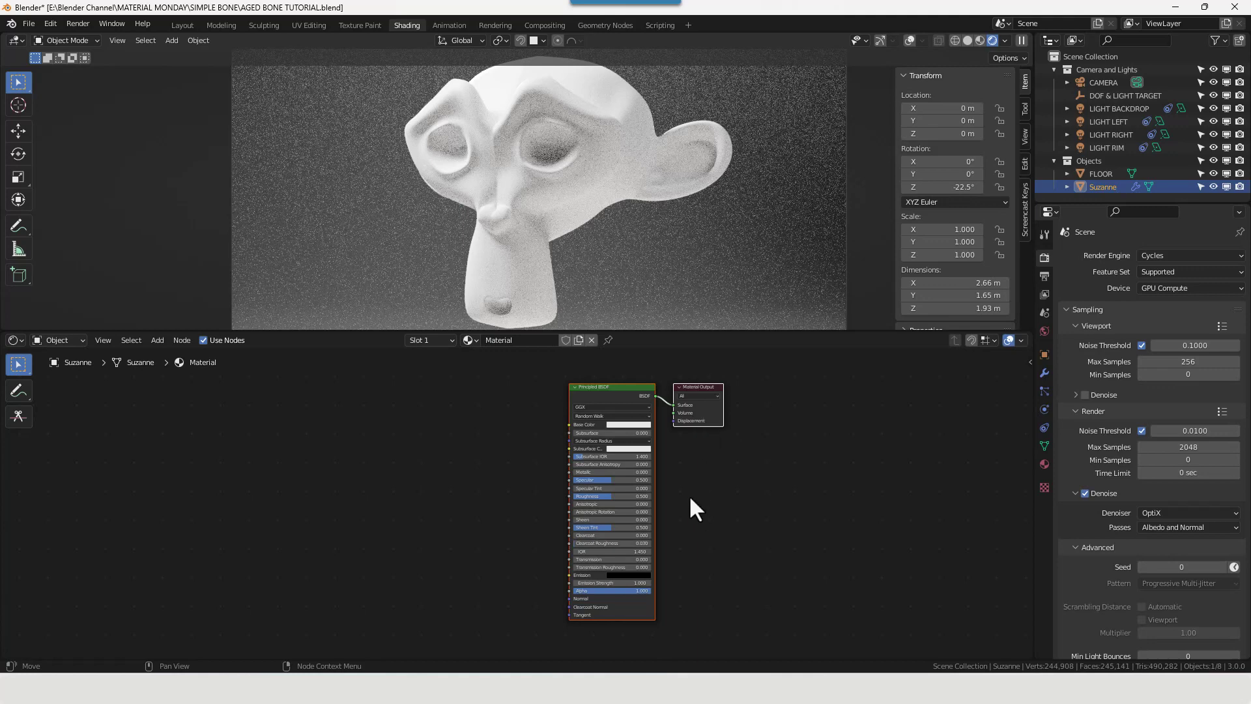
pyautogui.moveTo(682, 492); pyautogui.dragTo(845, 487, button='middle')
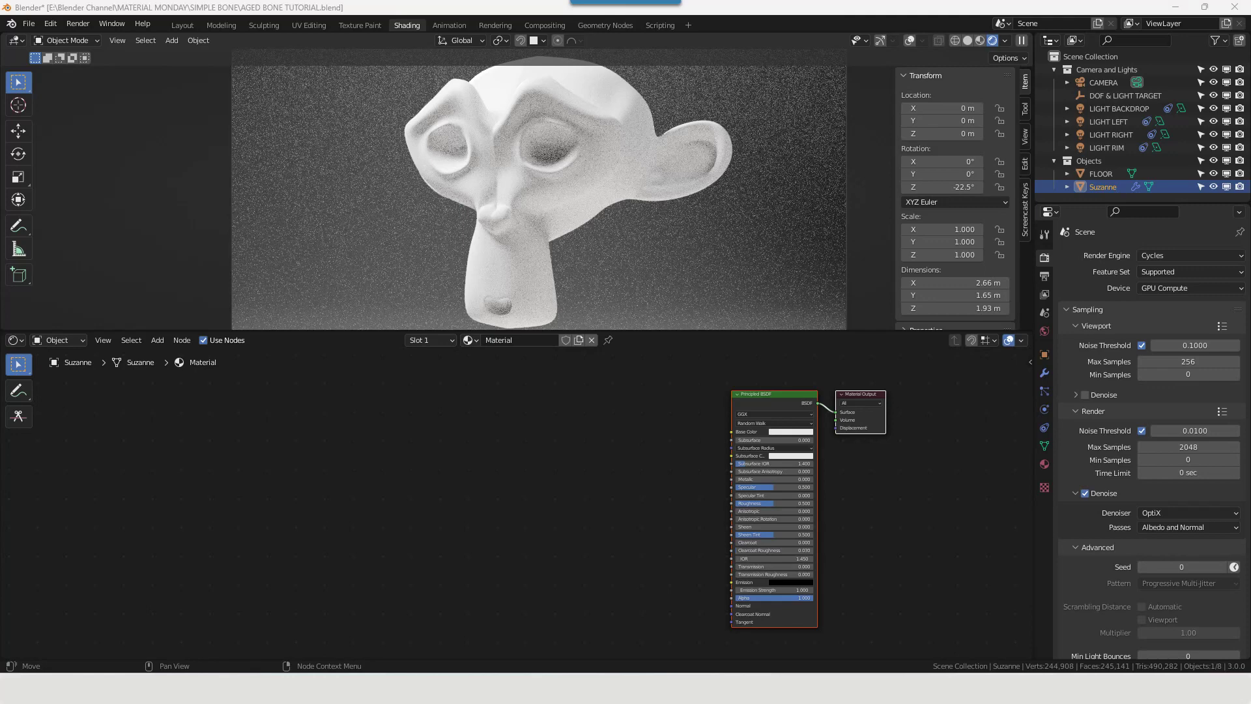
# - Add a Texture Coordinate node to Suzanne's material
pyautogui.hotkey('shift', 'a')
pyautogui.click(480, 474)
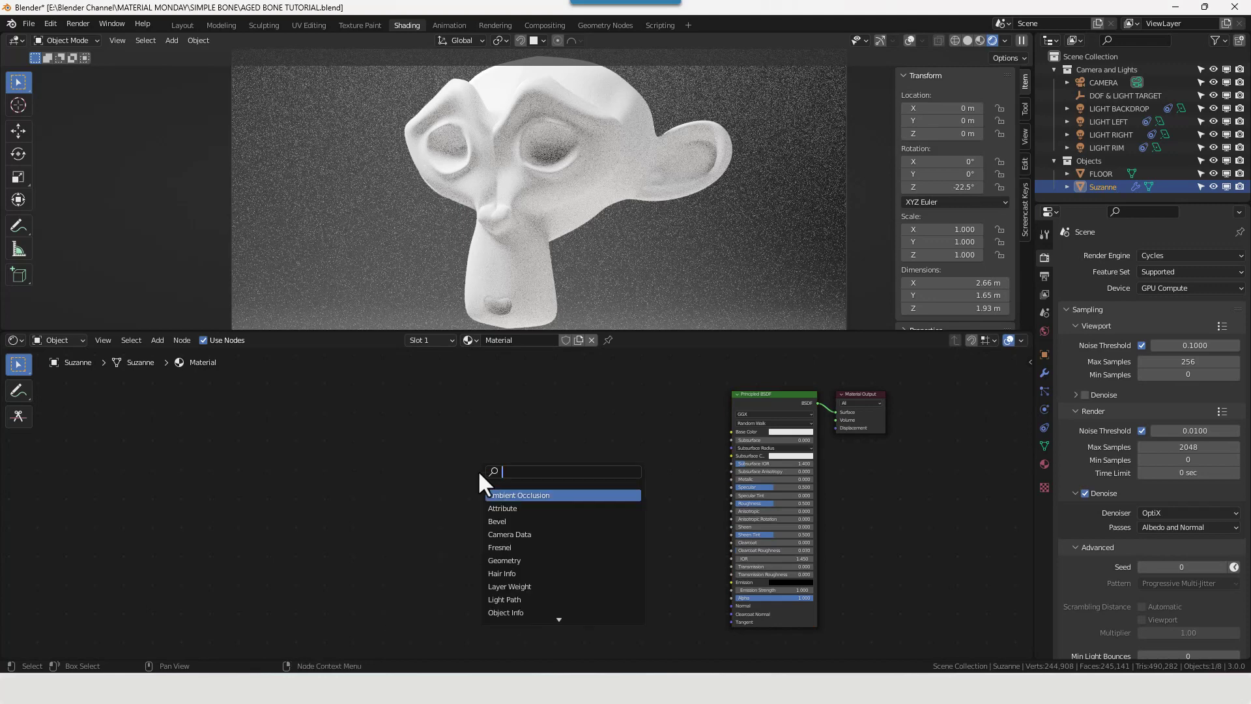
pyautogui.write('TEX')
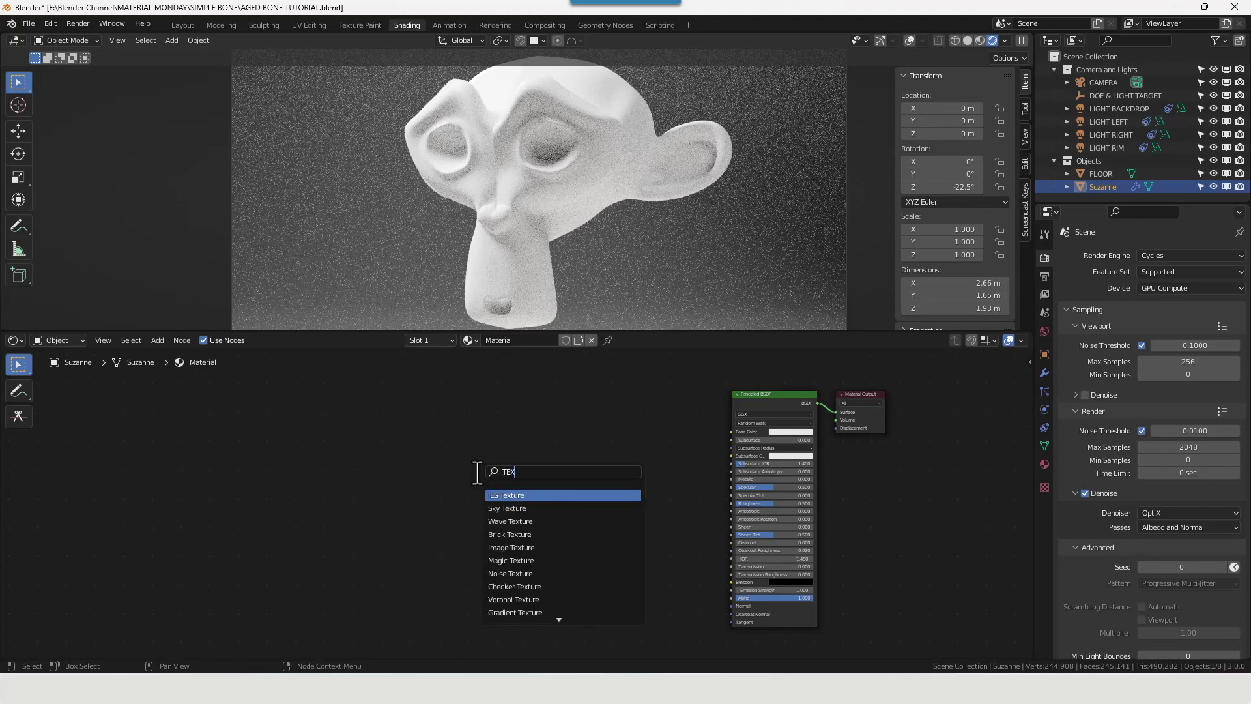
pyautogui.write('TURE COR')
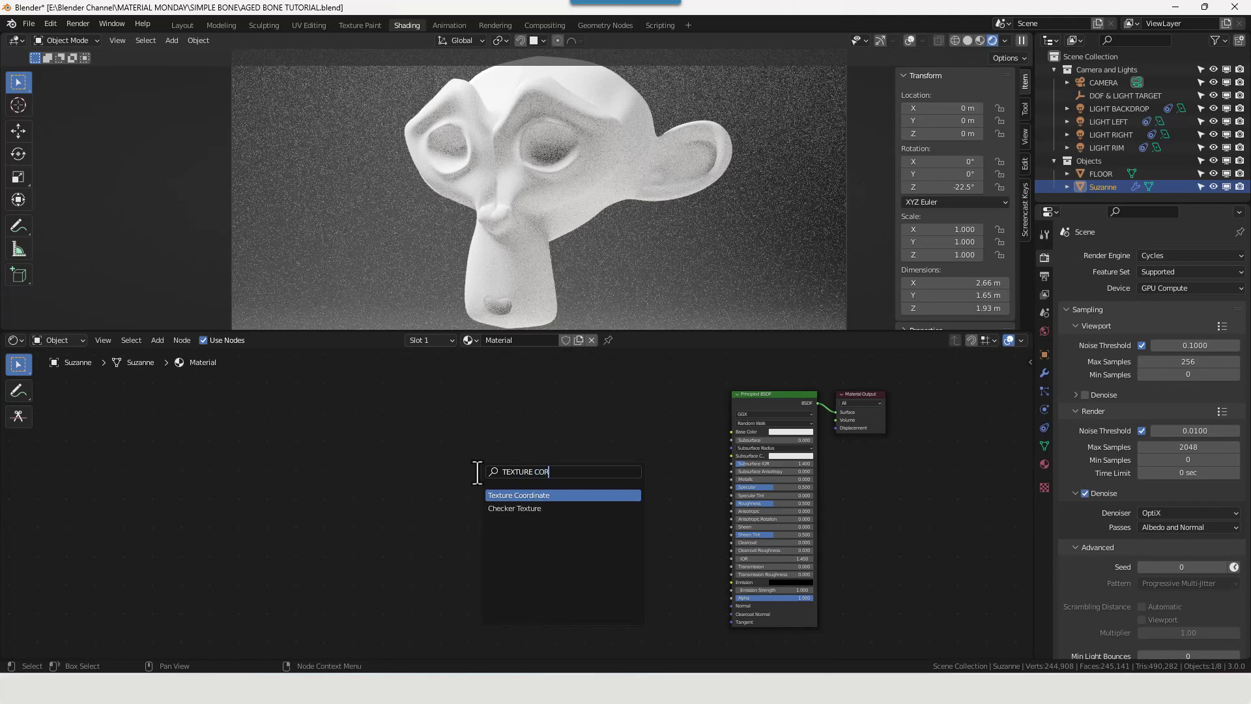
pyautogui.press('Return')
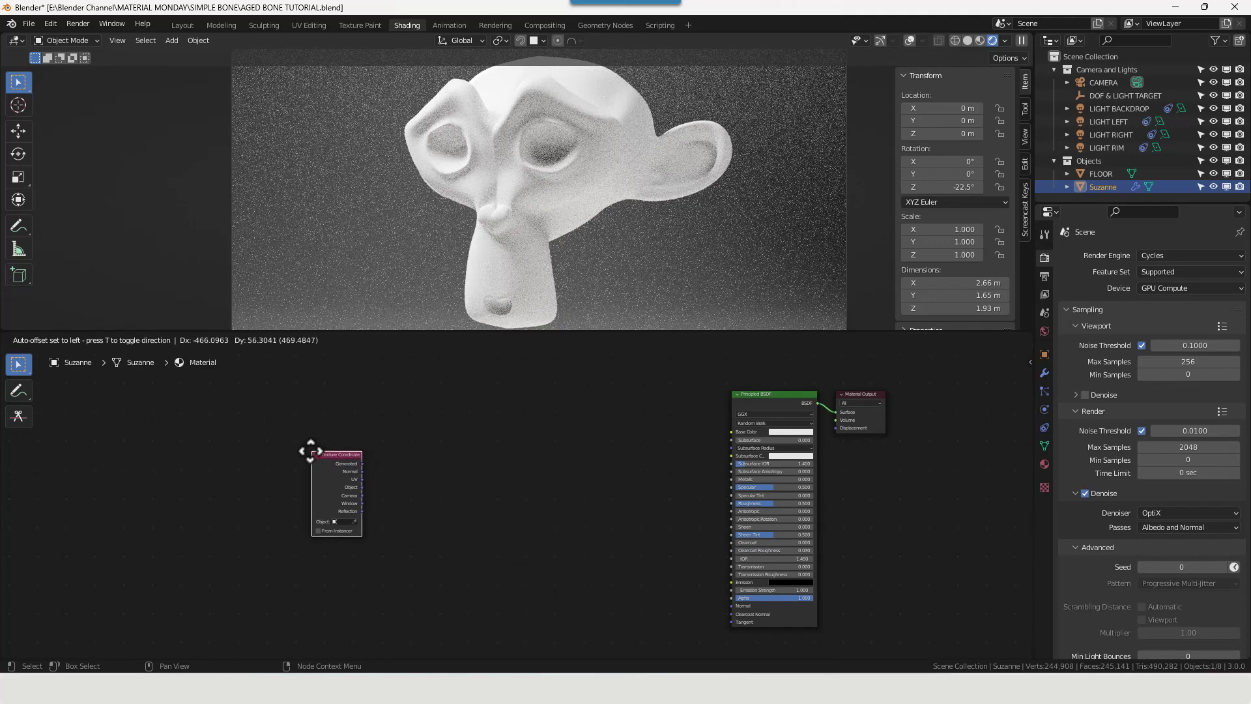
pyautogui.click(316, 448)
# - Add two Voronoi Texture nodes and feed the Object coordinates into them
pyautogui.hotkey('shift', 'a')
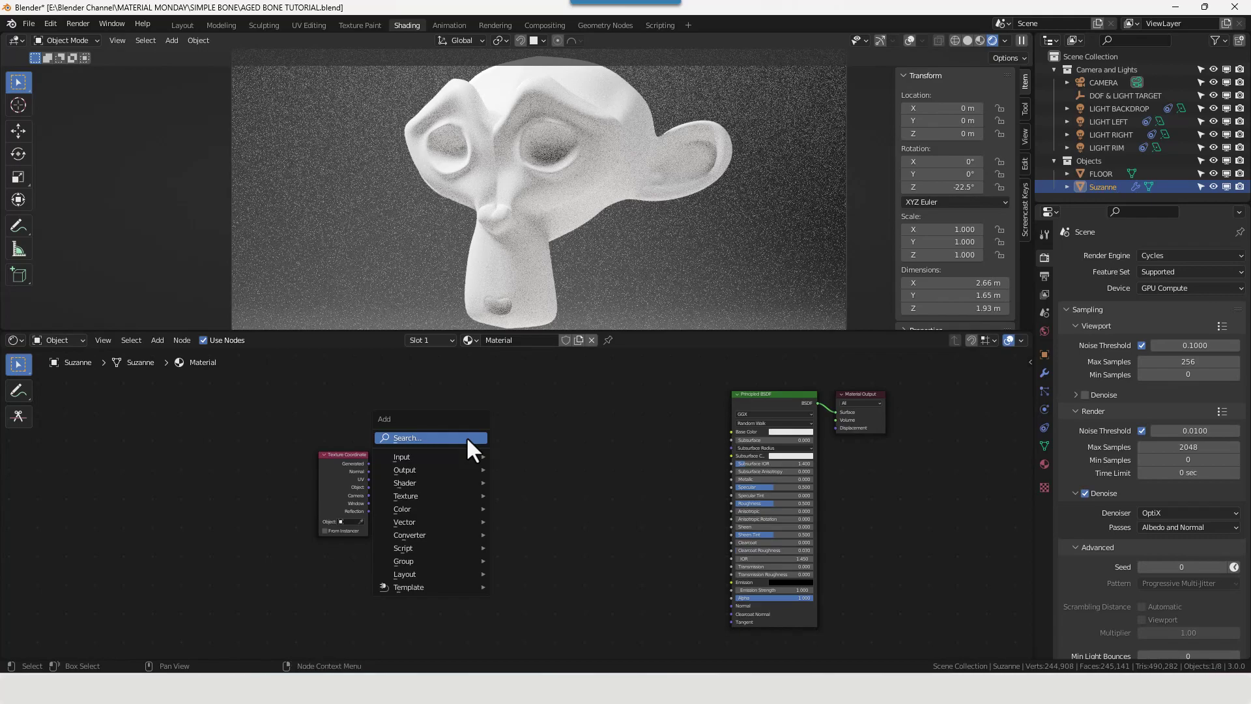
pyautogui.click(467, 436)
pyautogui.write('VORO')
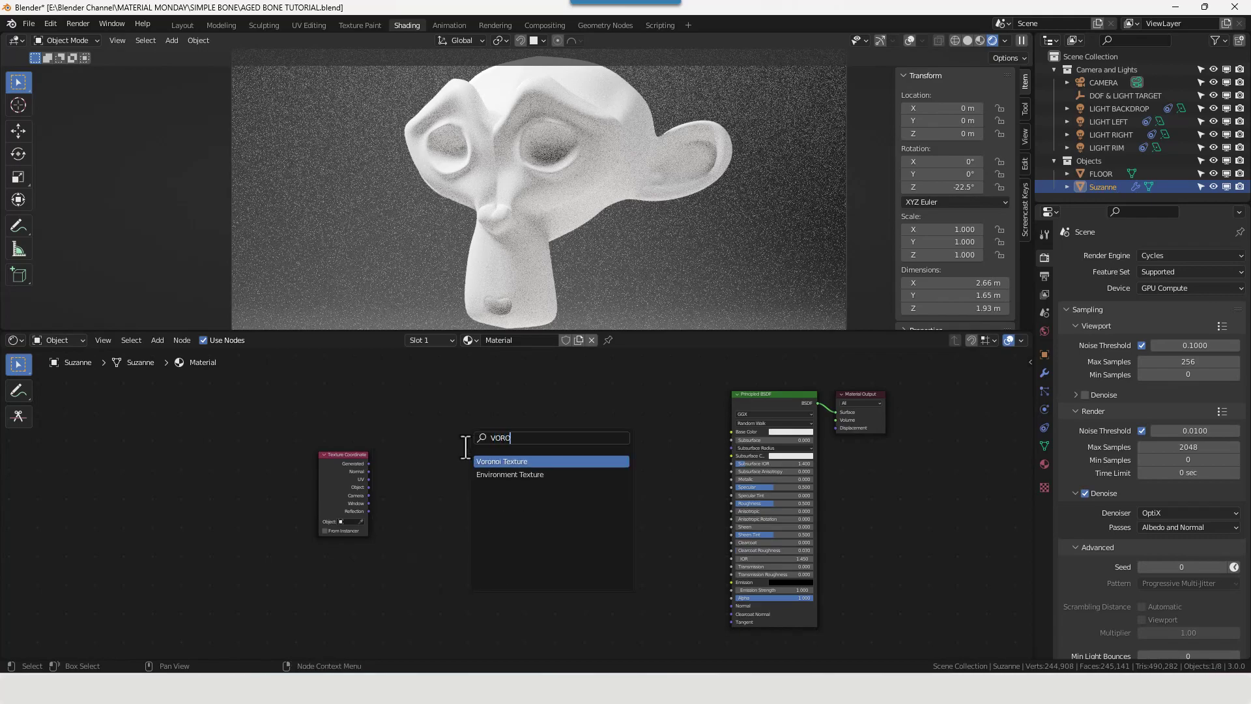
pyautogui.press('Return')
pyautogui.click(410, 403)
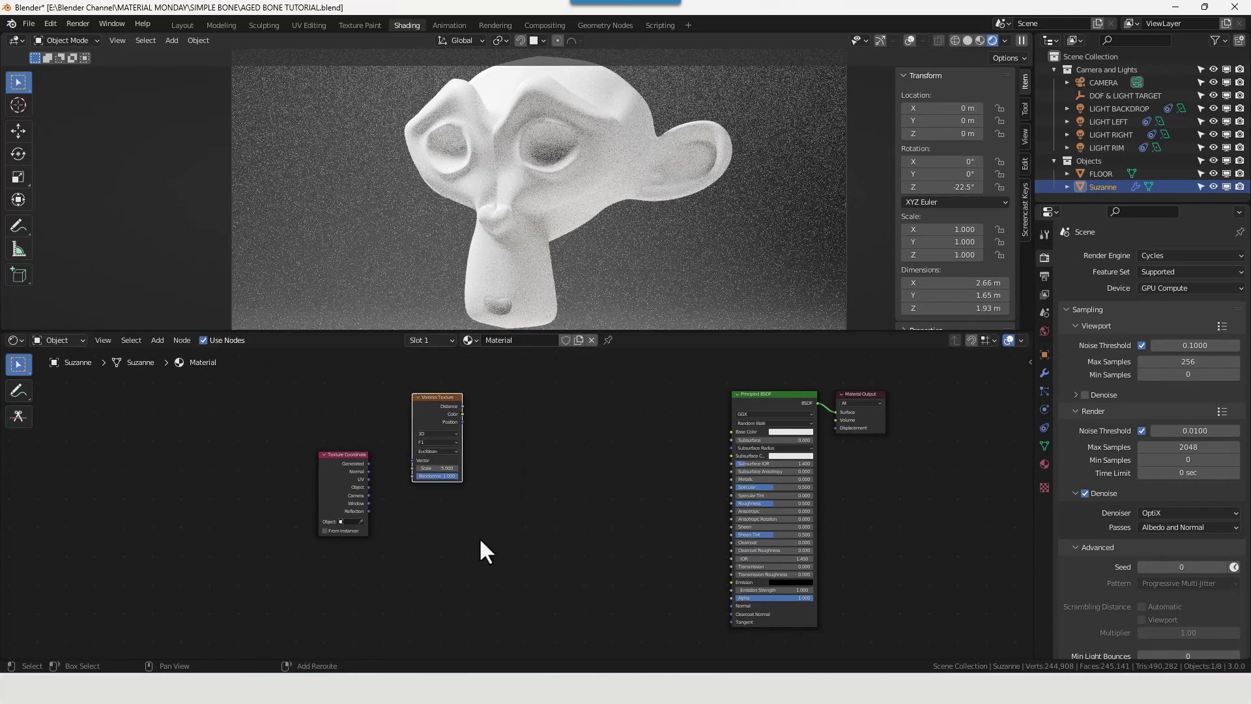
pyautogui.hotkey('shift', 'd')
pyautogui.click(479, 634)
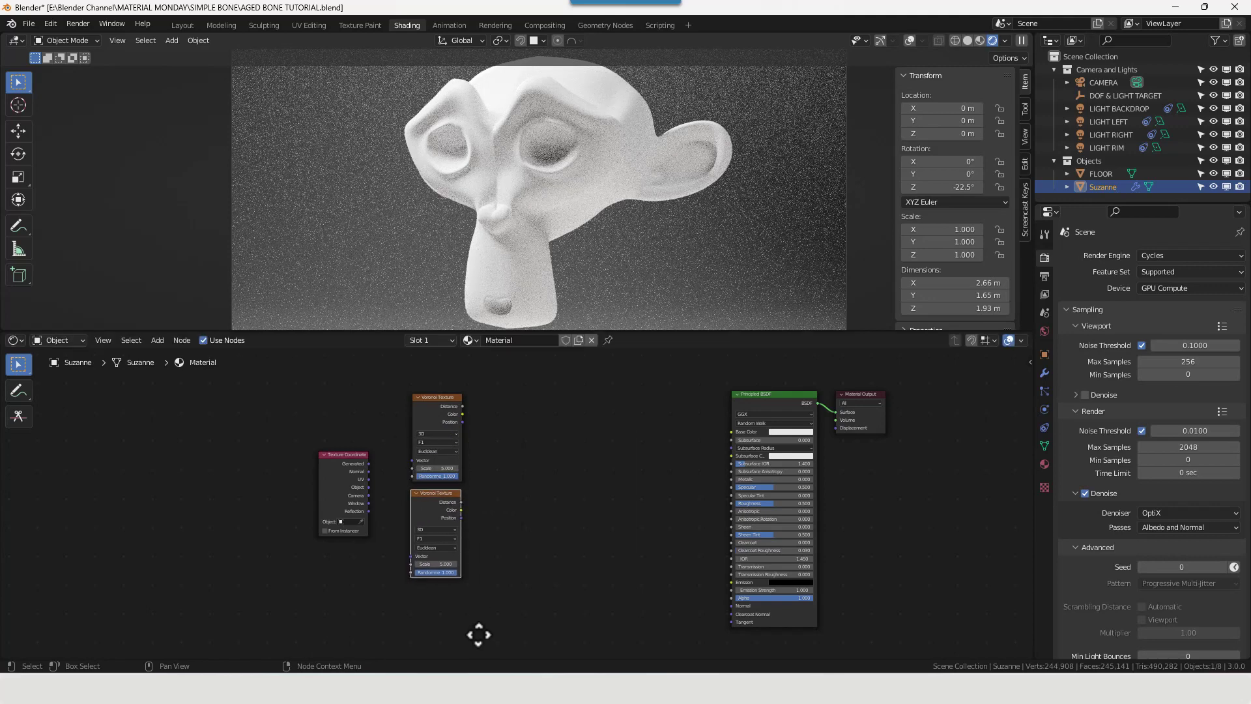
pyautogui.moveTo(368, 487); pyautogui.dragTo(410, 556)
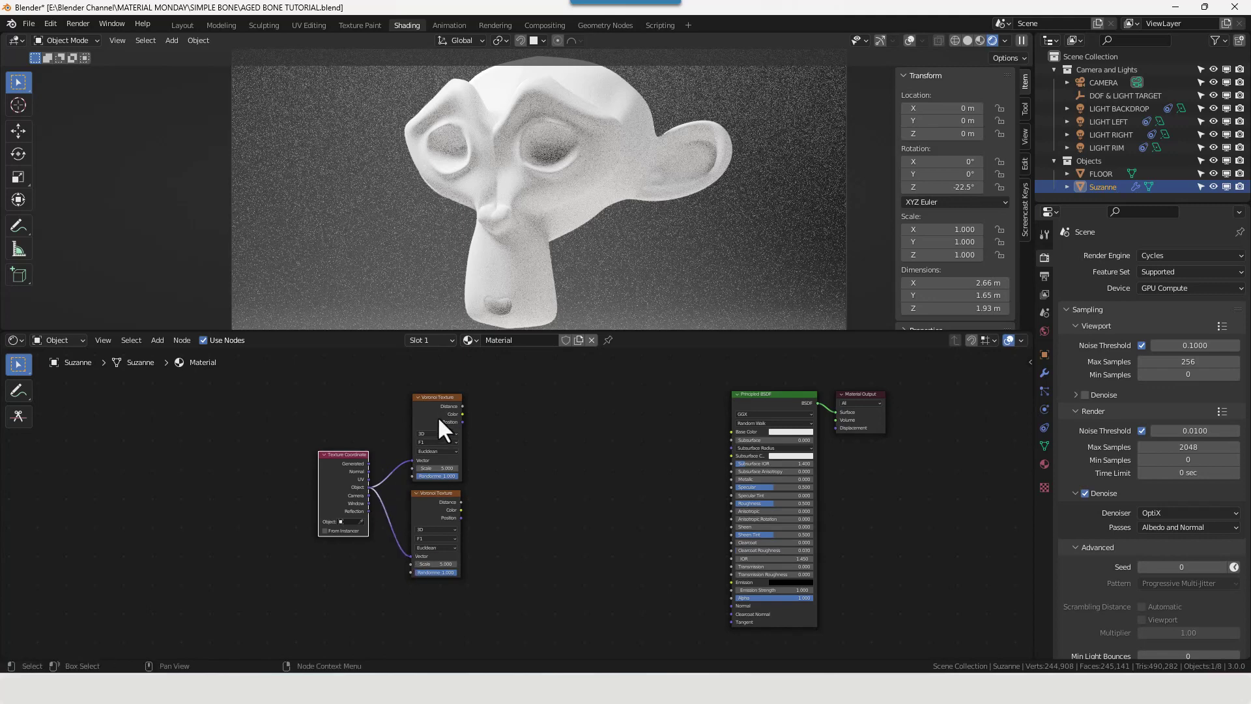
# - Give each Voronoi a ColorRamp, linking the top Voronoi's Distance to its ramp's Fac
pyautogui.hotkey('shift', 'a')
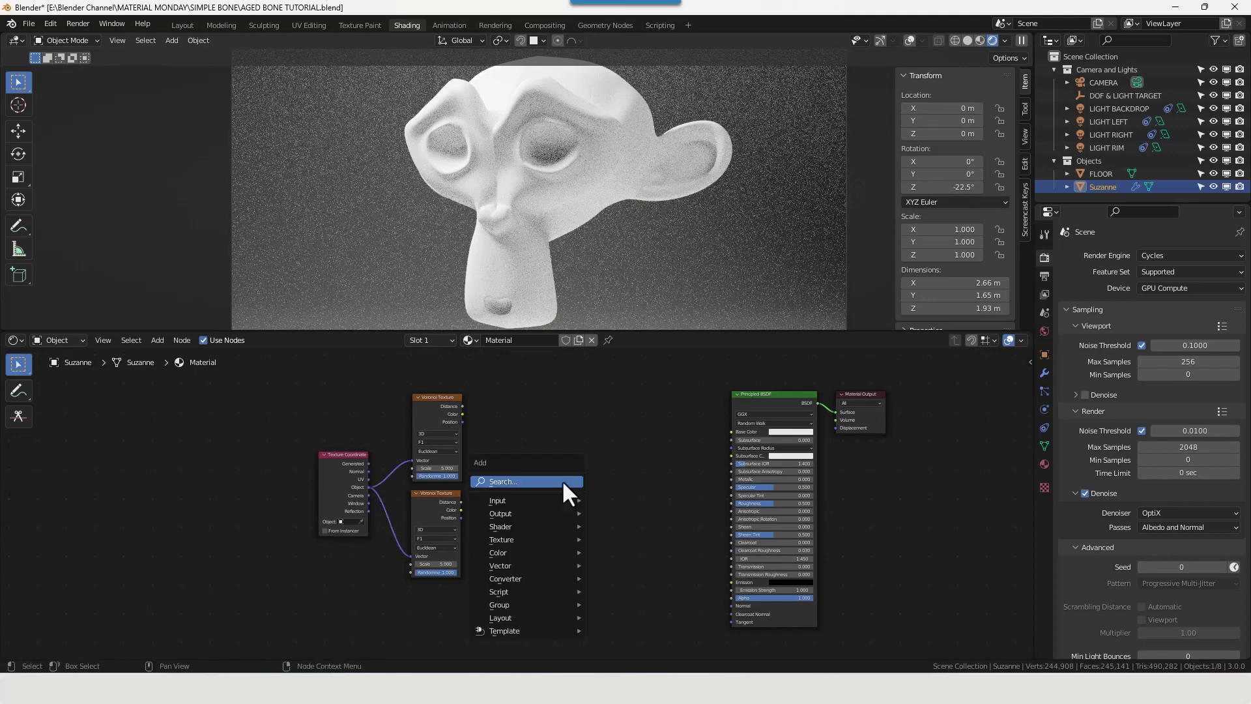
pyautogui.write('color')
pyautogui.press('Return')
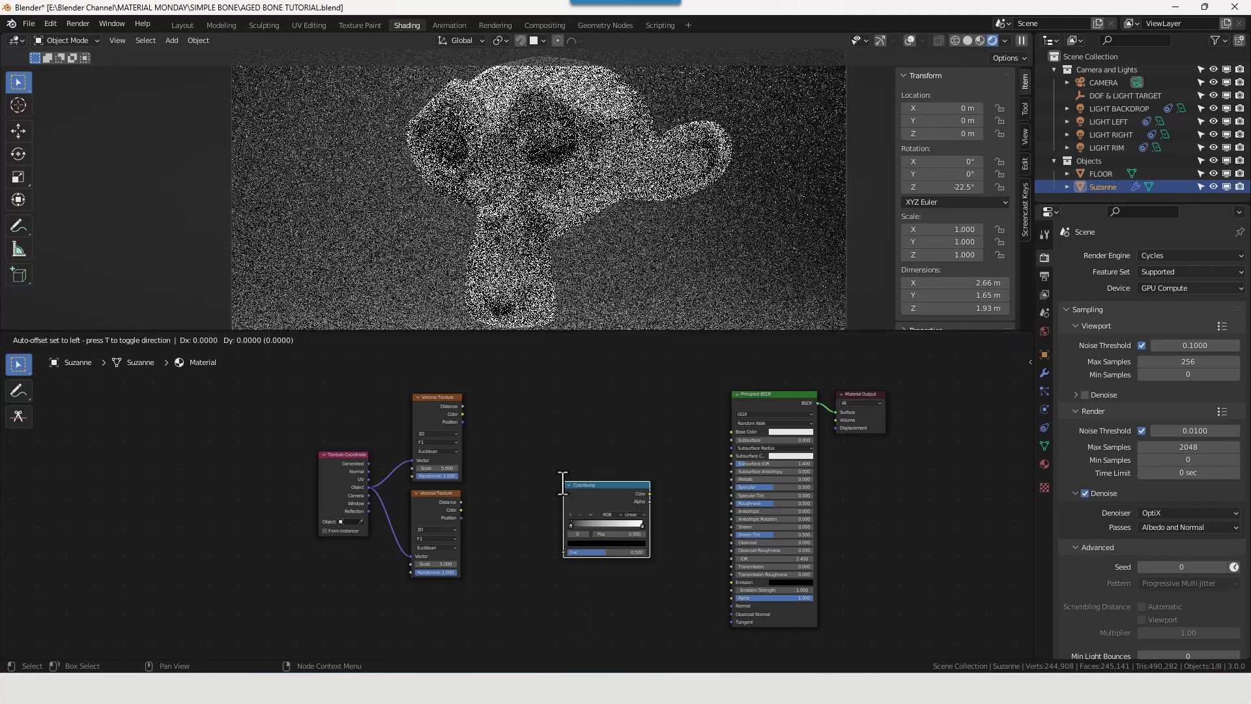
pyautogui.click(481, 396)
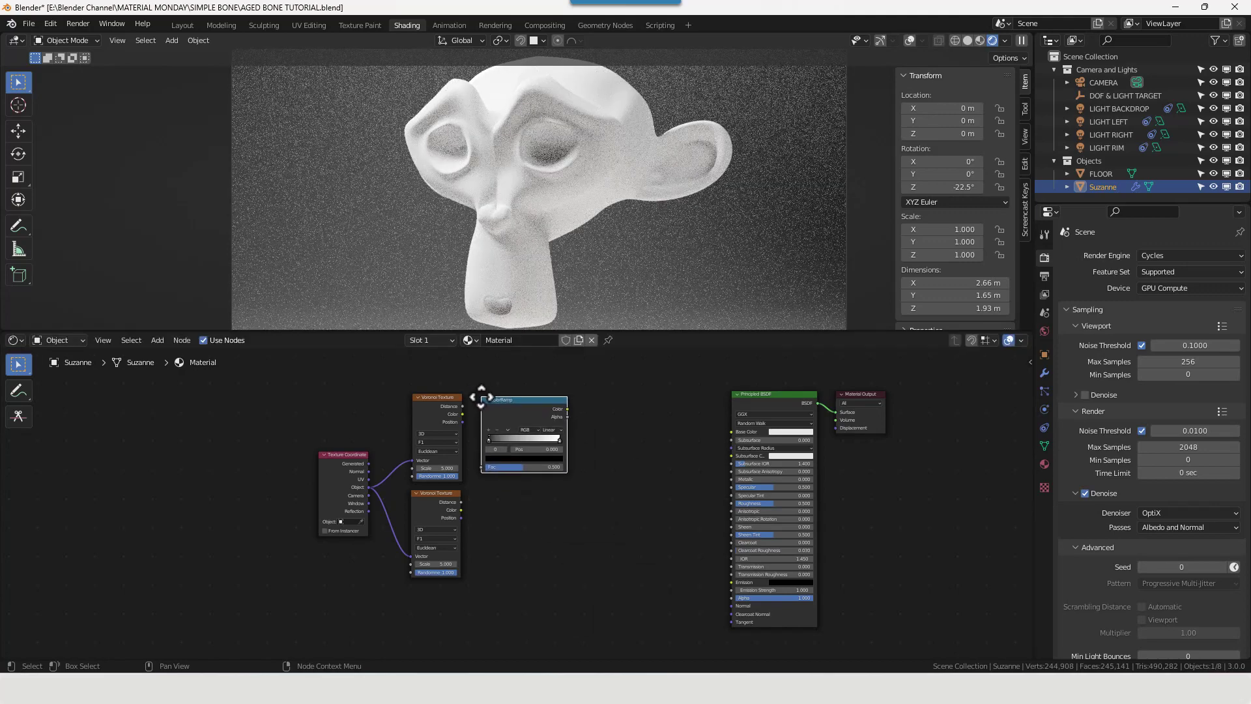
pyautogui.hotkey('shift', 'd')
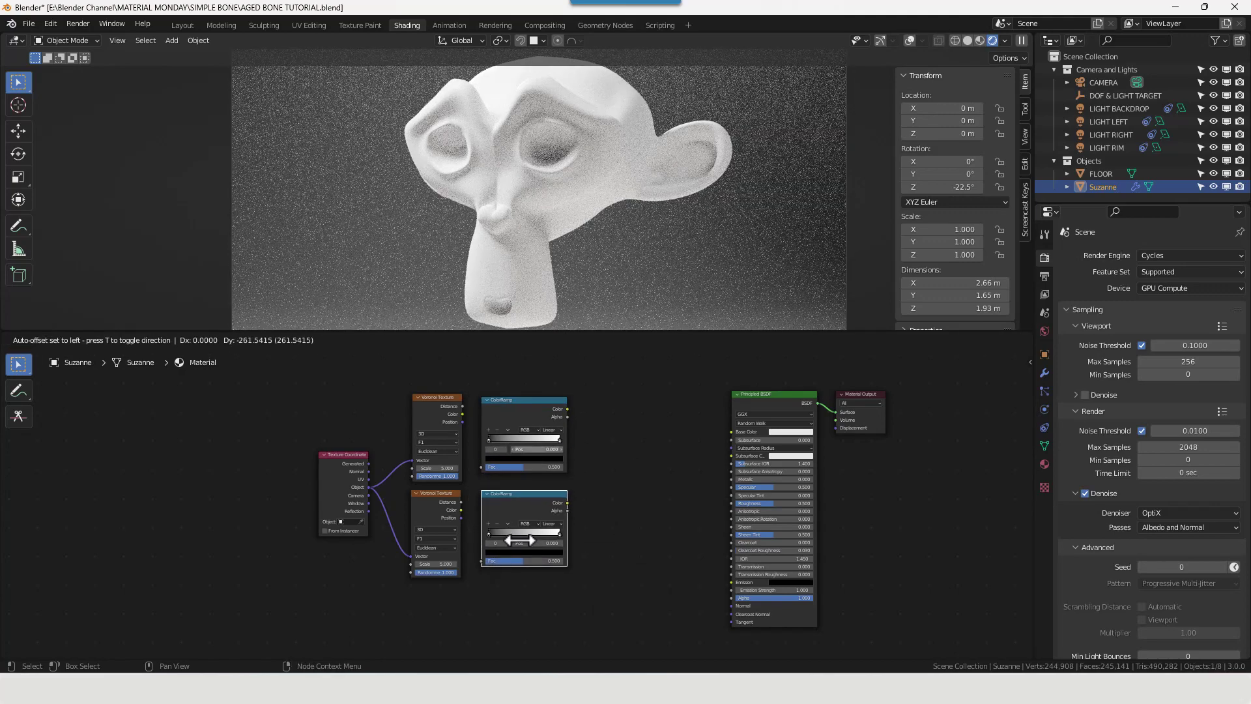
pyautogui.click(519, 539)
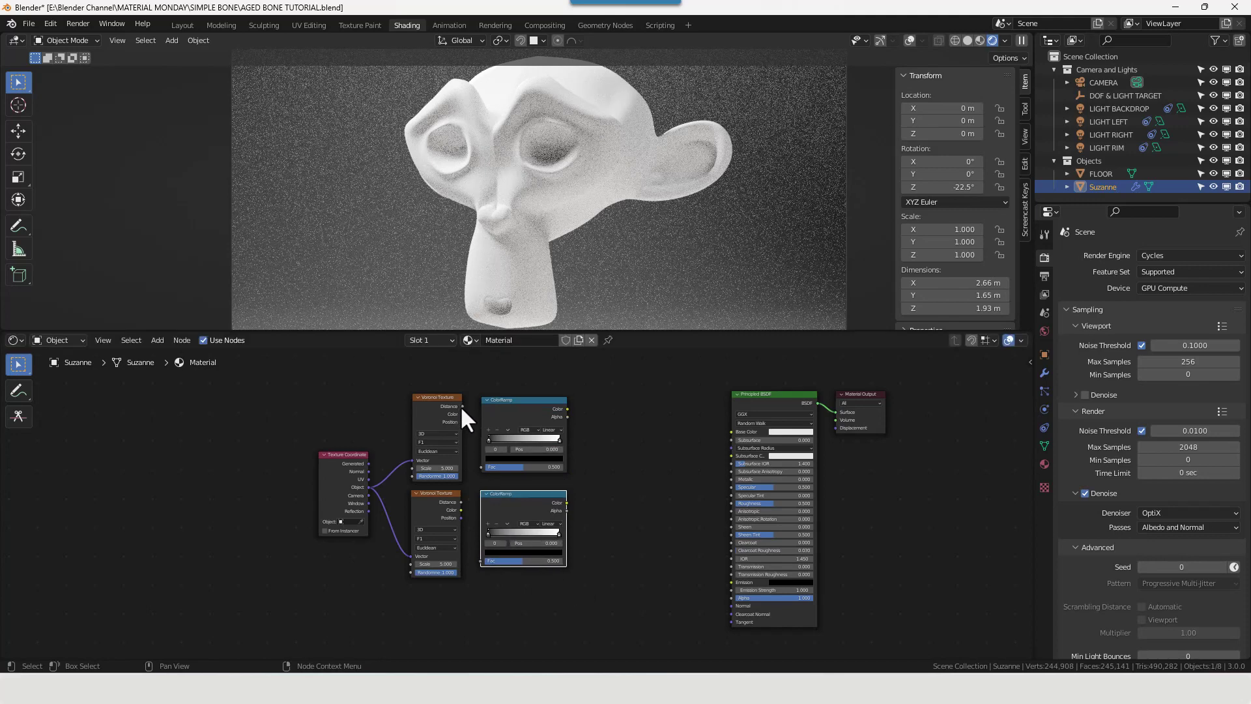
pyautogui.moveTo(462, 405); pyautogui.dragTo(481, 561)
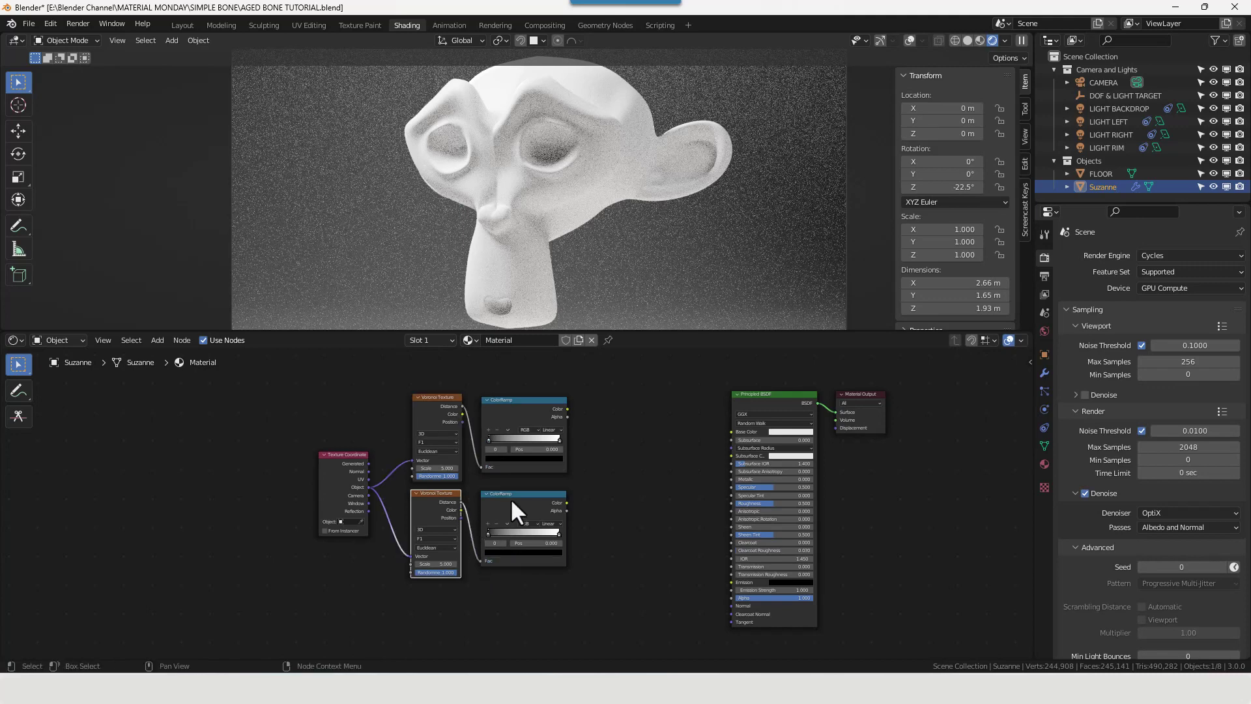
pyautogui.click(640, 490)
# - Add two Bump nodes, one placed above the other
pyautogui.hotkey('shift', 'a')
pyautogui.click(649, 491)
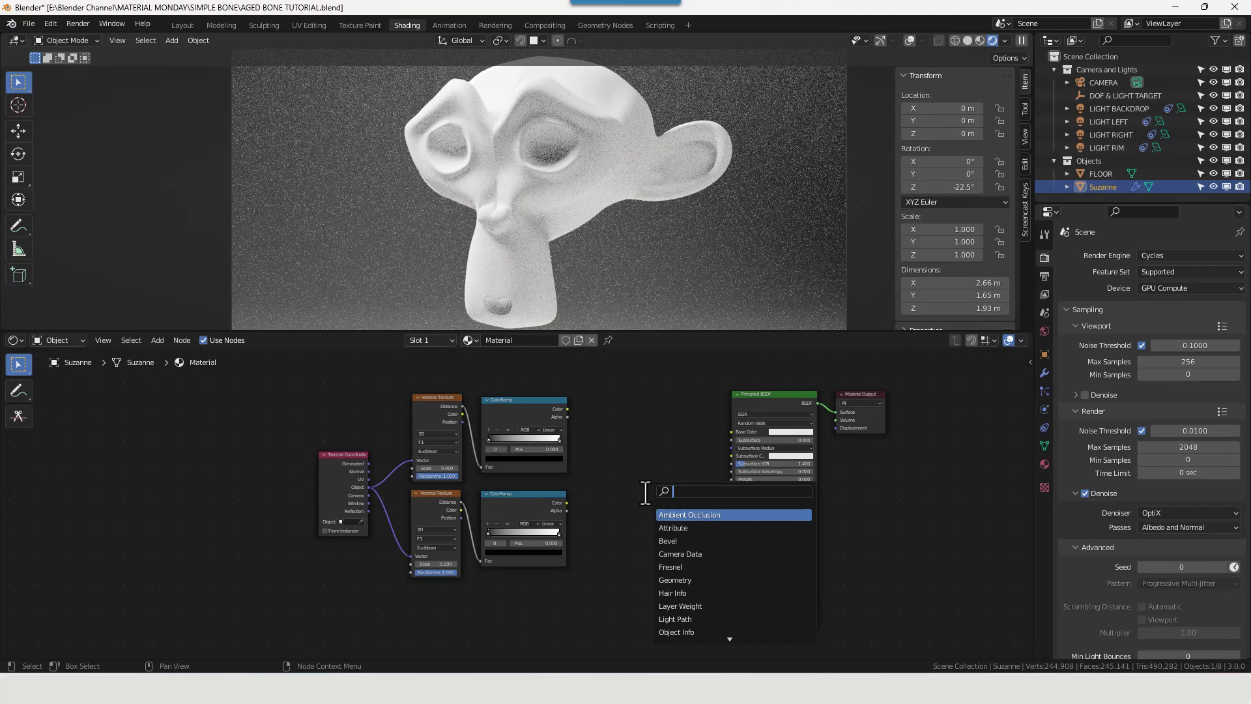
pyautogui.write('bump')
pyautogui.press('Return')
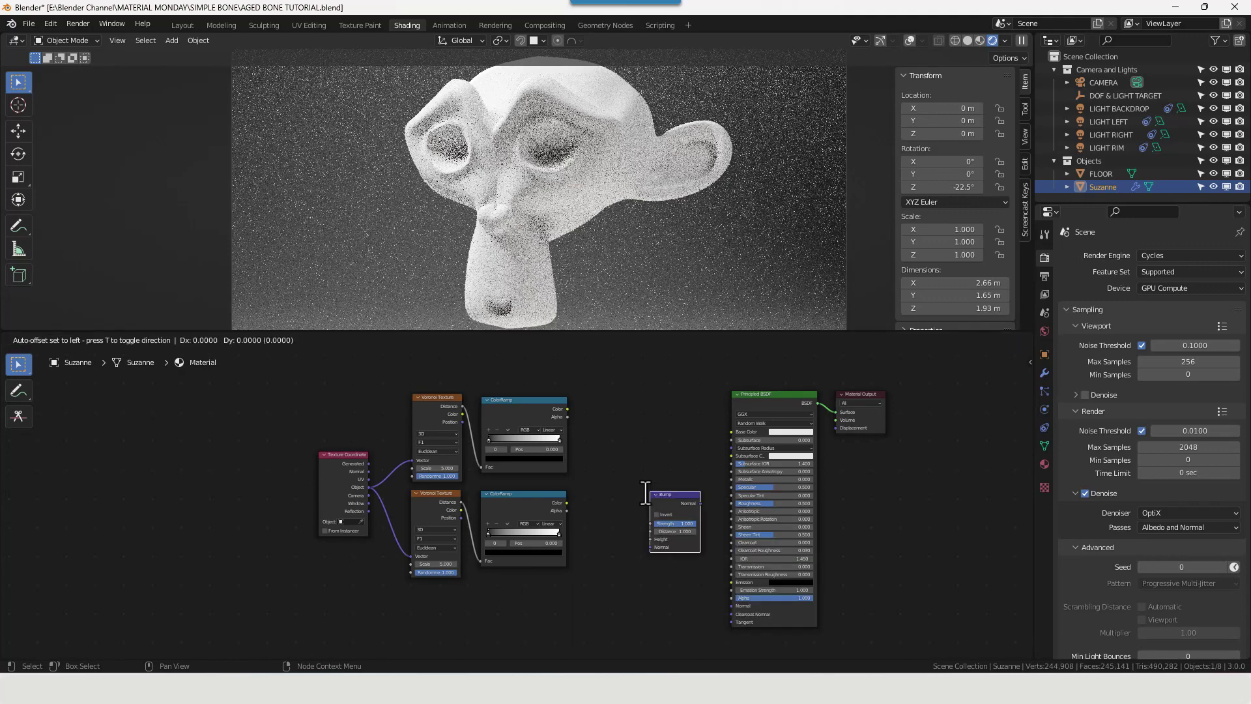
pyautogui.click(589, 494)
pyautogui.moveTo(612, 511); pyautogui.dragTo(607, 505)
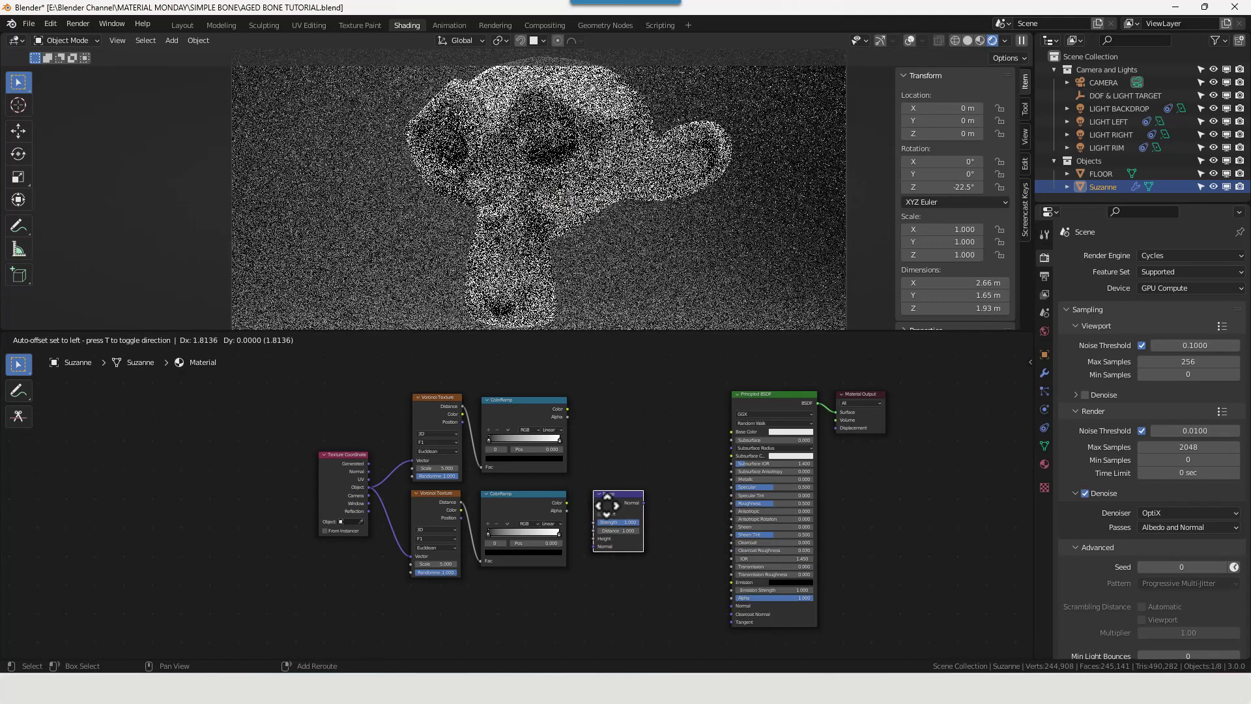
pyautogui.click(670, 441)
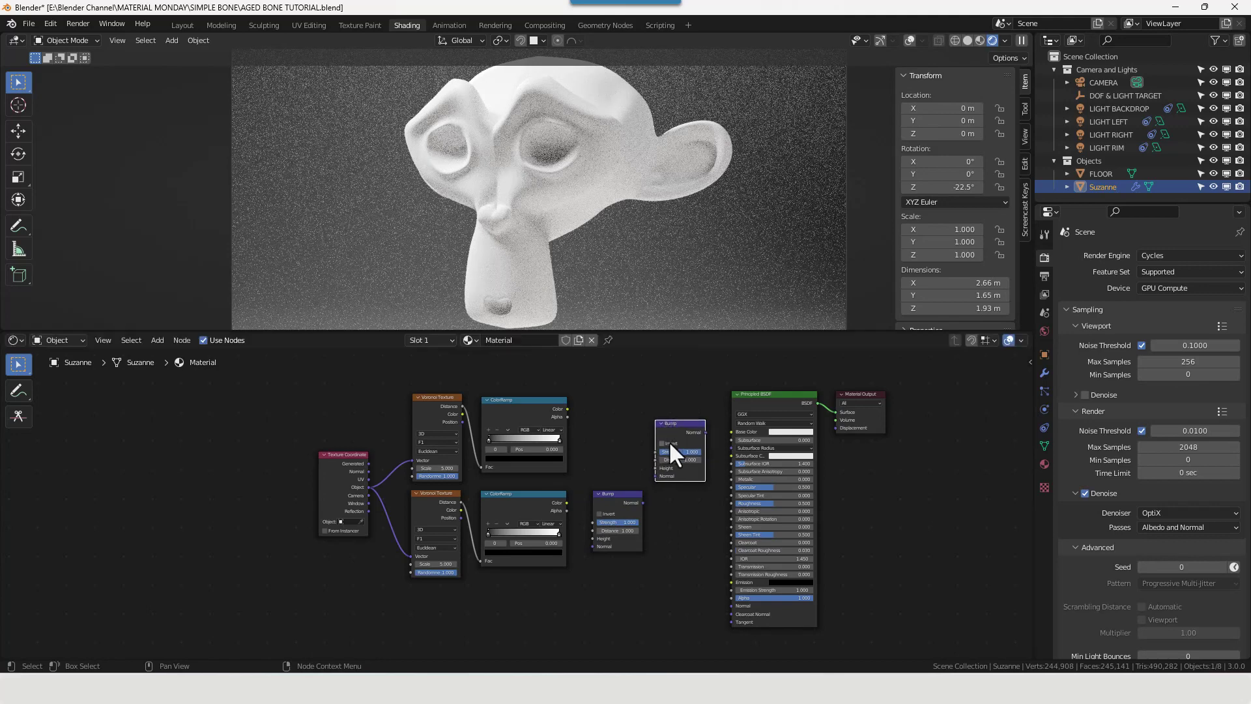
# - Wire each ColorRamp Color into a Bump Height, and chain both Bumps into the Principled BSDF Normal
pyautogui.moveTo(568, 409); pyautogui.dragTo(657, 494)
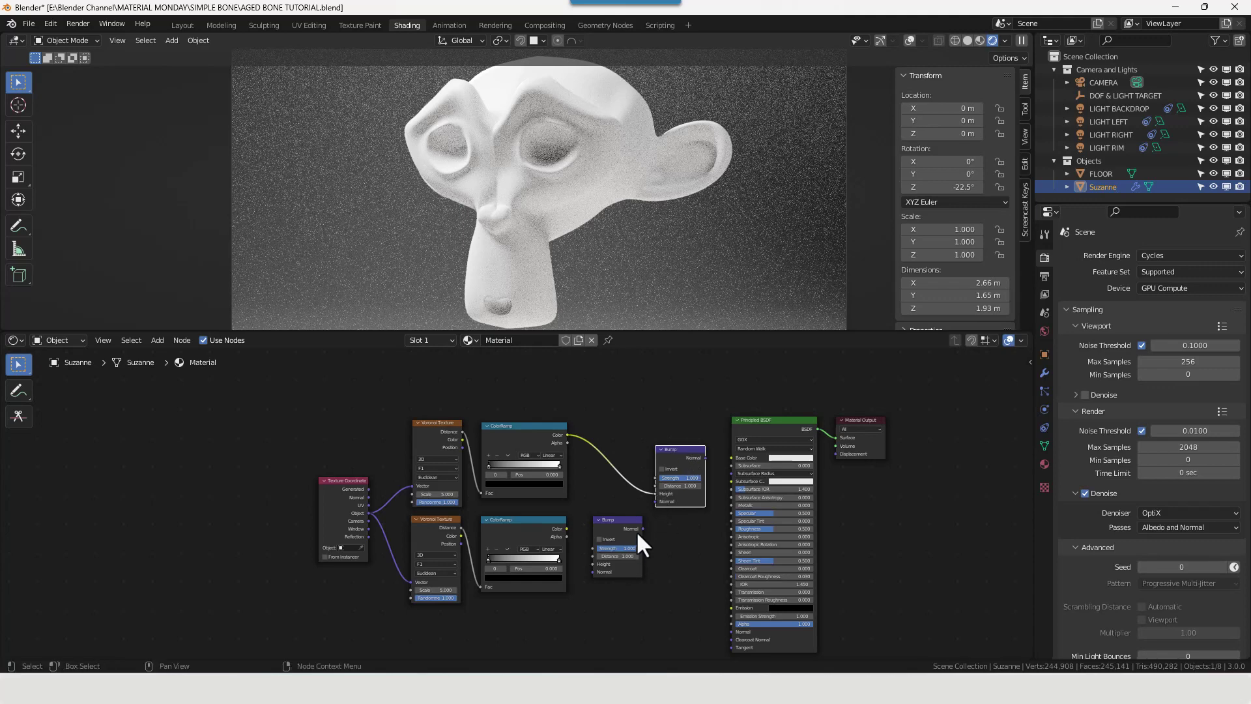
pyautogui.moveTo(566, 527); pyautogui.dragTo(567, 490)
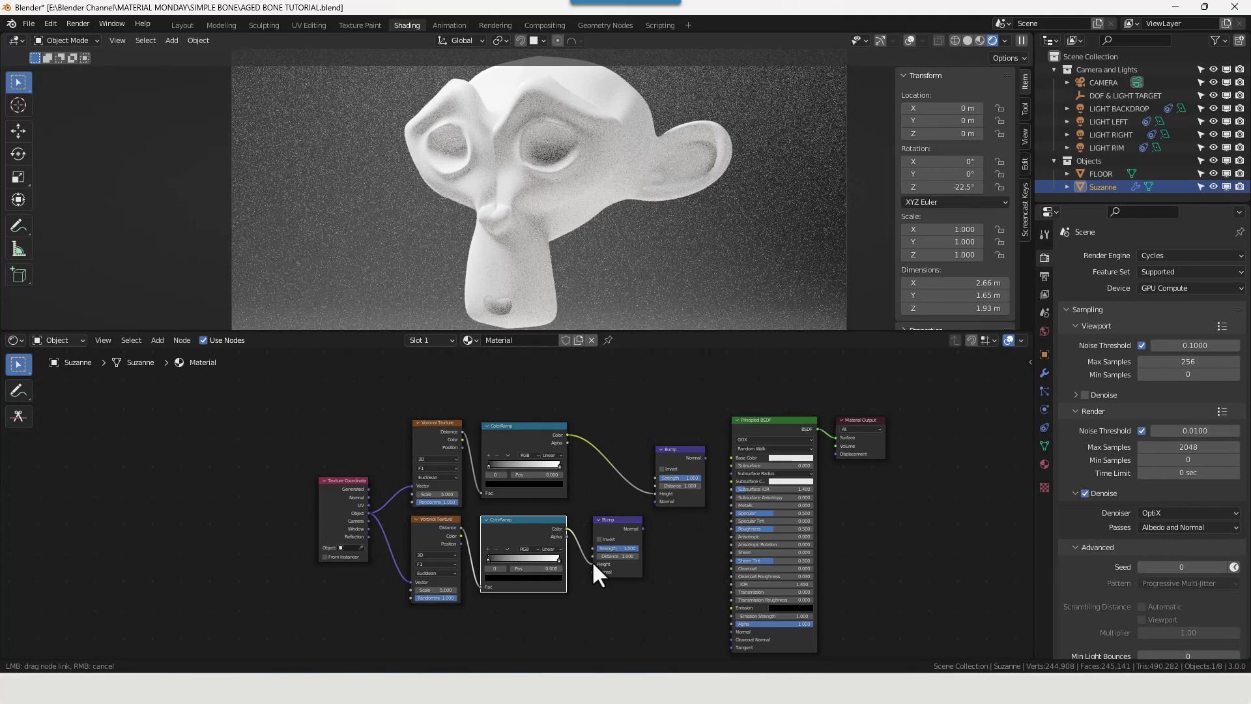
pyautogui.moveTo(593, 562); pyautogui.dragTo(593, 564)
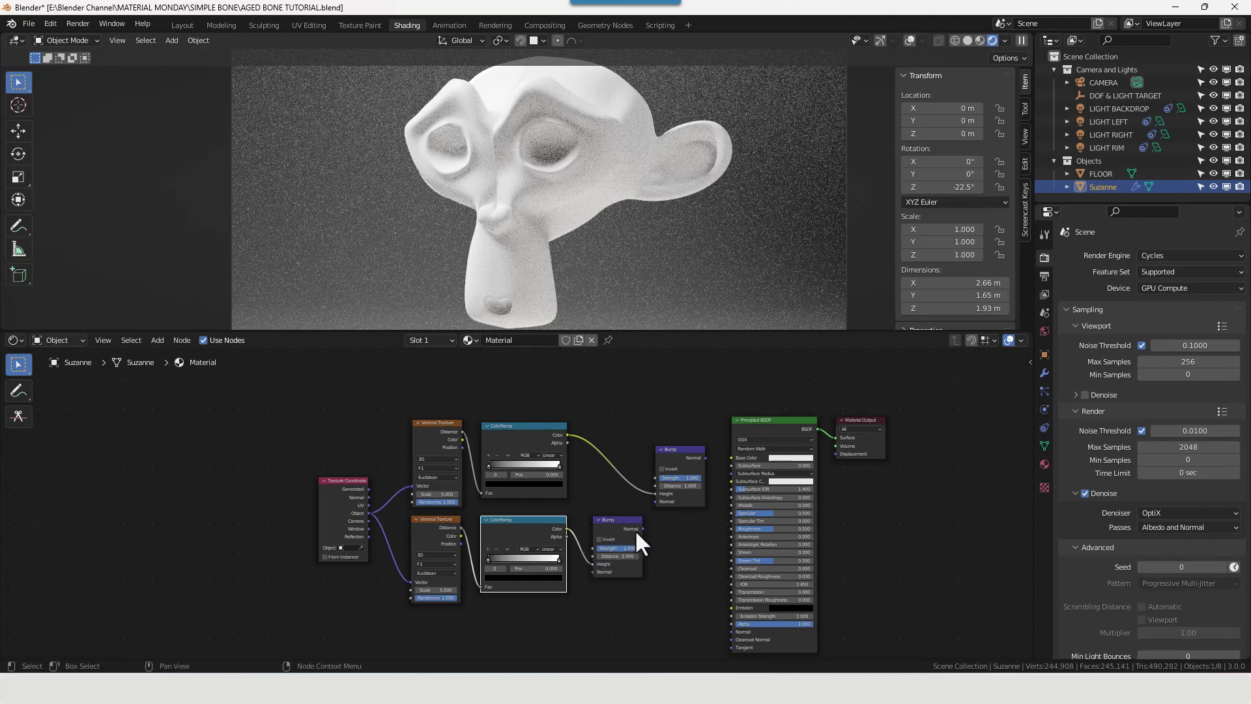
pyautogui.moveTo(643, 529); pyautogui.dragTo(692, 535)
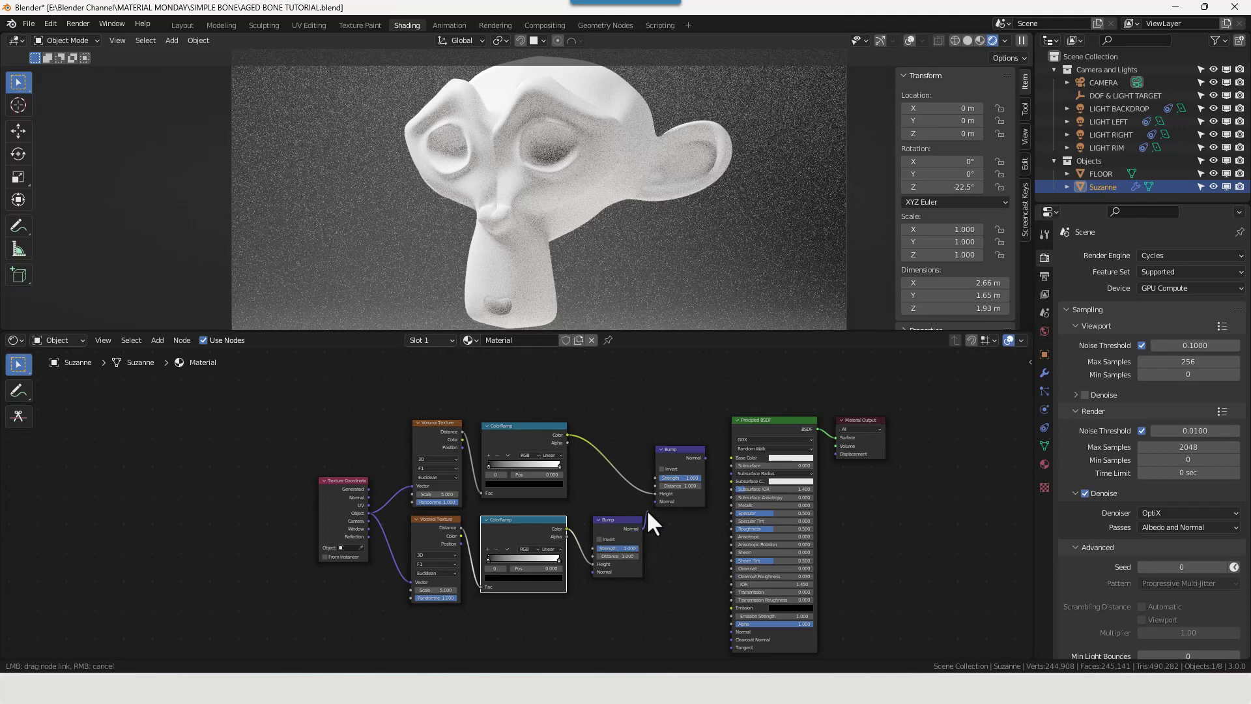
pyautogui.moveTo(655, 505); pyautogui.dragTo(656, 506)
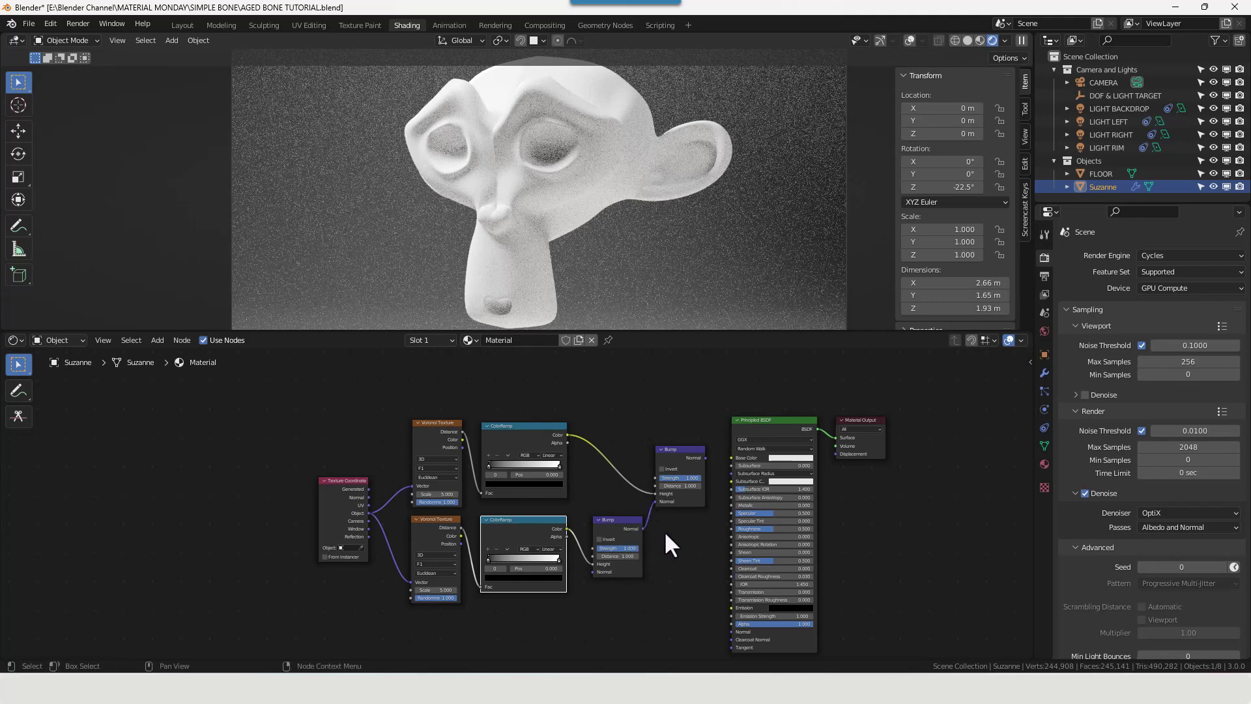
pyautogui.scroll(-1, 663, 531)
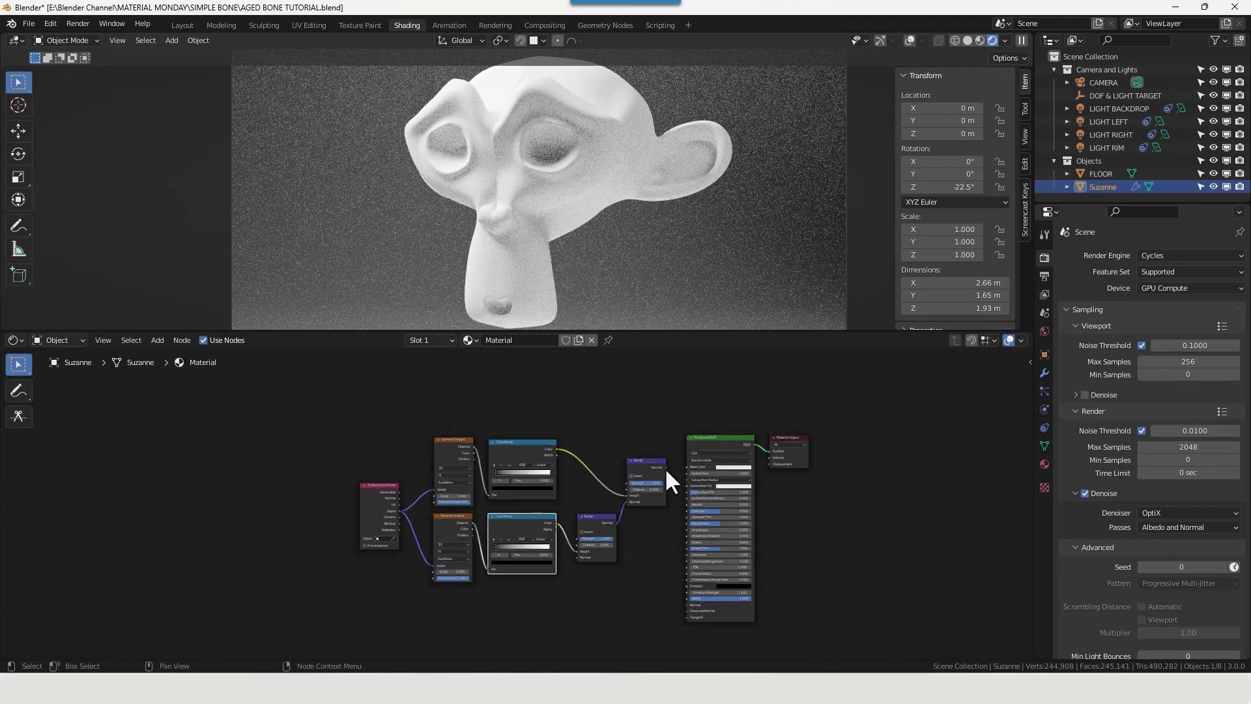
pyautogui.moveTo(665, 468); pyautogui.dragTo(687, 605)
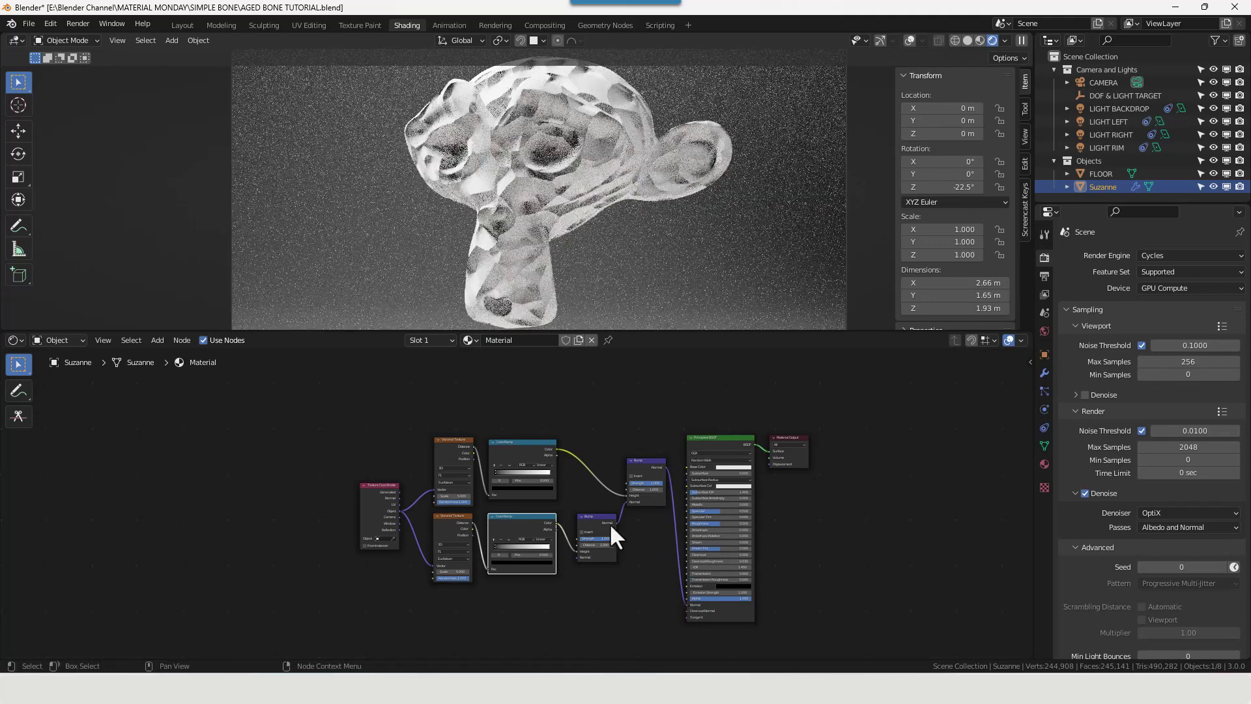
# - Move the texture, ramp and bump nodes together down and to the left
pyautogui.moveTo(330, 405); pyautogui.dragTo(629, 586)
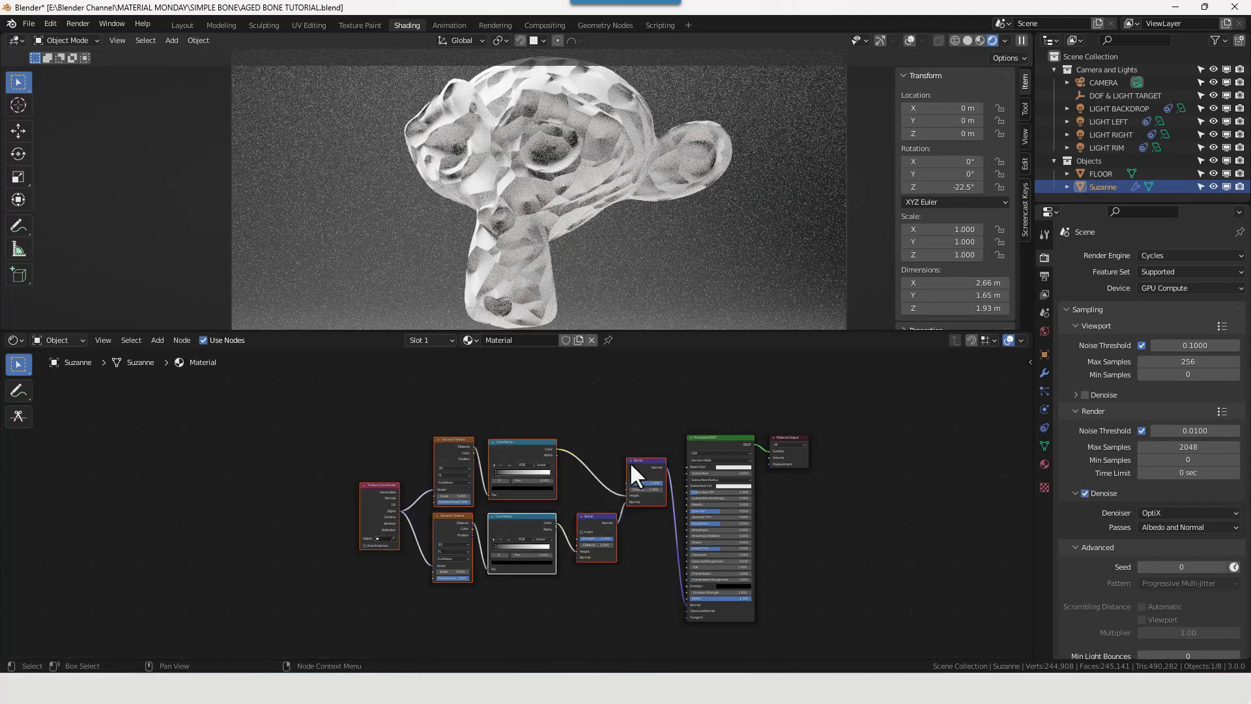
pyautogui.moveTo(640, 464); pyautogui.dragTo(573, 509)
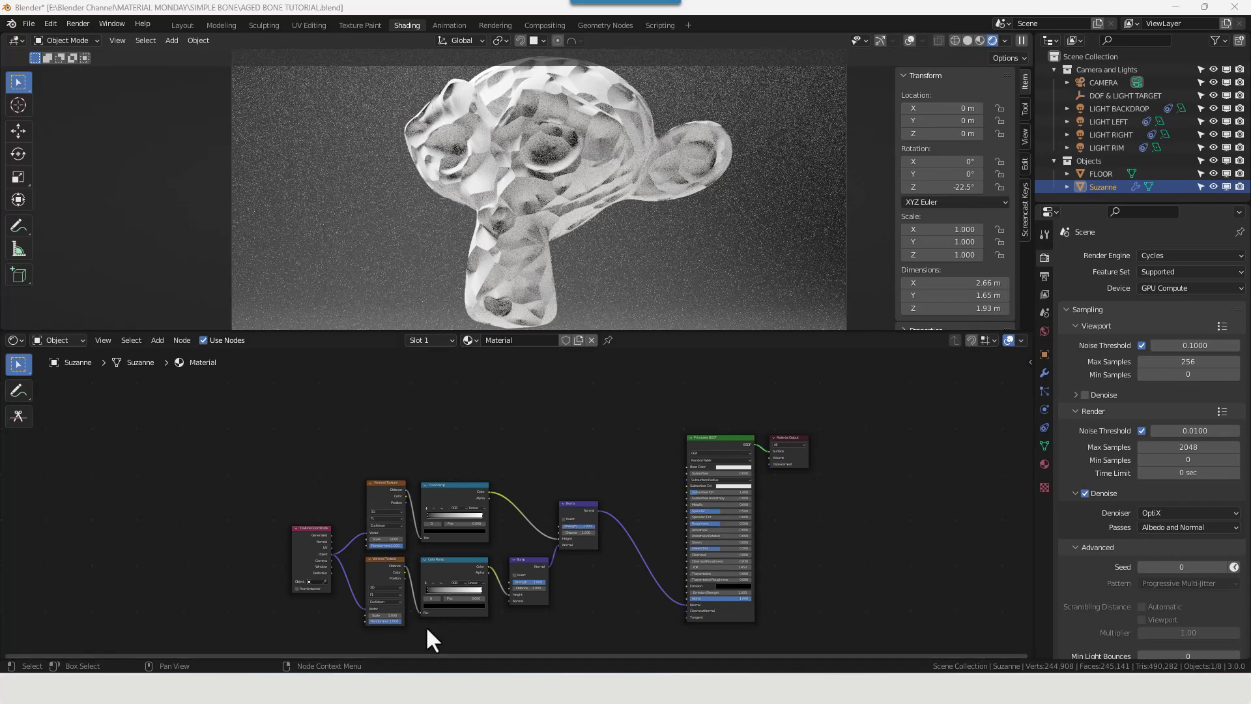
pyautogui.scroll(2, 366, 562)
# - Set the top Voronoi Texture's Scale to 15
pyautogui.moveTo(371, 551); pyautogui.dragTo(618, 470, button='middle')
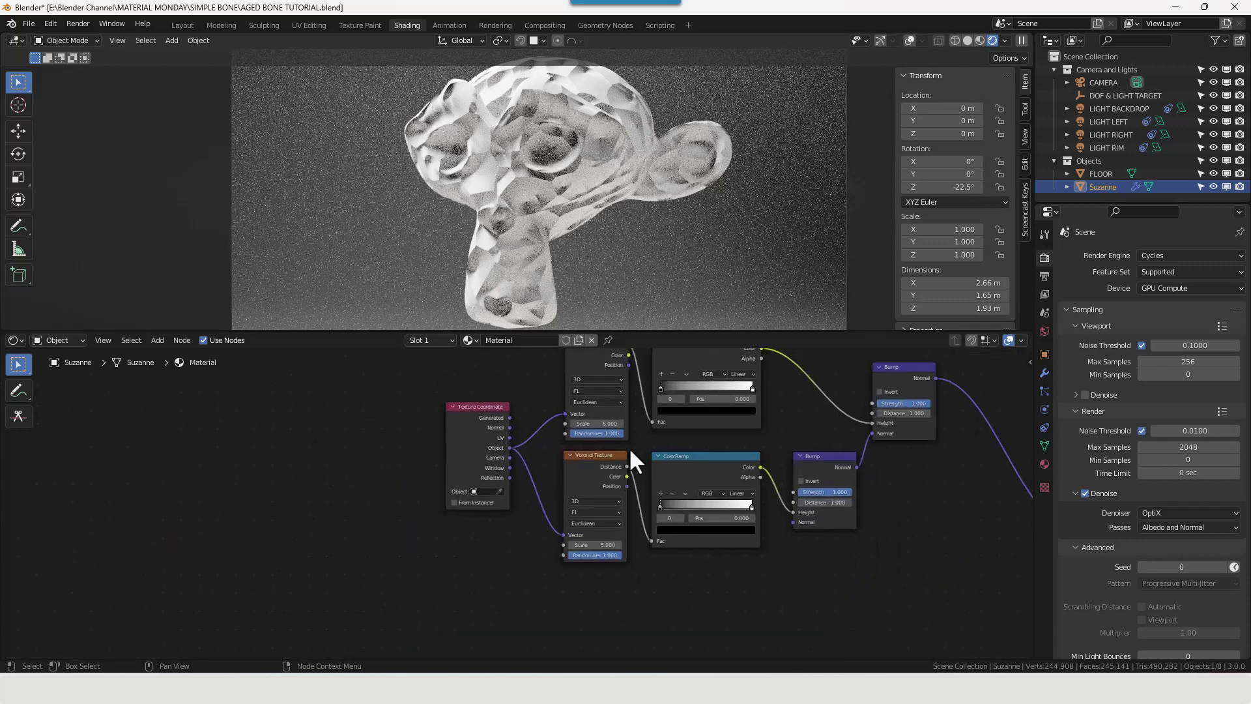
pyautogui.scroll(1, 628, 447)
pyautogui.moveTo(631, 437); pyautogui.dragTo(482, 514, button='middle')
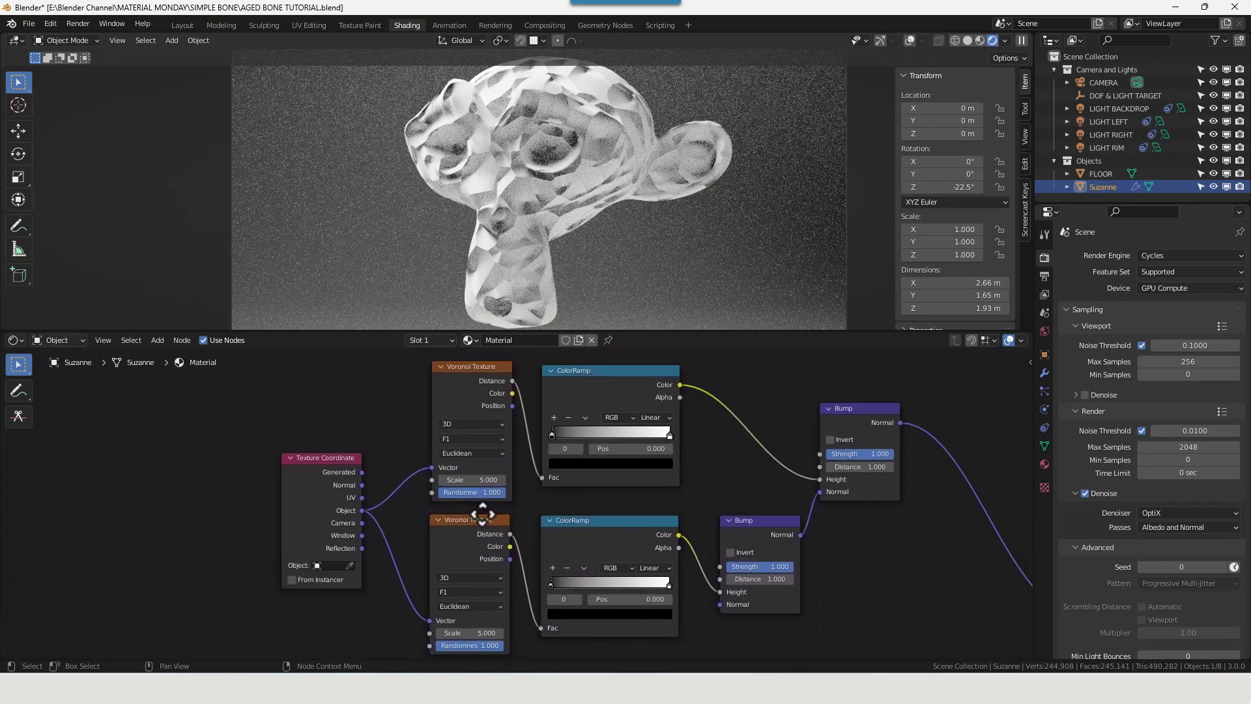
pyautogui.click(472, 480)
pyautogui.write('15')
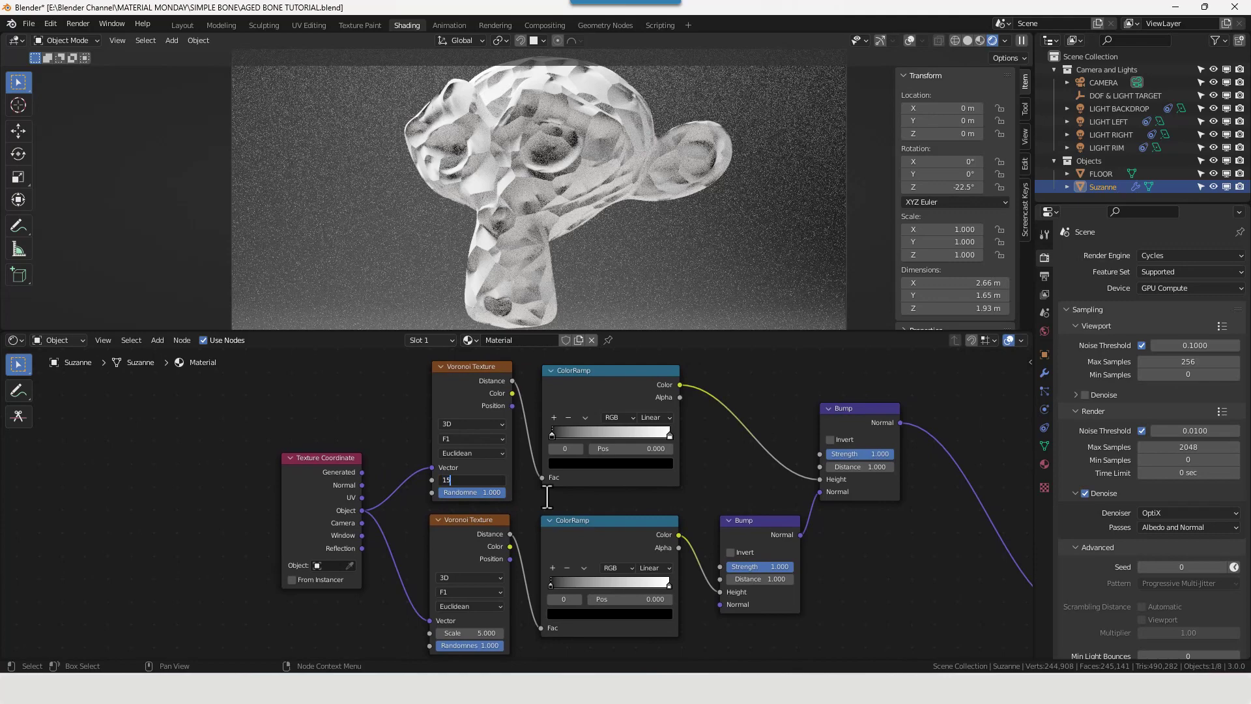
pyautogui.press('Return')
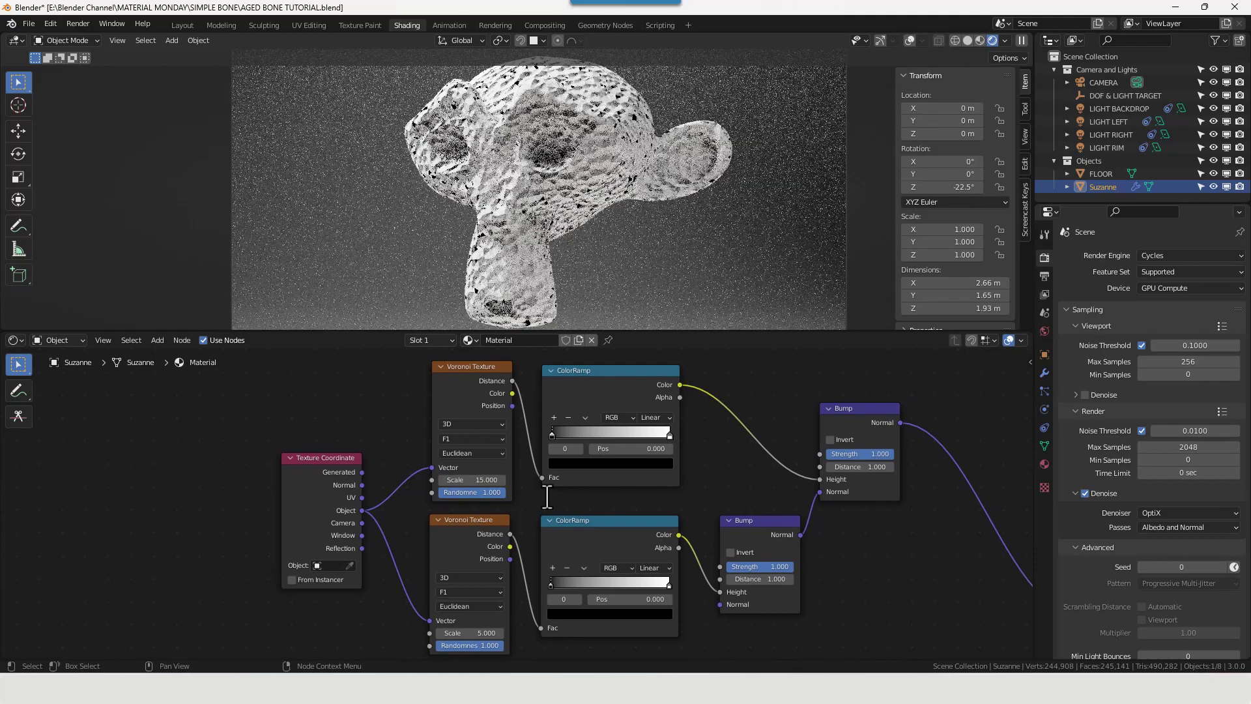
# - Switch the top ColorRamp's interpolation from Linear to B-Spline
pyautogui.click(654, 418)
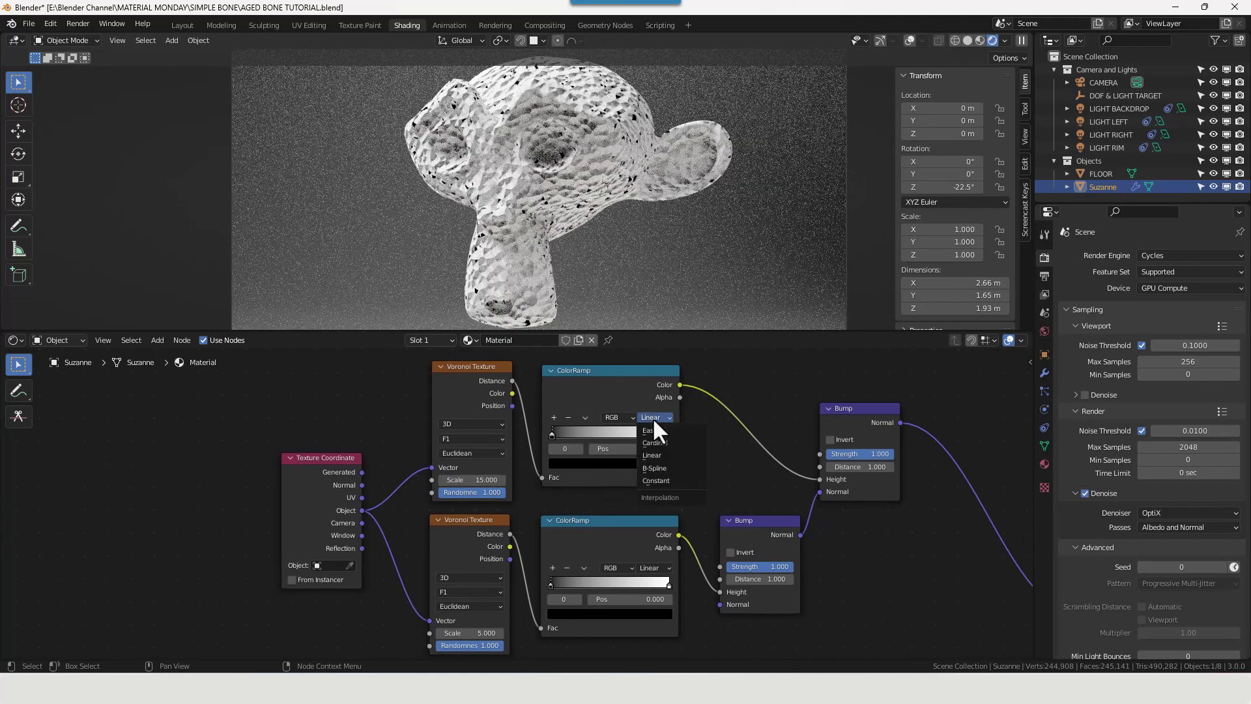
pyautogui.click(662, 468)
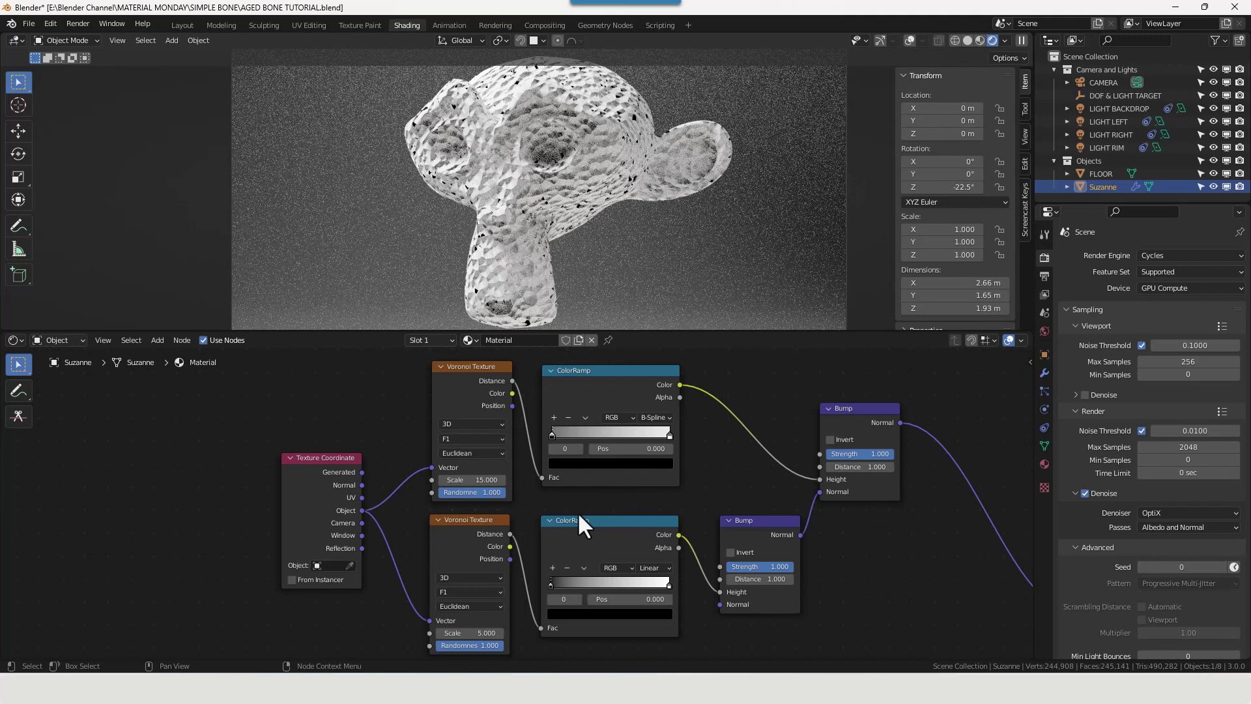
pyautogui.click(466, 633)
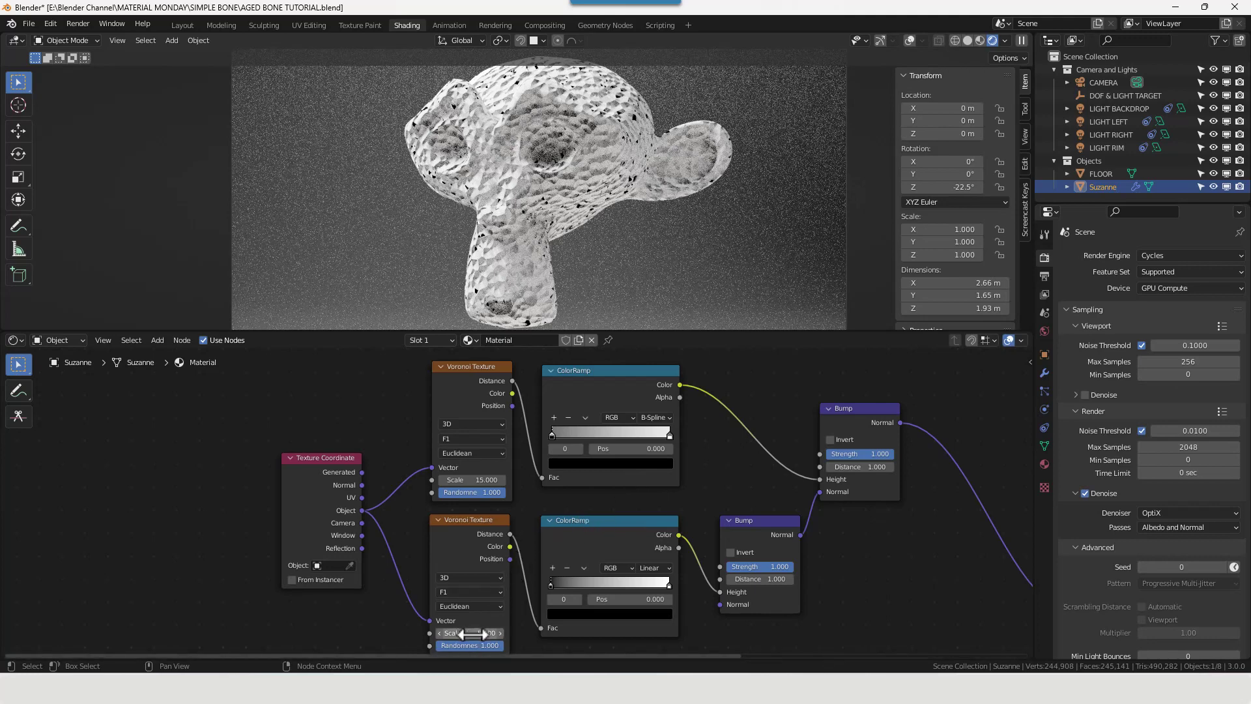
# - Set the lower Voronoi Scale to 100 and its ColorRamp interpolation to B-Spline
pyautogui.write('100')
pyautogui.press('Return')
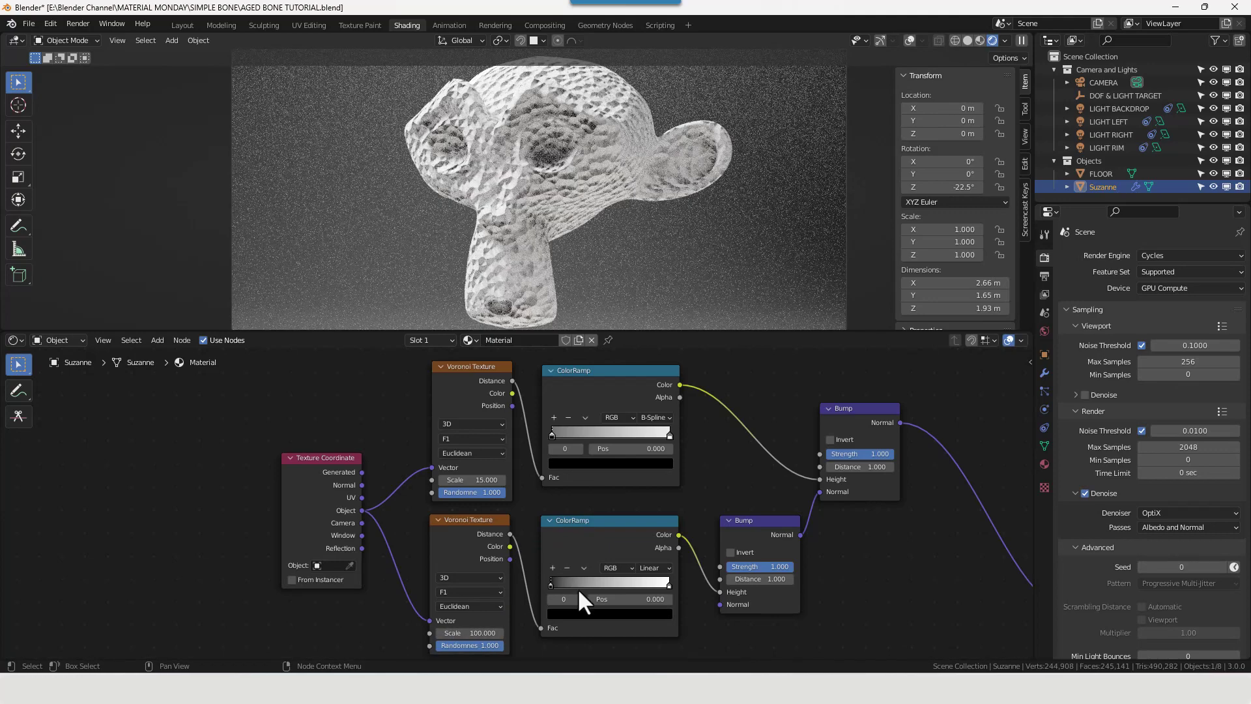
pyautogui.click(654, 568)
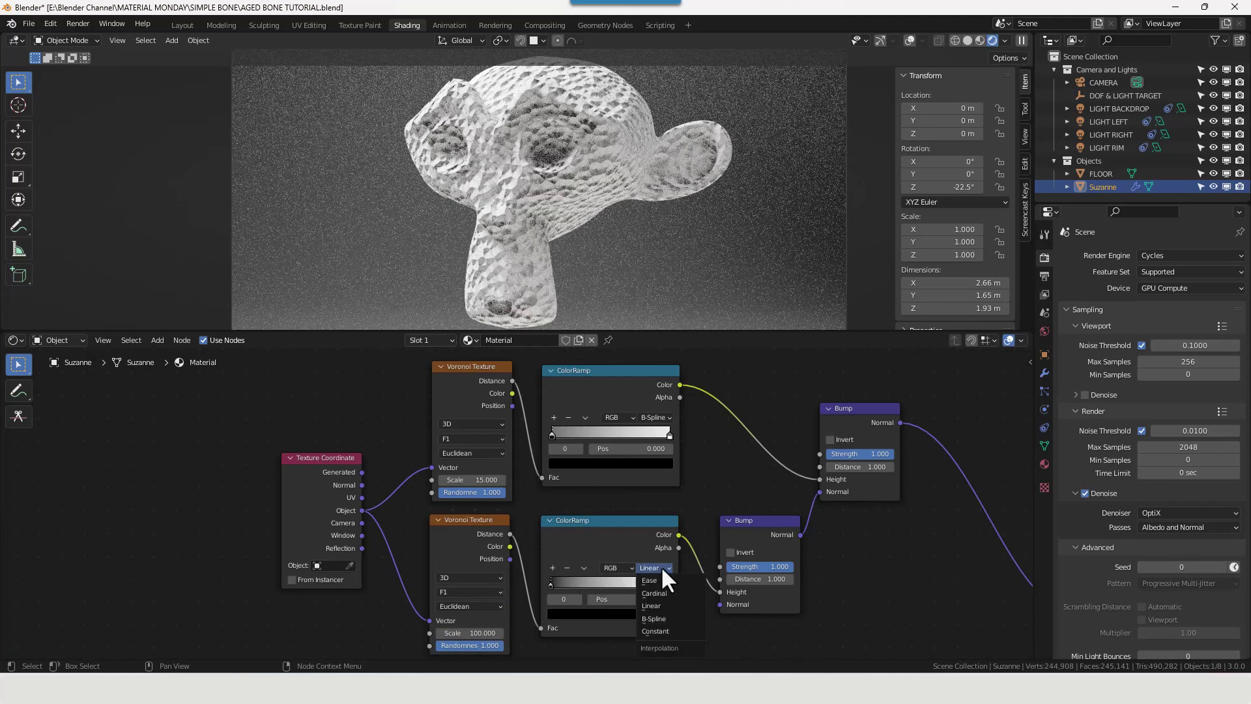
pyautogui.click(663, 619)
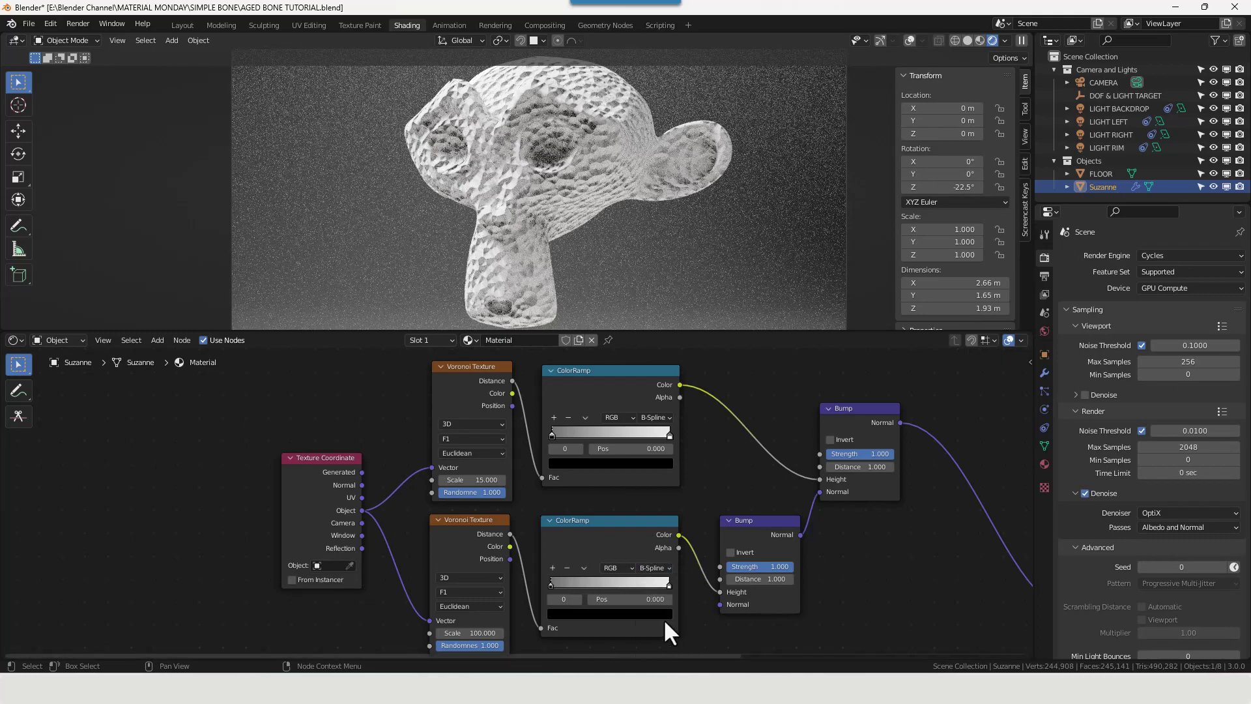
# - Pull the lower ramp's black and white stops close together, with a stop near 0.332
pyautogui.moveTo(697, 614); pyautogui.dragTo(687, 564, button='middle')
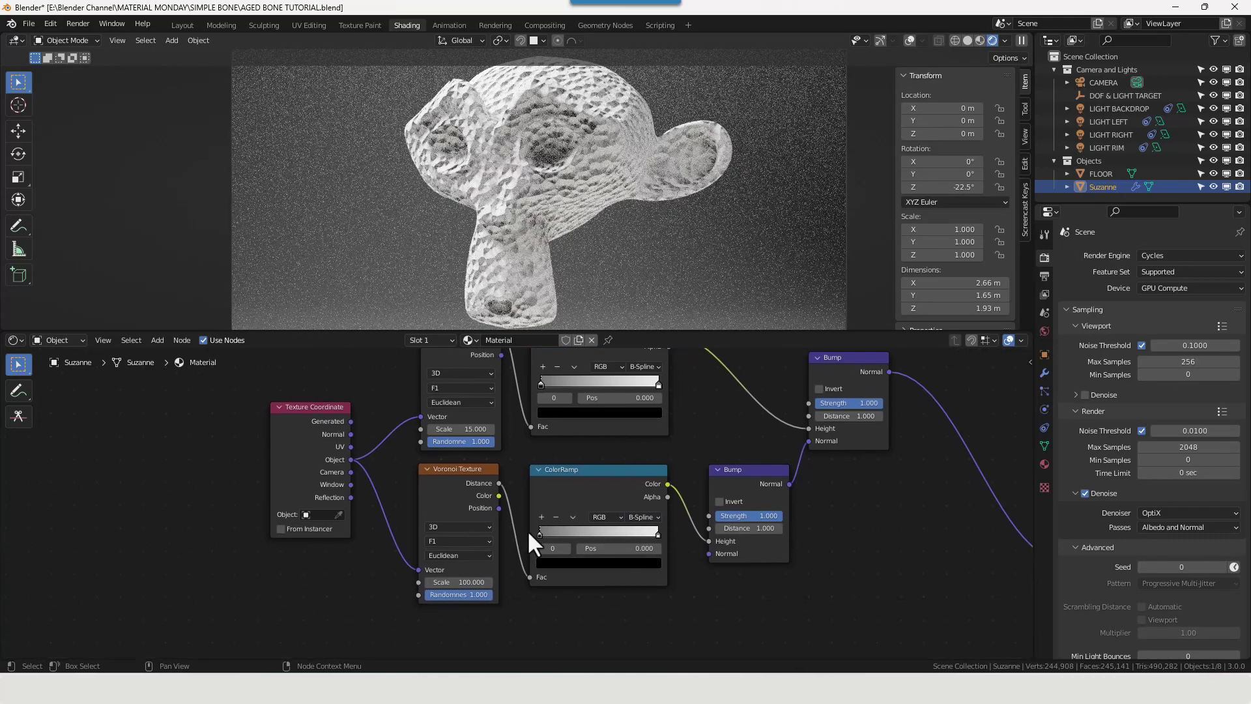
pyautogui.moveTo(540, 534); pyautogui.dragTo(565, 533)
pyautogui.moveTo(657, 535); pyautogui.dragTo(578, 537)
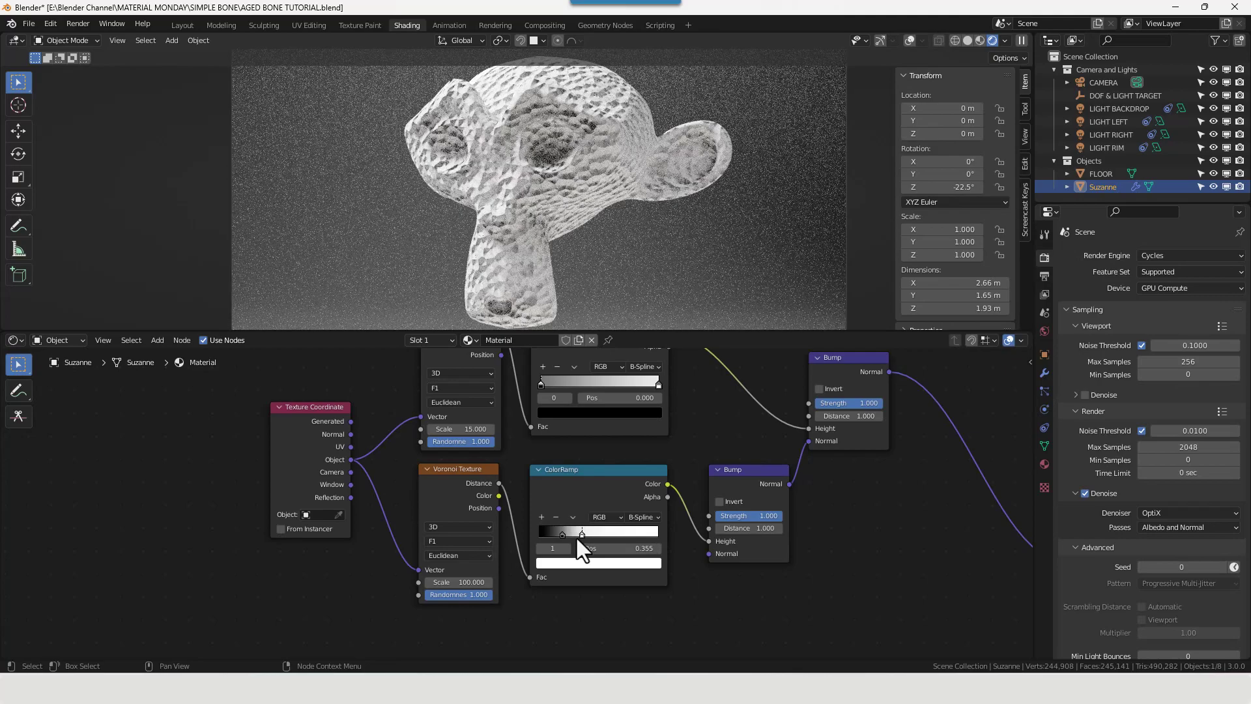
pyautogui.moveTo(576, 537); pyautogui.dragTo(574, 536)
pyautogui.moveTo(791, 513); pyautogui.dragTo(674, 528, button='middle')
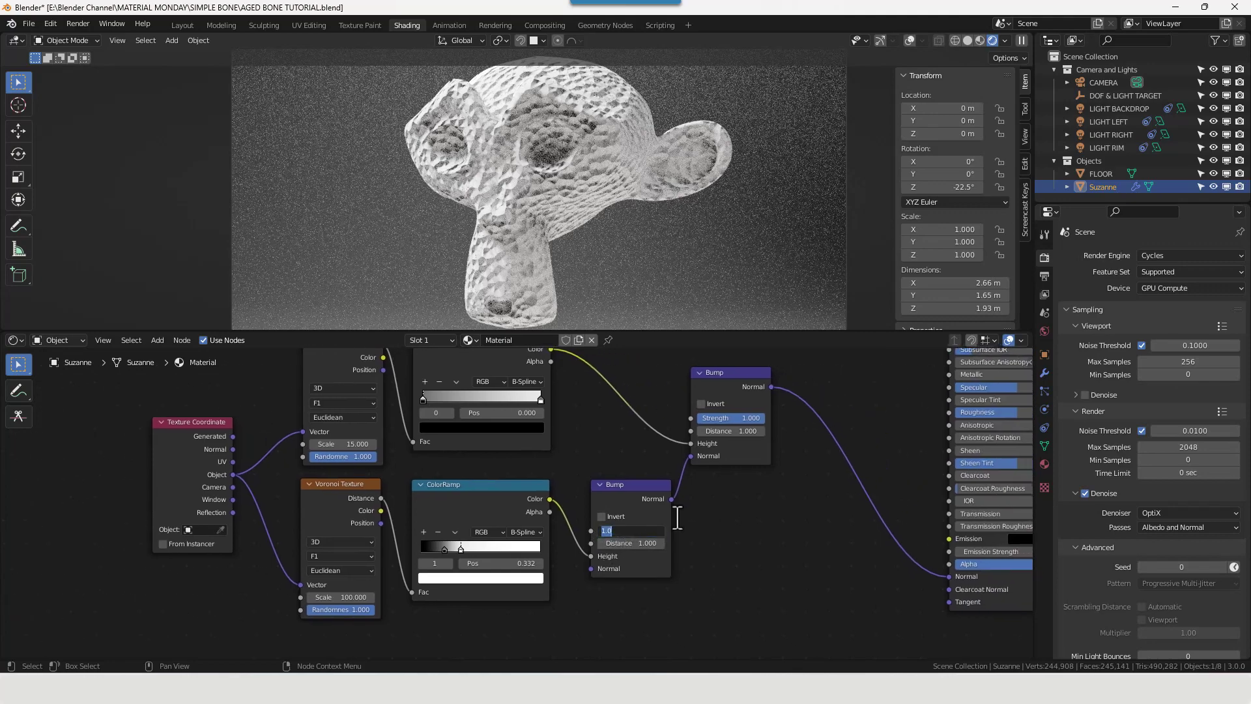
# - Set the lower Bump Strength to 0.05, and the upper Bump to Strength 0.2 and Distance 0.01
pyautogui.write('.05')
pyautogui.press('Return')
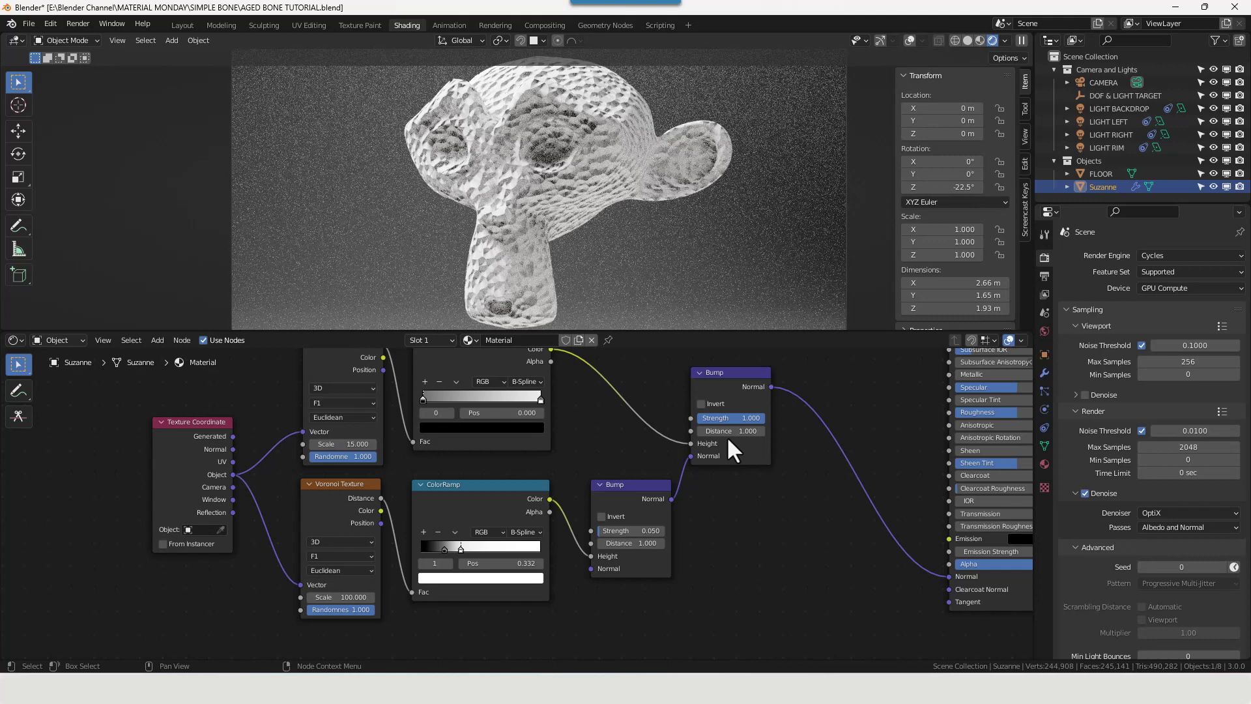
pyautogui.doubleClick(727, 419)
pyautogui.press('BackSpace')
pyautogui.write('.2')
pyautogui.press('Tab')
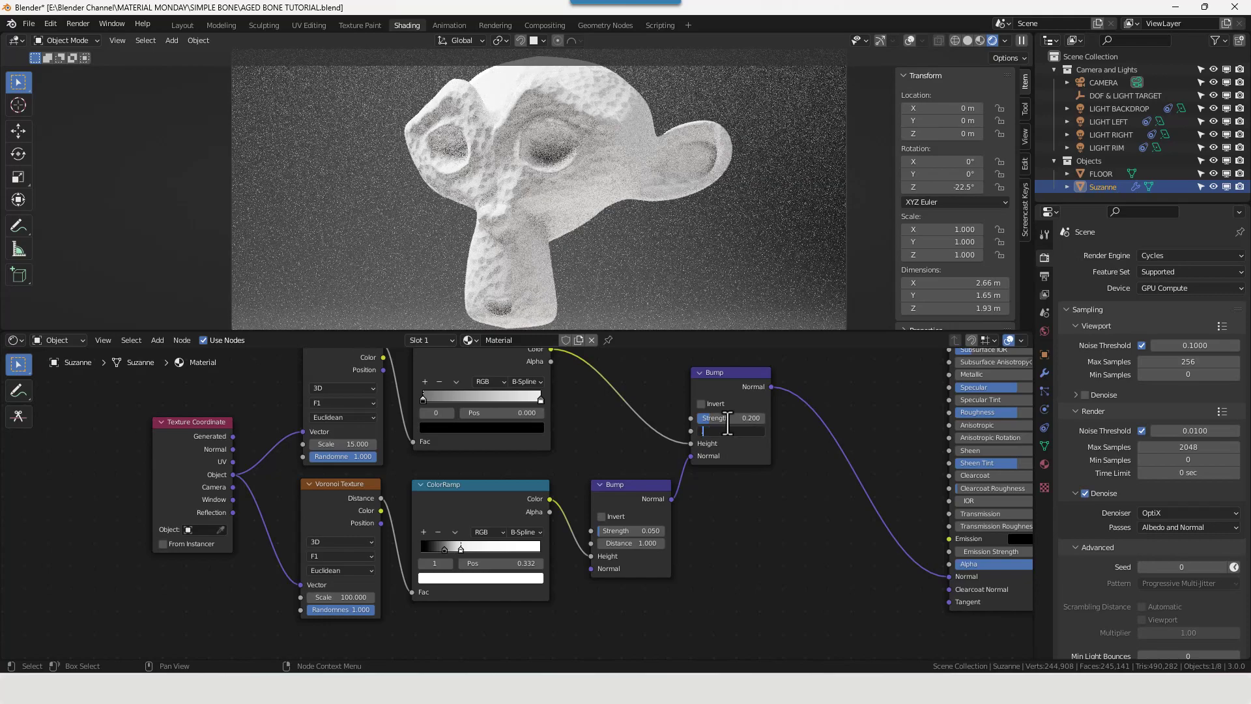
pyautogui.write('.01')
pyautogui.press('Return')
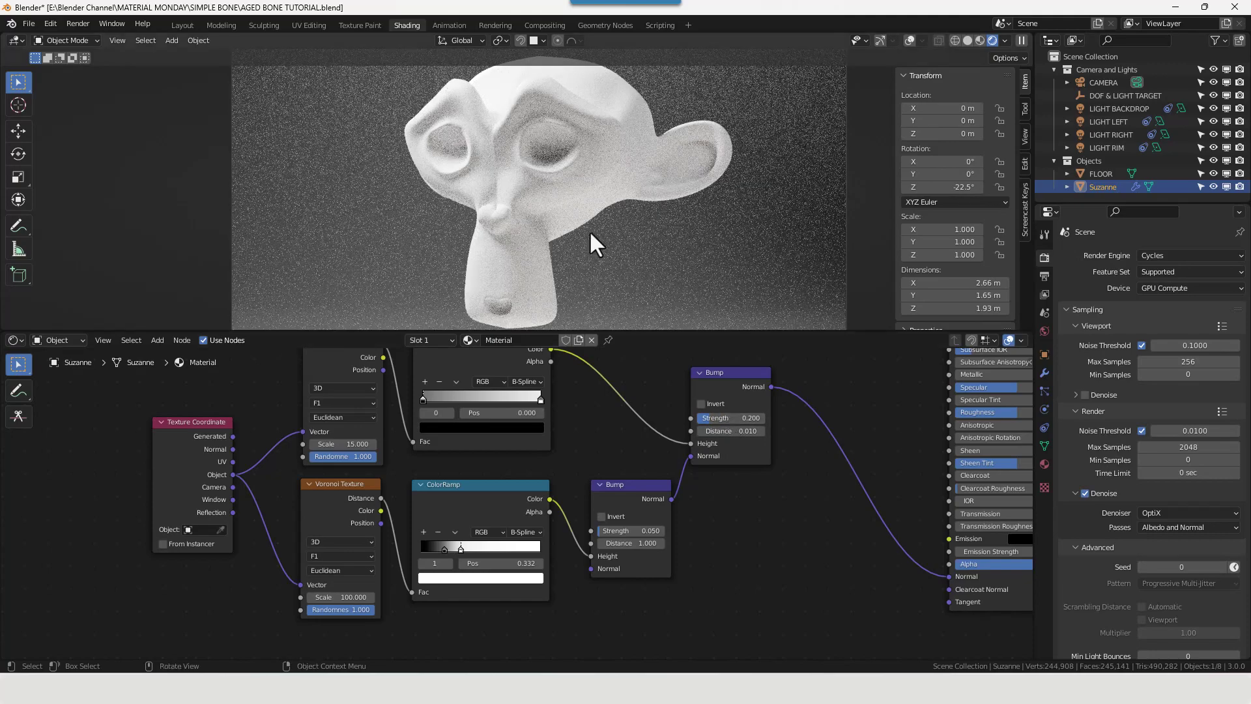
pyautogui.scroll(5, 547, 200)
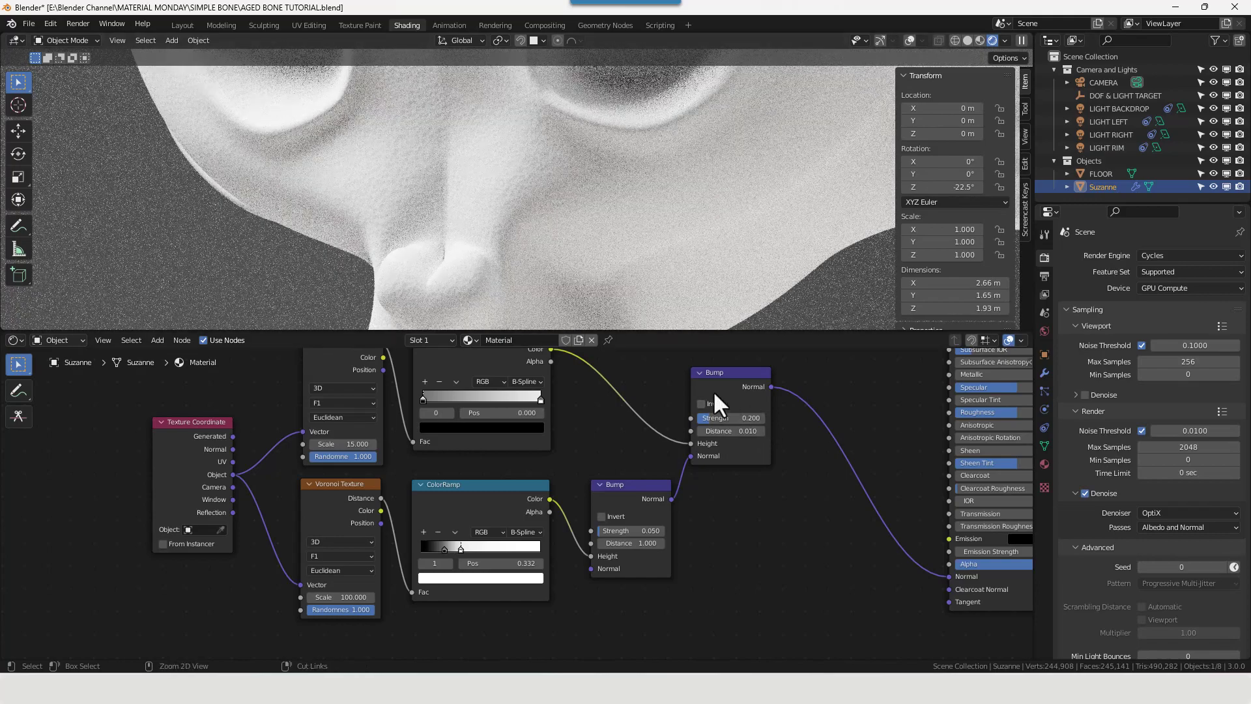
pyautogui.keyDown('ctrl'); pyautogui.keyDown('shift'); pyautogui.click(721, 390); pyautogui.keyUp('shift'); pyautogui.keyUp('ctrl')
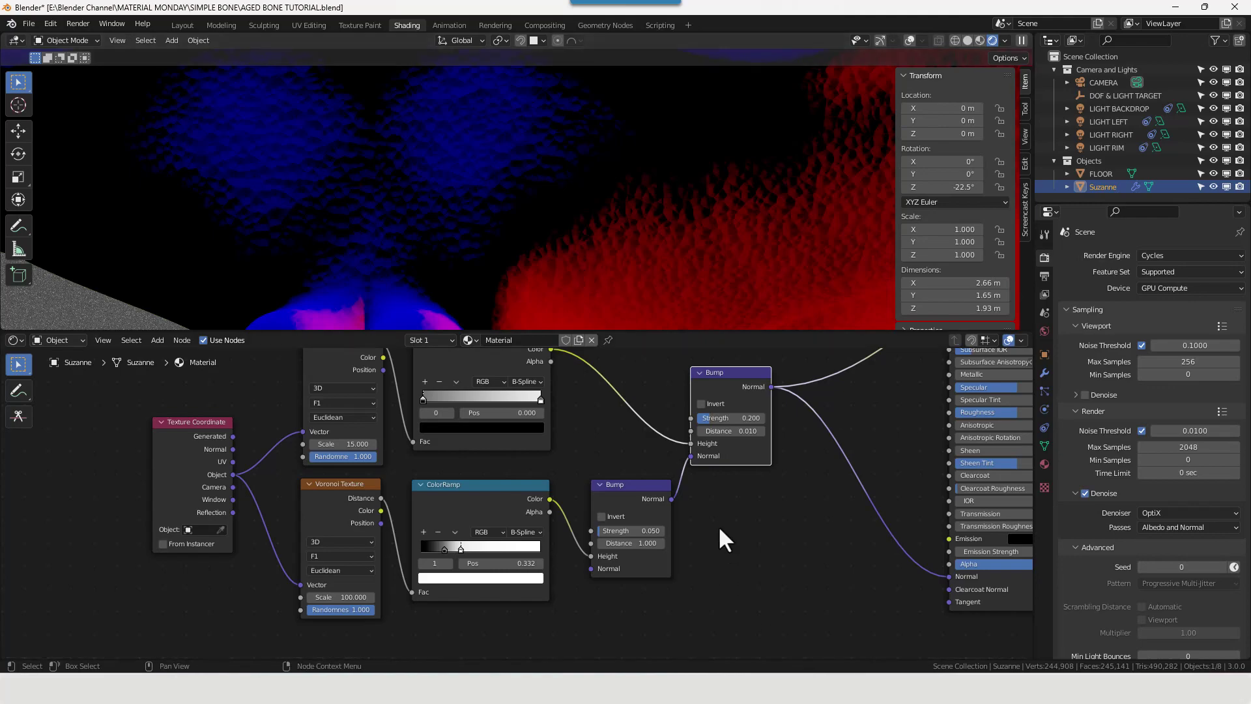
pyautogui.scroll(-6, 682, 256)
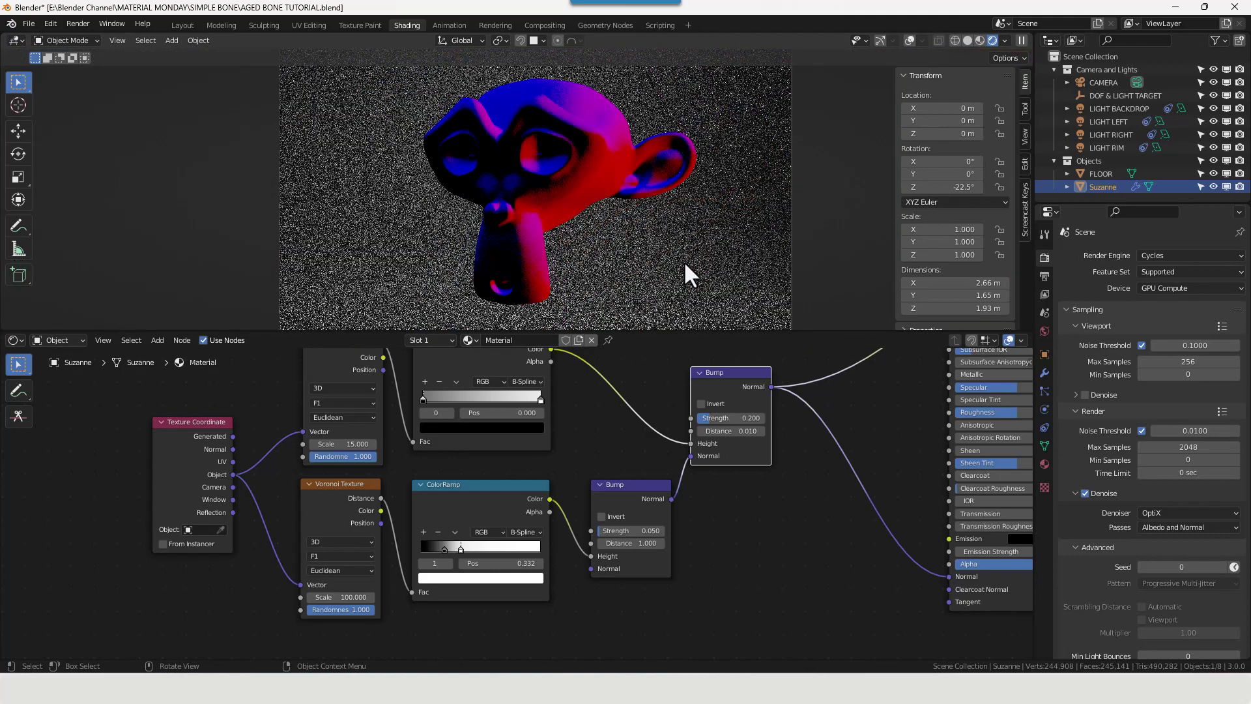
pyautogui.scroll(-6, 746, 491)
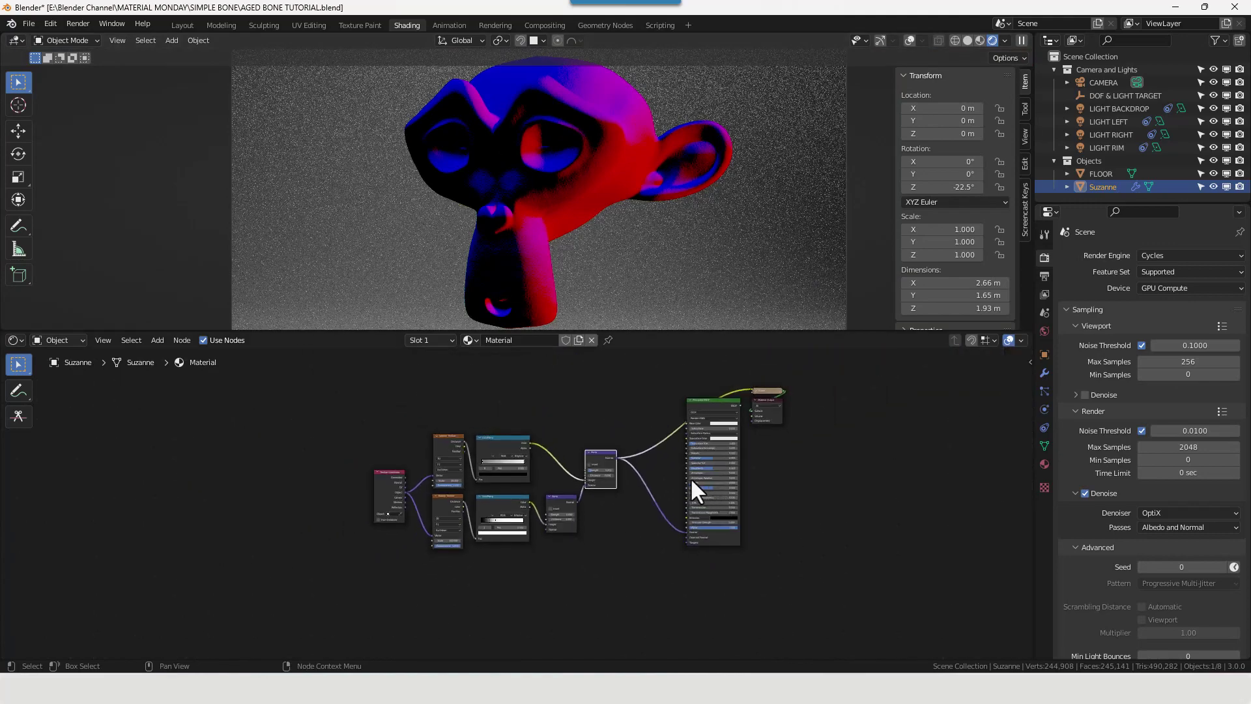
pyautogui.keyDown('ctrl'); pyautogui.keyDown('shift'); pyautogui.click(718, 401); pyautogui.keyUp('shift'); pyautogui.keyUp('ctrl')
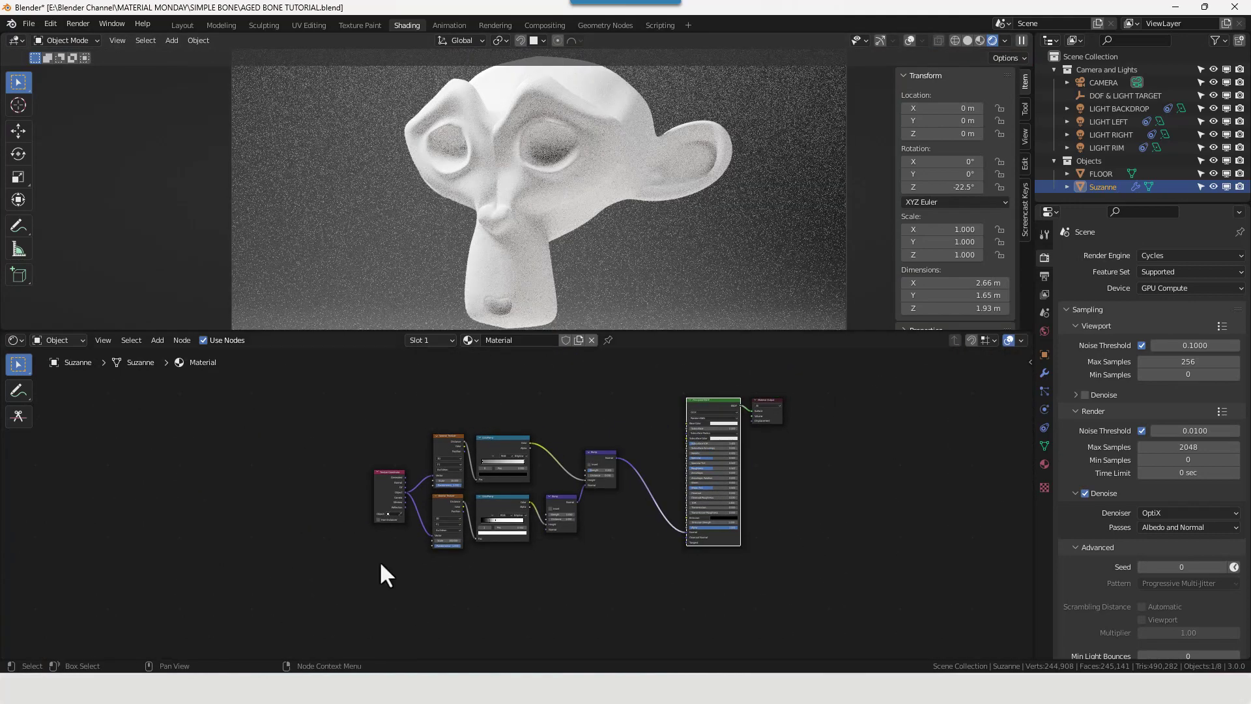
pyautogui.moveTo(417, 408); pyautogui.dragTo(633, 593)
# - Wrap the selected nodes in a frame labelled WHITE BONE
pyautogui.rightClick(635, 592)
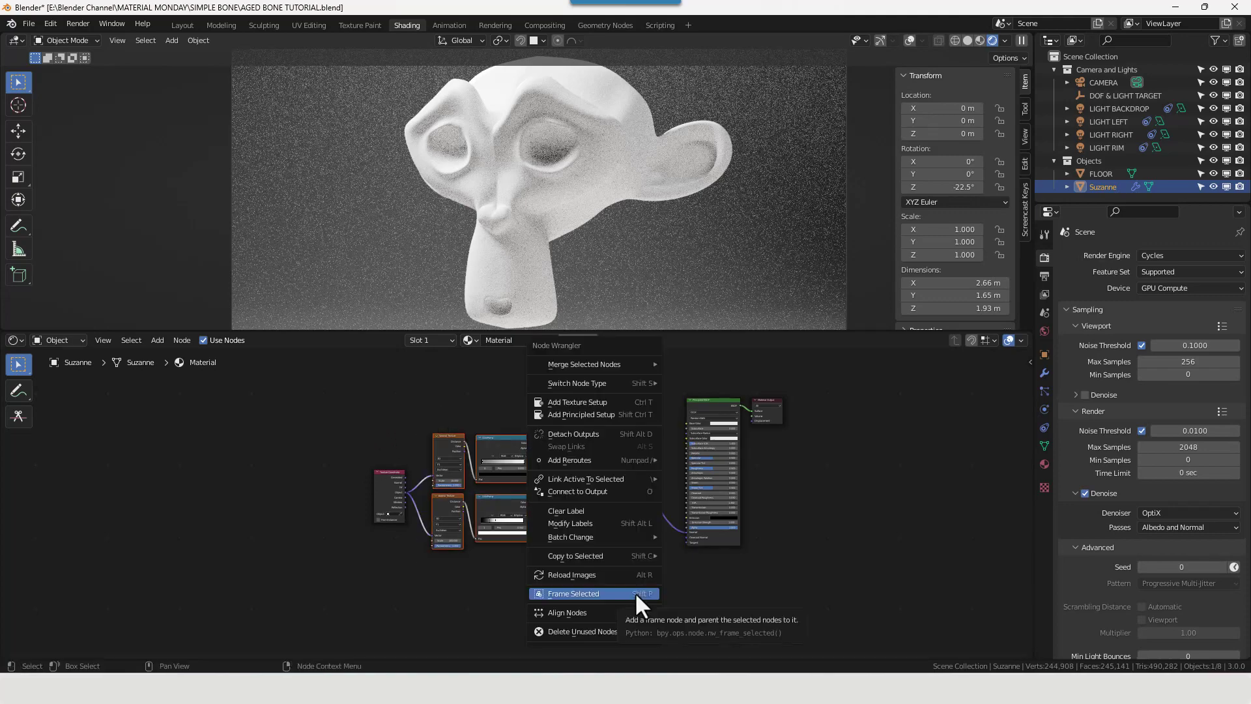
pyautogui.click(635, 593)
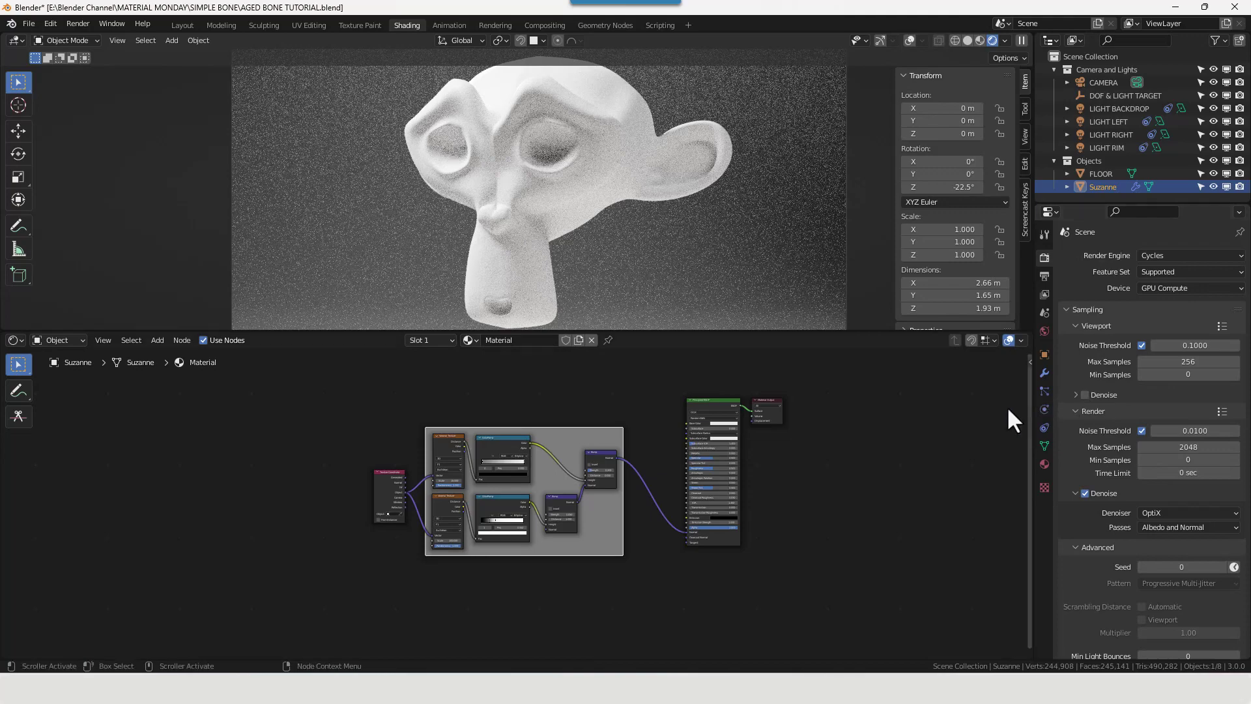
pyautogui.press('n')
pyautogui.click(961, 418)
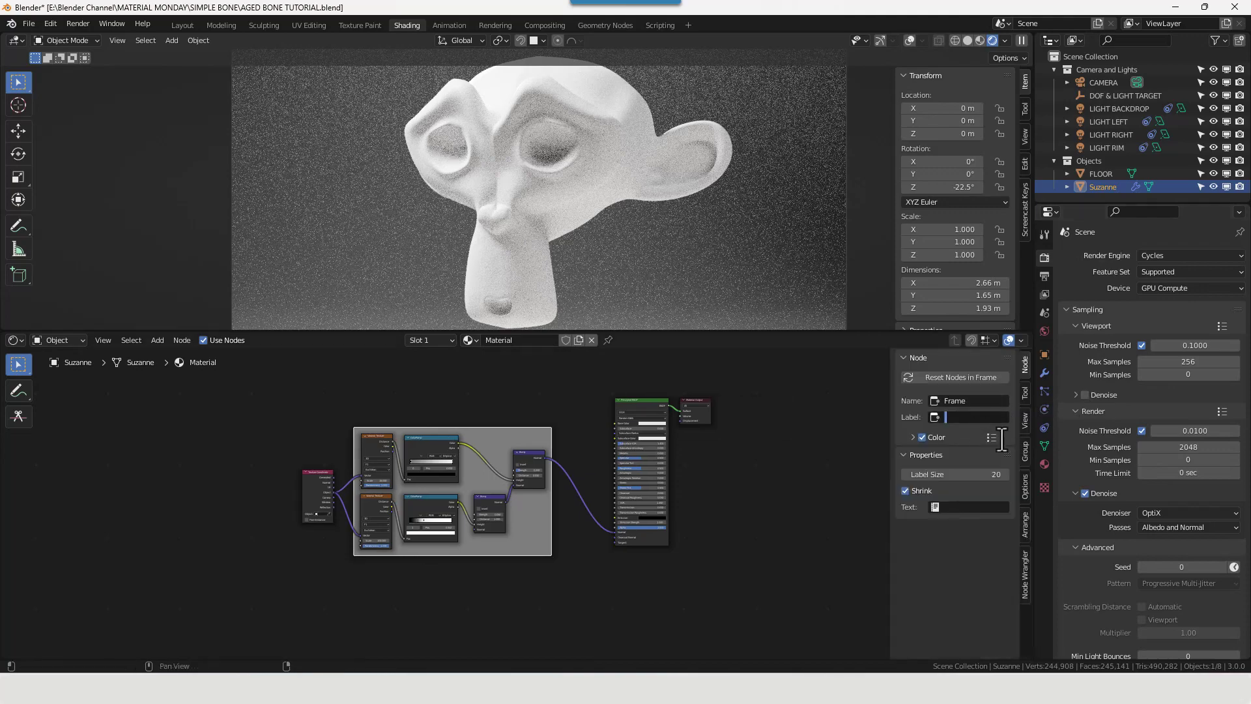
pyautogui.write('WHITE BONE')
pyautogui.press('Return')
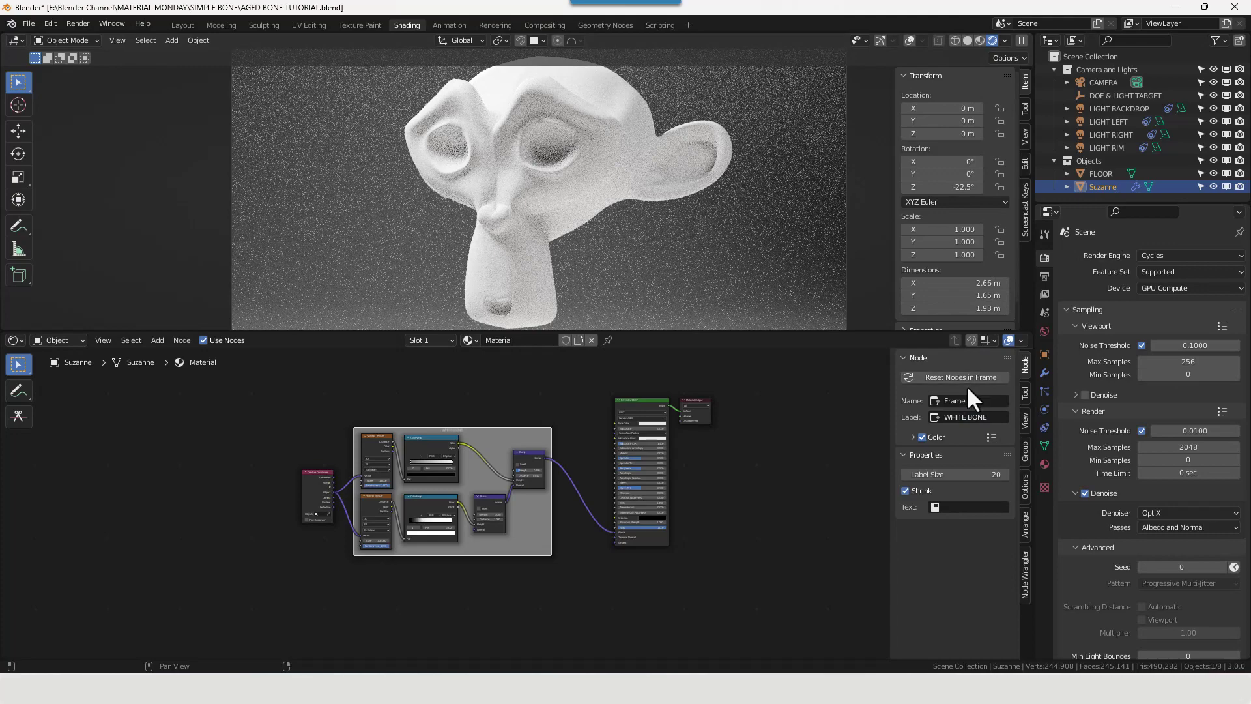
# - Turn off the frame's custom colour and move the Principled BSDF inside it
pyautogui.click(922, 436)
pyautogui.scroll(-1, 564, 621)
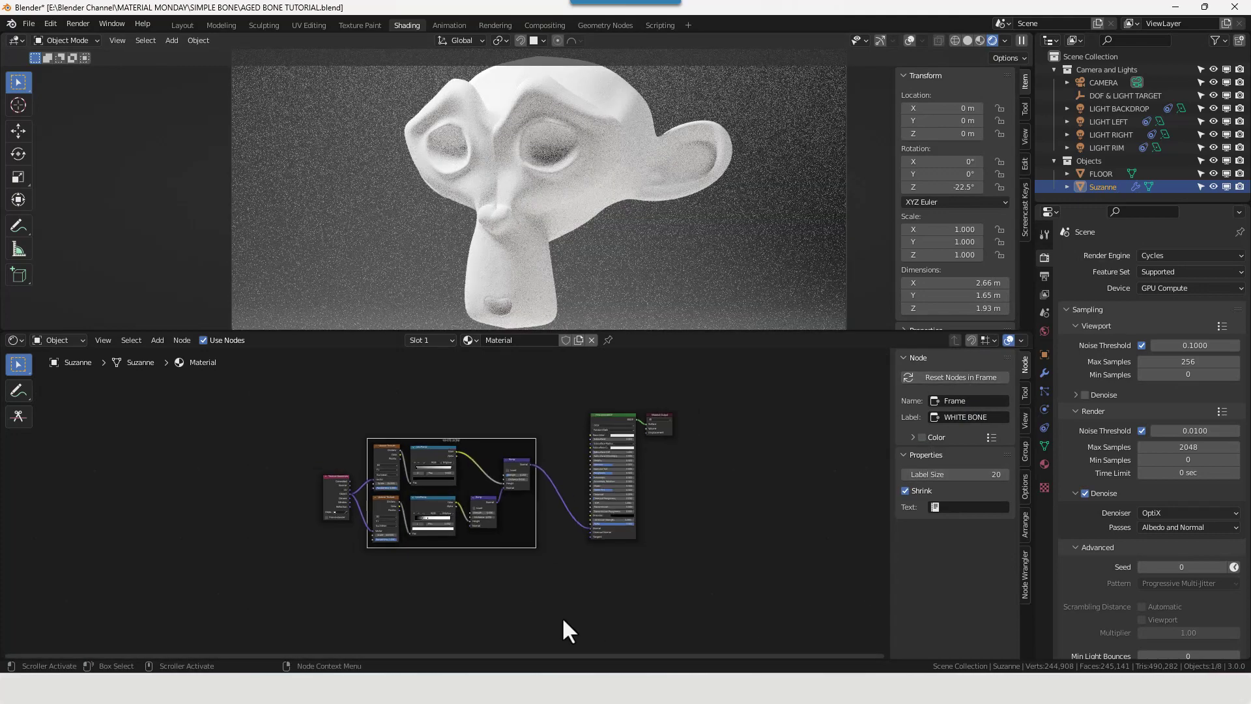
pyautogui.scroll(1, 562, 616)
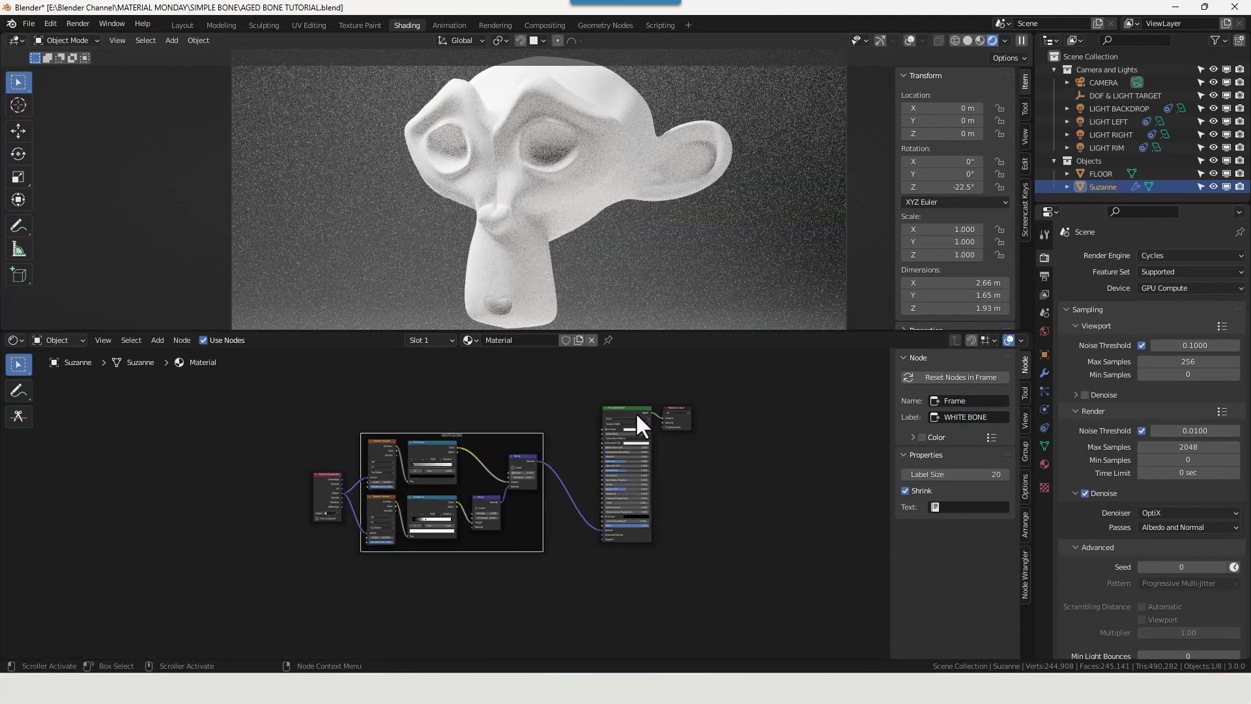
pyautogui.moveTo(636, 412)
pyautogui.mouseDown()
pyautogui.moveTo(510, 442)
pyautogui.moveTo(640, 436)
pyautogui.mouseUp()
# - Tint the Principled BSDF Base Color a warm pinkish off-white, about V 0.905 and S 0.14
pyautogui.scroll(3, 657, 532)
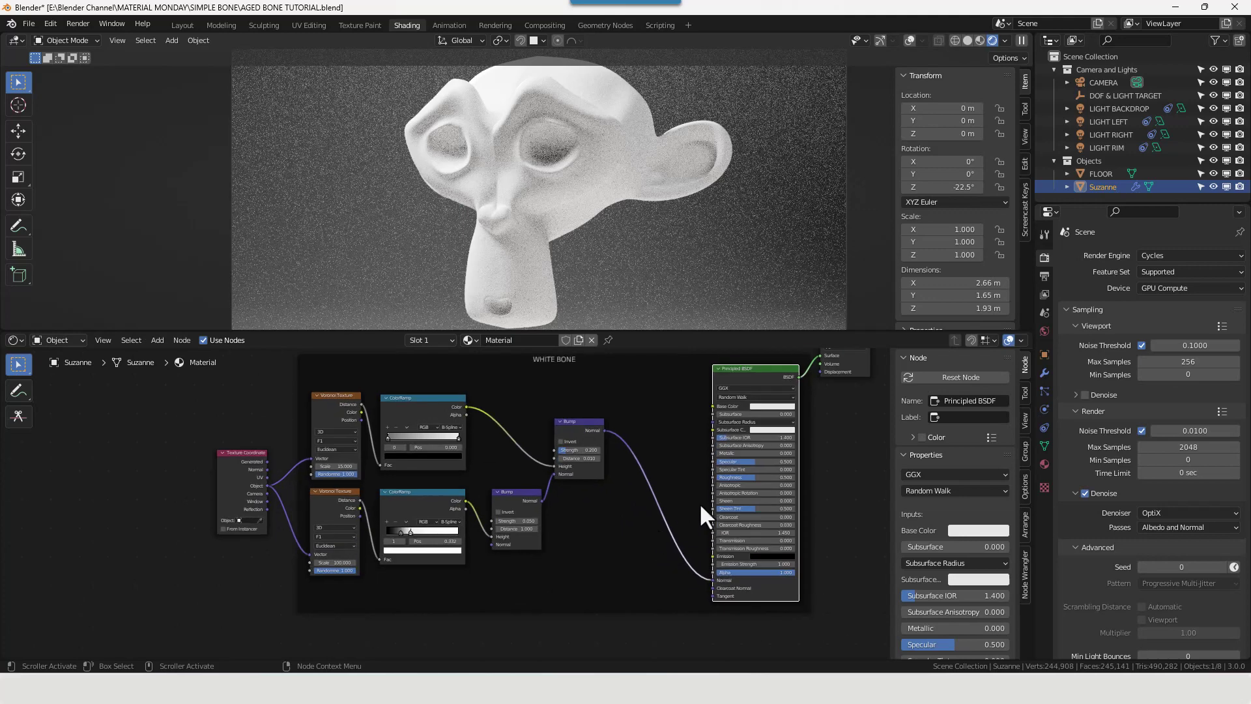
pyautogui.moveTo(700, 506); pyautogui.dragTo(534, 533, button='middle')
pyautogui.scroll(2, 621, 518)
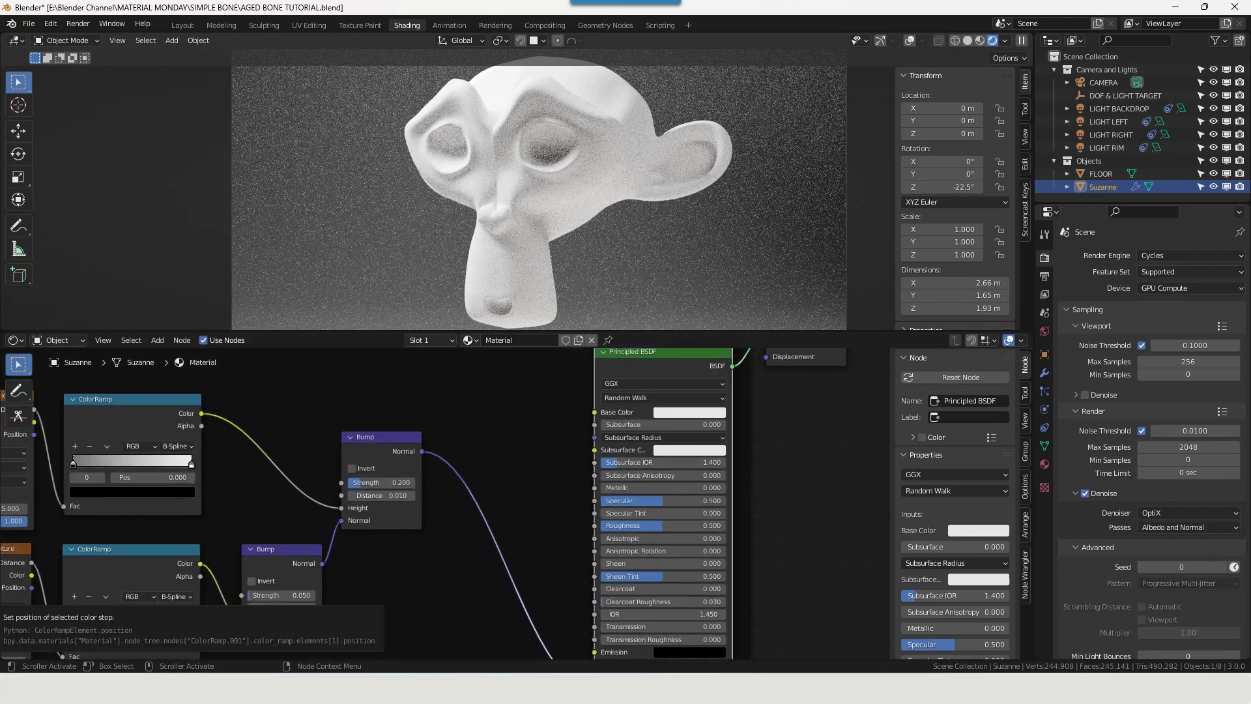
pyautogui.click(688, 411)
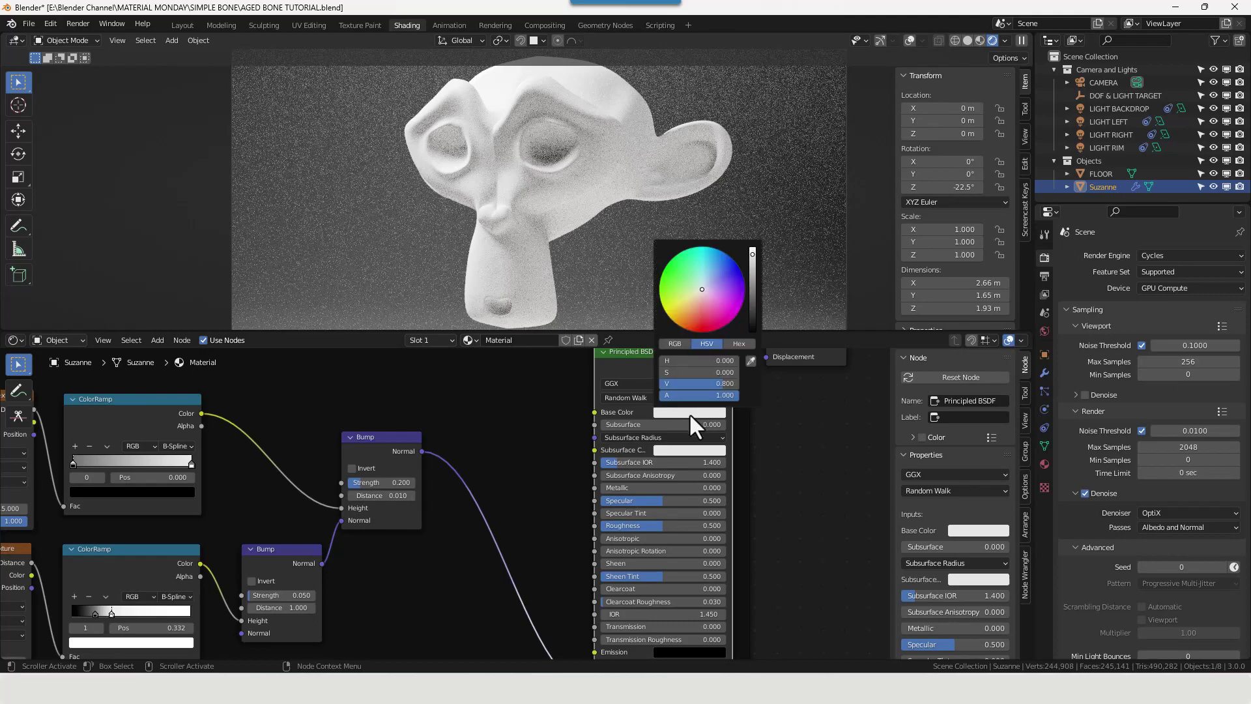
pyautogui.click(750, 252)
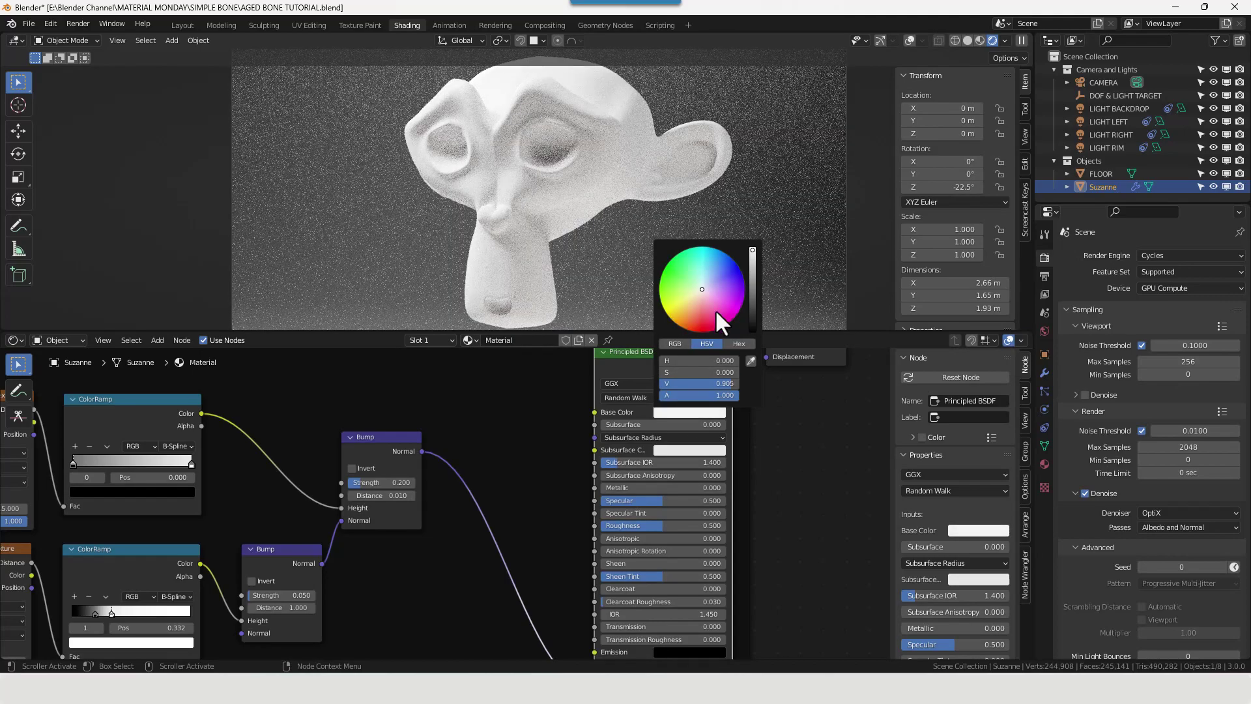
pyautogui.moveTo(682, 373); pyautogui.dragTo(693, 373)
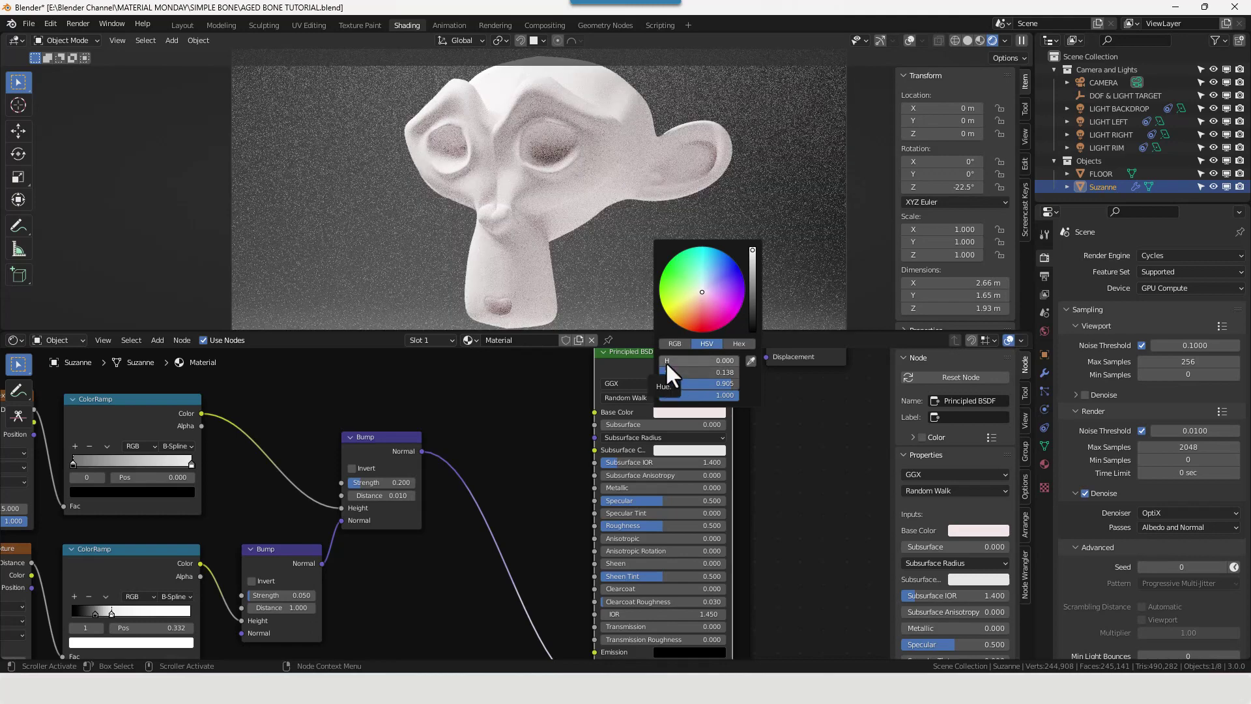
pyautogui.moveTo(666, 361); pyautogui.dragTo(670, 361)
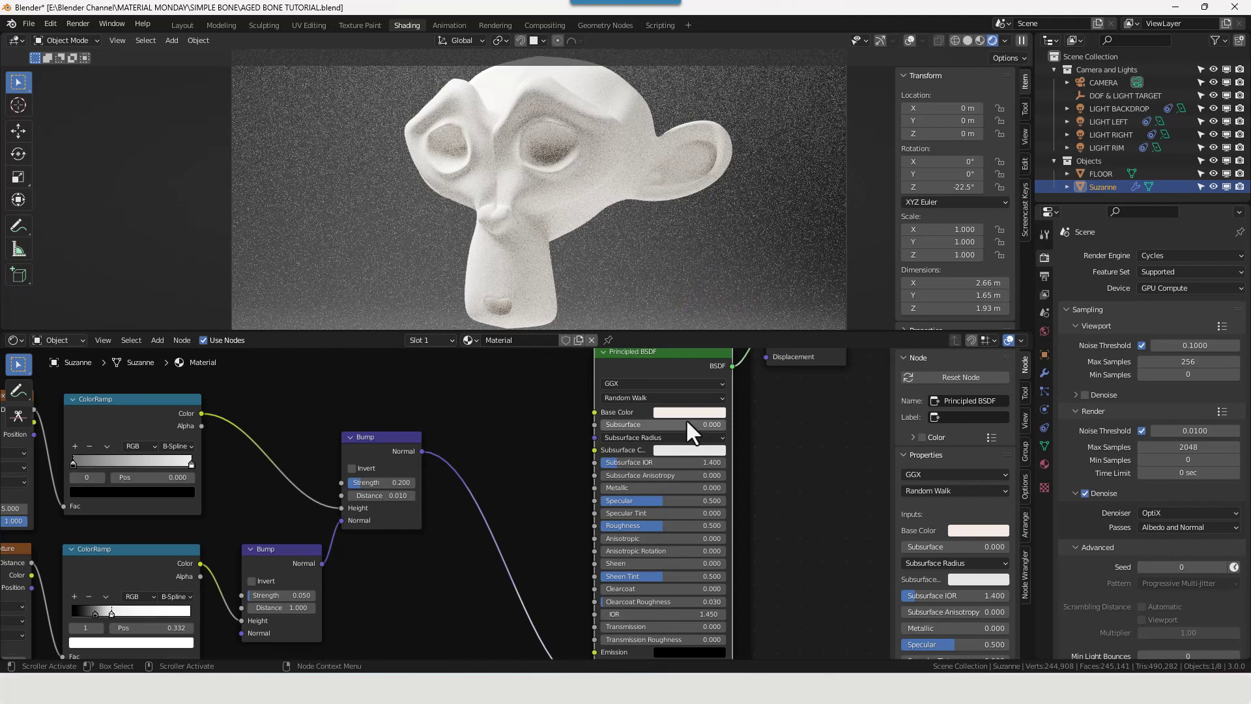
pyautogui.moveTo(750, 519); pyautogui.dragTo(751, 455, button='middle')
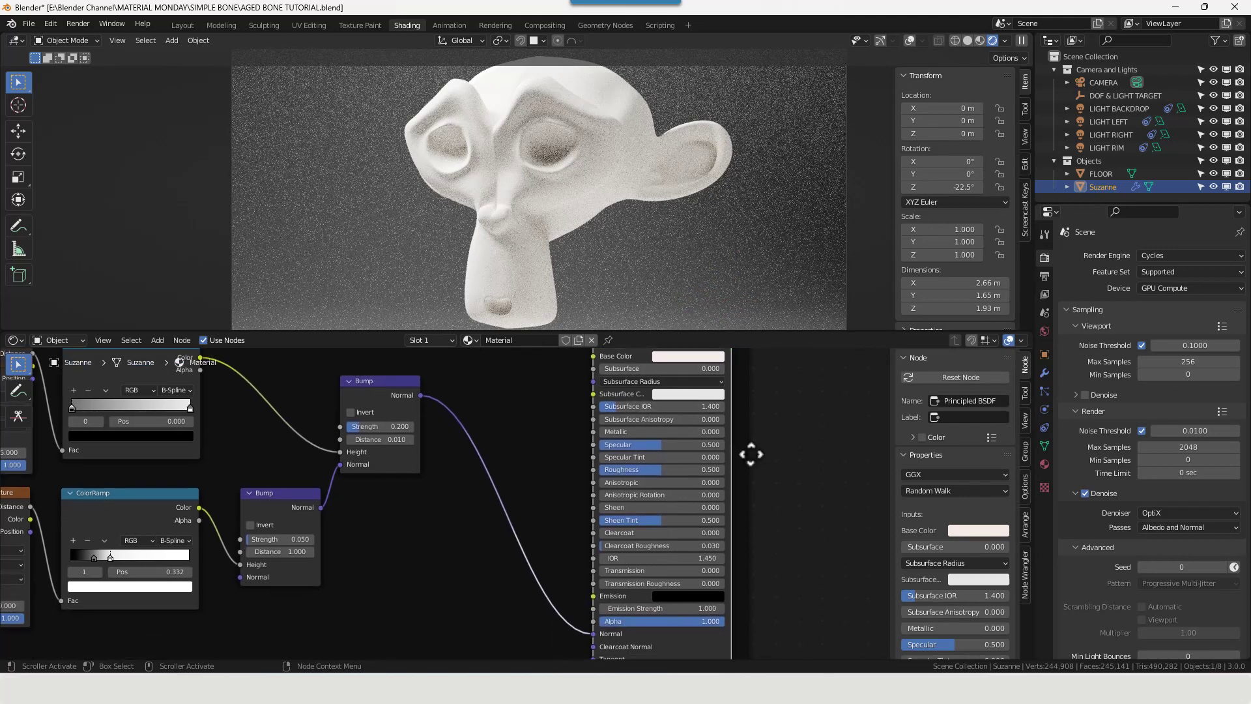
# - Set the Principled BSDF Specular to 0.25
pyautogui.click(686, 443)
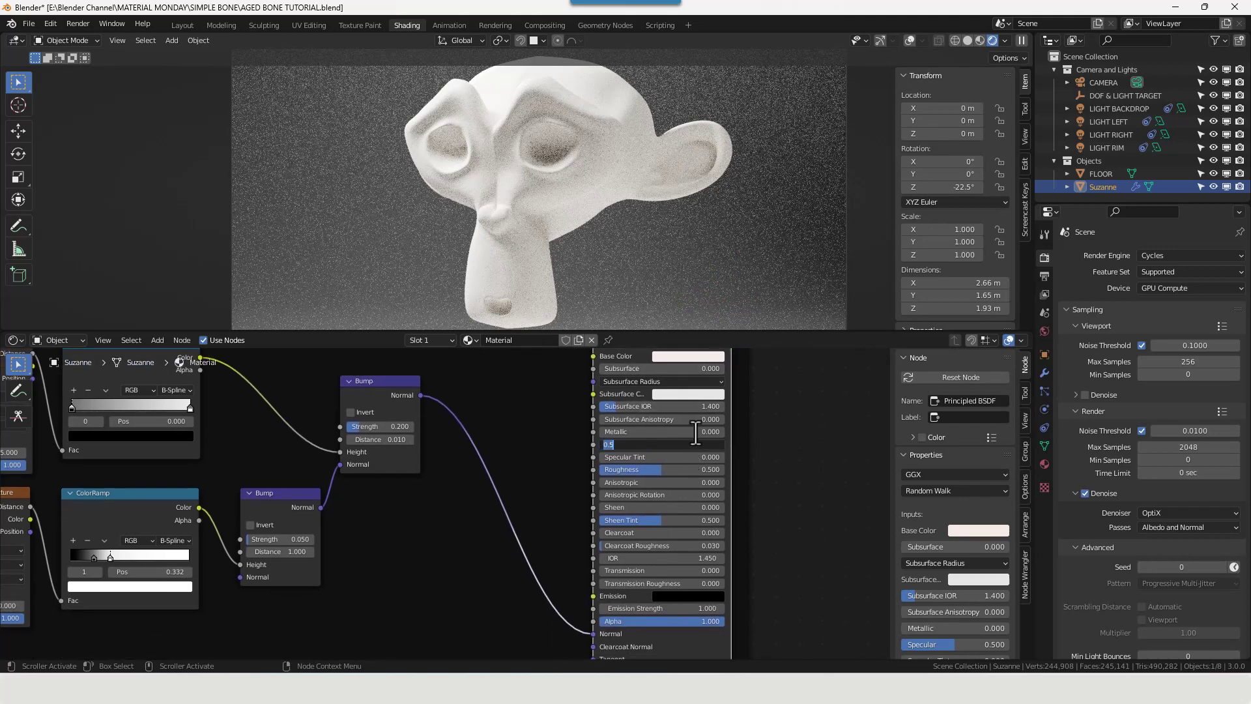
pyautogui.write('.25')
pyautogui.press('Return')
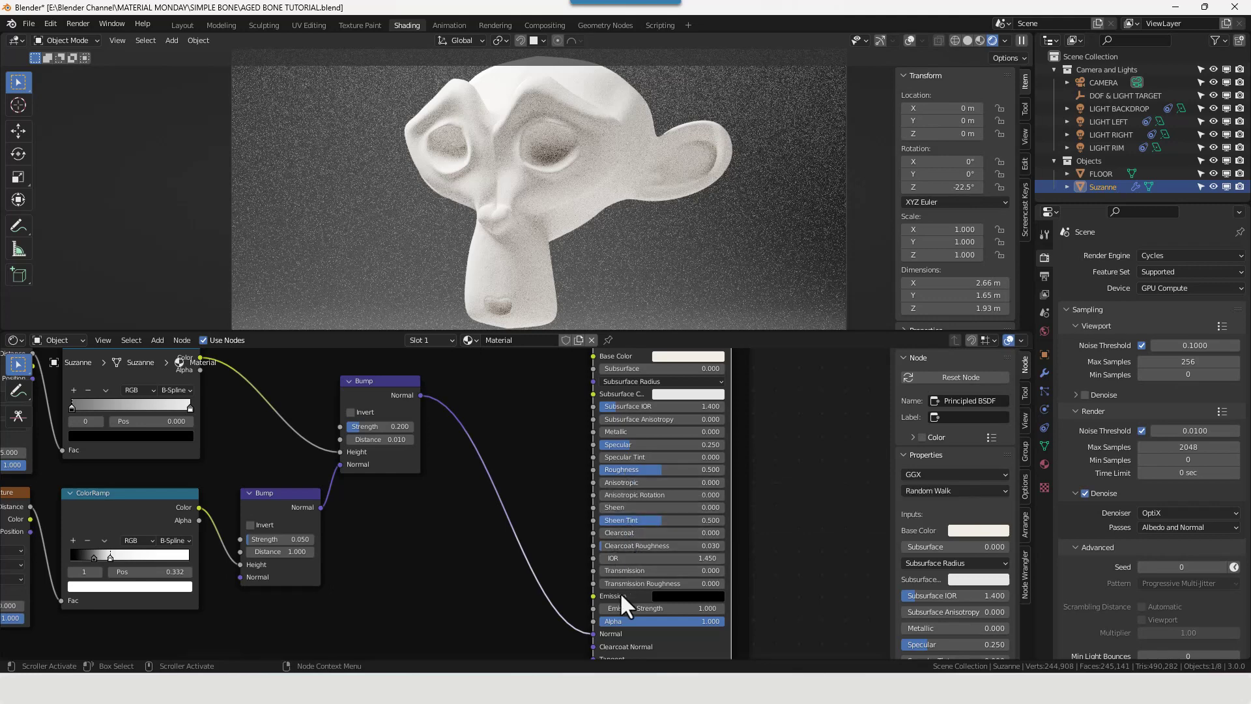
# - Move the Material Output node right, outside the WHITE BONE frame
pyautogui.press('Home')
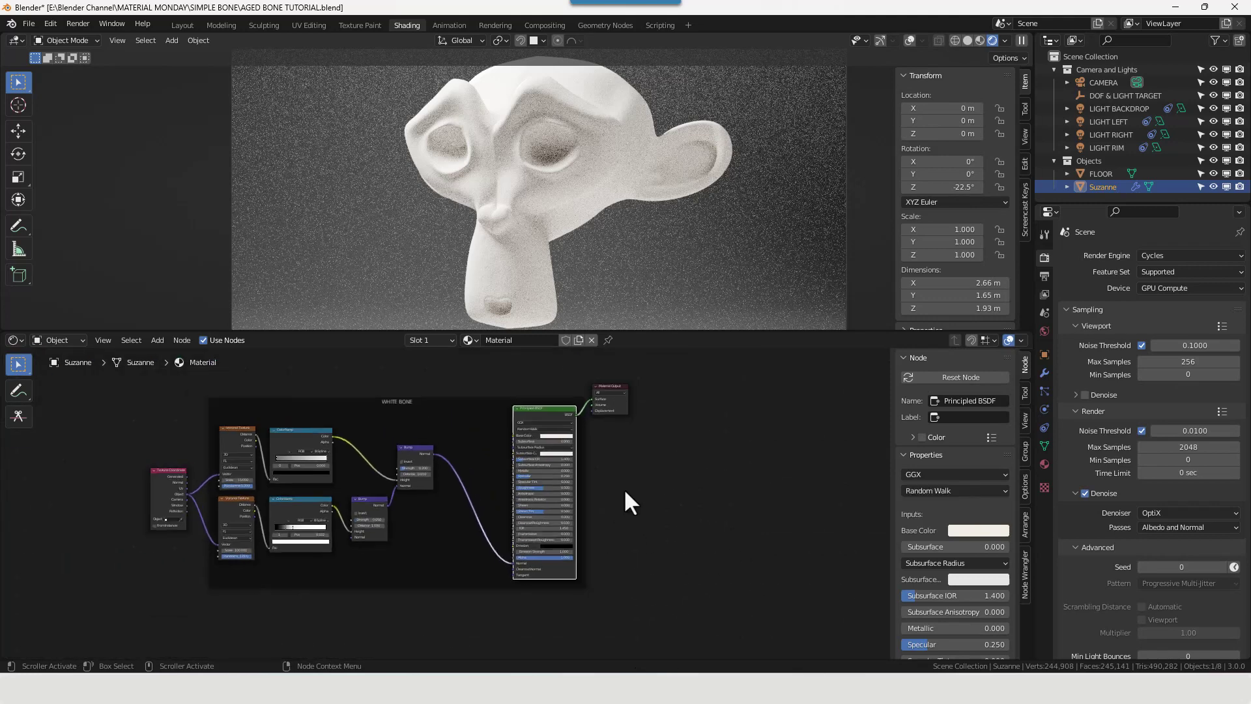
pyautogui.moveTo(609, 492); pyautogui.dragTo(723, 503, button='middle')
pyautogui.moveTo(674, 443); pyautogui.dragTo(792, 435)
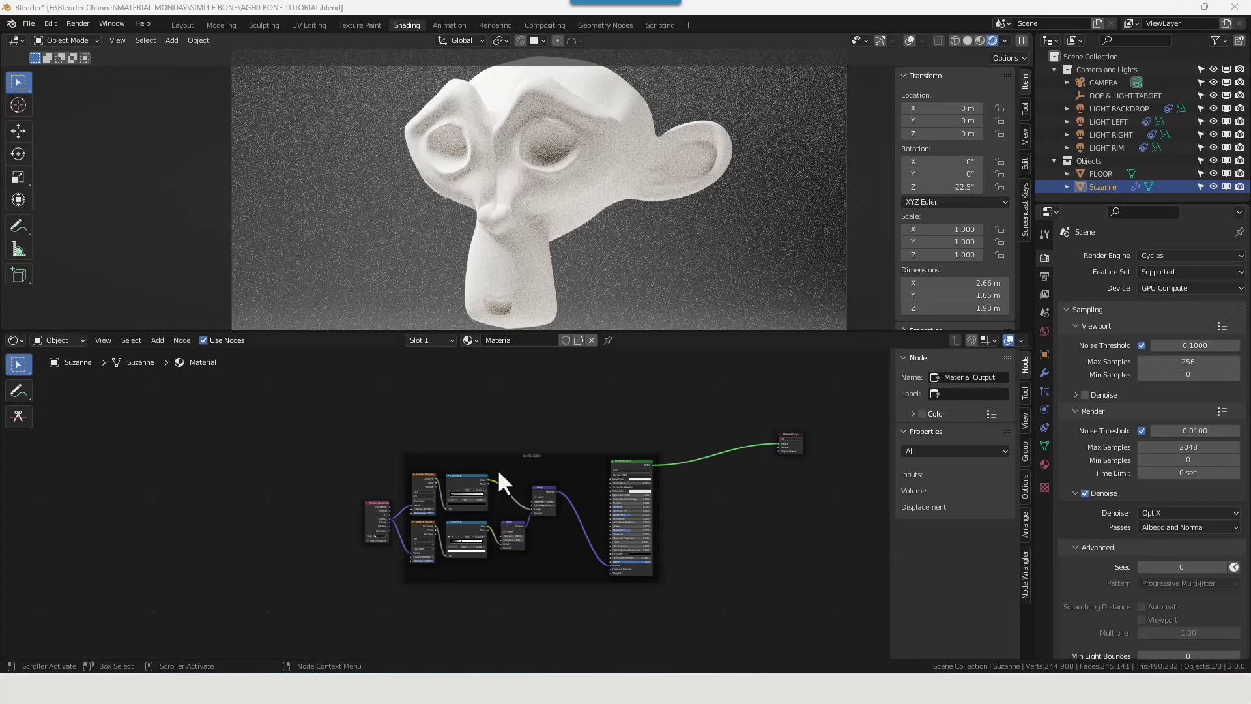
pyautogui.click(631, 473)
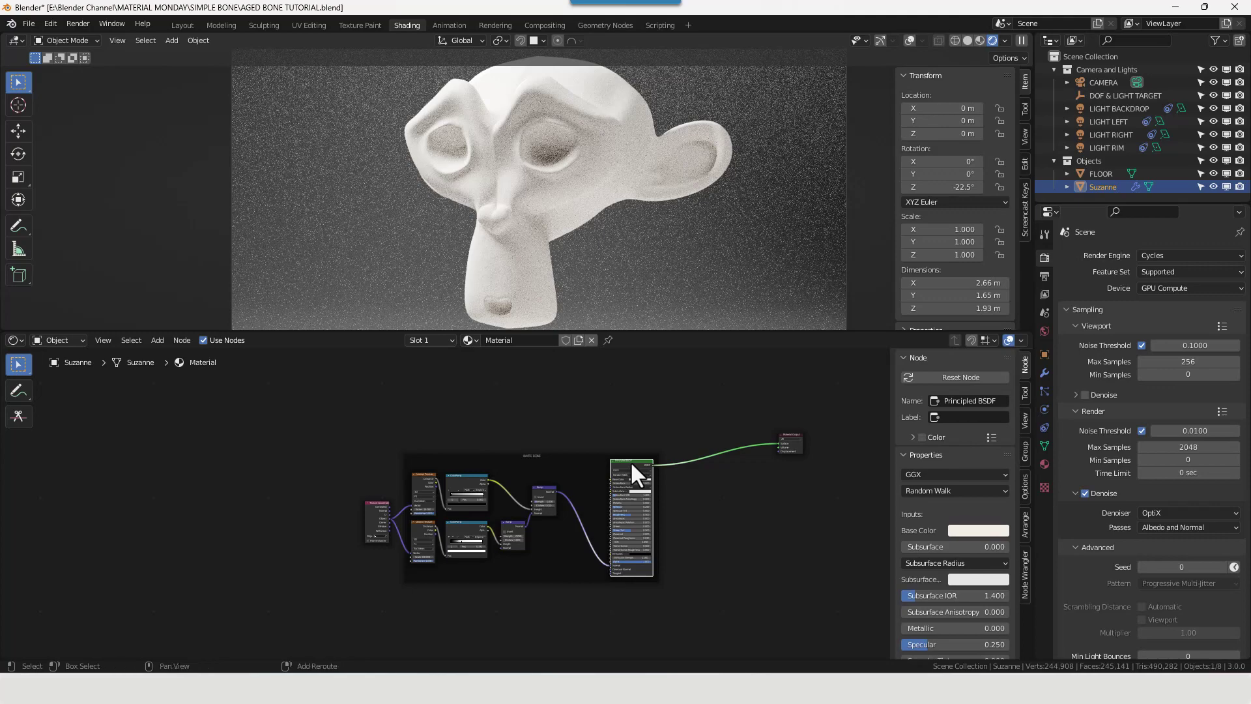
# - Place an unconnected copy of the Principled BSDF above the WHITE BONE frame
pyautogui.hotkey('shift', 'd')
pyautogui.rightClick(627, 364)
pyautogui.hotkey('shift', 'a')
pyautogui.click(642, 416)
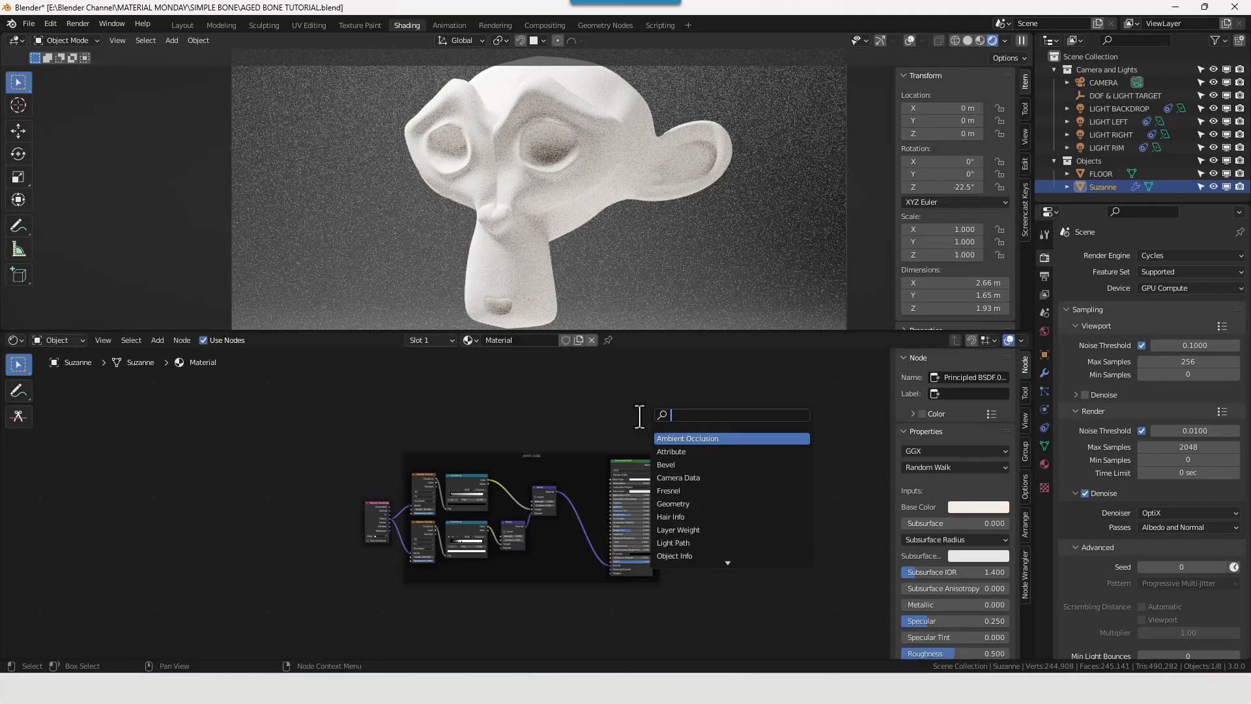
pyautogui.write('mater')
pyautogui.press('Return')
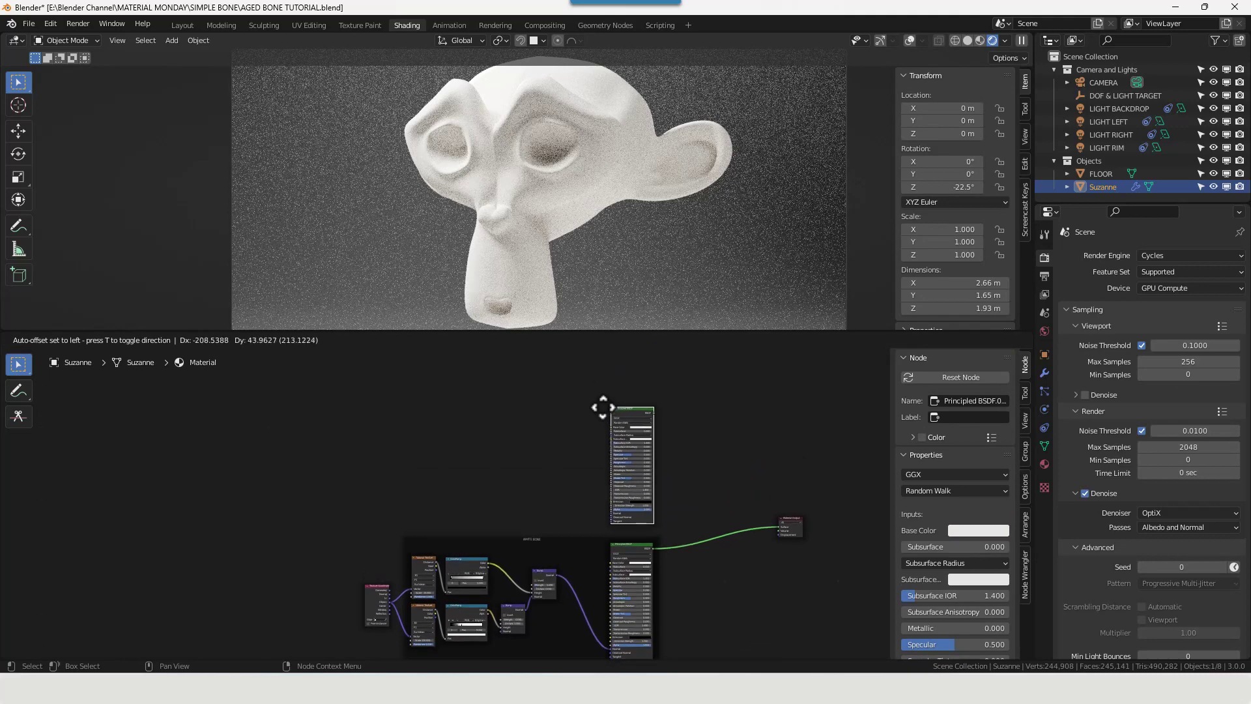
pyautogui.click(606, 418)
pyautogui.scroll(3, 648, 483)
pyautogui.moveTo(648, 483); pyautogui.dragTo(433, 520, button='middle')
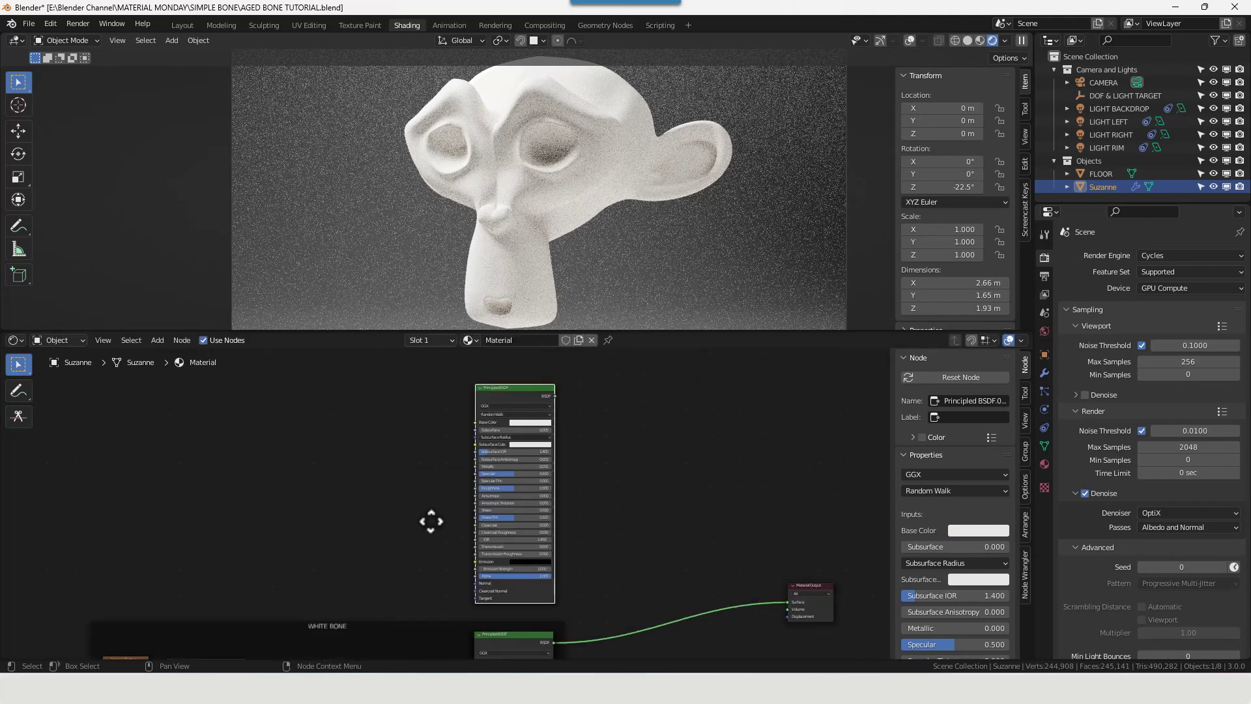
pyautogui.scroll(3, 463, 515)
# - Set the new Principled BSDF's Specular to 0.25 and centre it in view
pyautogui.click(533, 458)
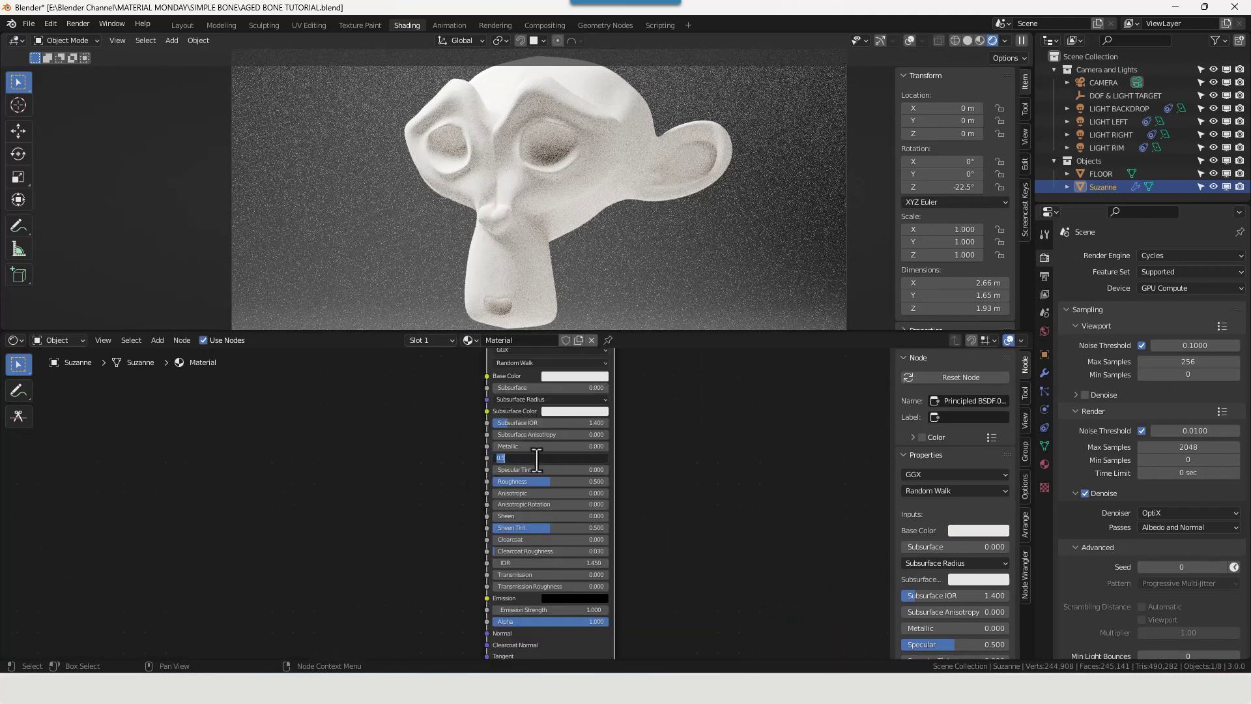
pyautogui.write('.25')
pyautogui.press('Return')
pyautogui.scroll(-4, 393, 504)
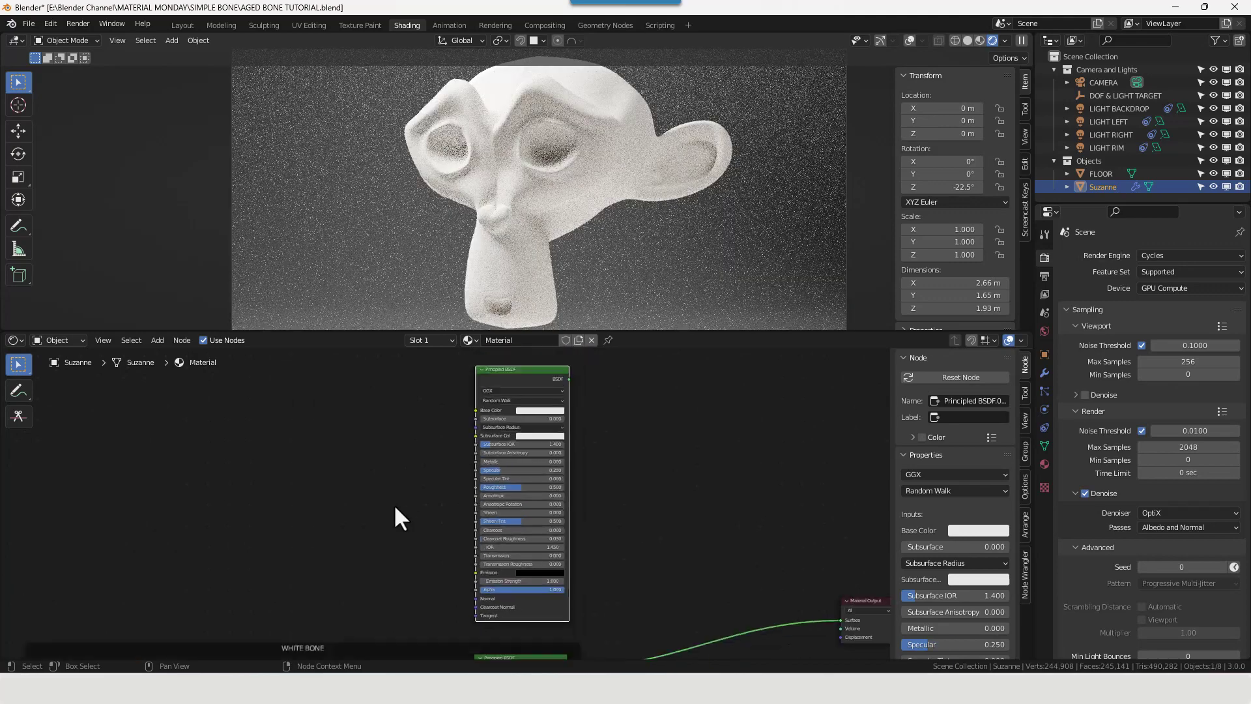
pyautogui.moveTo(382, 506); pyautogui.dragTo(531, 458, button='middle')
pyautogui.scroll(1, 530, 459)
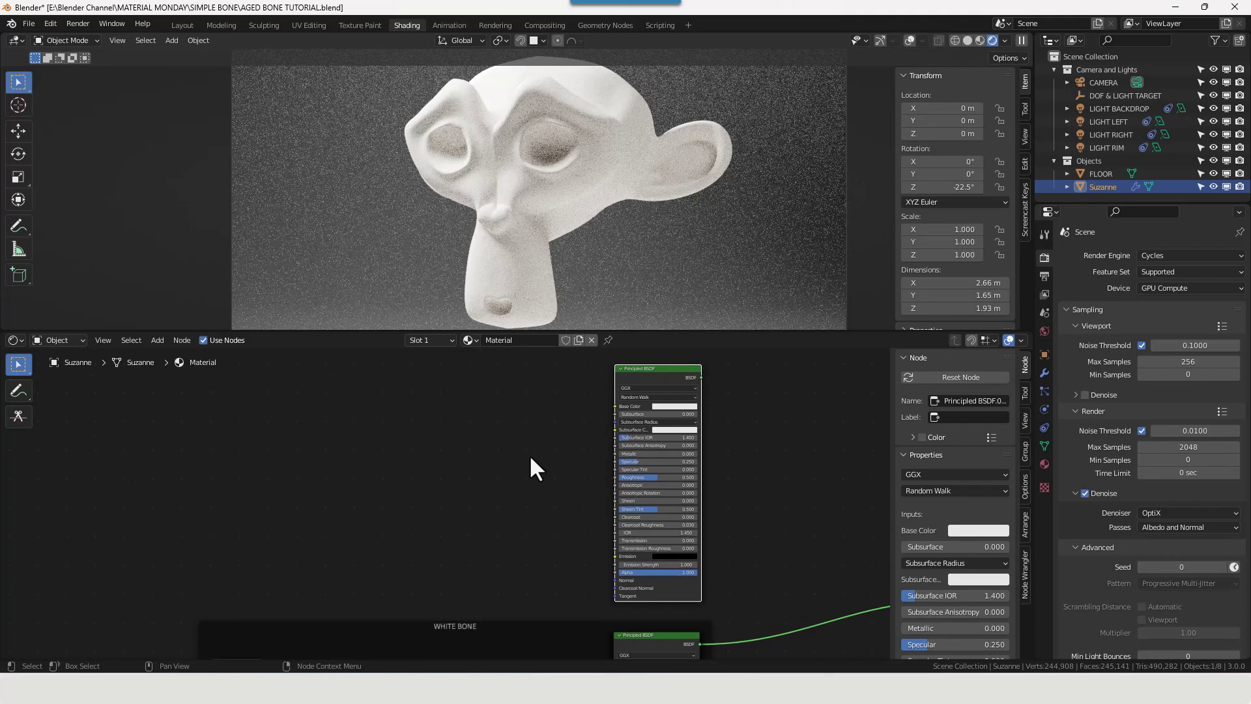
pyautogui.moveTo(531, 459); pyautogui.dragTo(573, 449, button='middle')
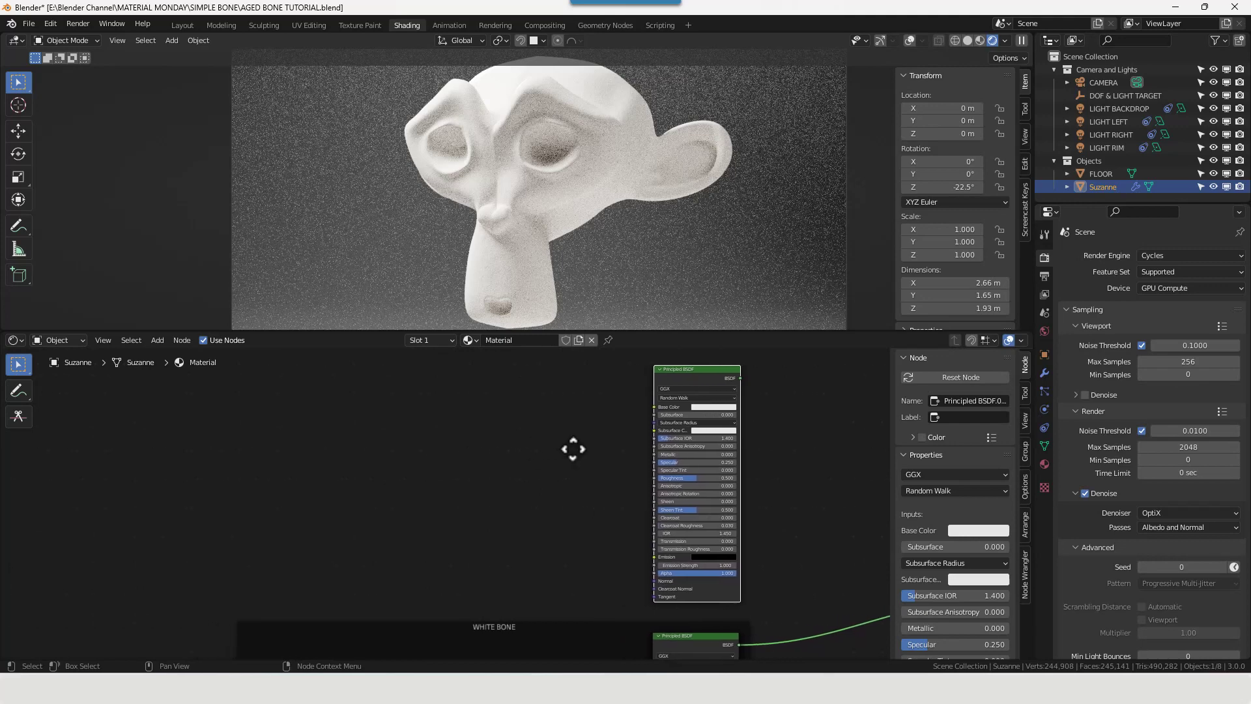
# - Add a Noise Texture node above the frame
pyautogui.hotkey('shift', 'a')
pyautogui.click(434, 433)
pyautogui.write('N')
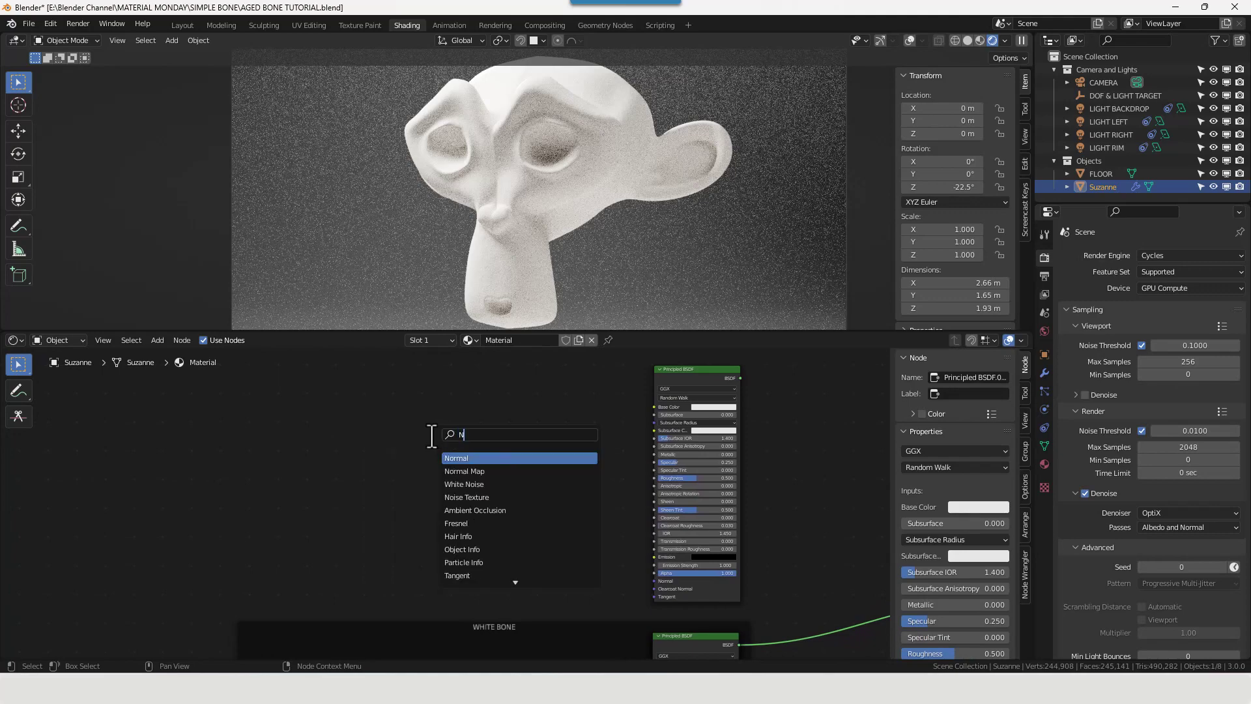
pyautogui.write('OISE')
pyautogui.press('Down')
pyautogui.press('Return')
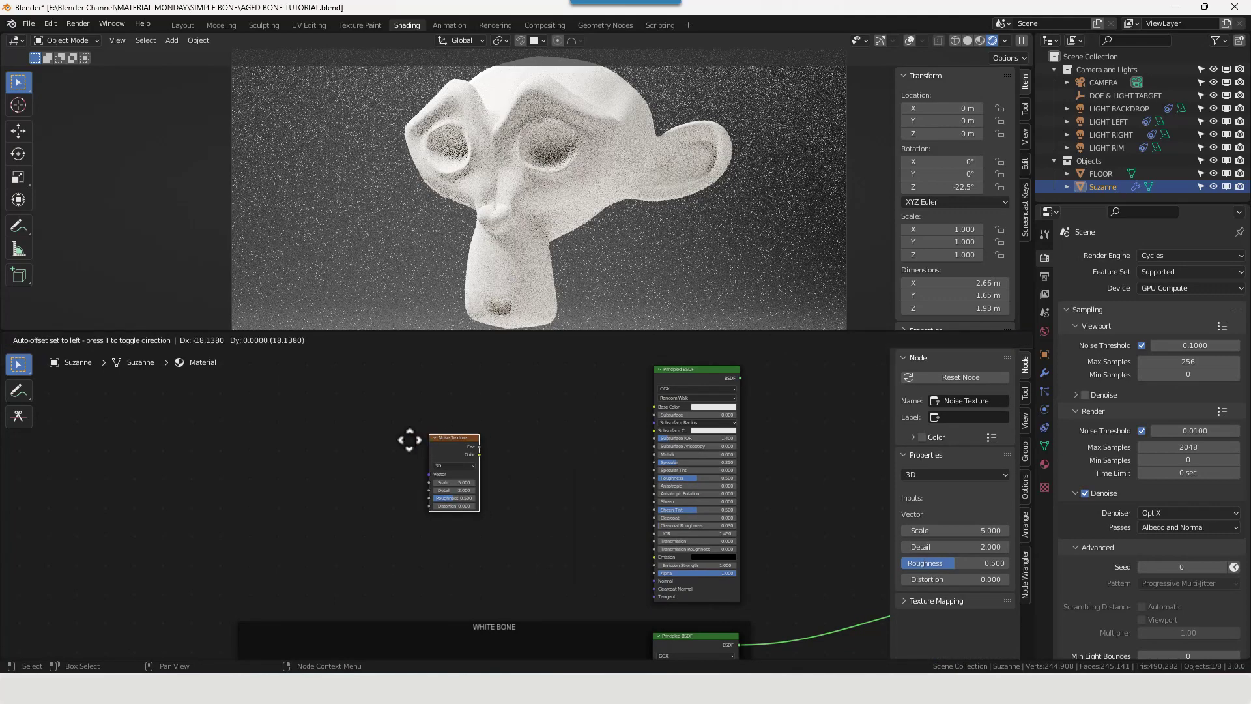
pyautogui.click(253, 467)
# - Add two stacked ColorRamp nodes beside the Noise Texture
pyautogui.hotkey('shift', 'a')
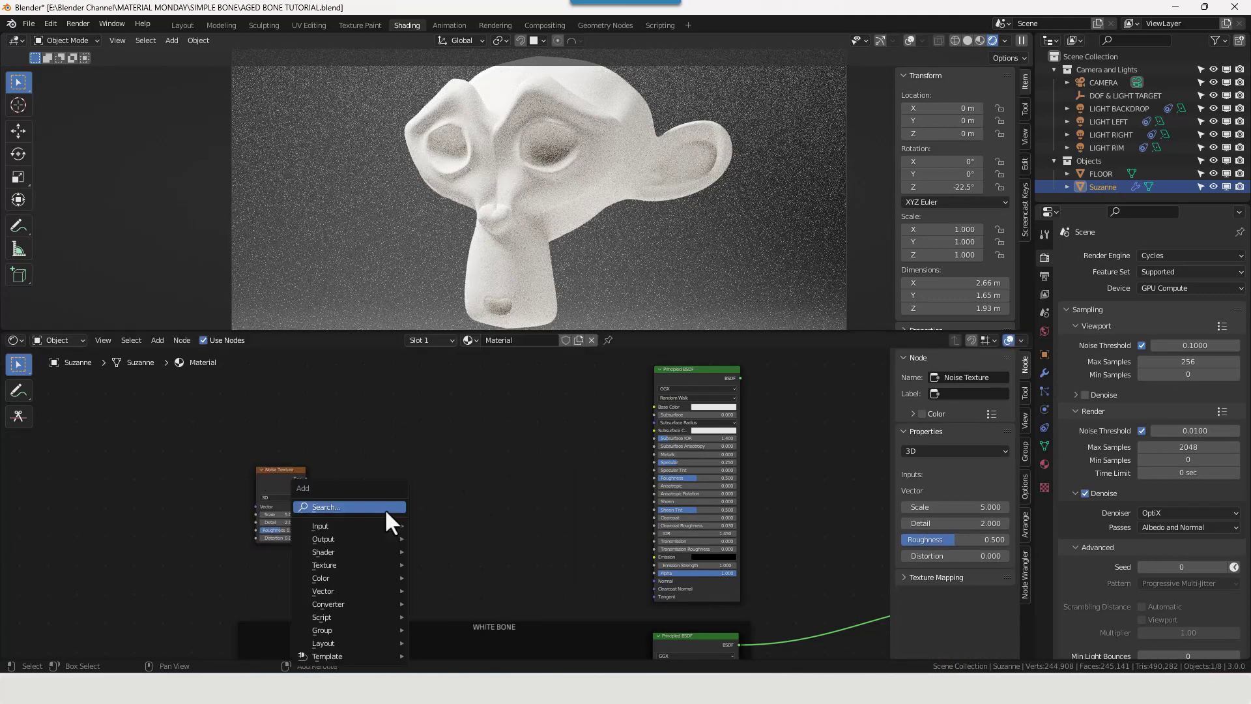
pyautogui.click(384, 510)
pyautogui.write('COL')
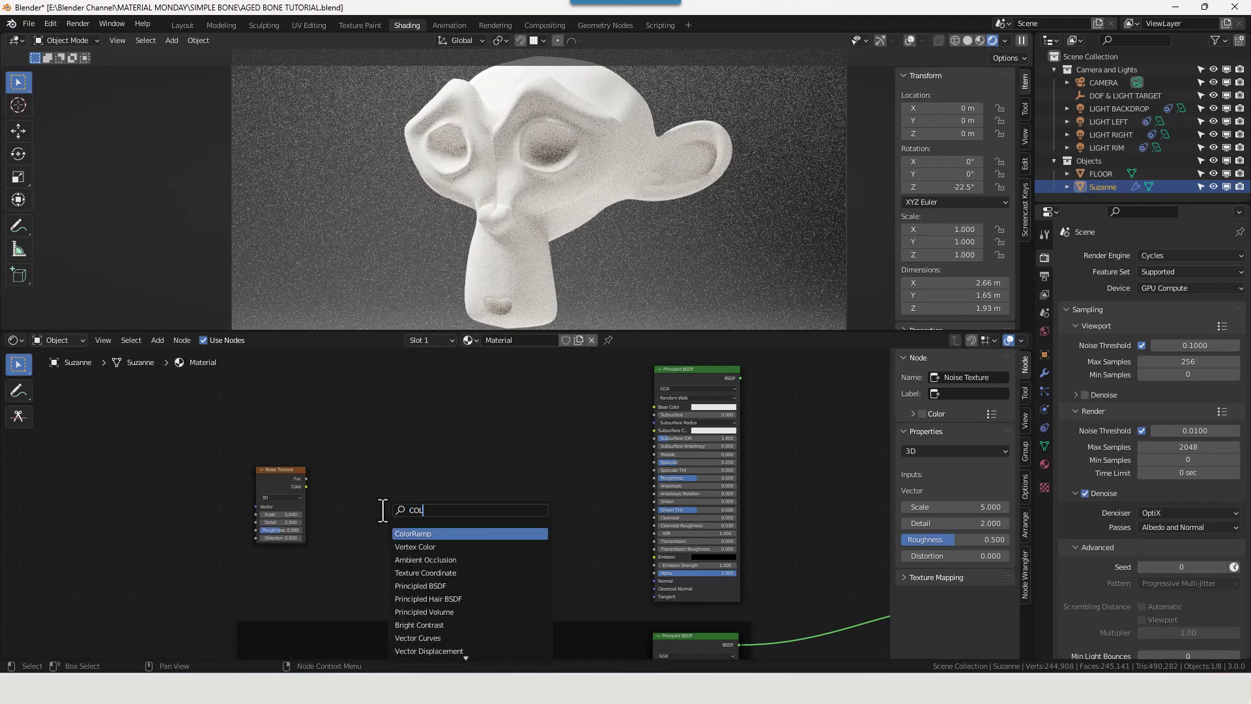
pyautogui.press('Return')
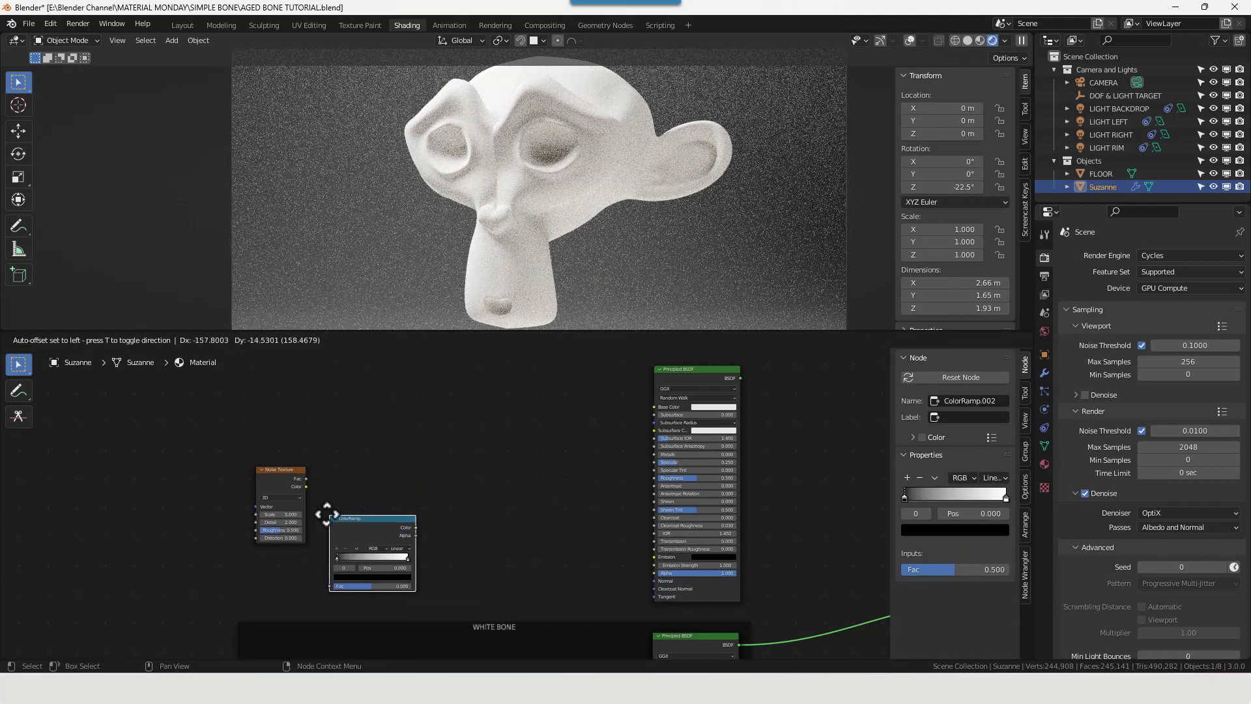
pyautogui.click(326, 513)
pyautogui.hotkey('shift', 'd')
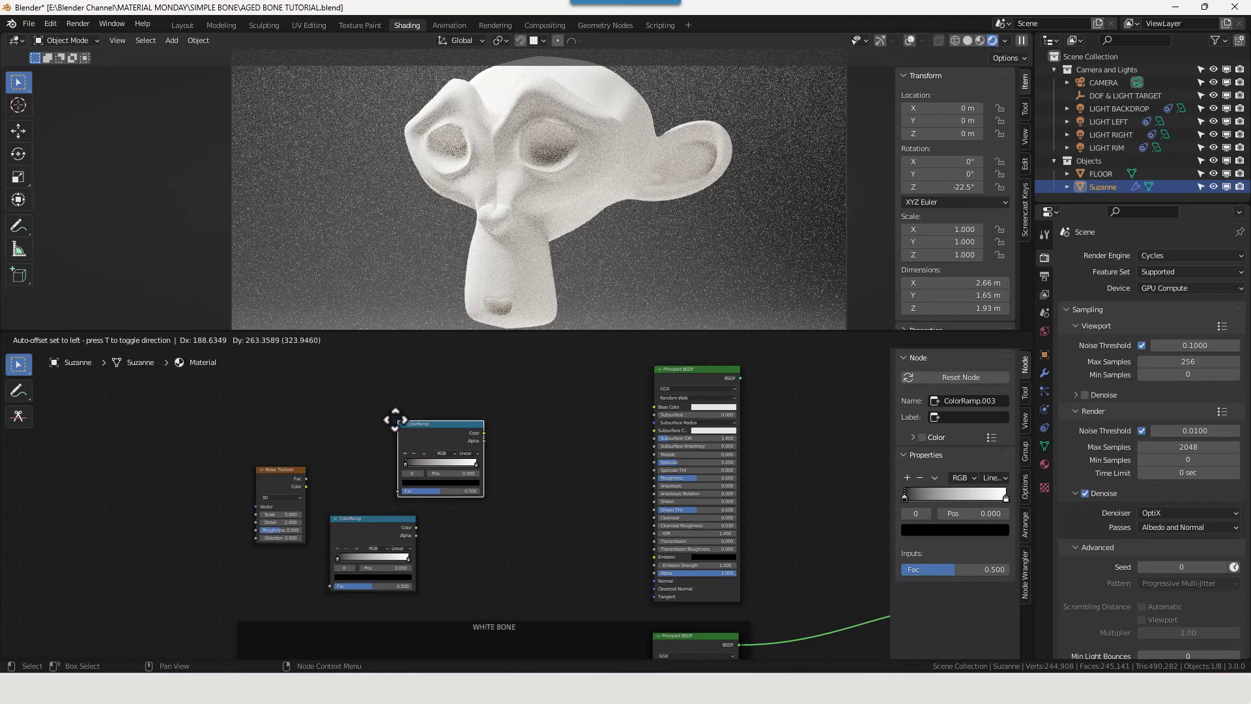
pyautogui.click(395, 420)
# - Add two side-by-side Bump nodes right of the ColorRamps
pyautogui.hotkey('shift', 'a')
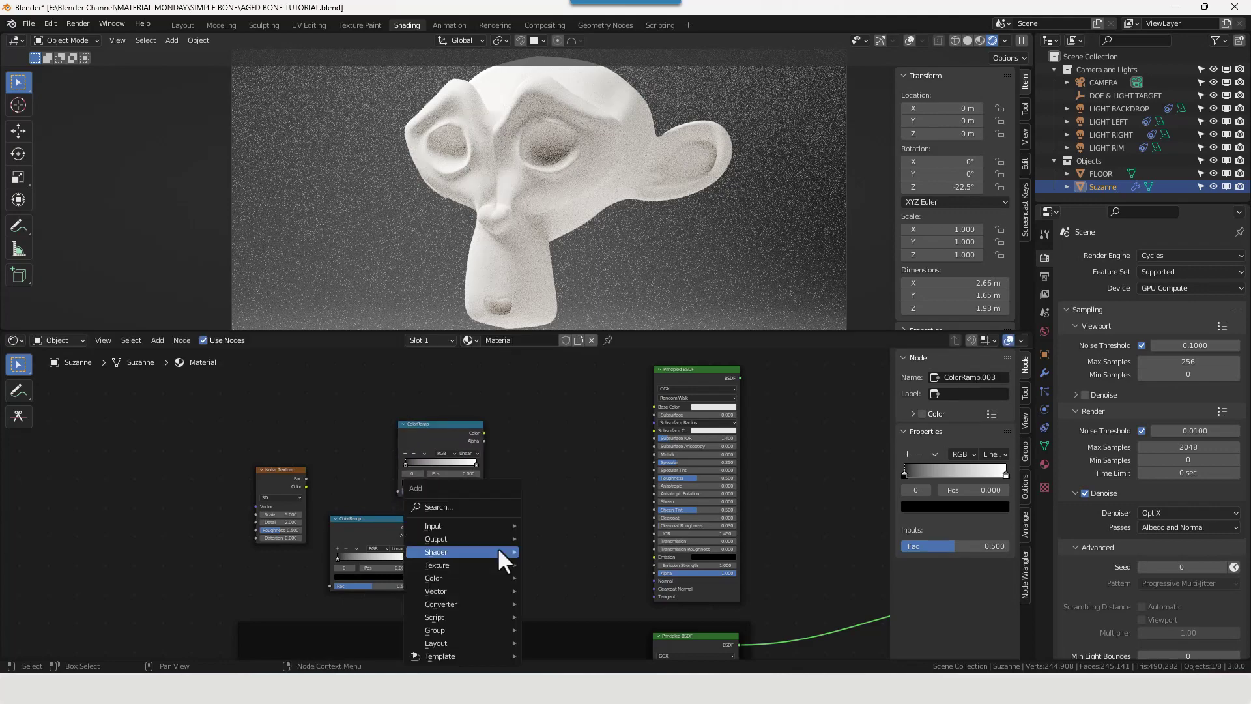
pyautogui.click(474, 514)
pyautogui.write('Bum')
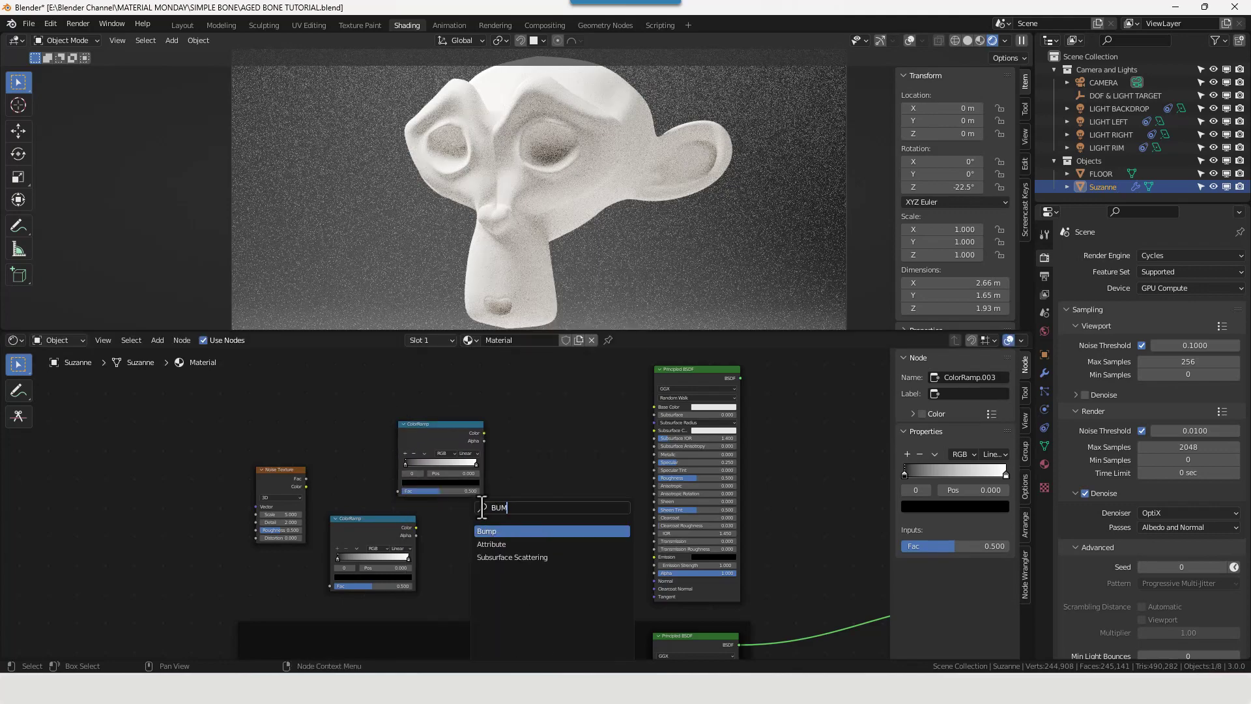
pyautogui.press('Return')
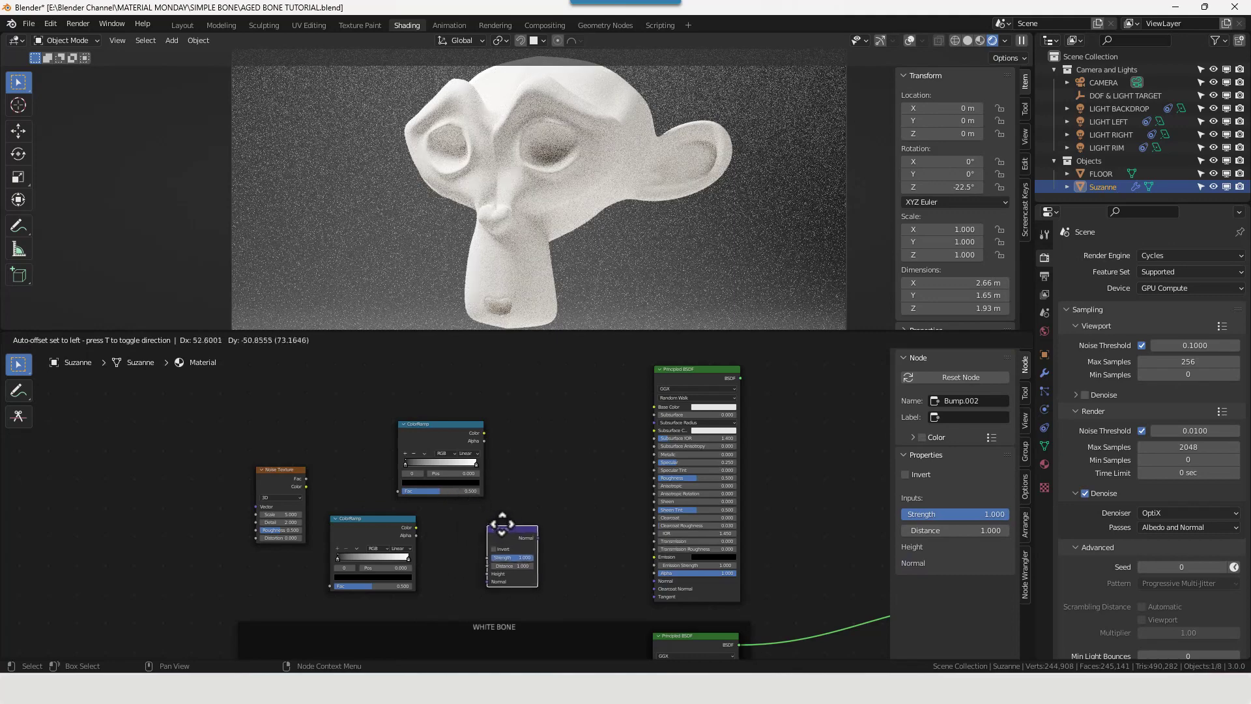
pyautogui.click(510, 514)
pyautogui.hotkey('shift', 'd')
pyautogui.click(588, 522)
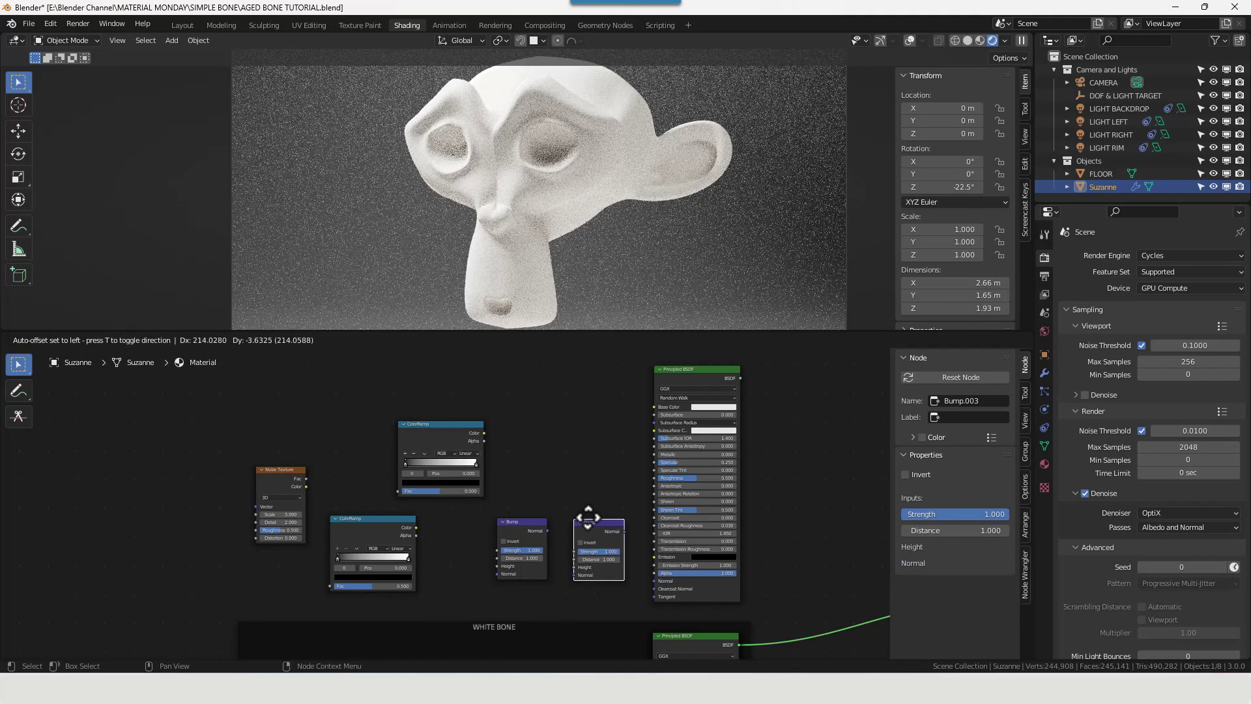
pyautogui.scroll(-1, 274, 572)
# - Link Texture Coordinate Object to the Noise Vector, and Noise Fac to both ColorRamps
pyautogui.moveTo(275, 574); pyautogui.dragTo(299, 502, button='middle')
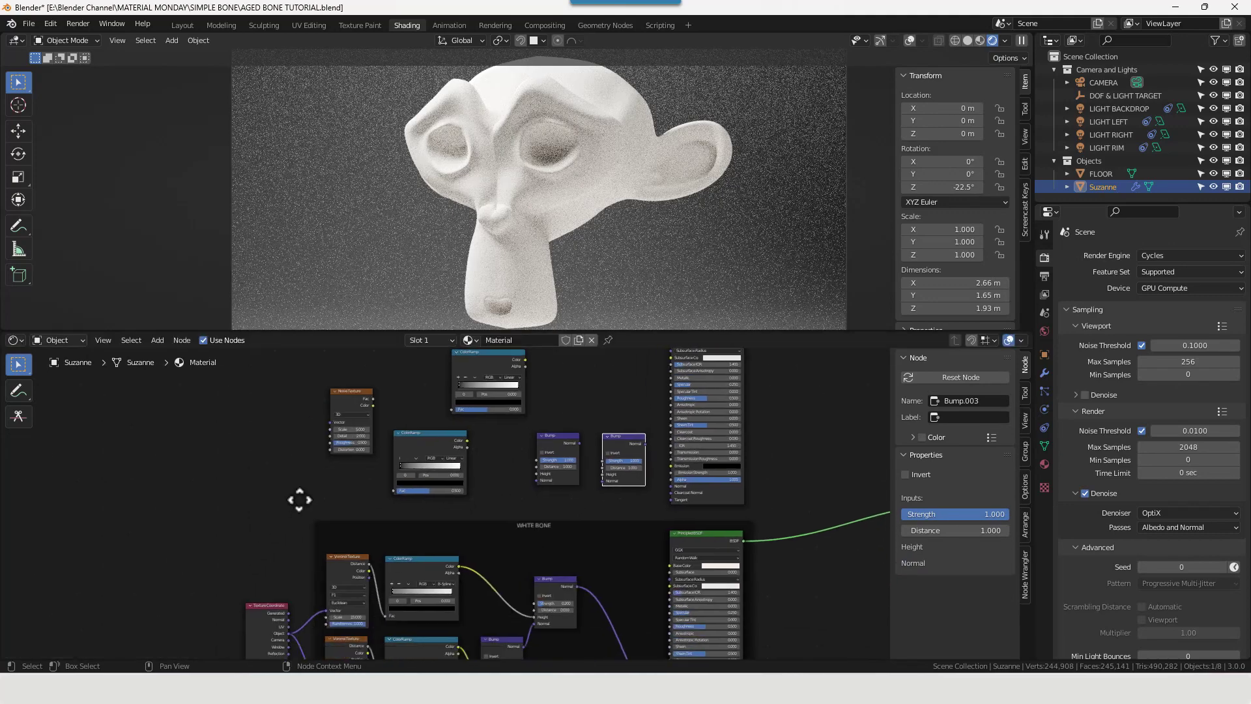
pyautogui.moveTo(288, 632); pyautogui.dragTo(326, 423)
pyautogui.scroll(3, 353, 465)
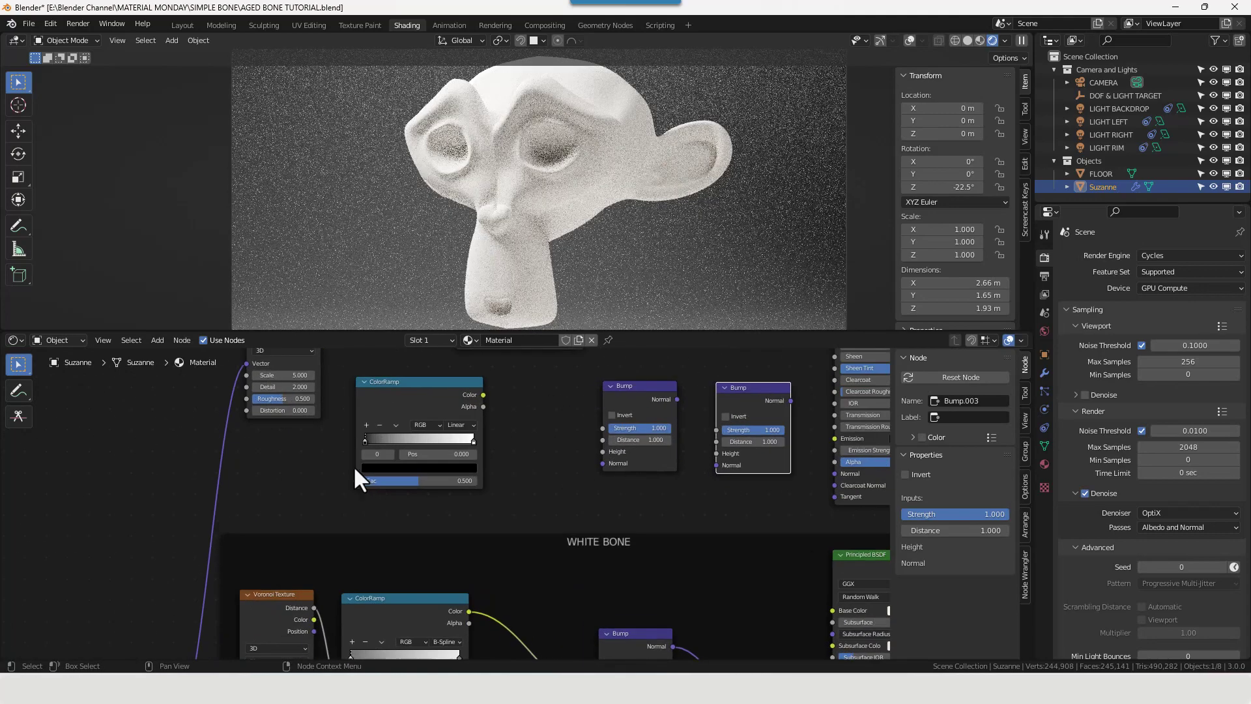
pyautogui.scroll(-3, 357, 514)
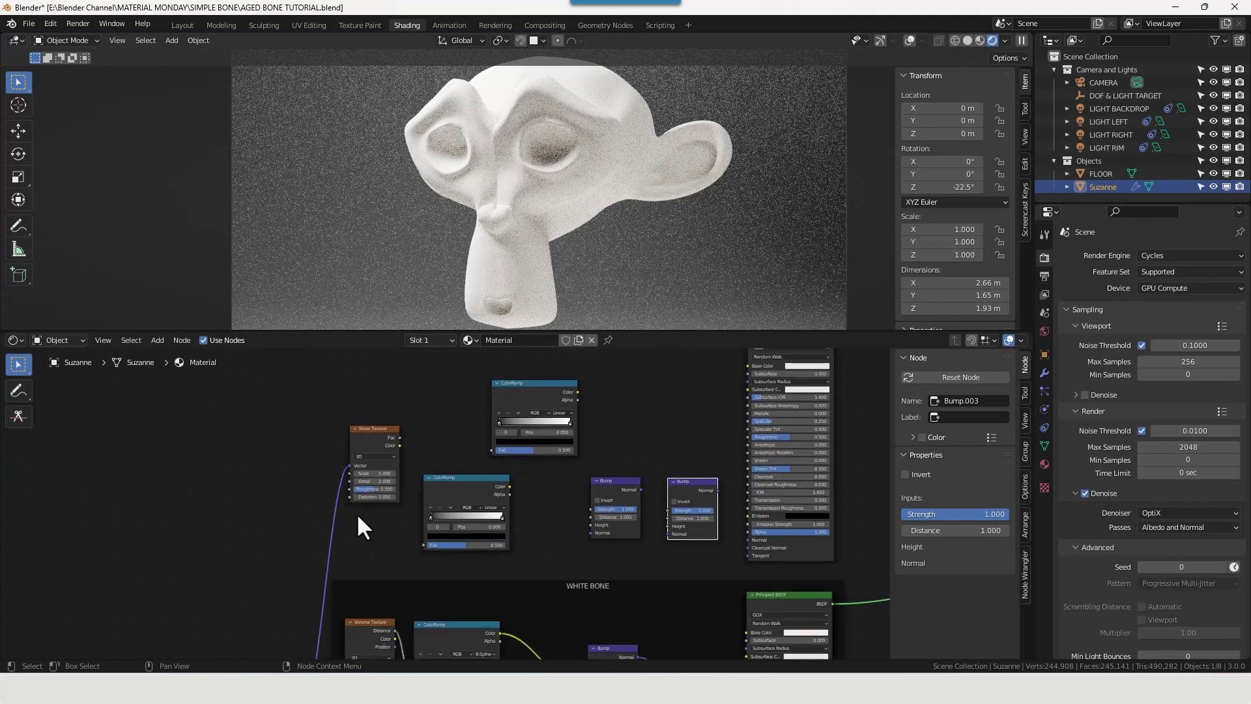
pyautogui.scroll(3, 357, 514)
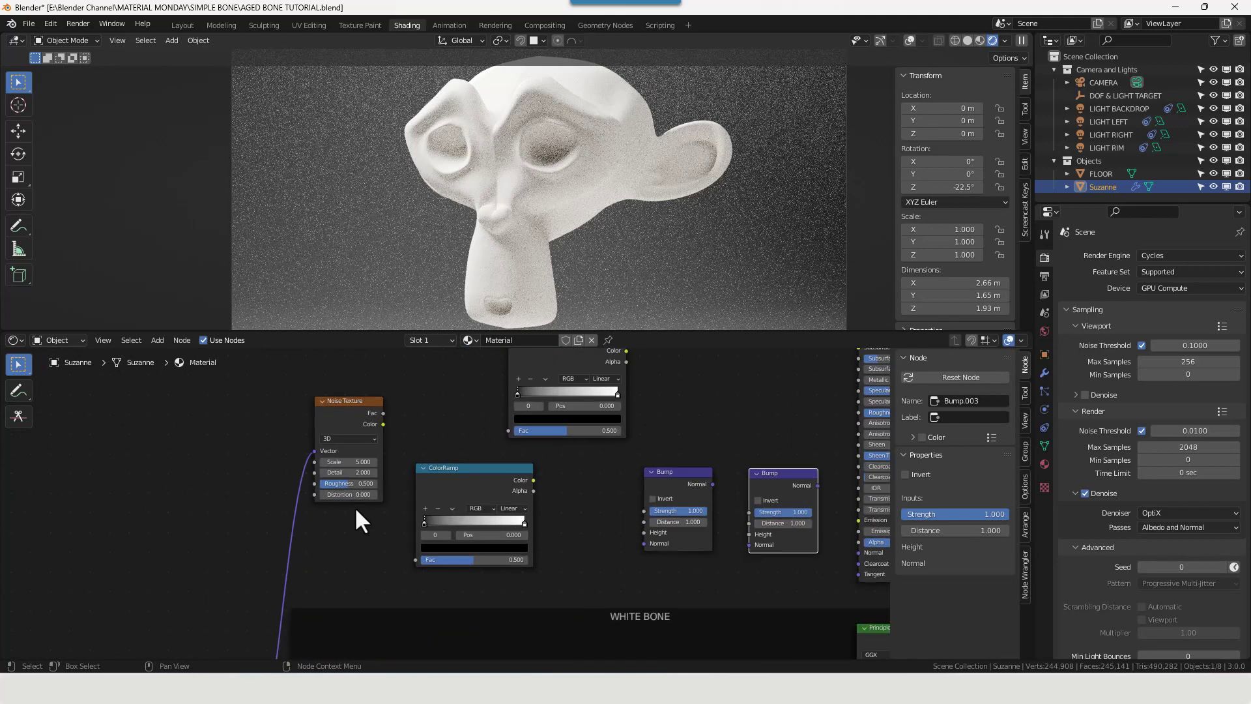
pyautogui.moveTo(384, 415); pyautogui.dragTo(508, 431)
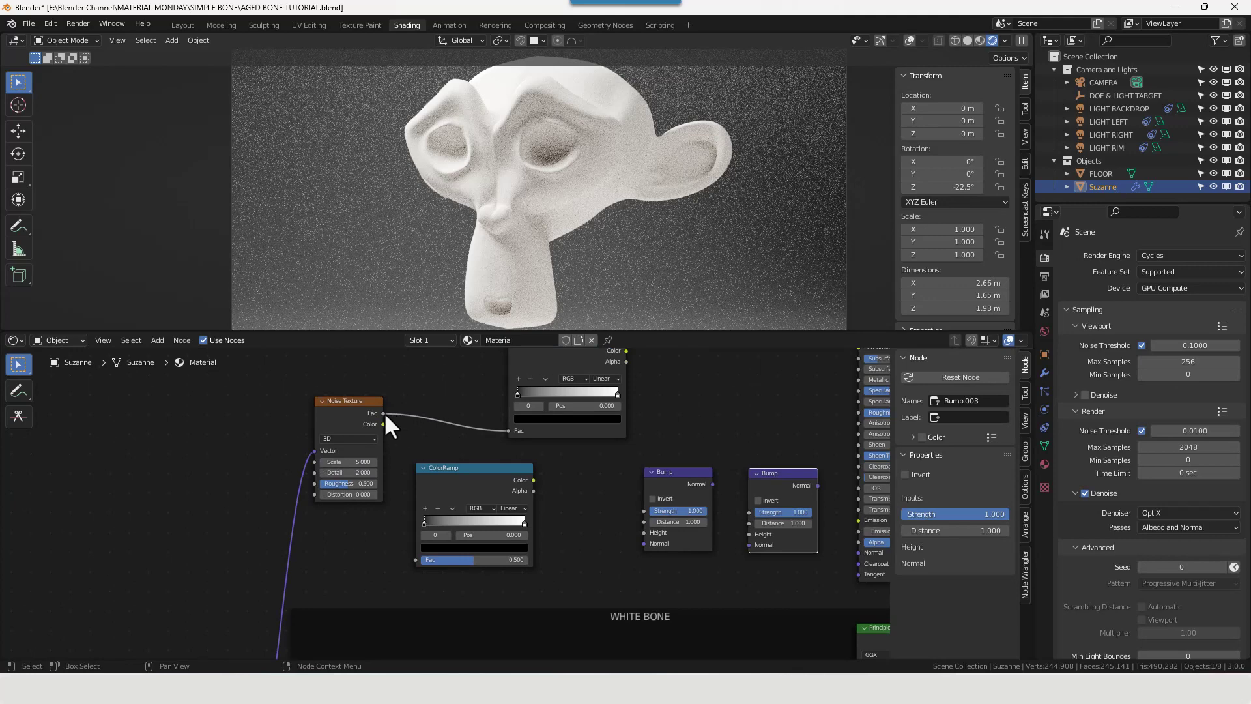
pyautogui.moveTo(384, 414); pyautogui.dragTo(415, 560)
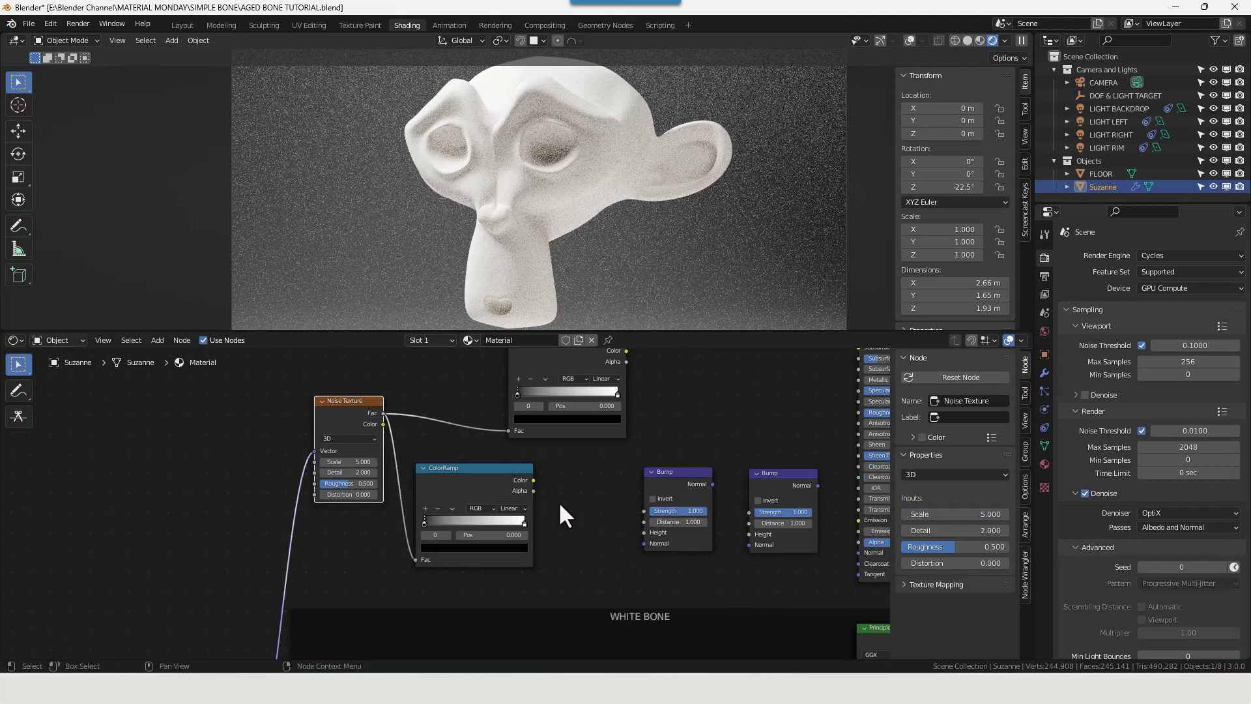
# - Drive the new BSDF's Base Color from the upper ColorRamp and Roughness from the lower
pyautogui.moveTo(560, 504); pyautogui.dragTo(464, 528, button='middle')
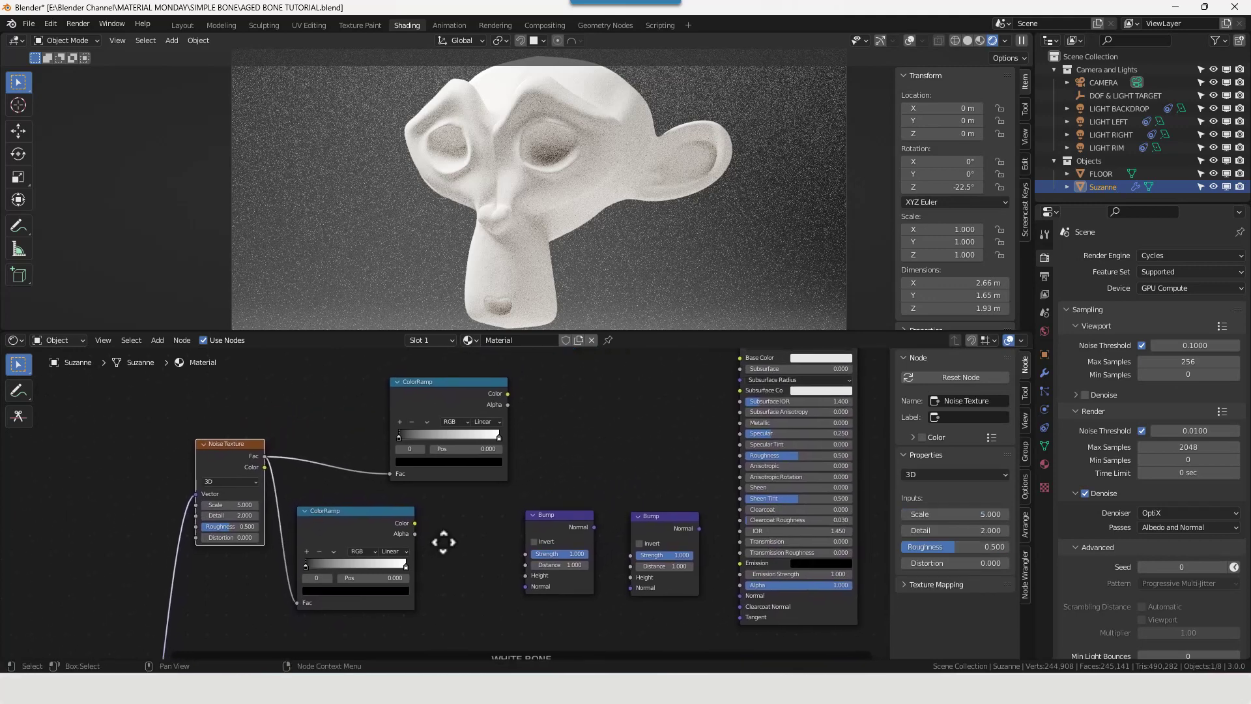
pyautogui.moveTo(447, 546); pyautogui.dragTo(428, 560, button='middle')
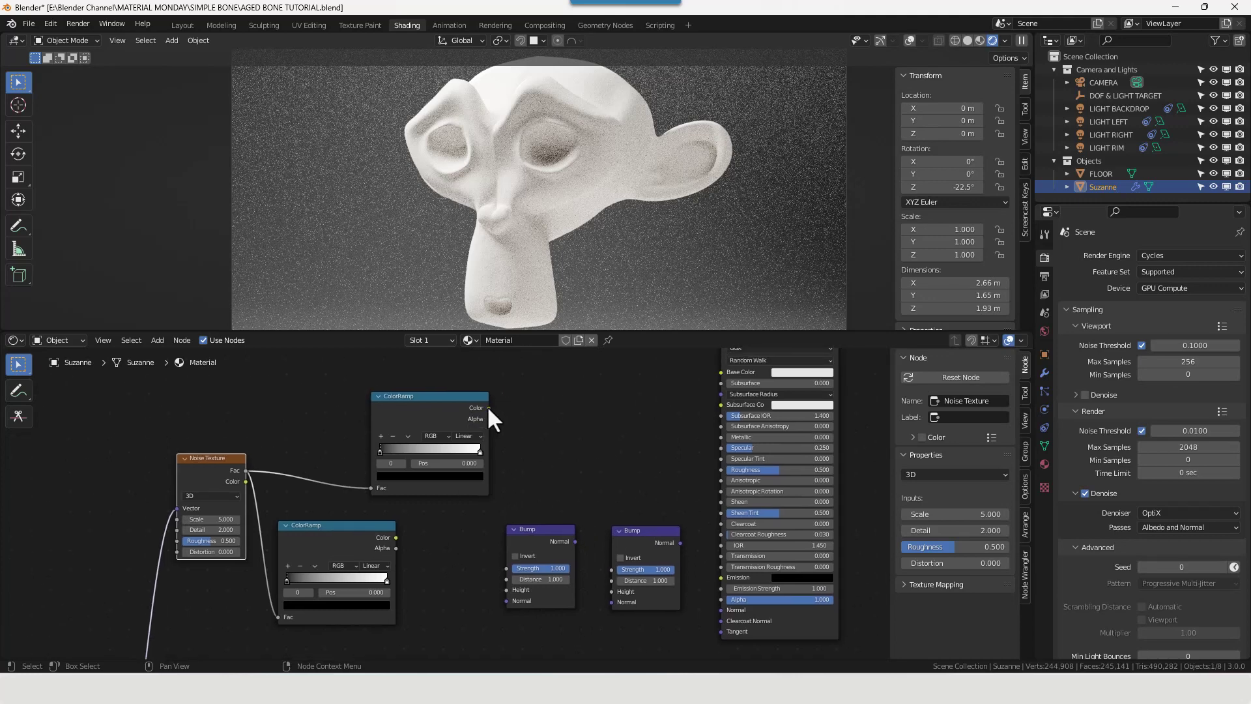
pyautogui.moveTo(489, 408); pyautogui.dragTo(721, 372)
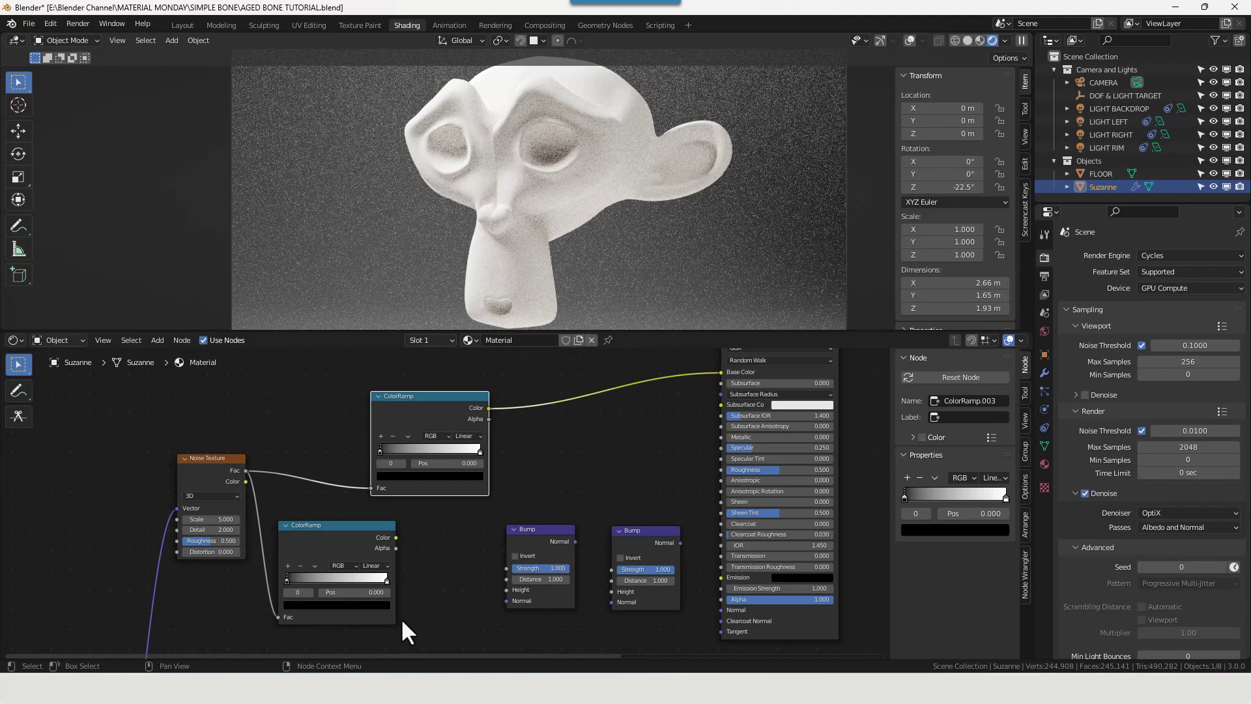
pyautogui.moveTo(396, 537); pyautogui.dragTo(717, 468)
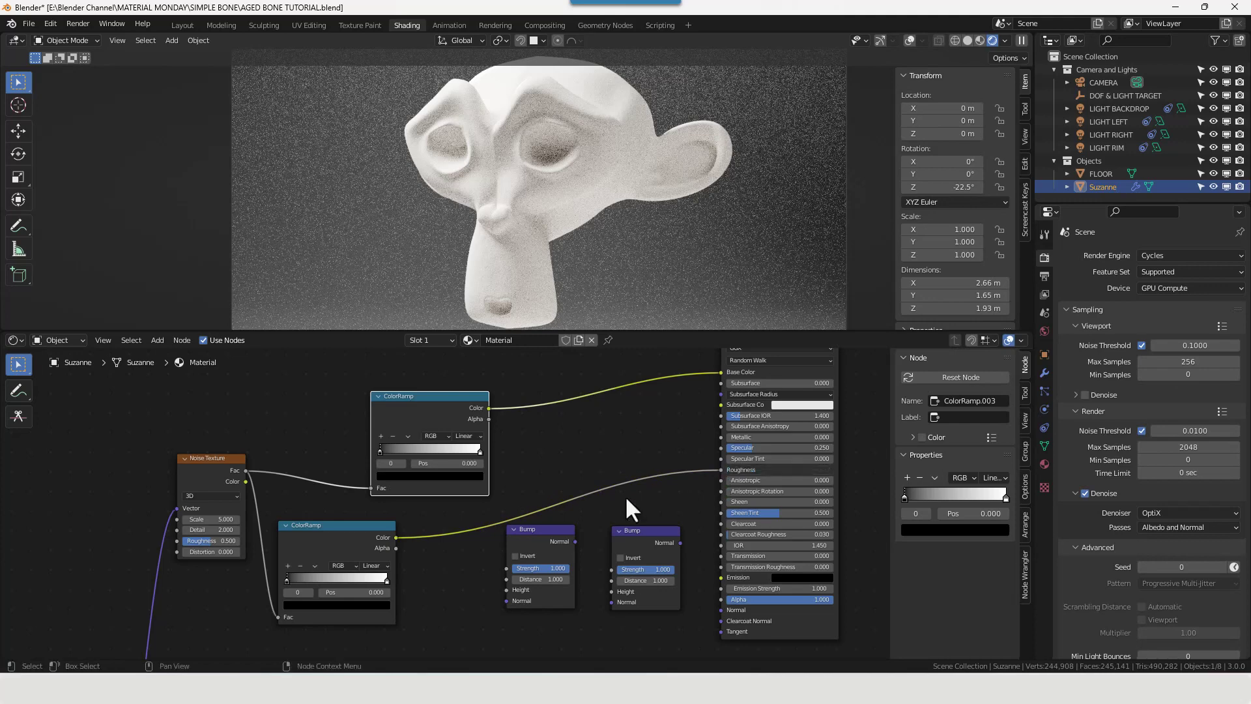
# - Feed the lower ColorRamp into the Bump heights and chain both Bumps into the BSDF Normal
pyautogui.scroll(-4, 479, 575)
pyautogui.moveTo(522, 592); pyautogui.dragTo(472, 462, button='middle')
pyautogui.moveTo(358, 395); pyautogui.dragTo(578, 595)
pyautogui.moveTo(495, 537)
pyautogui.mouseDown(button='middle')
pyautogui.moveTo(497, 505)
pyautogui.moveTo(510, 546)
pyautogui.mouseUp(button='middle')
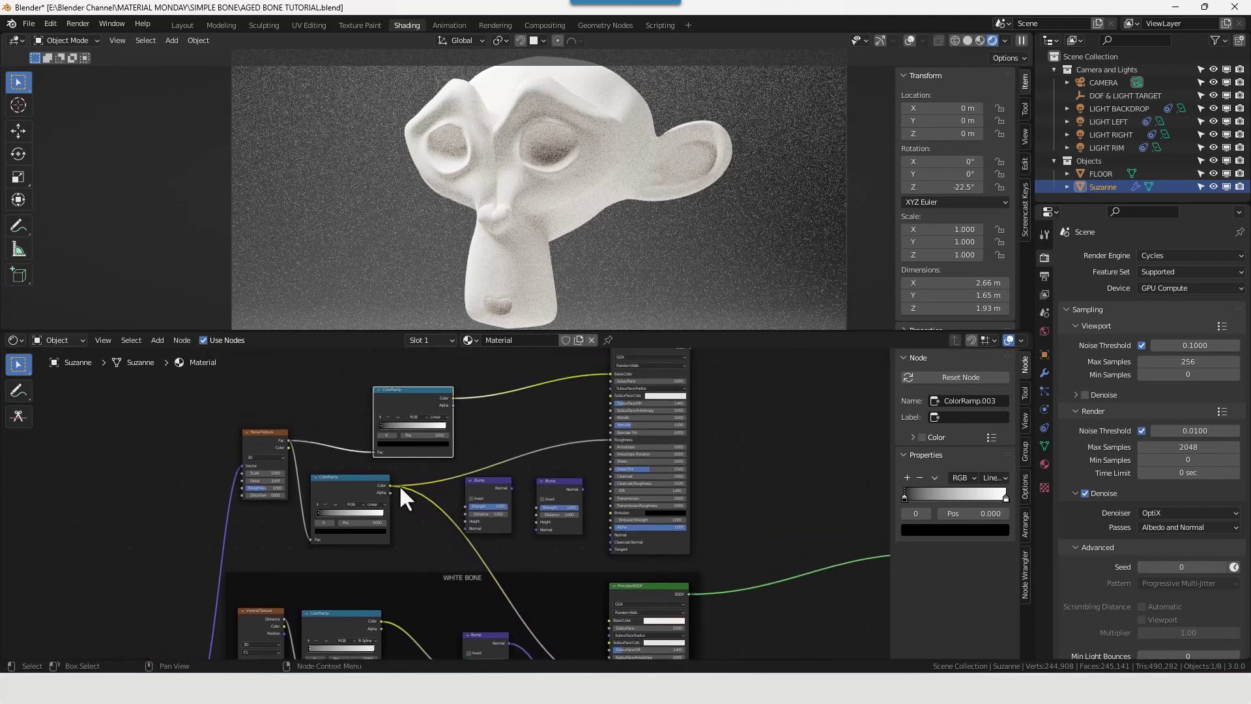
pyautogui.moveTo(390, 485); pyautogui.dragTo(535, 476)
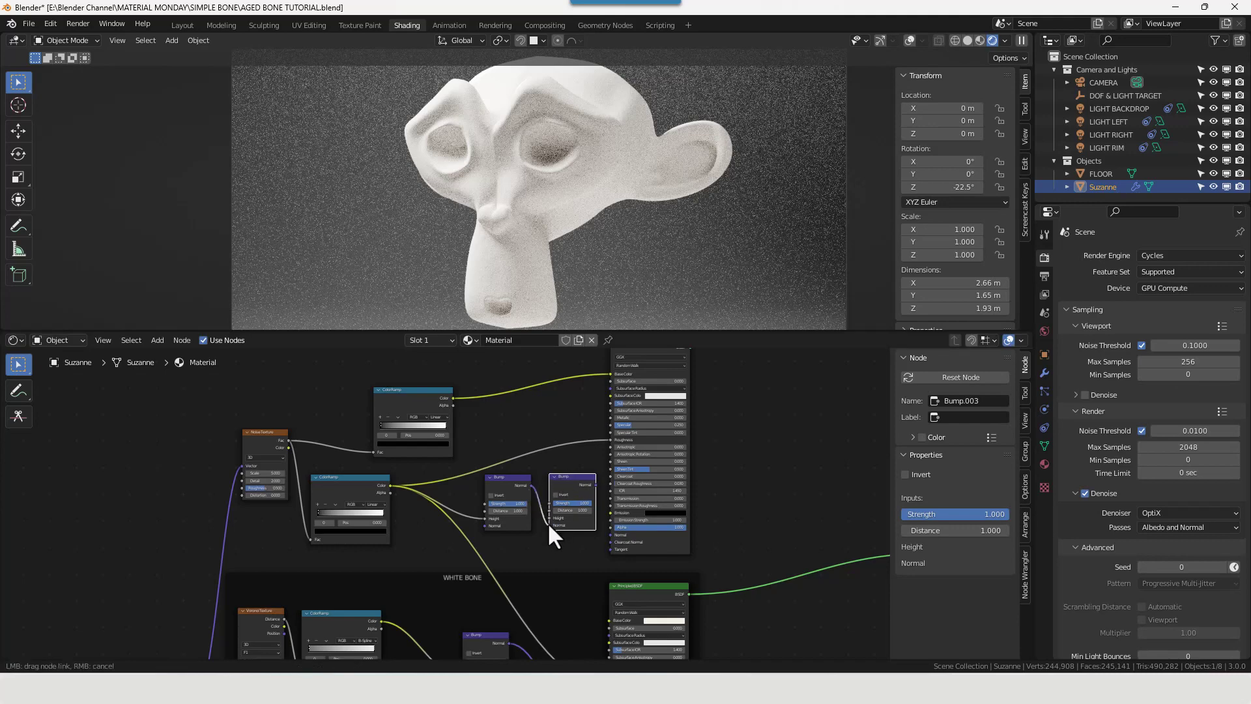
pyautogui.moveTo(550, 527); pyautogui.dragTo(551, 527)
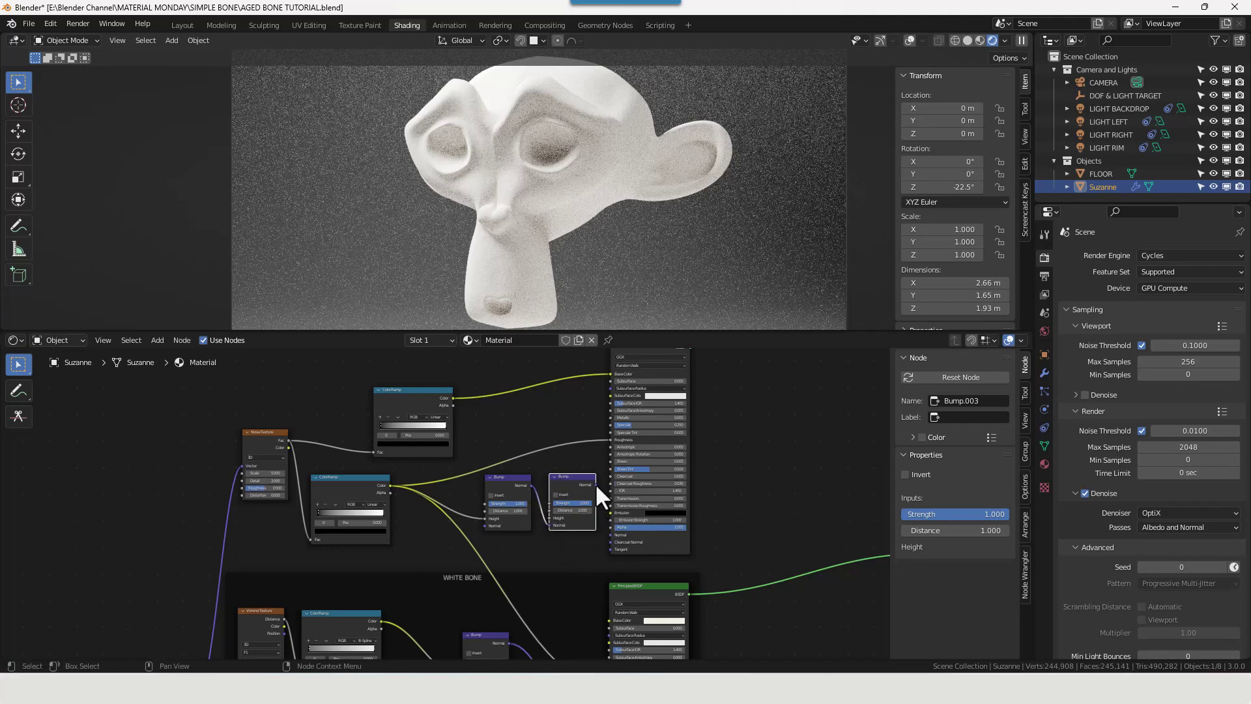
pyautogui.moveTo(595, 484); pyautogui.dragTo(649, 539)
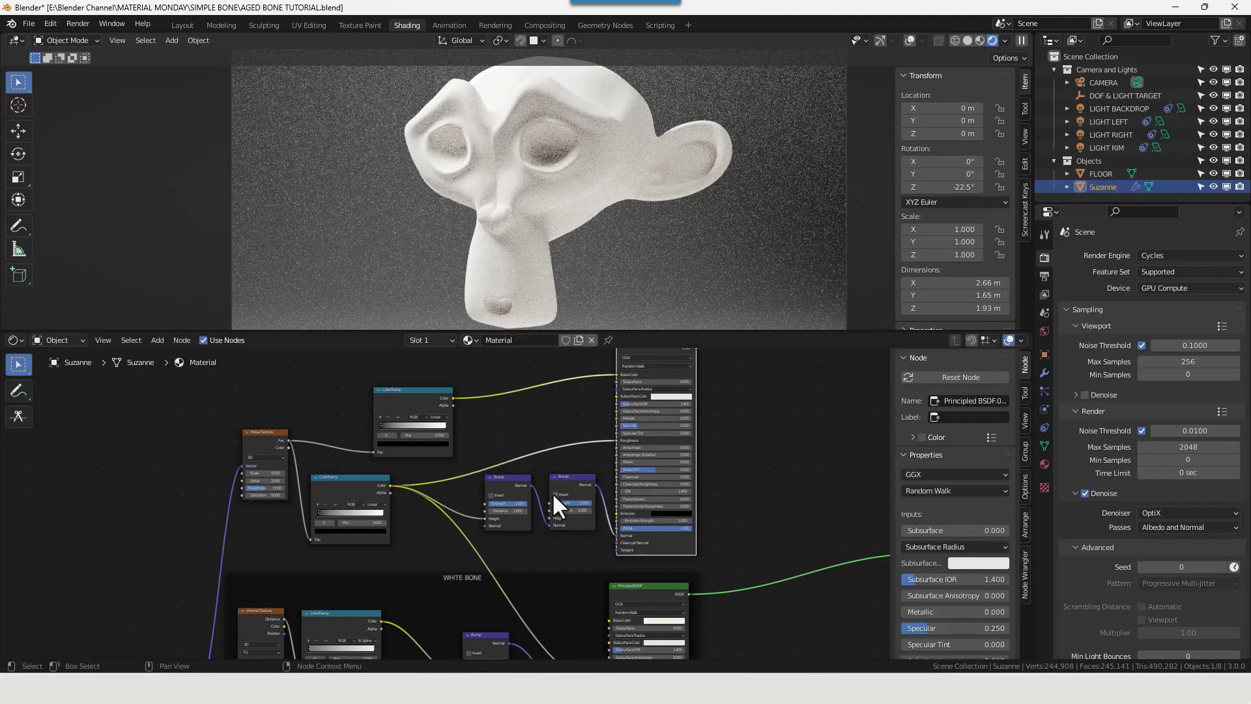
pyautogui.moveTo(553, 492); pyautogui.dragTo(552, 483)
# - Connect the new Principled BSDF to the Material Output Surface
pyautogui.scroll(2, 233, 499)
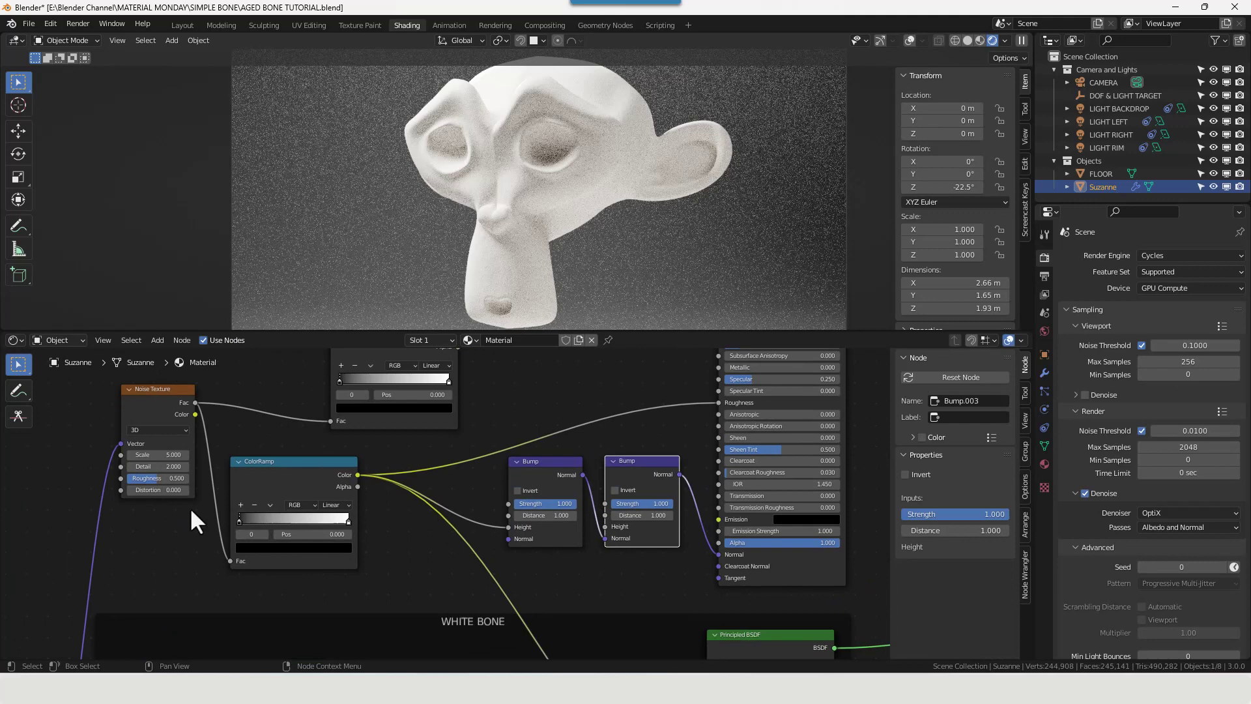
pyautogui.moveTo(191, 511); pyautogui.dragTo(366, 534, button='middle')
pyautogui.scroll(-5, 471, 526)
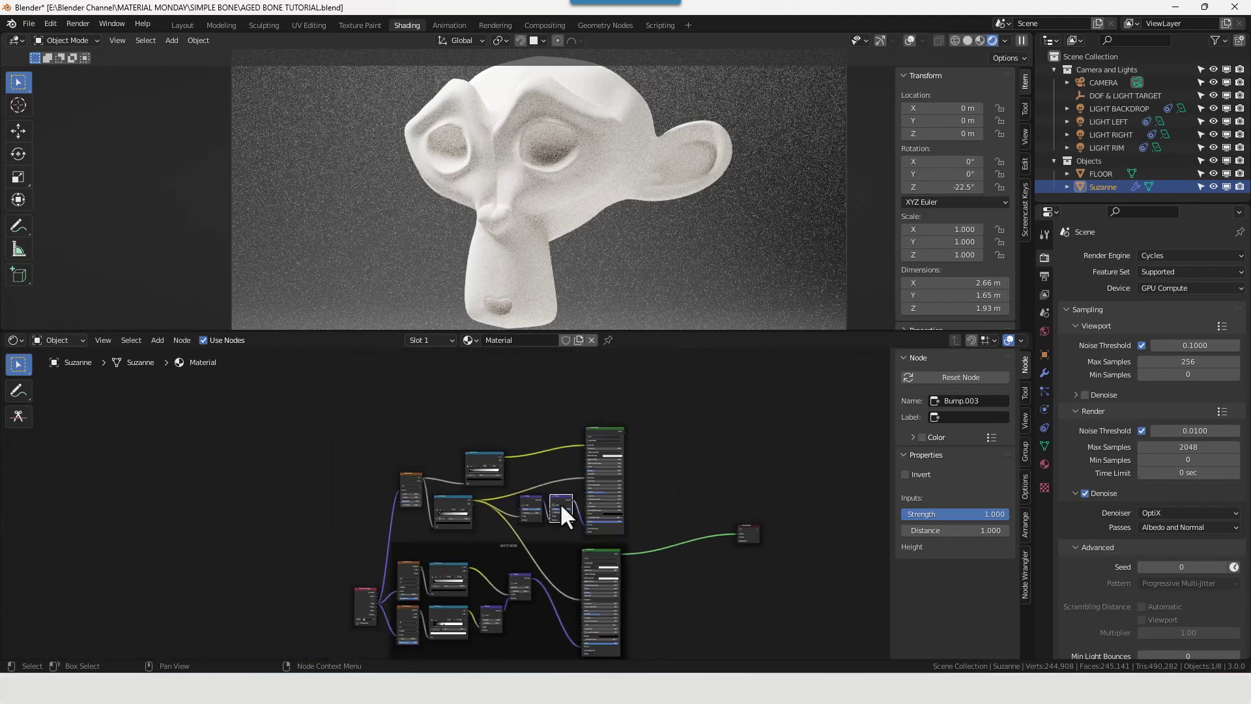
pyautogui.moveTo(623, 431); pyautogui.dragTo(737, 533)
# - Set the Noise Texture Detail to 10 and Roughness to 1.0
pyautogui.scroll(5, 479, 536)
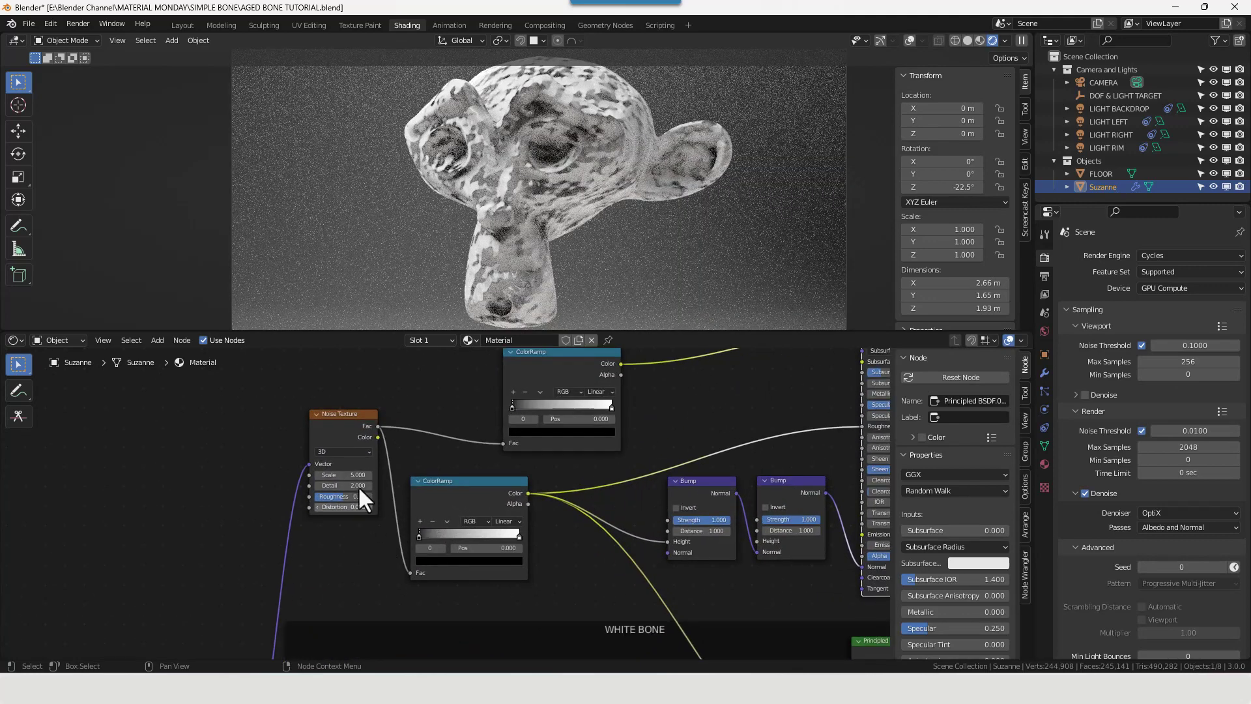
pyautogui.moveTo(330, 420); pyautogui.dragTo(324, 465)
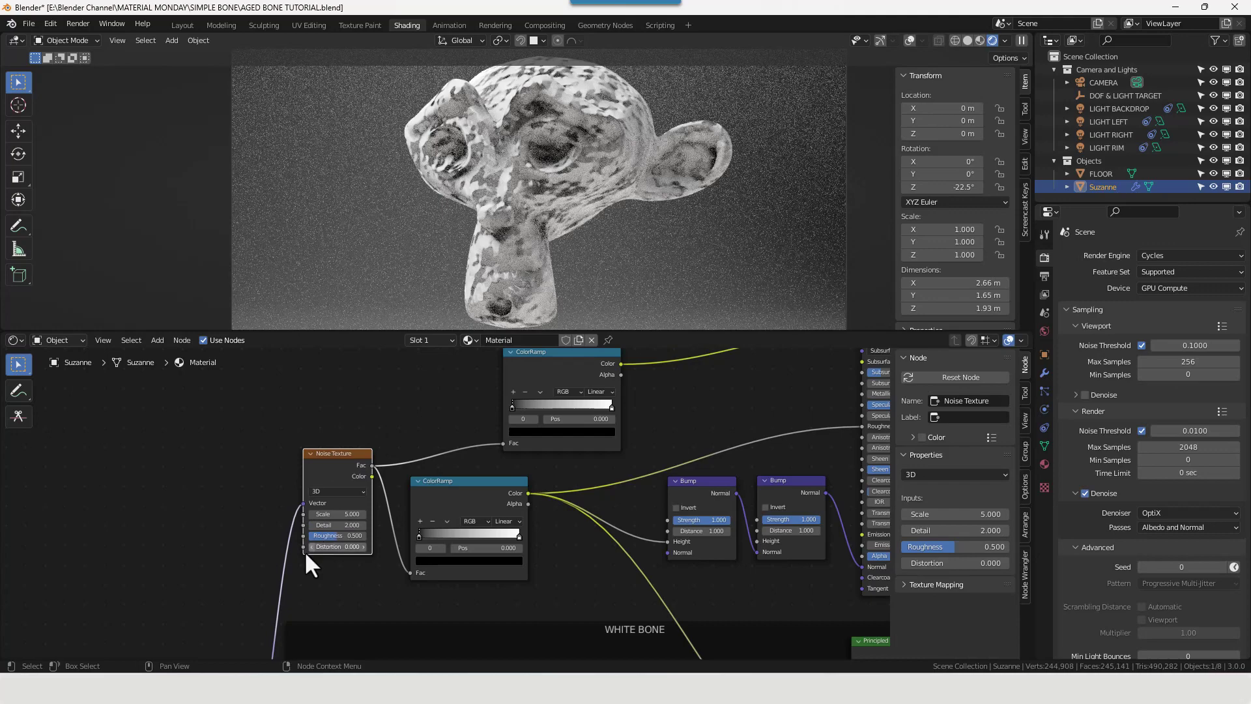
pyautogui.click(337, 524)
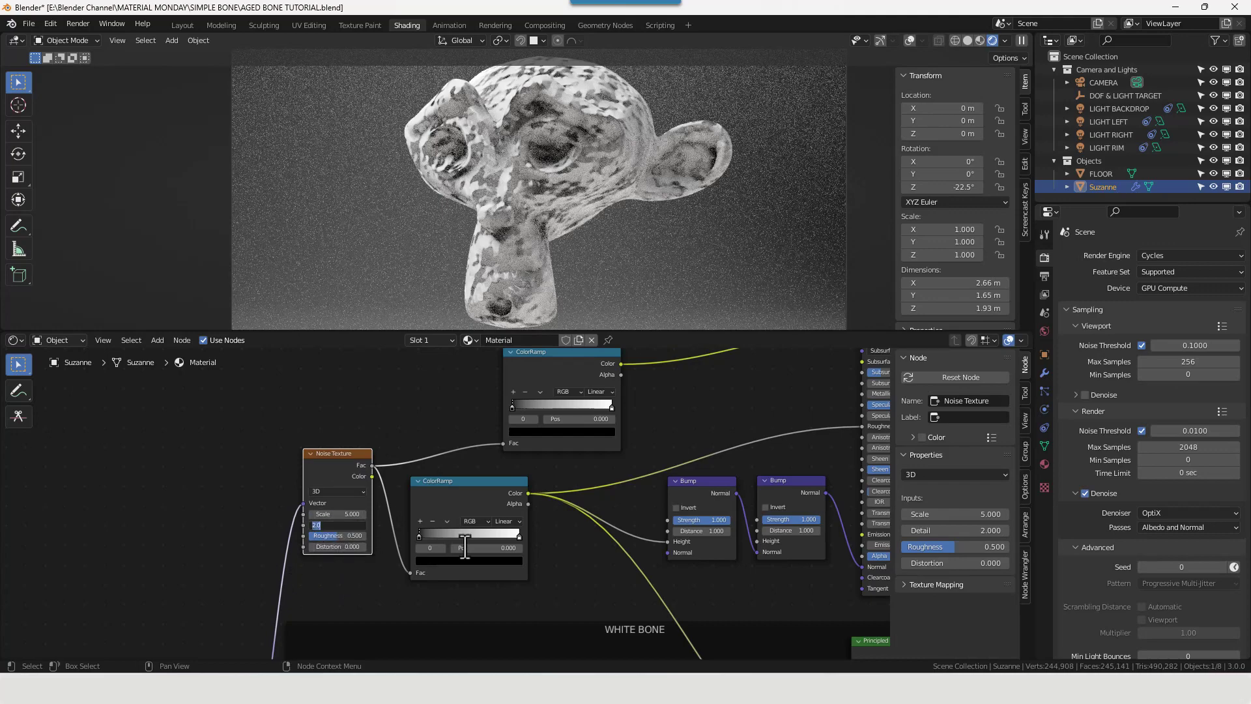
pyautogui.write('10')
pyautogui.press('Tab')
pyautogui.write('1')
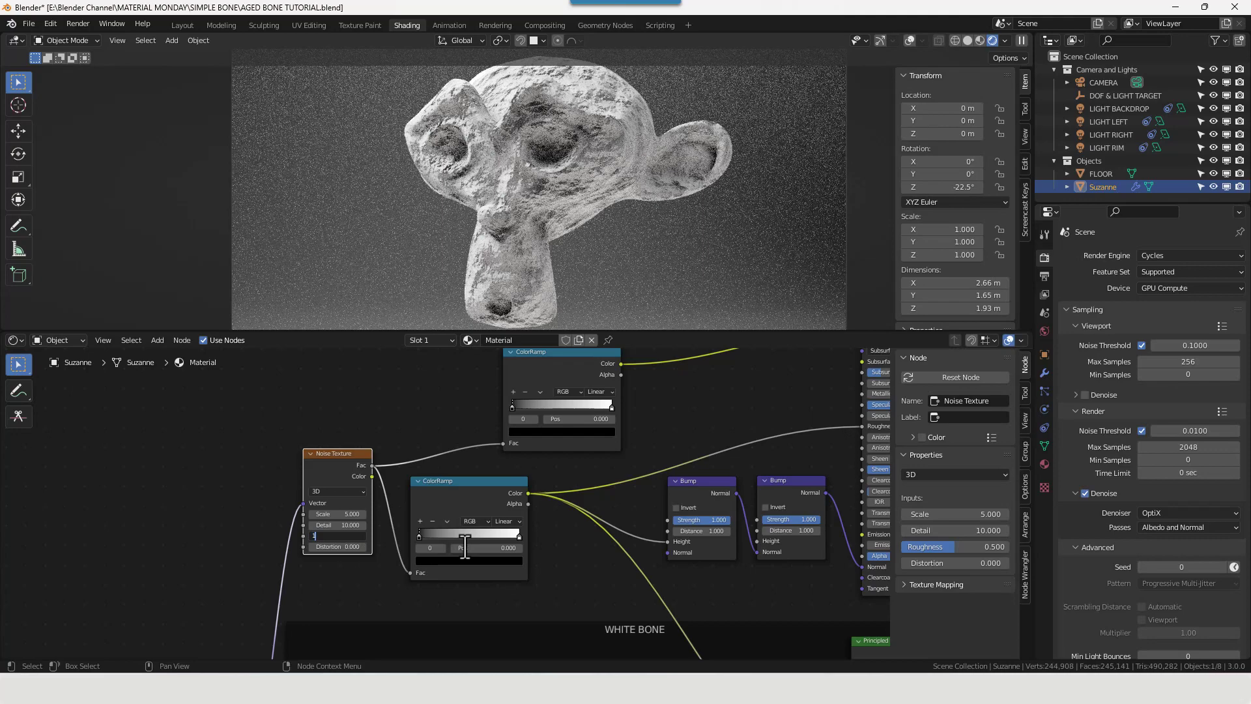
pyautogui.press('Return')
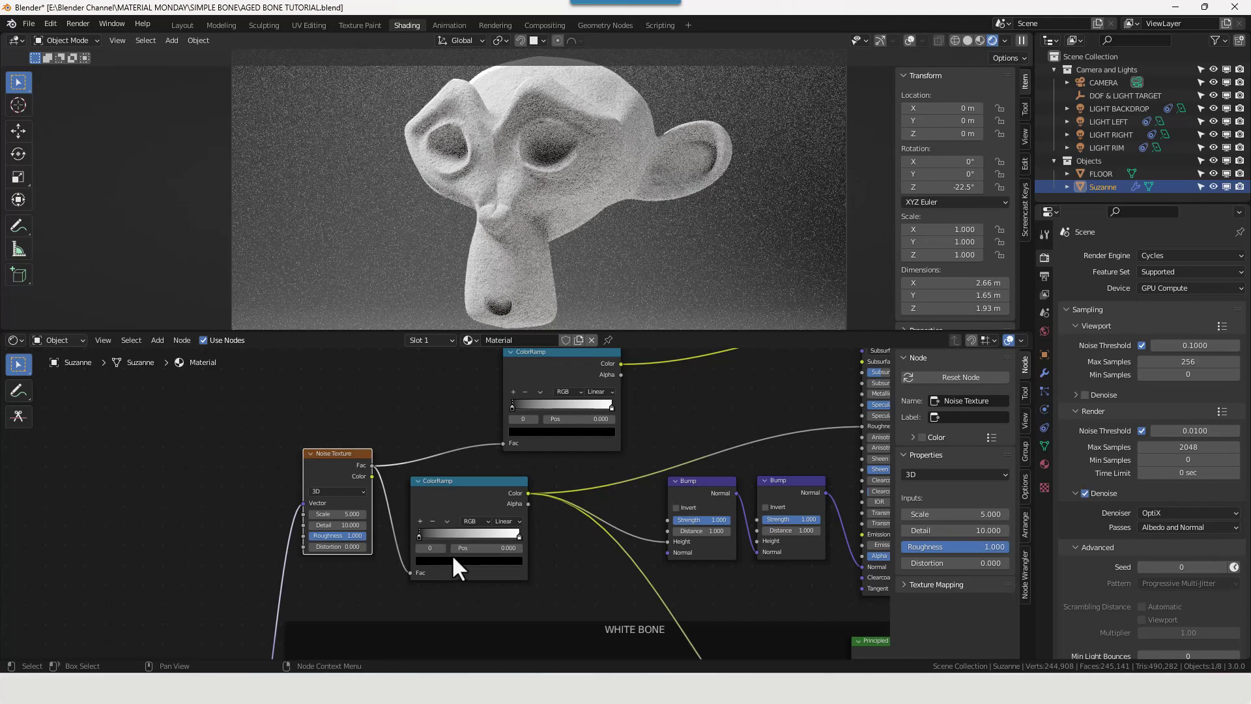
pyautogui.scroll(1, 451, 554)
# - Brighten the lower ColorRamp's black stop to a mid grey with V 0.325
pyautogui.moveTo(478, 540)
pyautogui.mouseDown(button='middle')
pyautogui.moveTo(470, 516)
pyautogui.moveTo(466, 527)
pyautogui.mouseUp(button='middle')
pyautogui.click(423, 542)
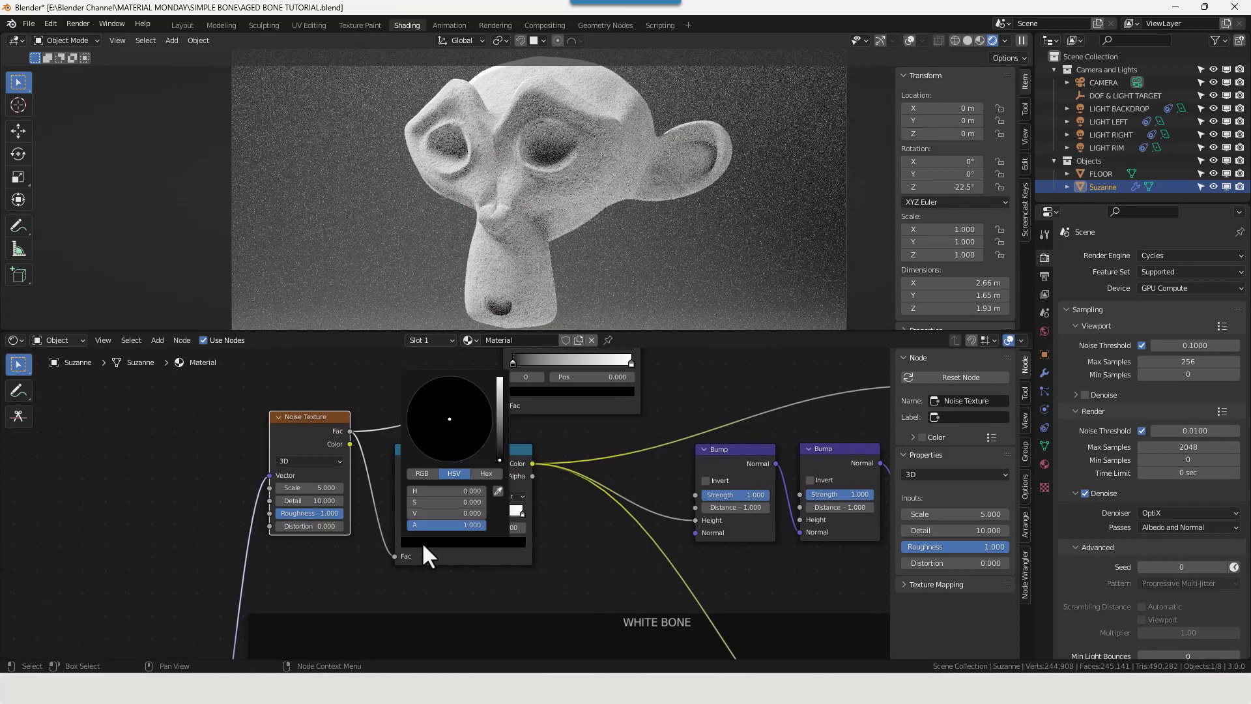
pyautogui.moveTo(441, 513)
pyautogui.mouseDown()
pyautogui.moveTo(502, 514)
pyautogui.moveTo(433, 514)
pyautogui.mouseUp()
pyautogui.click(431, 513)
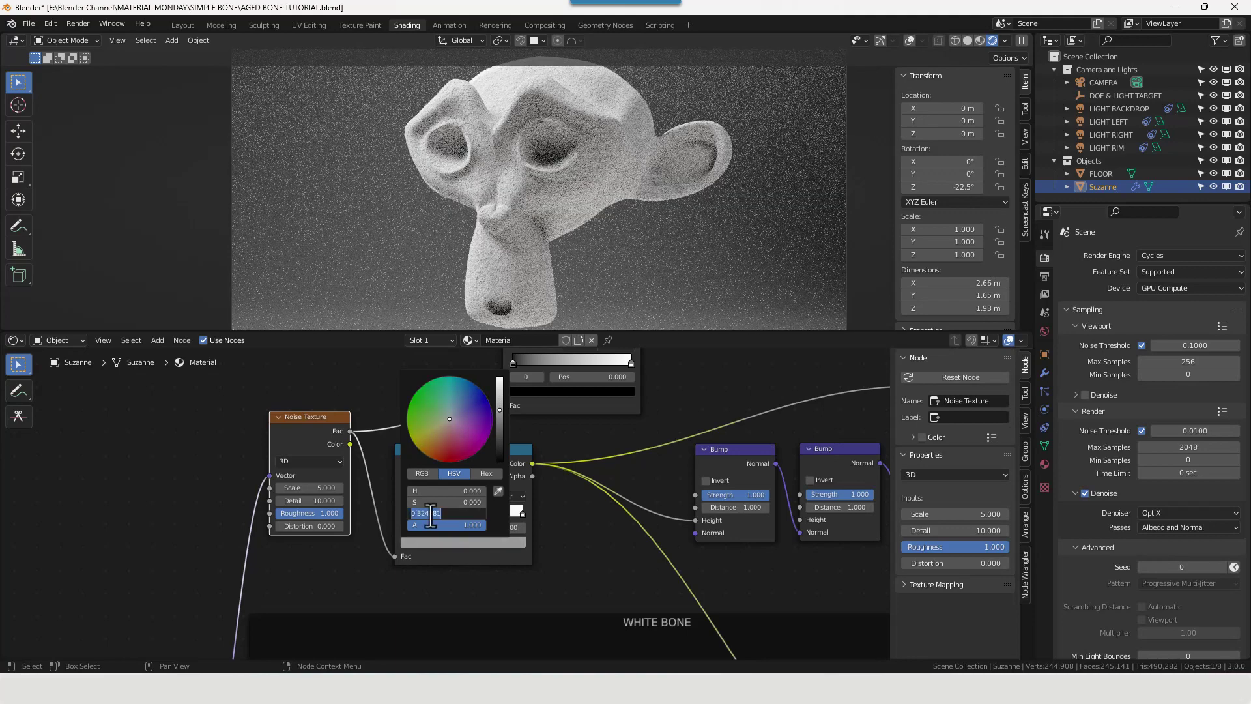
pyautogui.write('0.325')
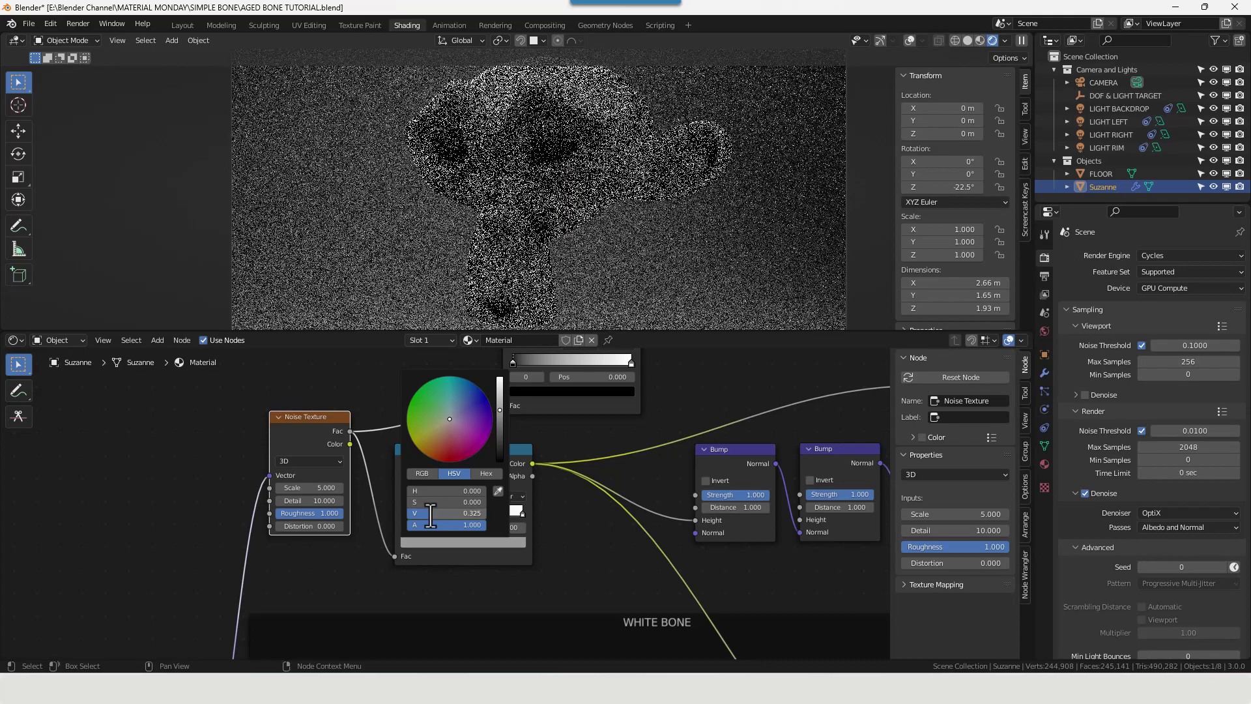
pyautogui.press('Return')
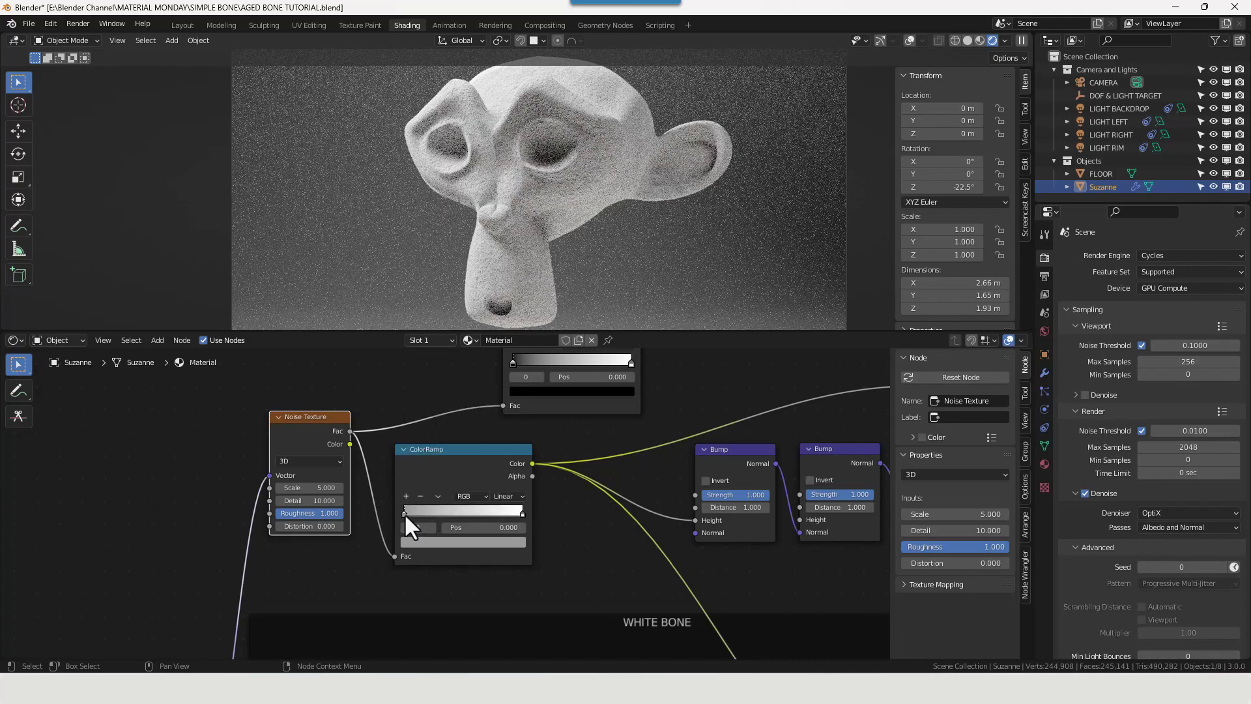
# - Move the lower ColorRamp's dark stop to about 0.264 and white stop to 0.555
pyautogui.moveTo(404, 514); pyautogui.dragTo(451, 510)
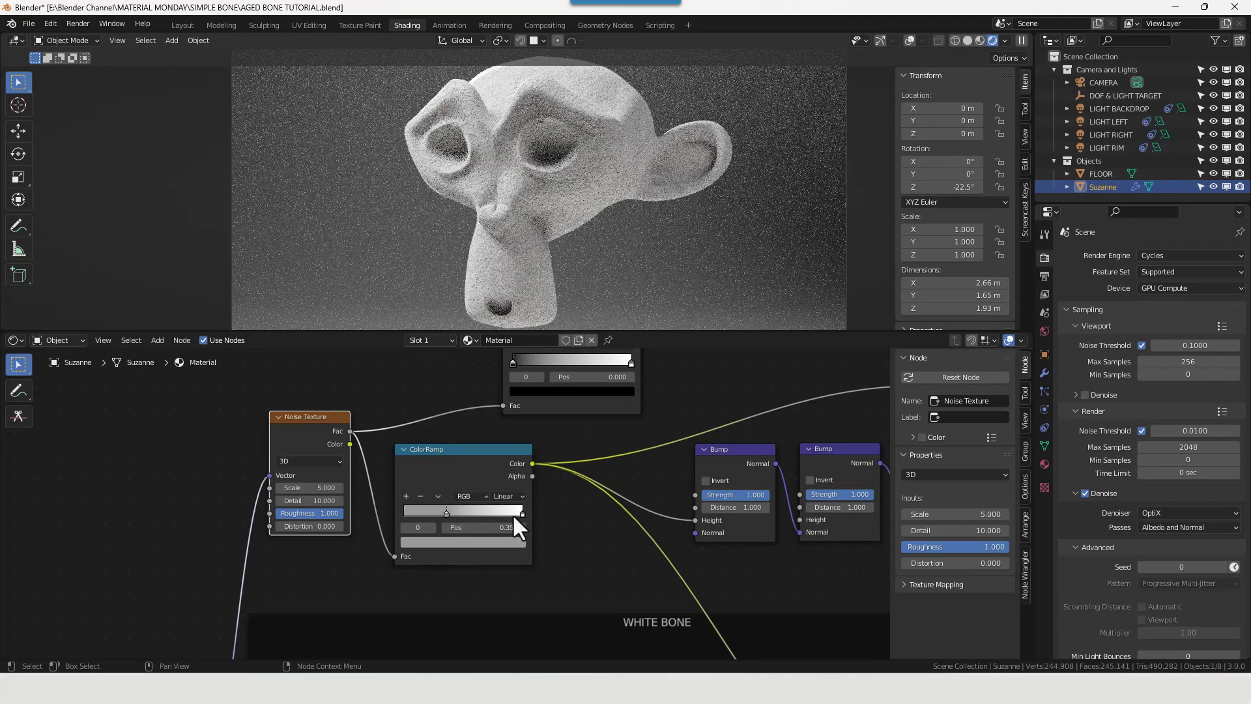
pyautogui.click(521, 513)
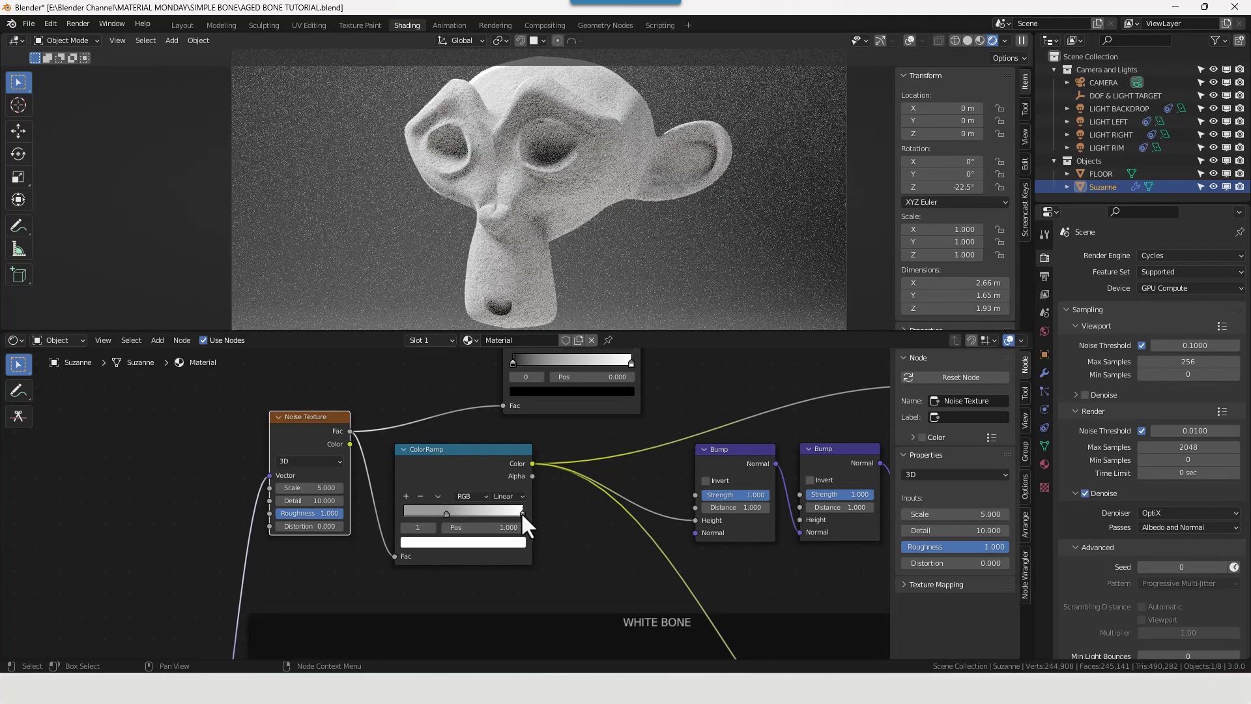
pyautogui.moveTo(522, 511); pyautogui.dragTo(467, 513)
pyautogui.scroll(-2, 528, 515)
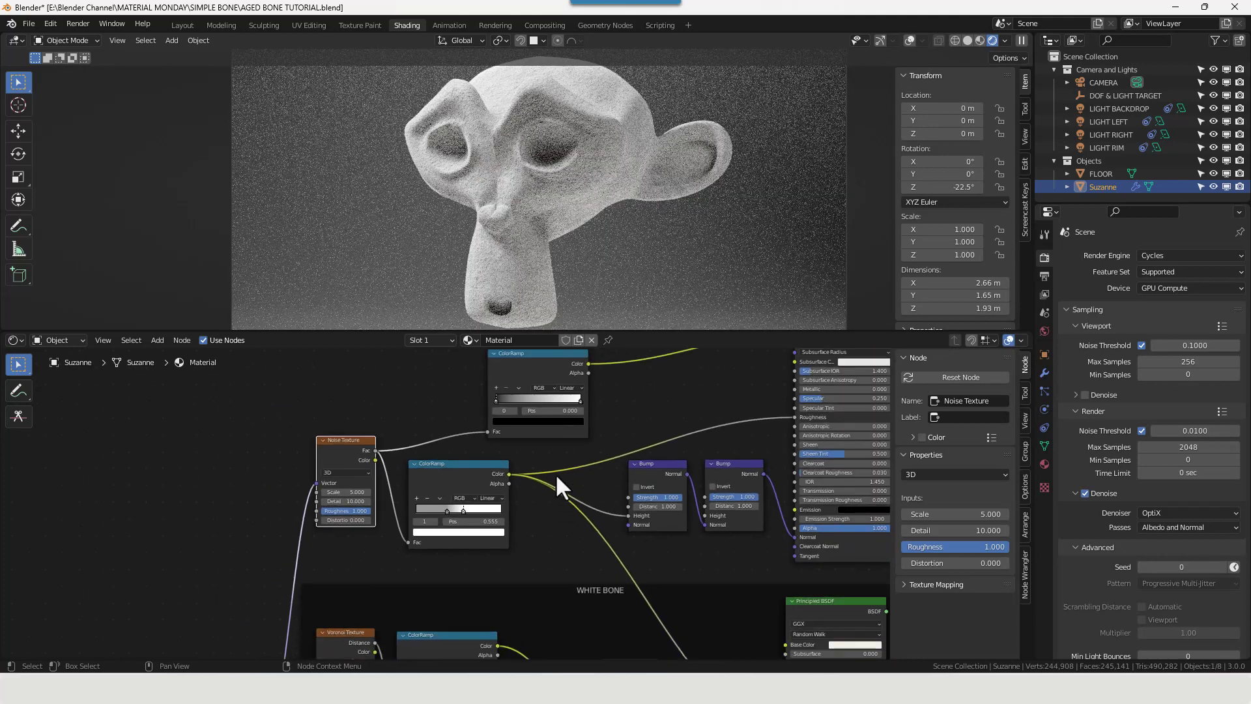
pyautogui.moveTo(557, 477); pyautogui.dragTo(443, 491, button='middle')
pyautogui.scroll(1, 446, 499)
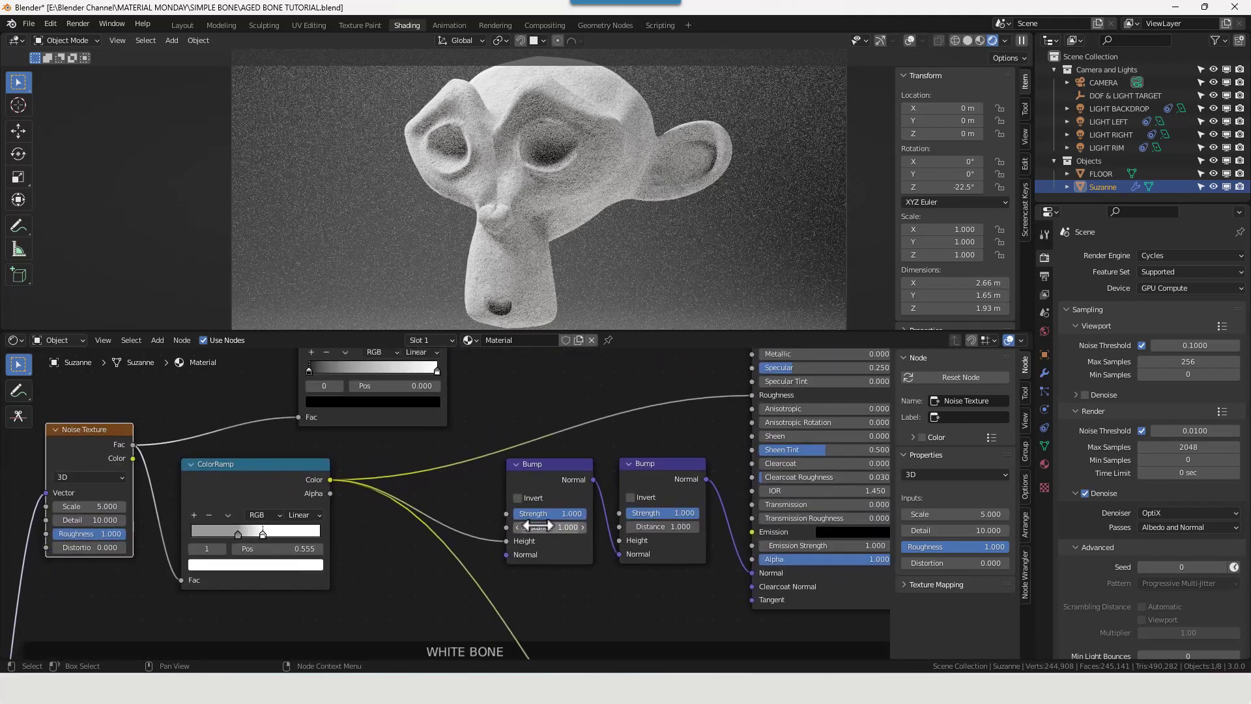
# - Set the left Bump node's Strength to 0.1
pyautogui.click(558, 513)
pyautogui.press('BackSpace')
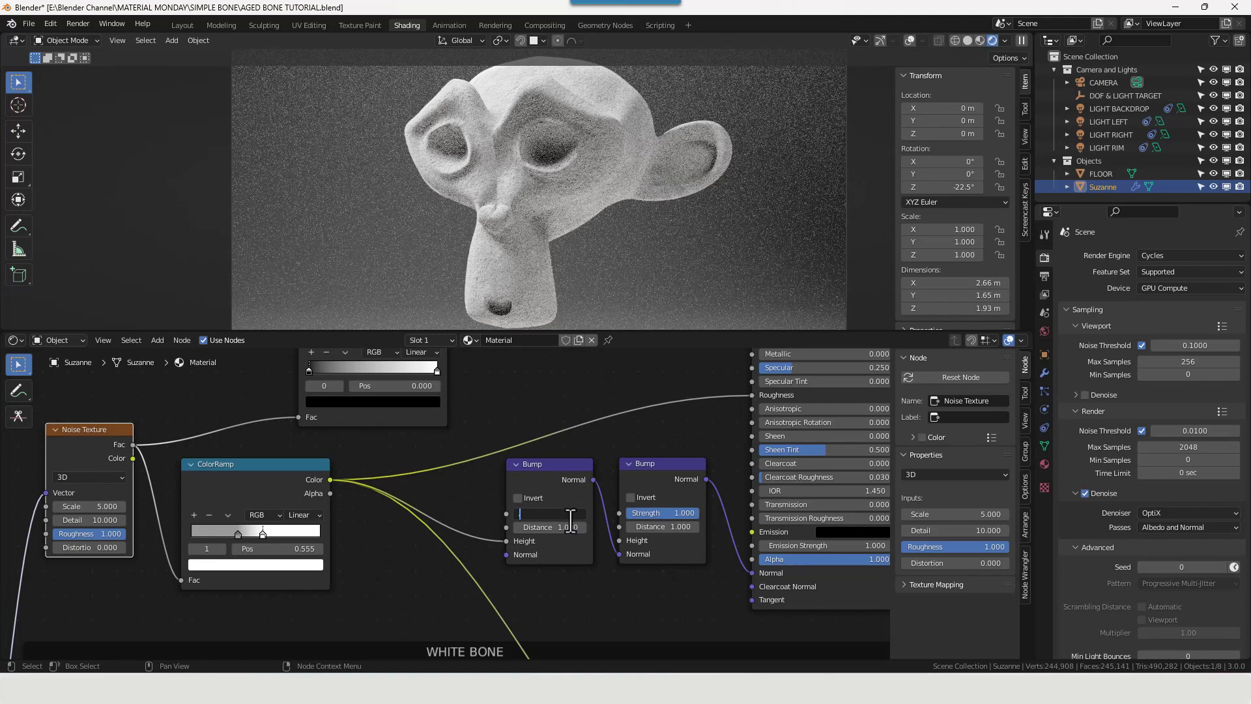
pyautogui.press('Return')
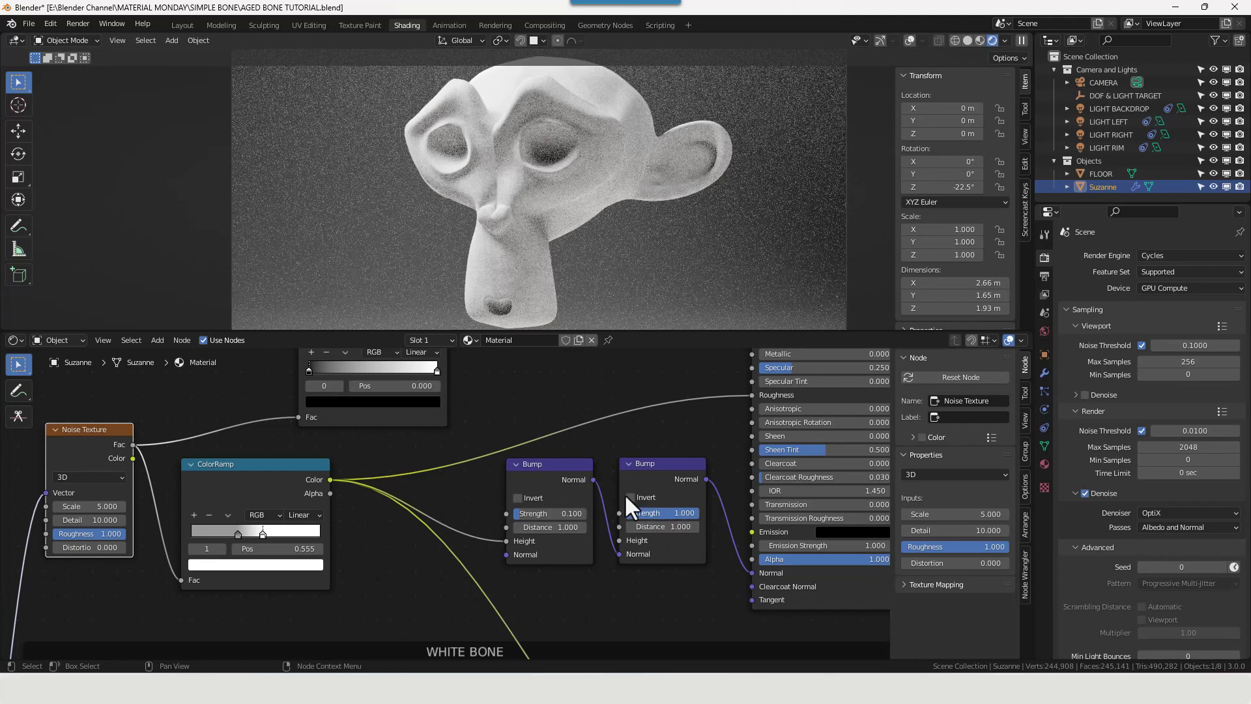
pyautogui.moveTo(516, 383); pyautogui.dragTo(598, 432, button='middle')
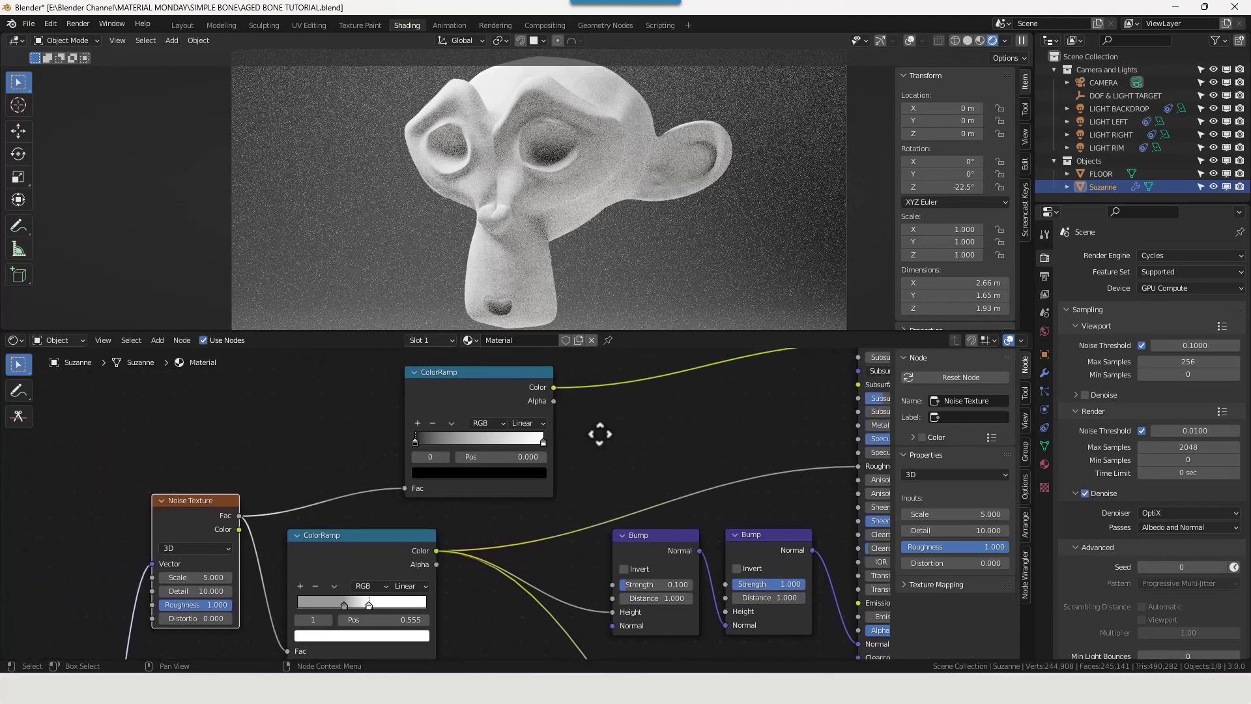
# - Make the upper ColorRamp's first stop a dark red-orange, positioned at 0.314
pyautogui.scroll(2, 472, 458)
pyautogui.moveTo(476, 456); pyautogui.dragTo(508, 513, button='middle')
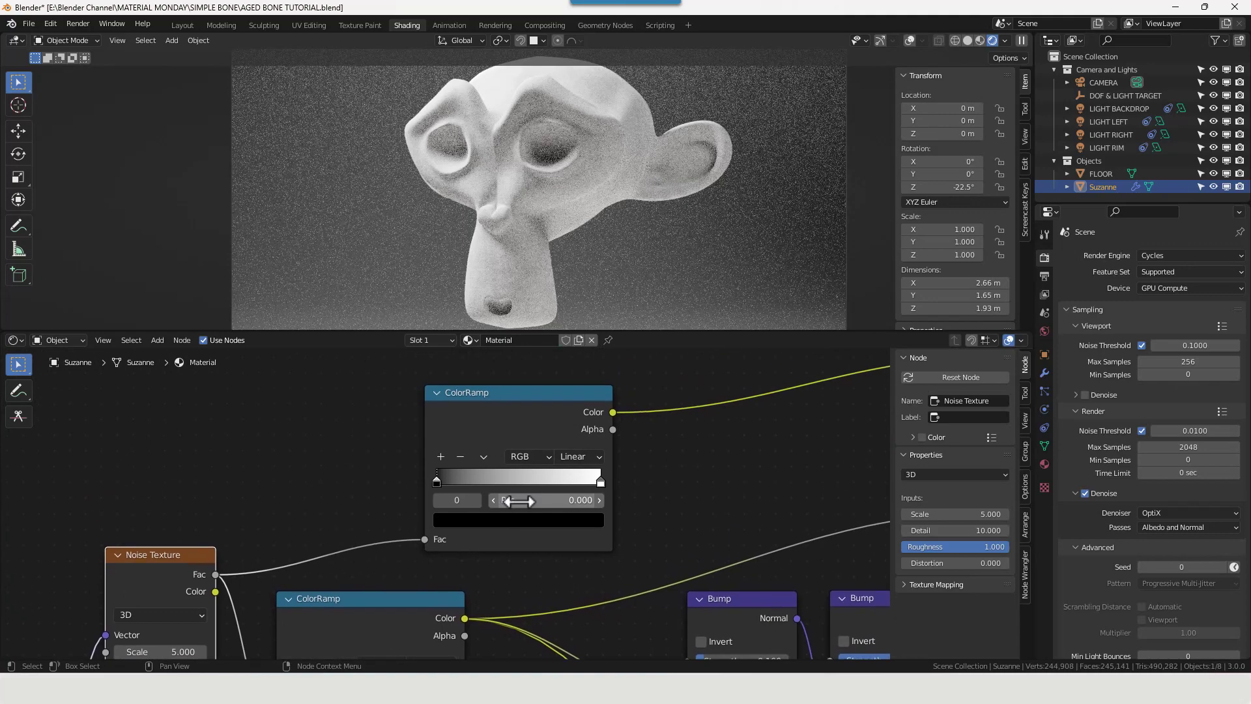
pyautogui.click(482, 525)
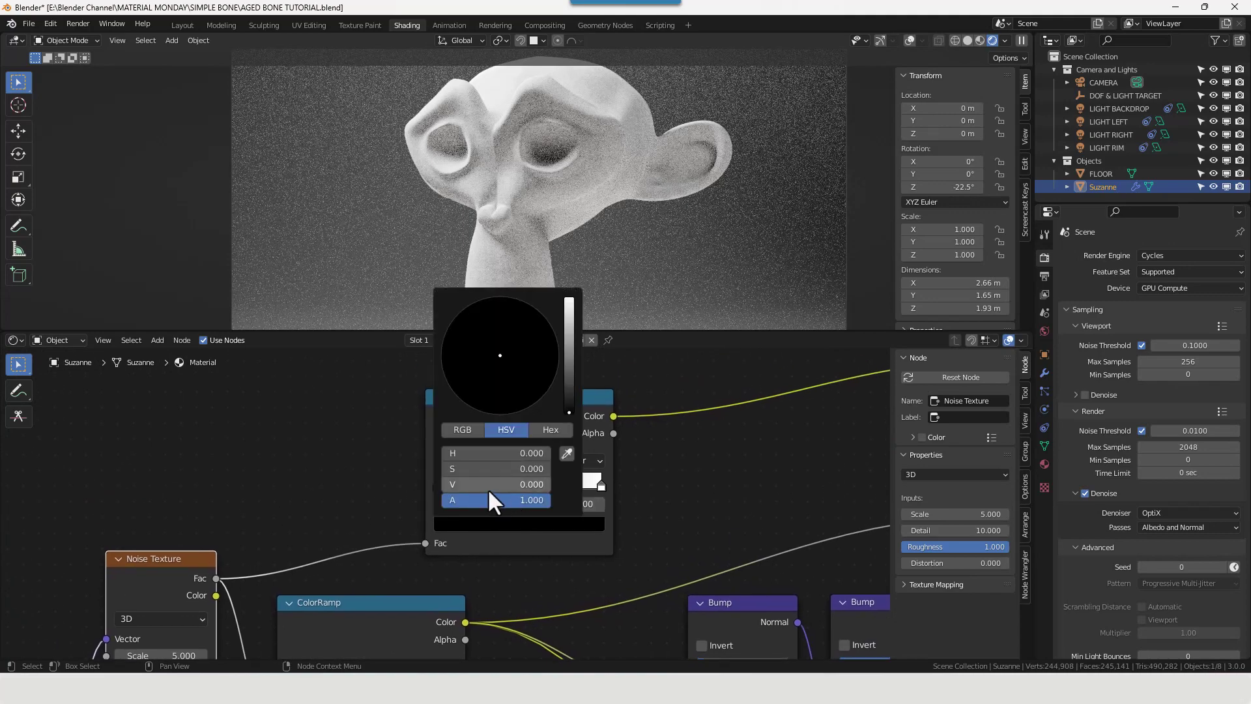
pyautogui.moveTo(471, 485); pyautogui.dragTo(548, 485)
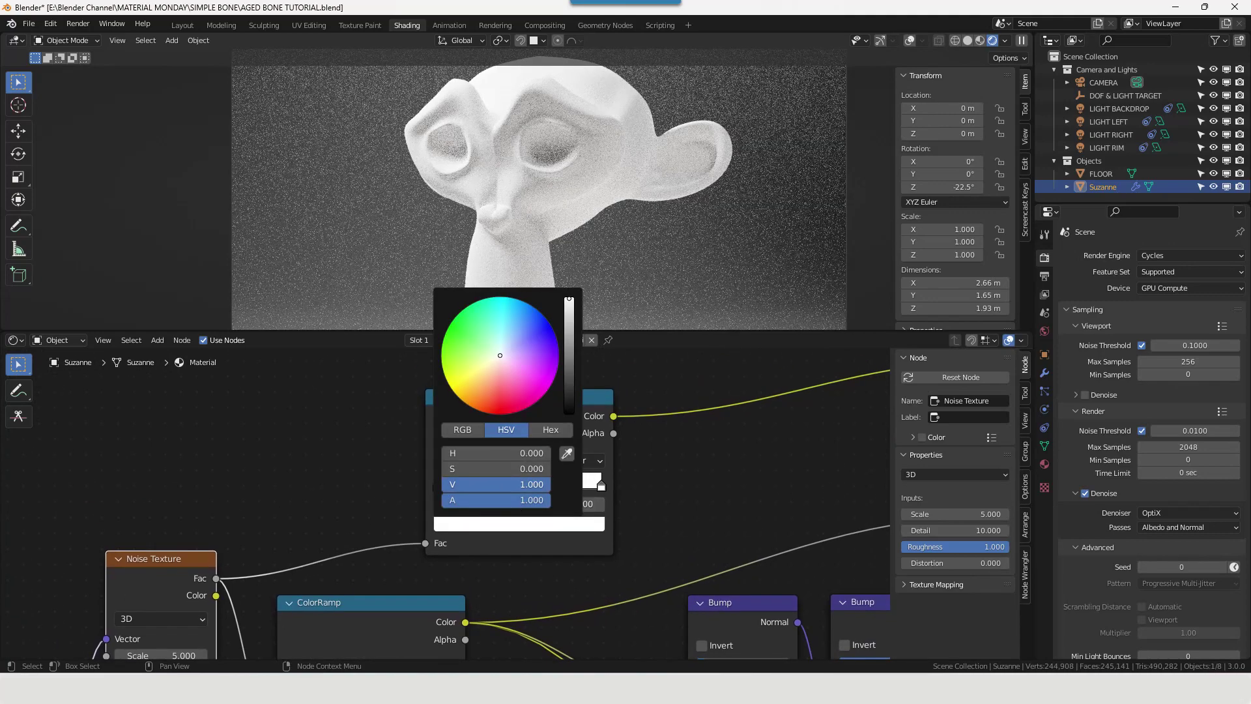
pyautogui.click(479, 404)
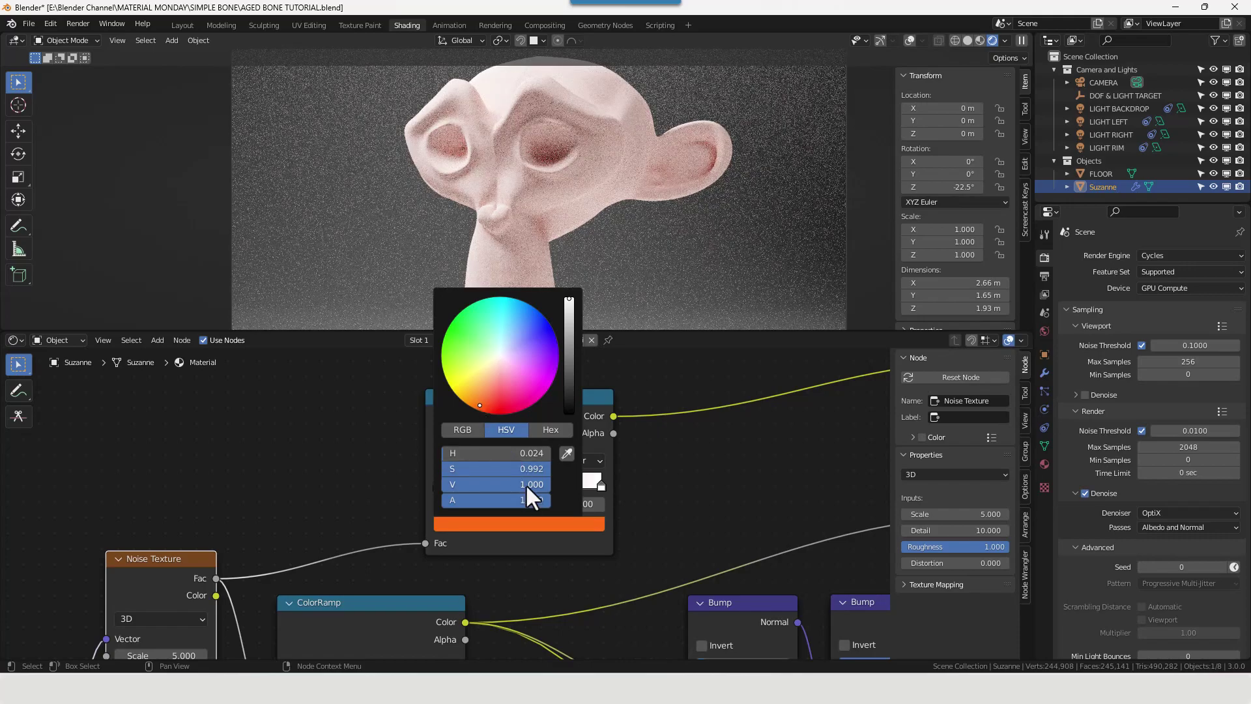
pyautogui.moveTo(525, 484); pyautogui.dragTo(424, 484)
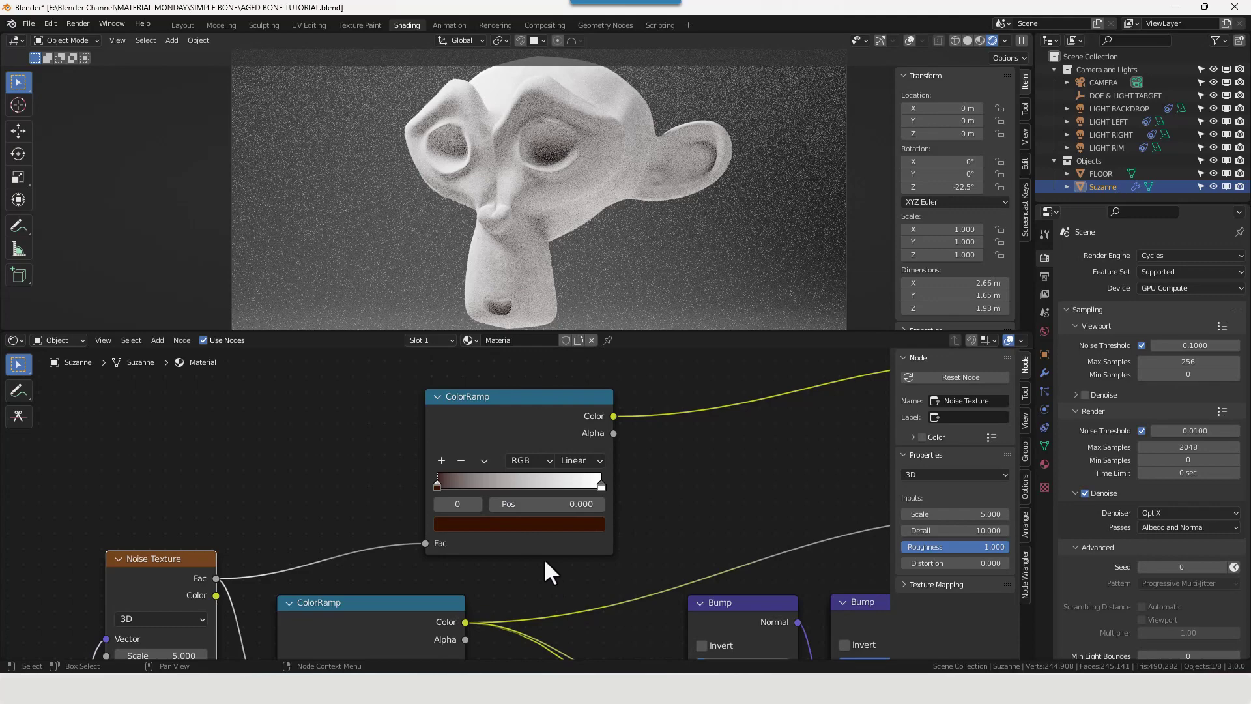
pyautogui.moveTo(443, 489); pyautogui.dragTo(503, 486)
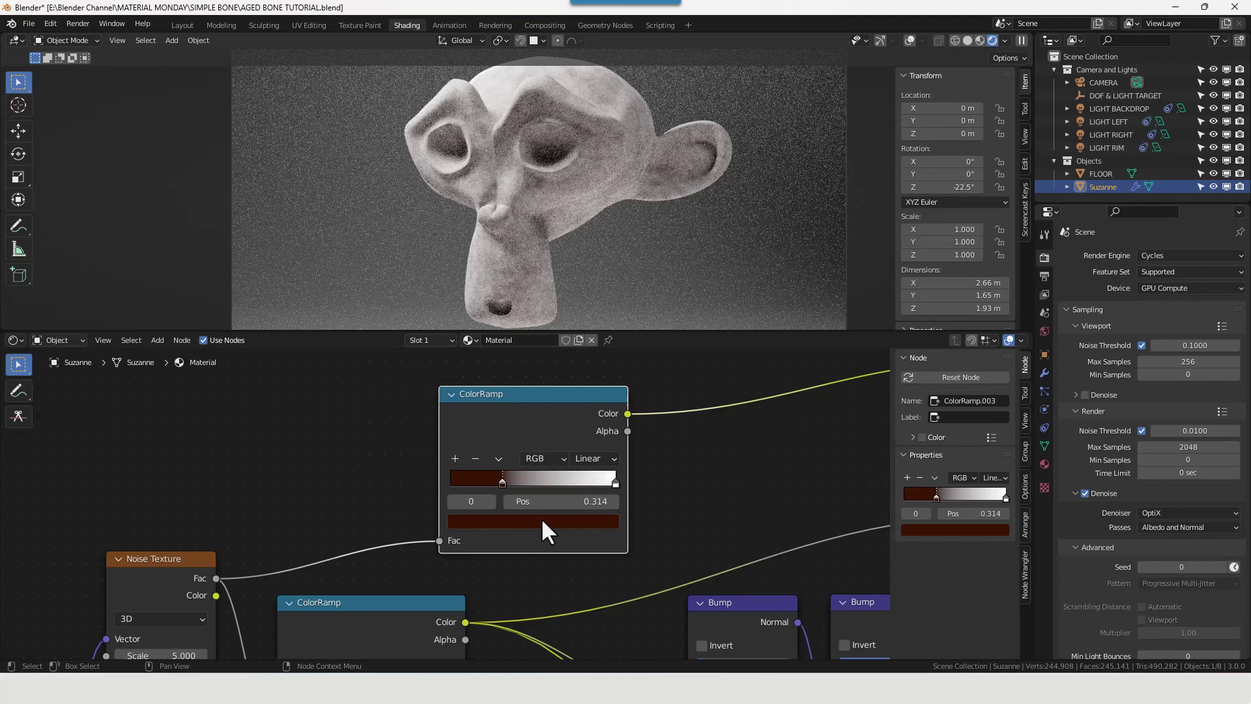
pyautogui.click(615, 483)
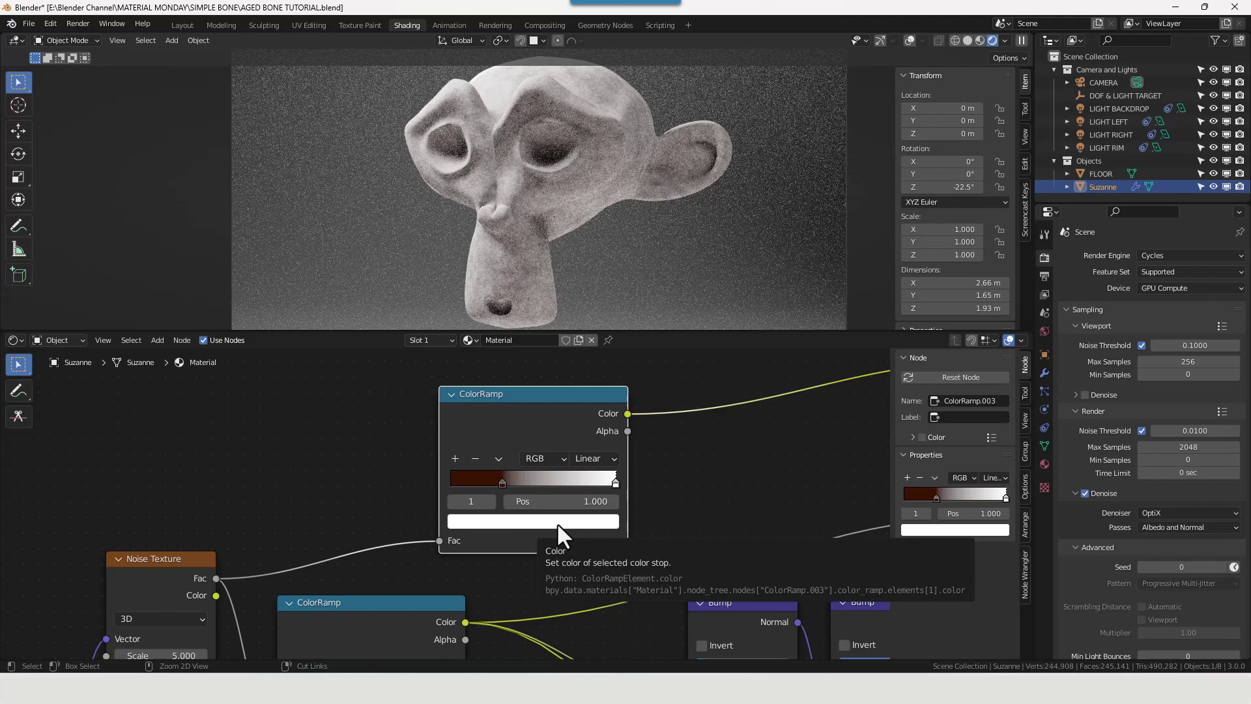
# - Paste the red onto the right stop, shift it to pale cream, and move it to 0.686
pyautogui.hotkey('ctrl', 'v')
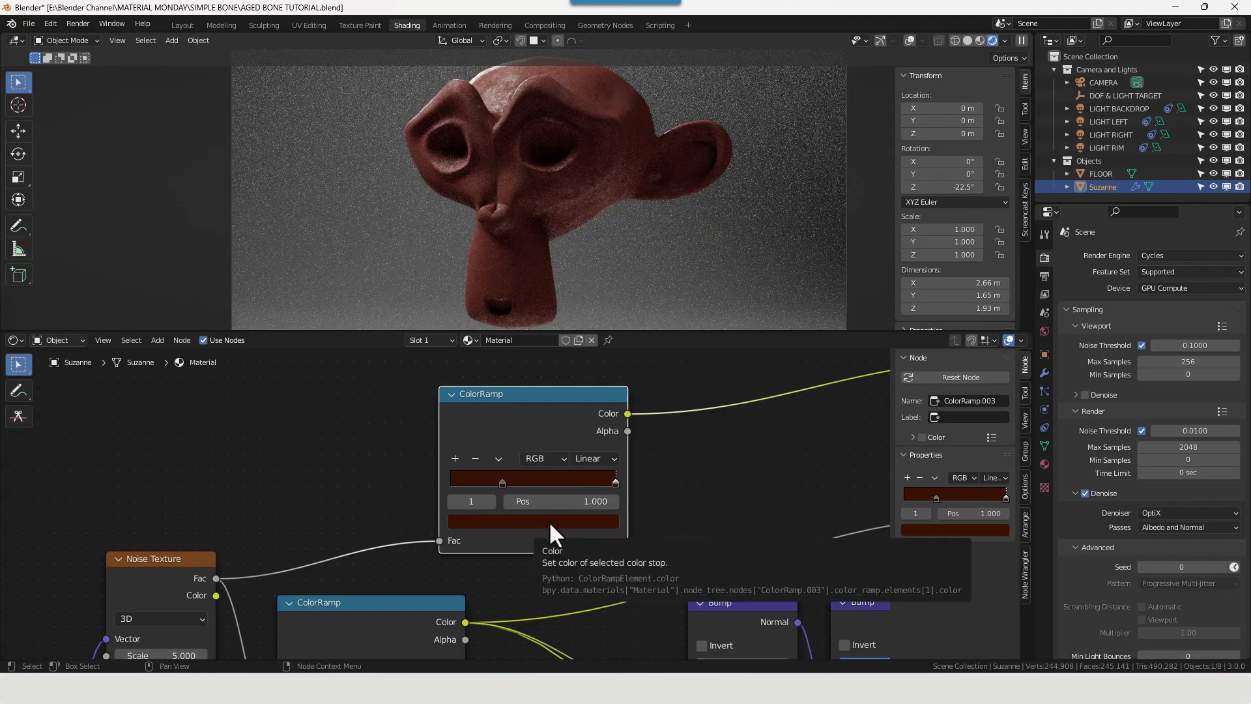
pyautogui.click(578, 522)
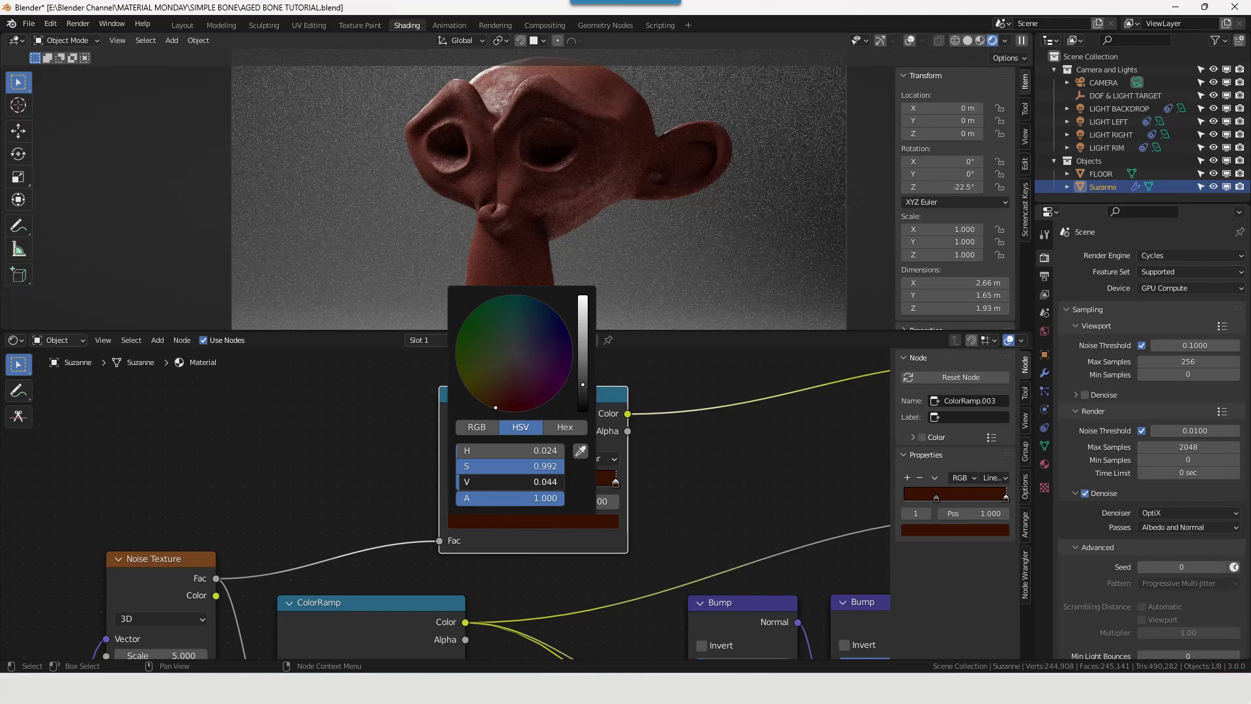
pyautogui.moveTo(515, 482)
pyautogui.mouseDown()
pyautogui.moveTo(554, 481)
pyautogui.moveTo(462, 467)
pyautogui.moveTo(479, 482)
pyautogui.moveTo(512, 482)
pyautogui.moveTo(477, 465)
pyautogui.moveTo(540, 482)
pyautogui.moveTo(528, 466)
pyautogui.mouseUp()
pyautogui.moveTo(509, 375); pyautogui.dragTo(496, 367)
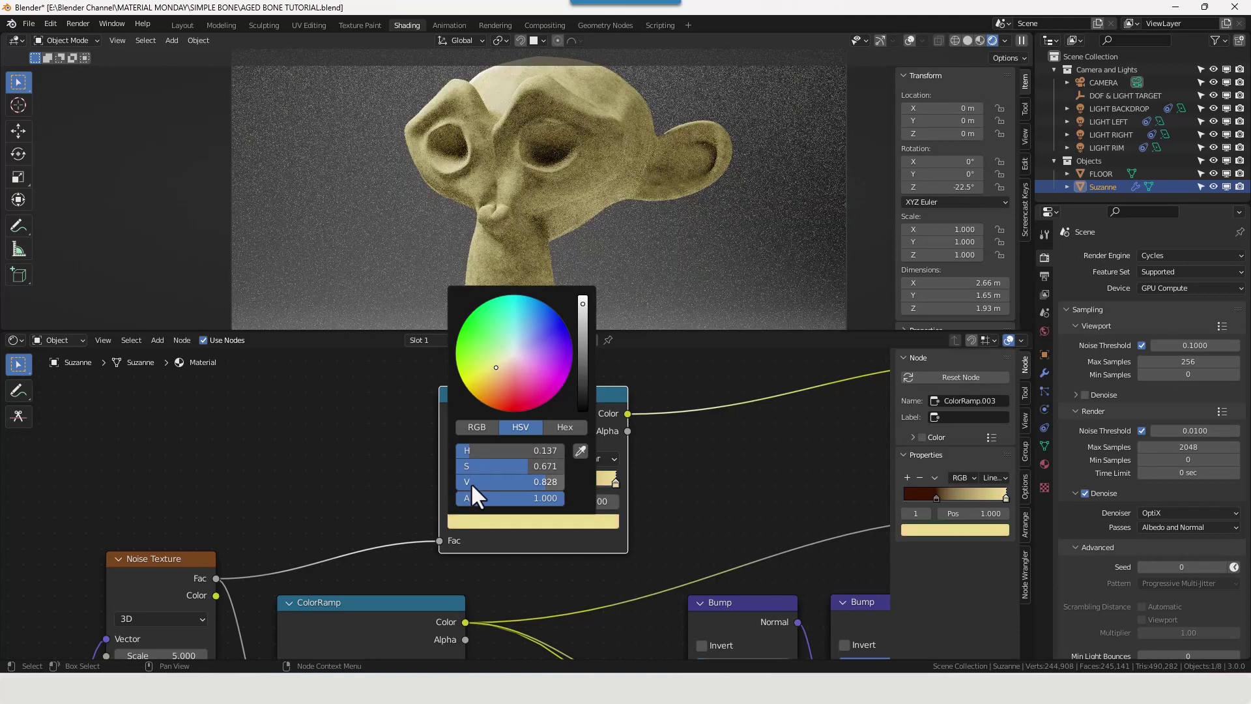
pyautogui.moveTo(470, 482)
pyautogui.mouseDown()
pyautogui.moveTo(538, 466)
pyautogui.moveTo(520, 466)
pyautogui.mouseUp()
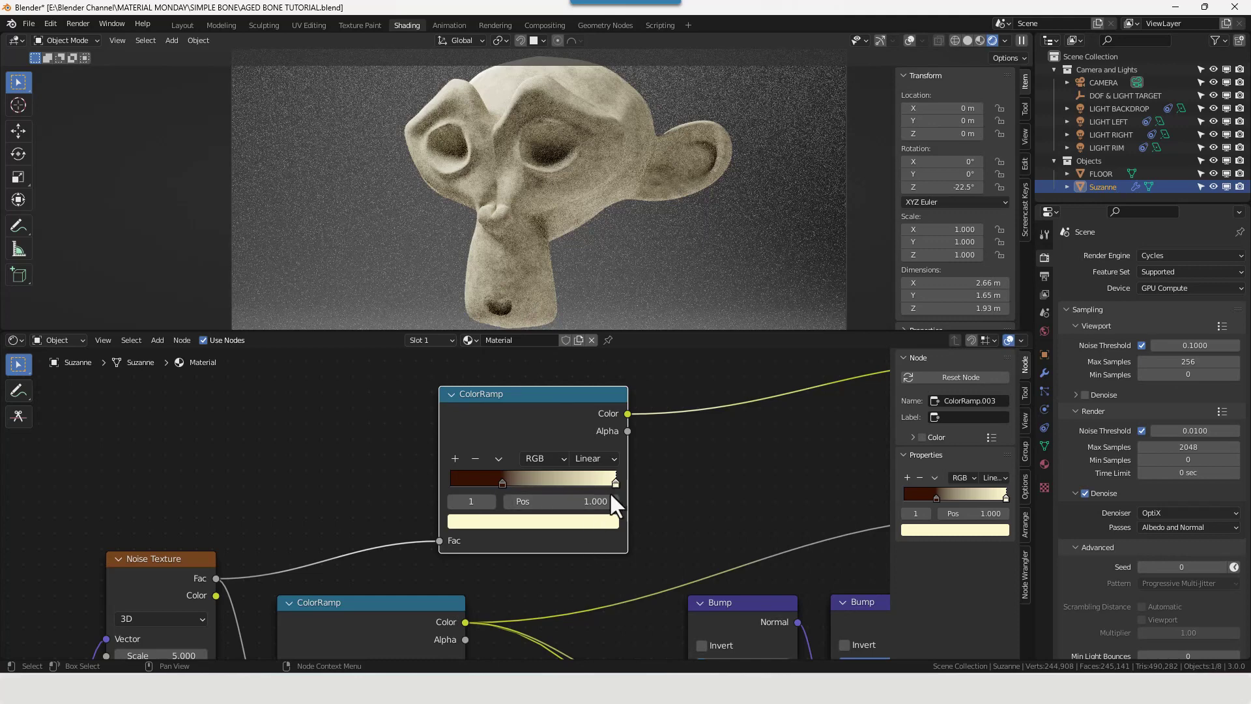
pyautogui.click(601, 521)
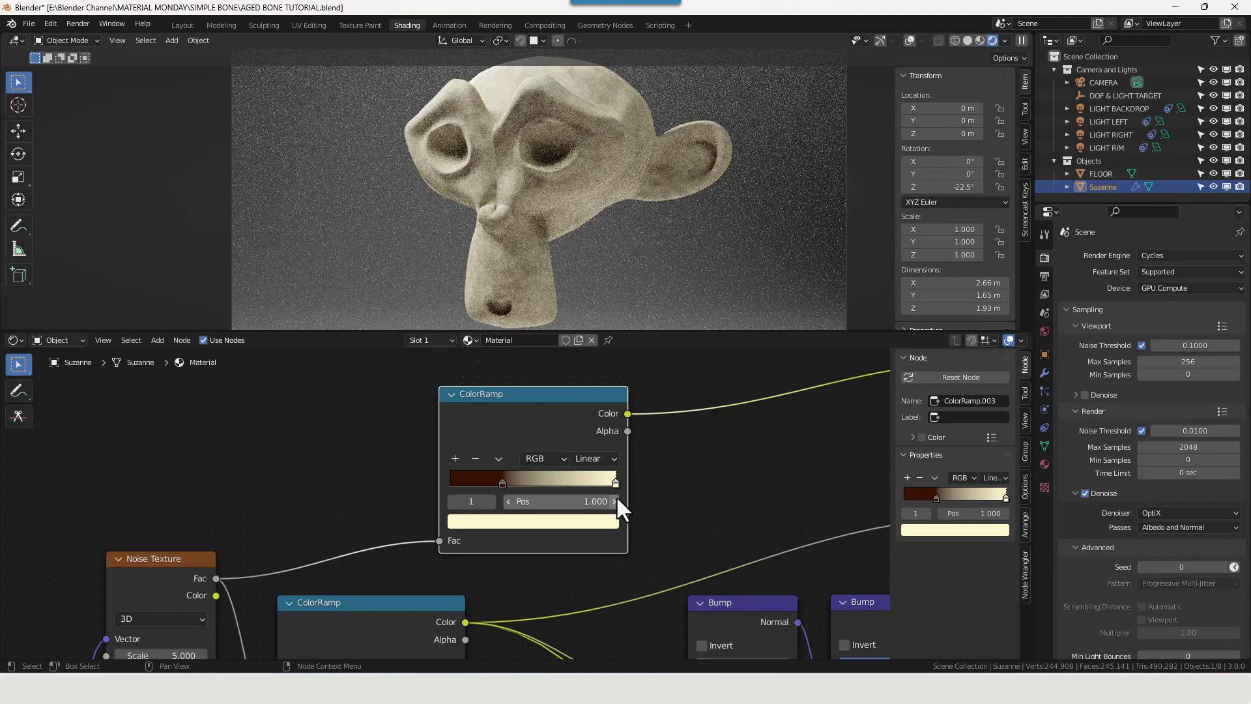
pyautogui.moveTo(612, 483); pyautogui.dragTo(558, 483)
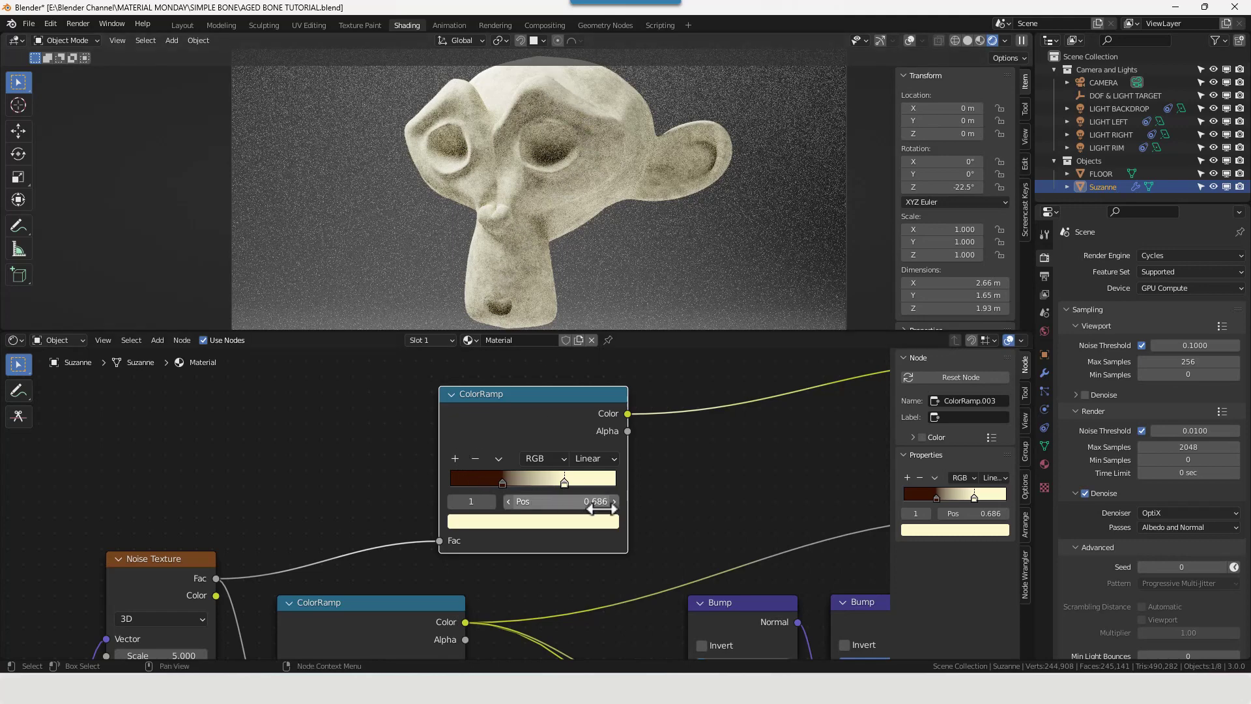
pyautogui.scroll(-2, 658, 459)
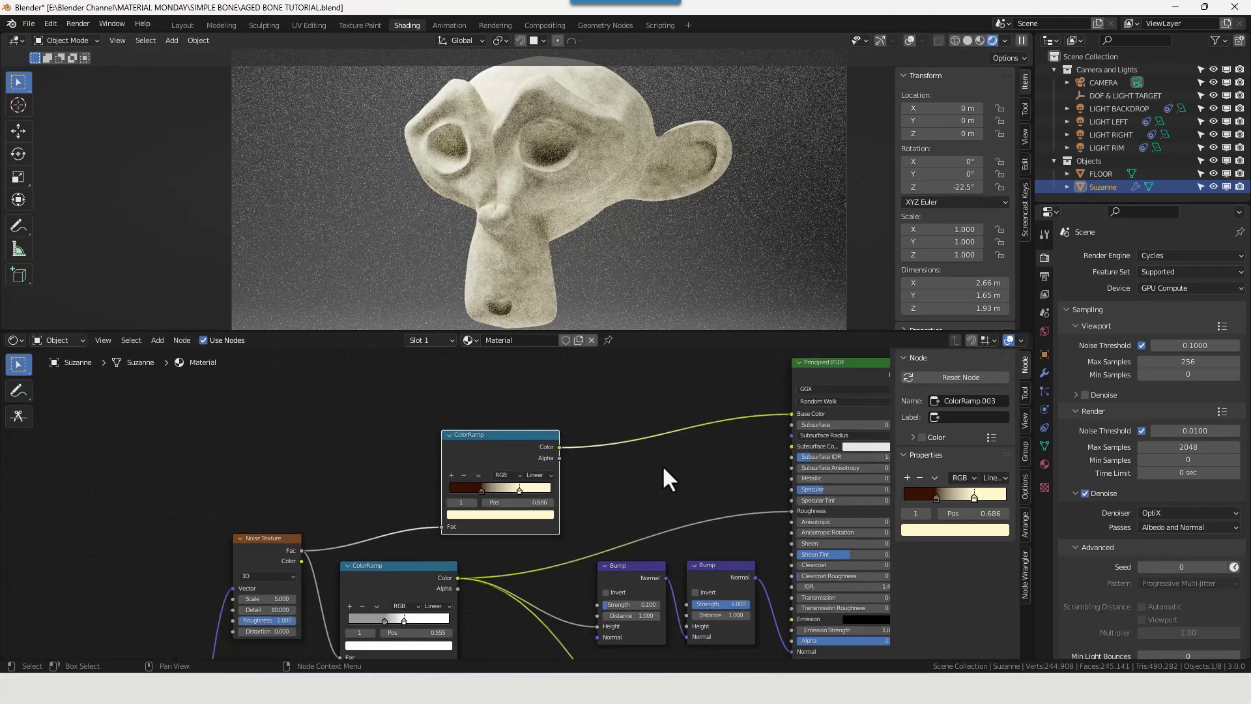
# - Box-select the upper bone detail nodes and join them in a new frame
pyautogui.scroll(-2, 664, 468)
pyautogui.moveTo(662, 464); pyautogui.dragTo(565, 463, button='middle')
pyautogui.scroll(-3, 565, 462)
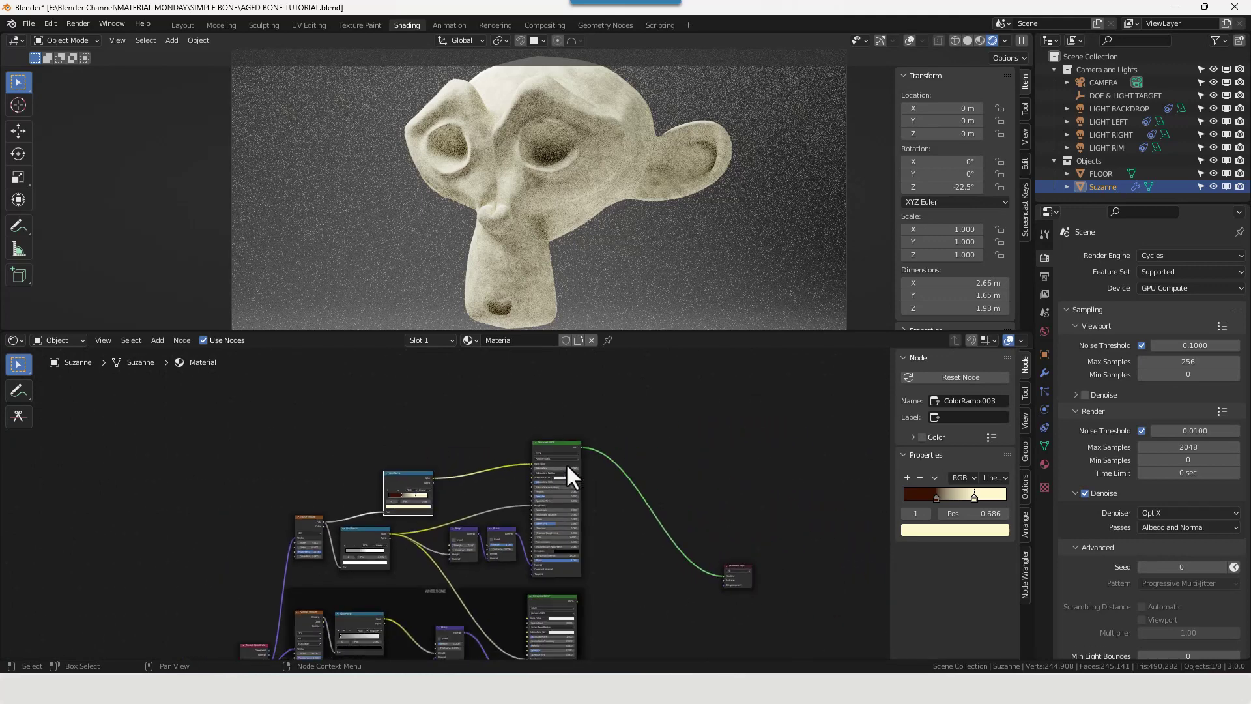
pyautogui.moveTo(244, 401); pyautogui.dragTo(630, 576)
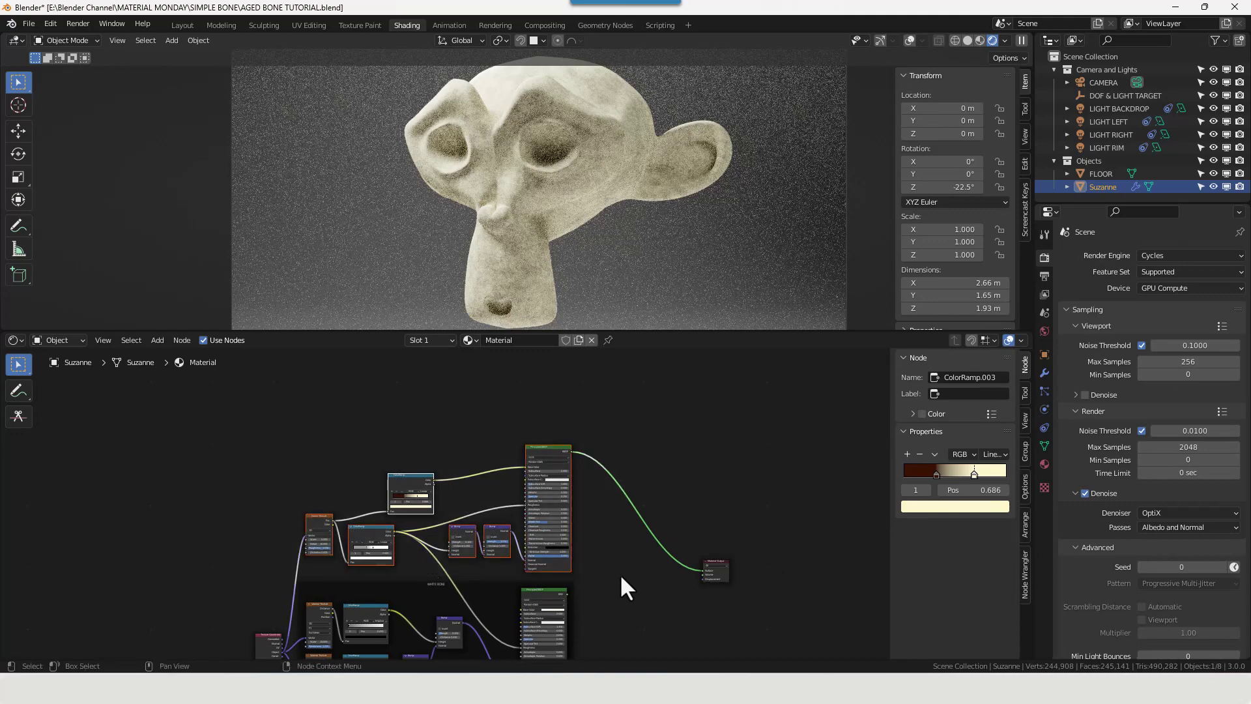
pyautogui.rightClick(621, 578)
pyautogui.click(621, 576)
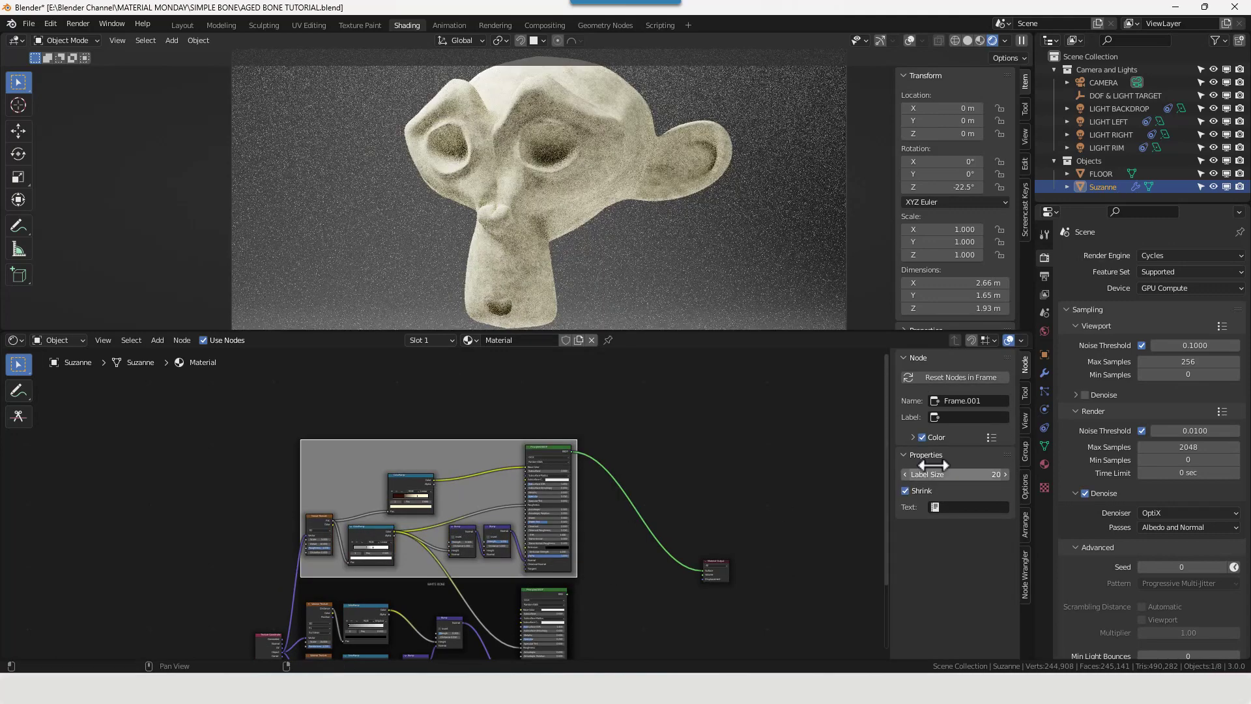
# - Turn off the new frame's custom colour and label it 'BONE DETAIL'
pyautogui.click(922, 437)
pyautogui.click(945, 418)
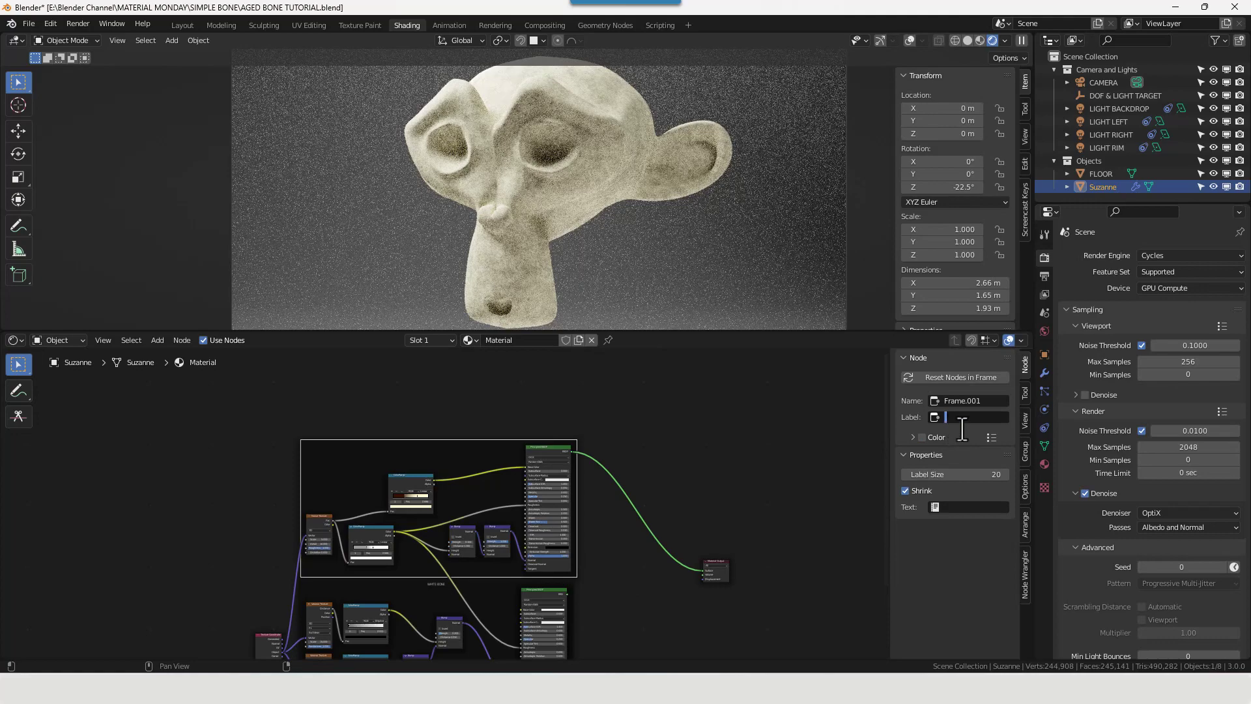
pyautogui.write('BONE DETAIL')
pyautogui.press('Return')
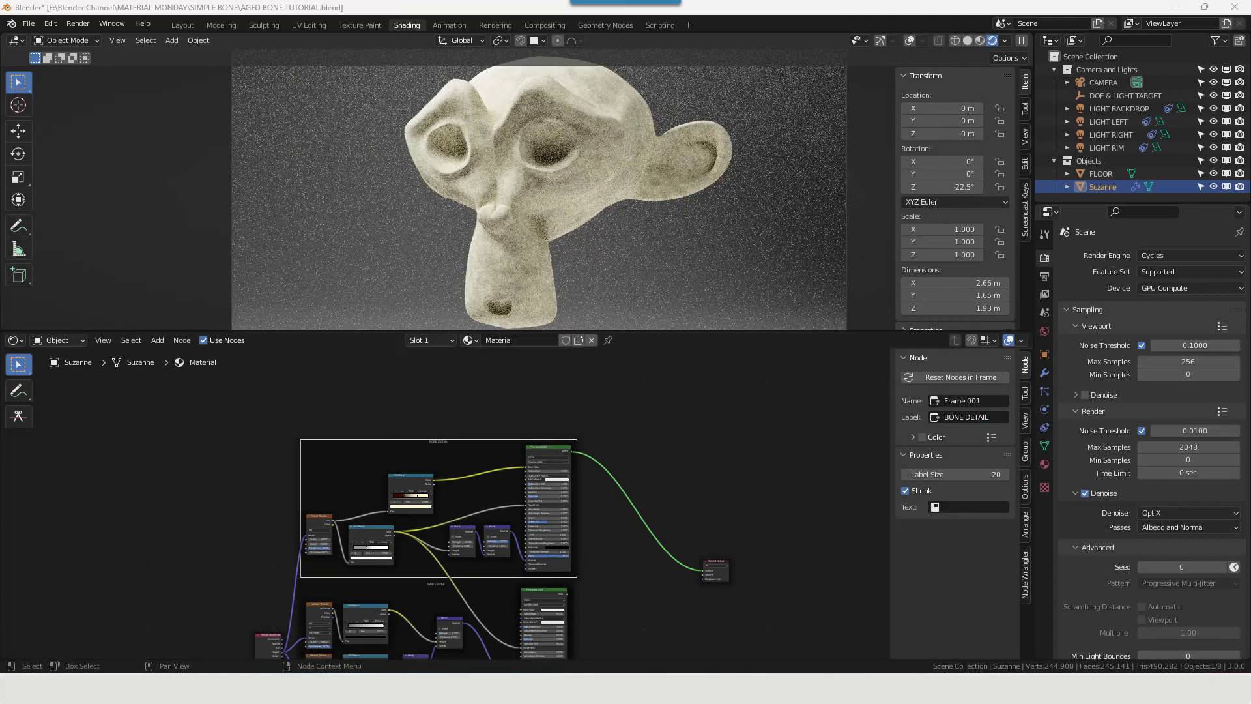
pyautogui.click(694, 503)
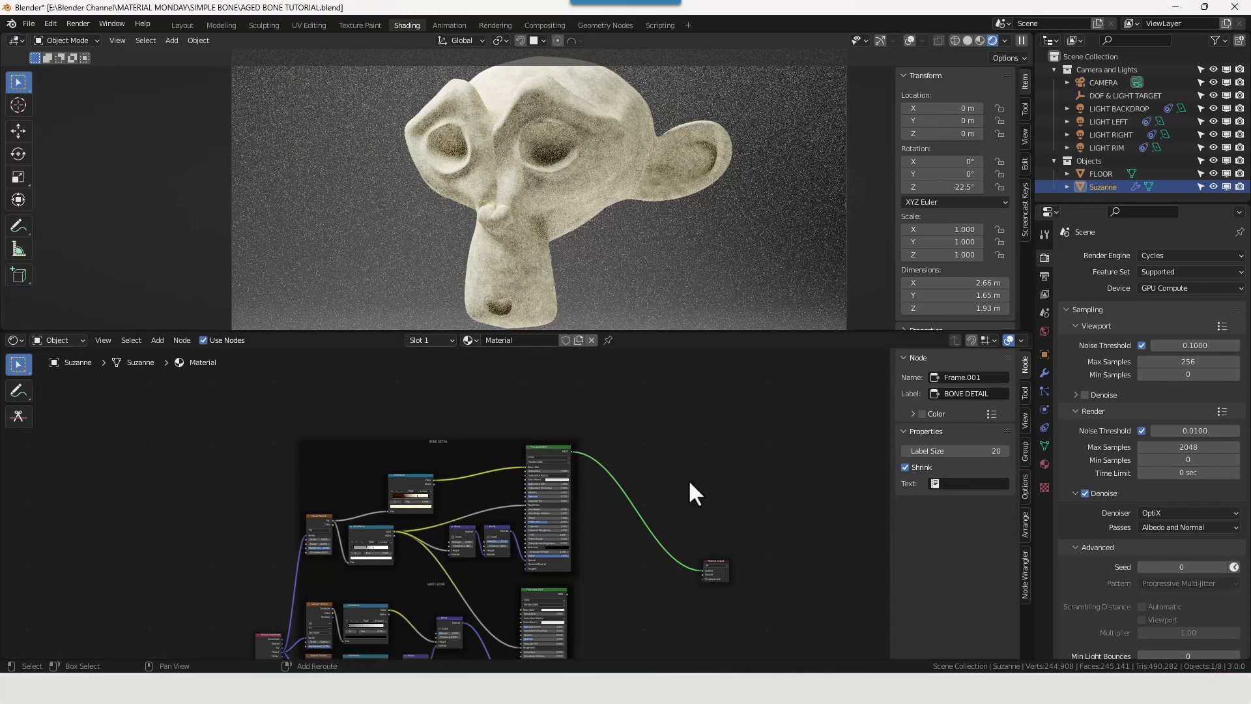
# - Add a Mix Shader onto the link into the Material Output
pyautogui.hotkey('shift', 'a')
pyautogui.click(690, 481)
pyautogui.write('MIX')
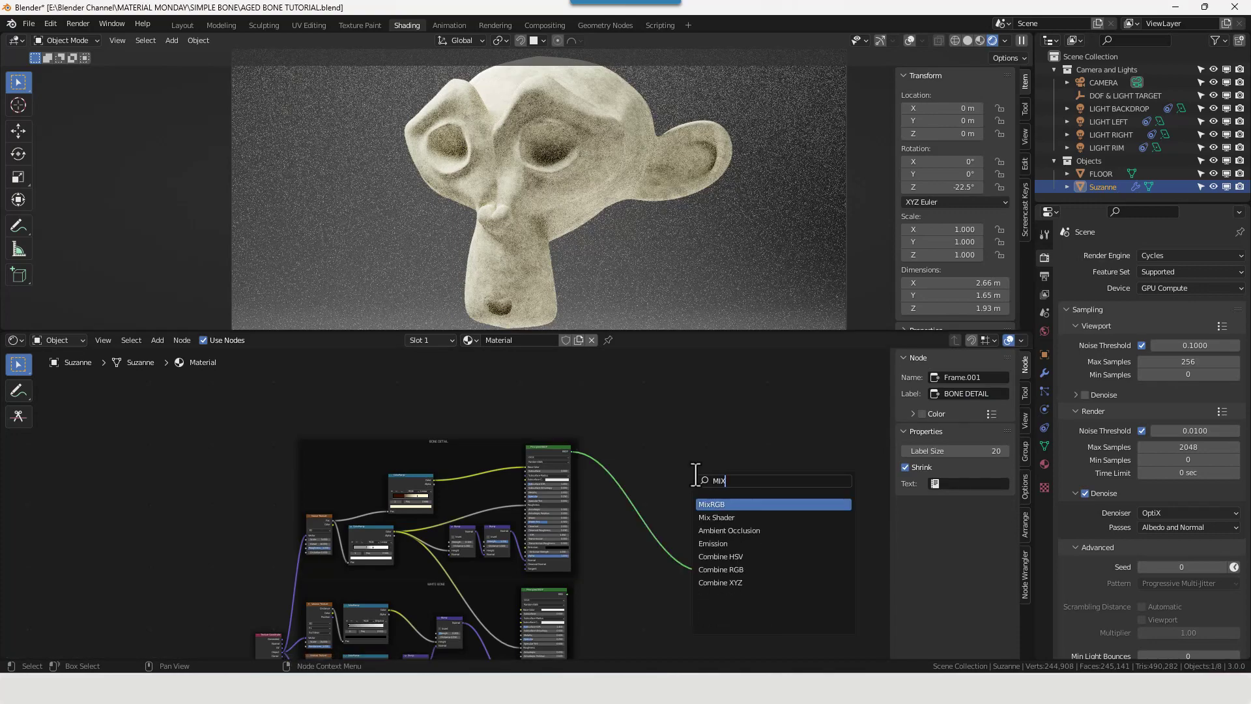
pyautogui.press('Down')
pyautogui.press('Return')
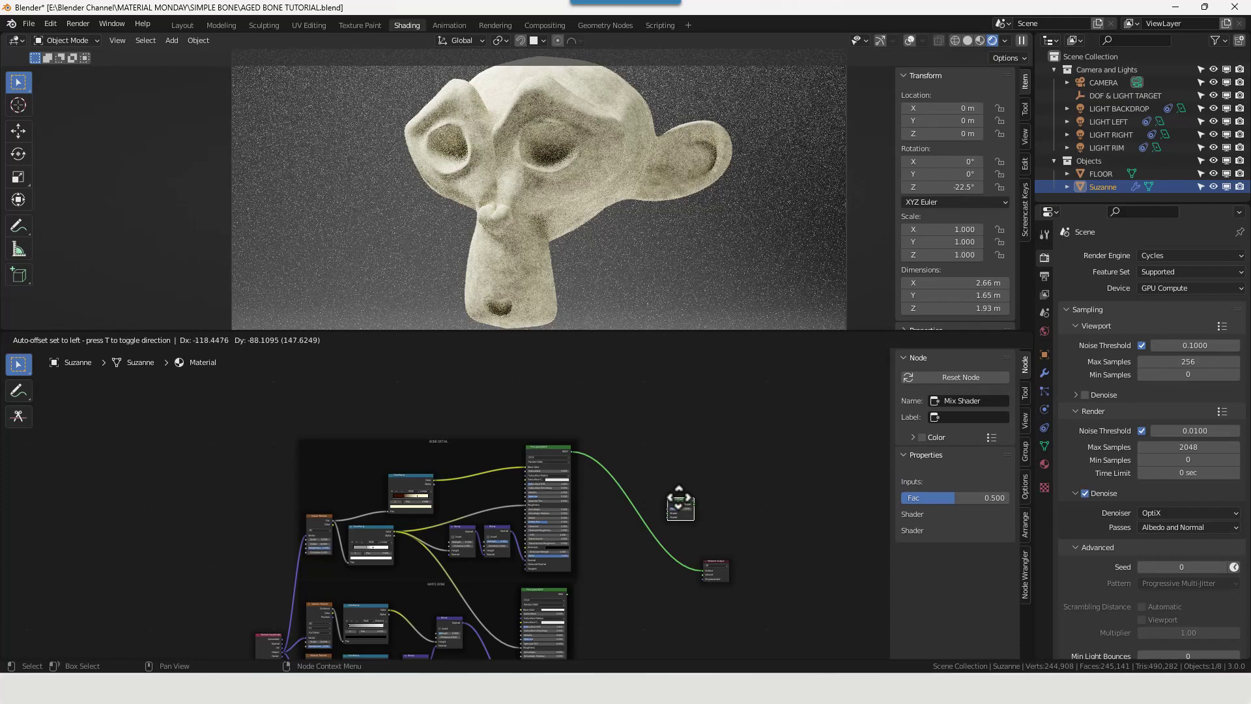
pyautogui.click(657, 530)
# - Wire the WHITE BONE Principled BSDF into the Mix Shader's second input and lower Fac toward 0
pyautogui.scroll(4, 705, 588)
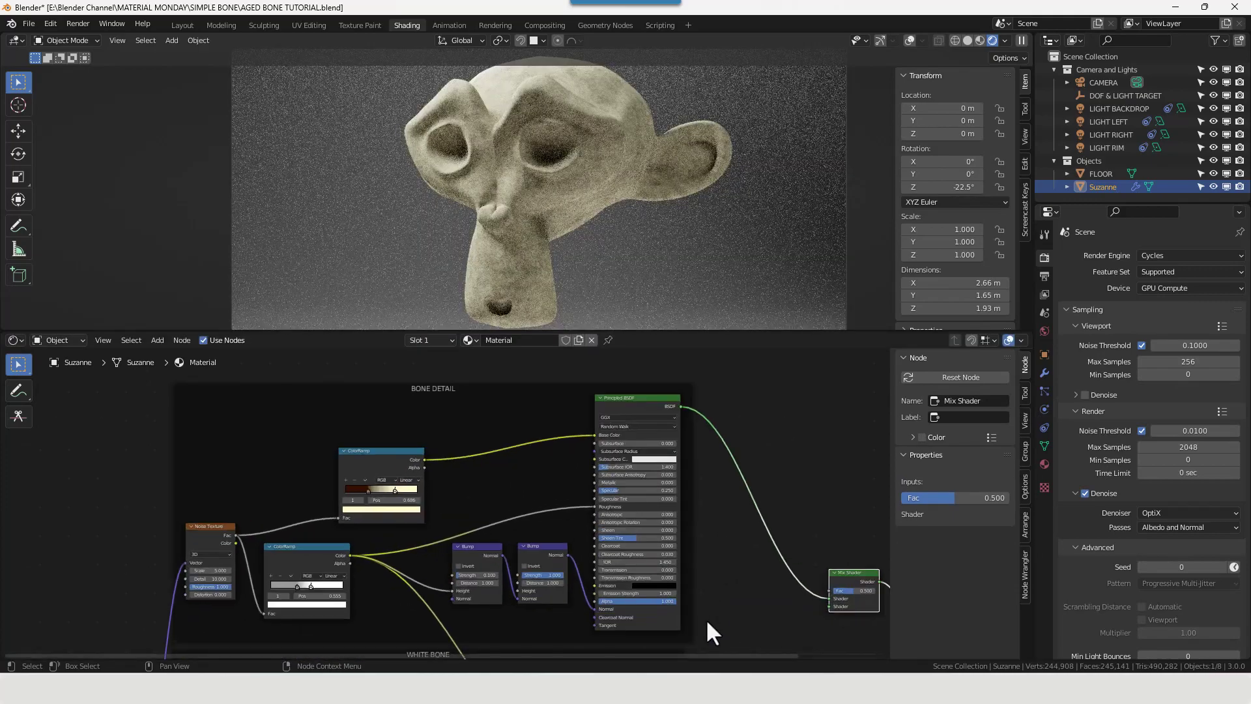
pyautogui.moveTo(706, 619); pyautogui.dragTo(554, 400, button='middle')
pyautogui.moveTo(490, 463); pyautogui.dragTo(651, 396)
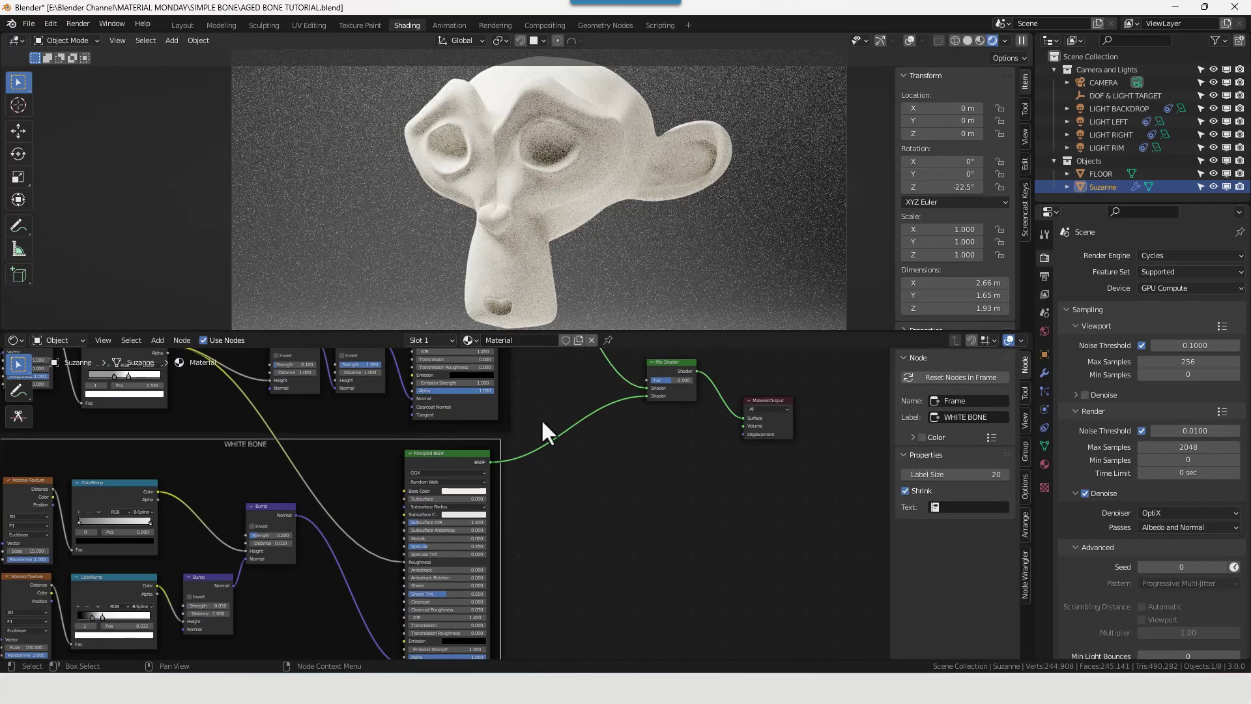
pyautogui.moveTo(541, 419); pyautogui.dragTo(549, 560, button='middle')
pyautogui.moveTo(669, 527)
pyautogui.mouseDown()
pyautogui.moveTo(645, 527)
pyautogui.moveTo(691, 527)
pyautogui.moveTo(662, 523)
pyautogui.mouseUp()
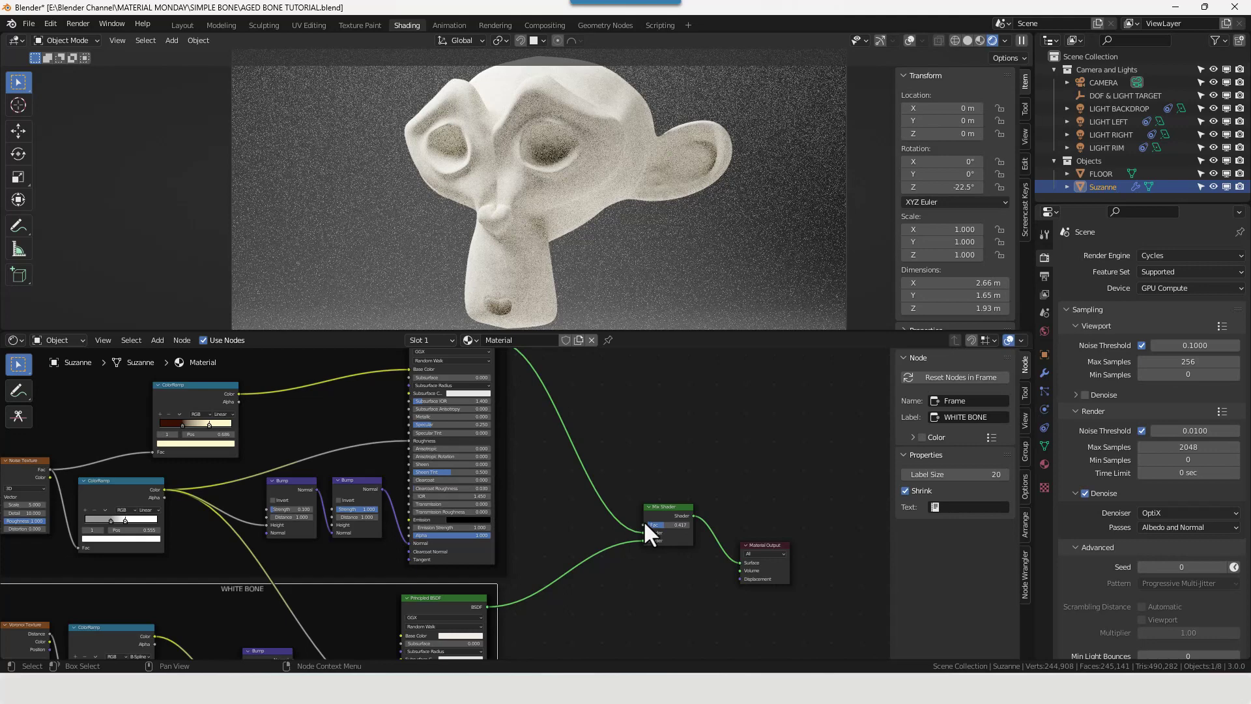
pyautogui.moveTo(586, 385); pyautogui.dragTo(600, 439, button='middle')
pyautogui.moveTo(528, 367); pyautogui.dragTo(569, 468, button='middle')
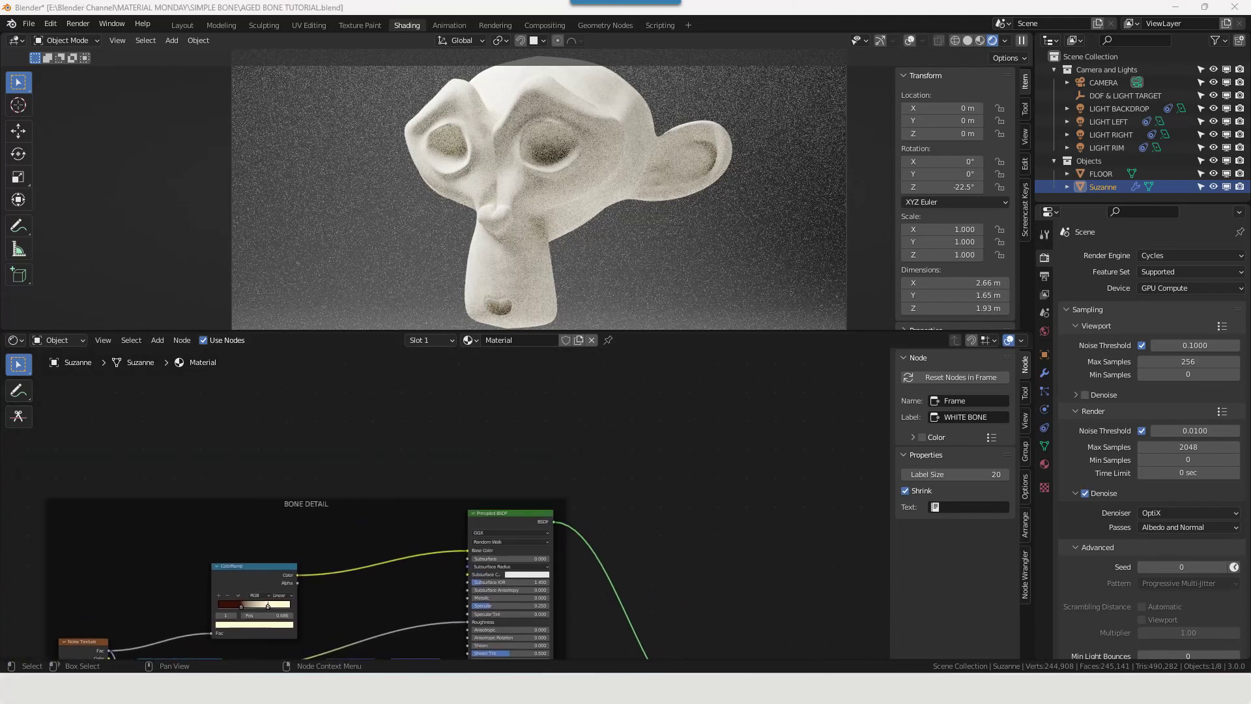
# - Add a Geometry node and a ColorRamp, linking Pointiness into the ColorRamp Fac
pyautogui.hotkey('shift', 'a')
pyautogui.click(417, 452)
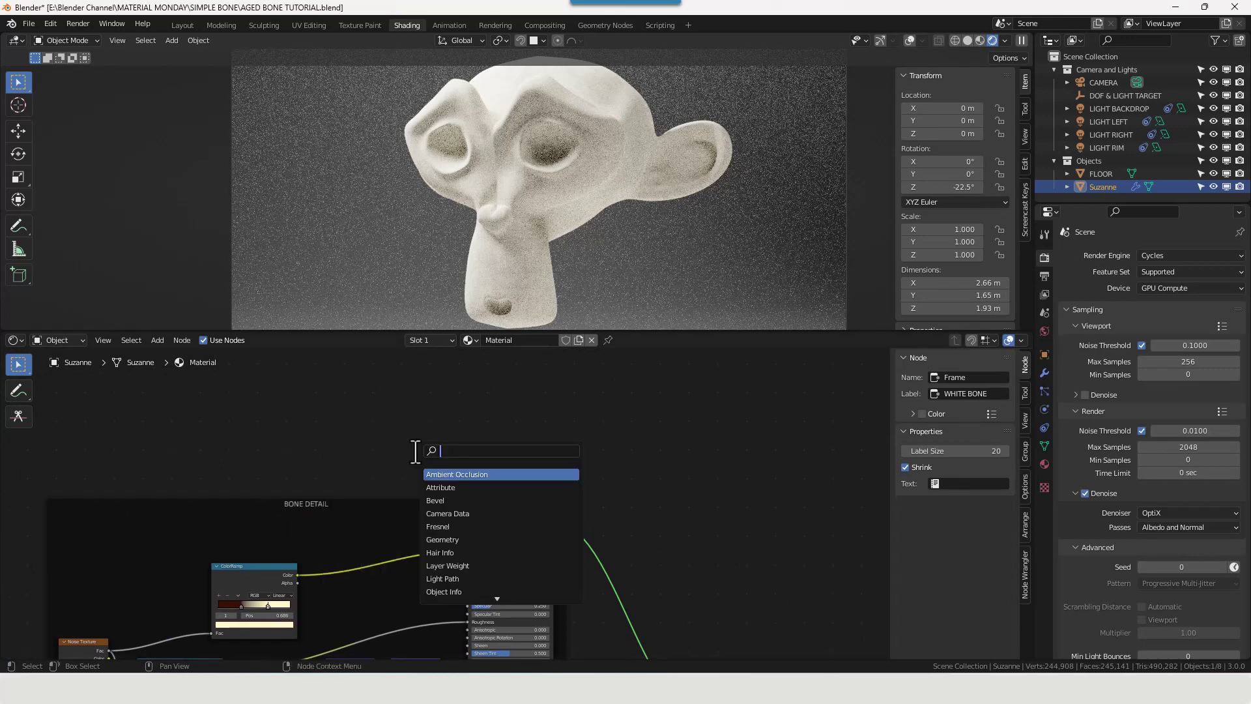
pyautogui.write('GEO')
pyautogui.press('Return')
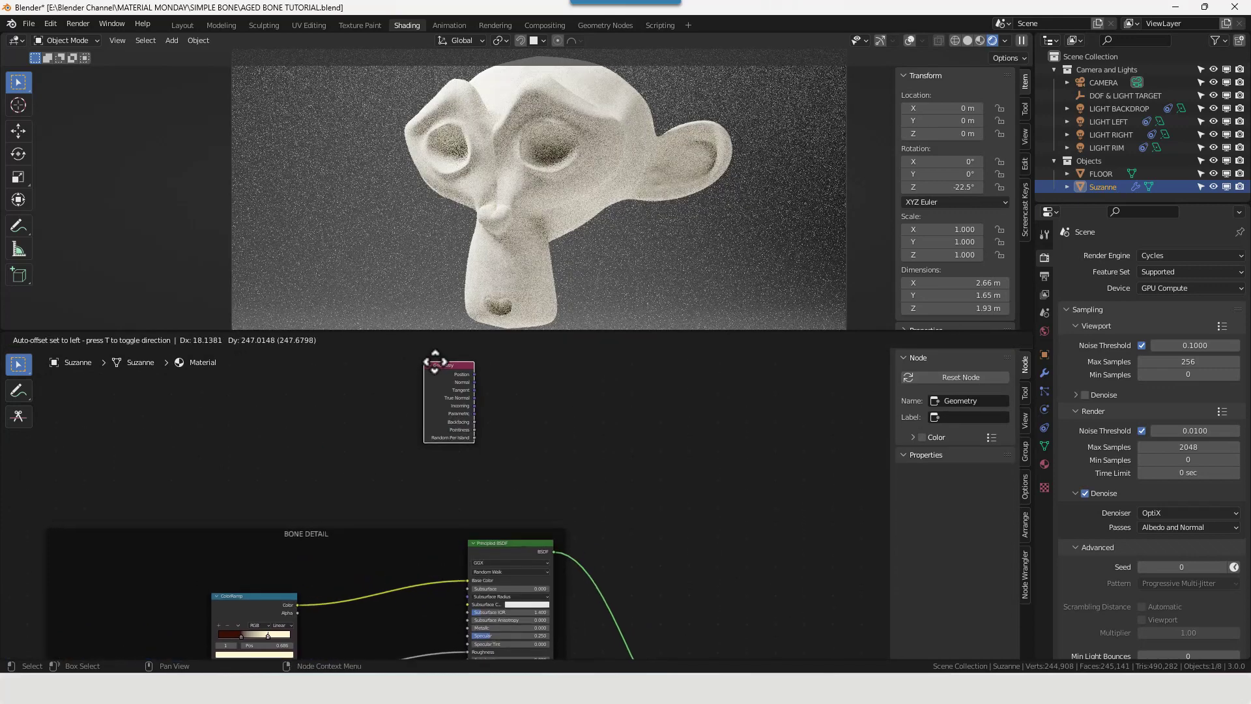
pyautogui.click(399, 438)
pyautogui.hotkey('shift', 'a')
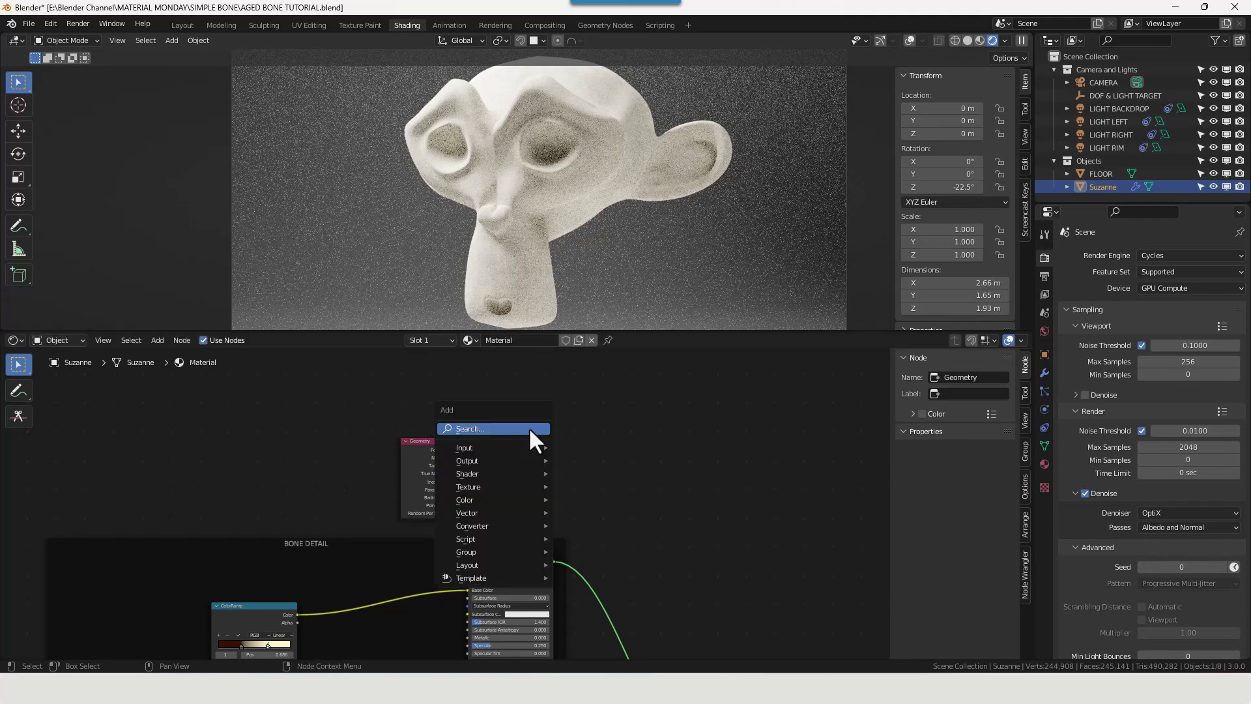
pyautogui.click(530, 427)
pyautogui.write('COL')
pyautogui.press('Return')
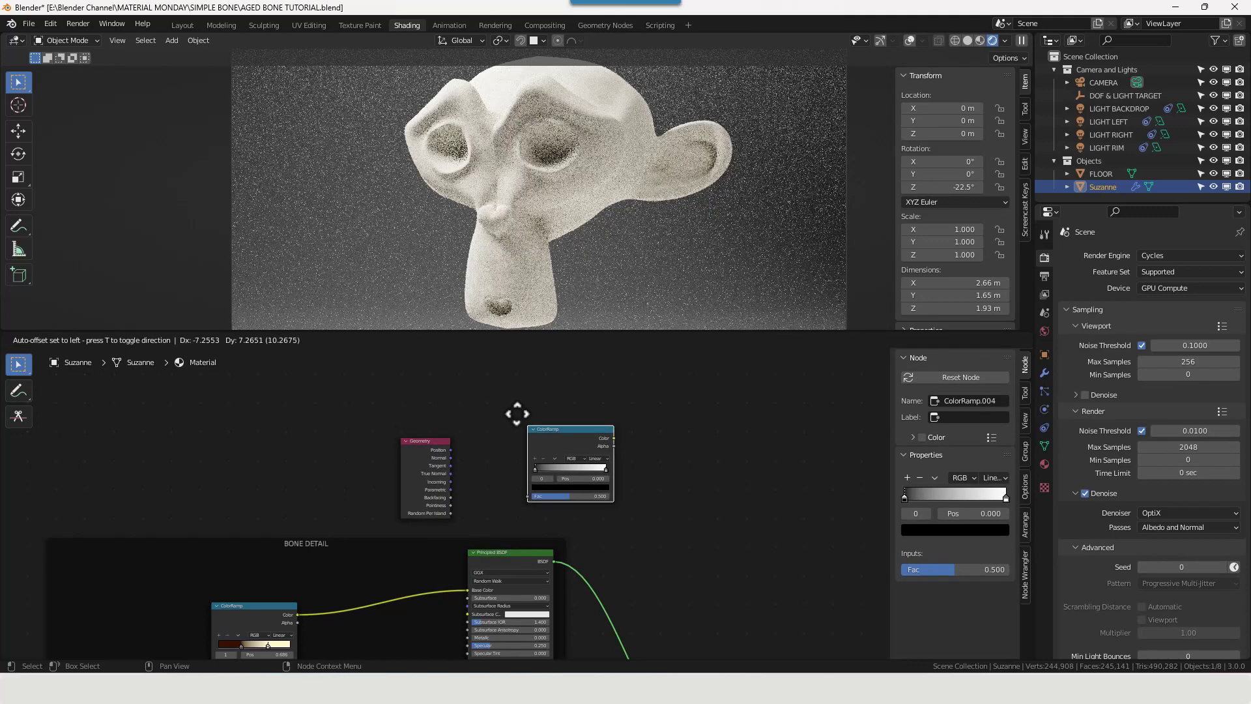
pyautogui.click(465, 430)
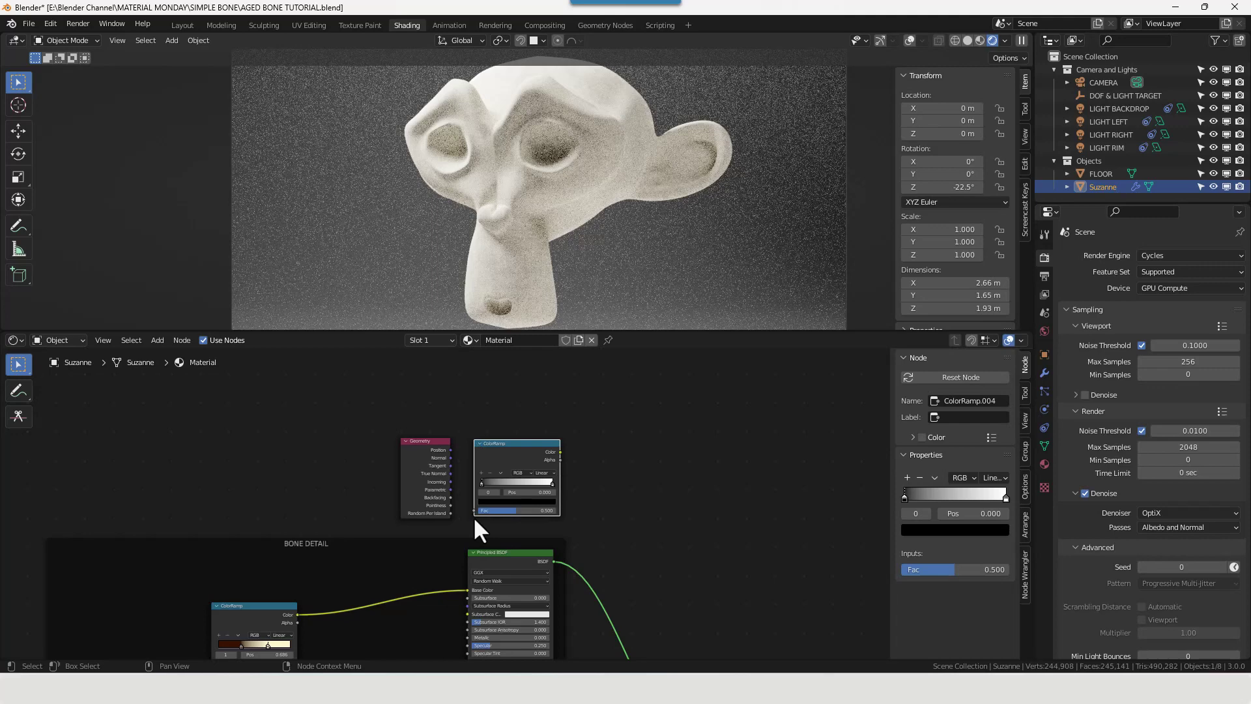
pyautogui.moveTo(451, 506)
pyautogui.mouseDown()
pyautogui.moveTo(458, 468)
pyautogui.moveTo(471, 510)
pyautogui.mouseUp()
# - Feed the ColorRamp colour into the Mix Shader Fac and move the black stop to 0.464
pyautogui.scroll(-2, 681, 525)
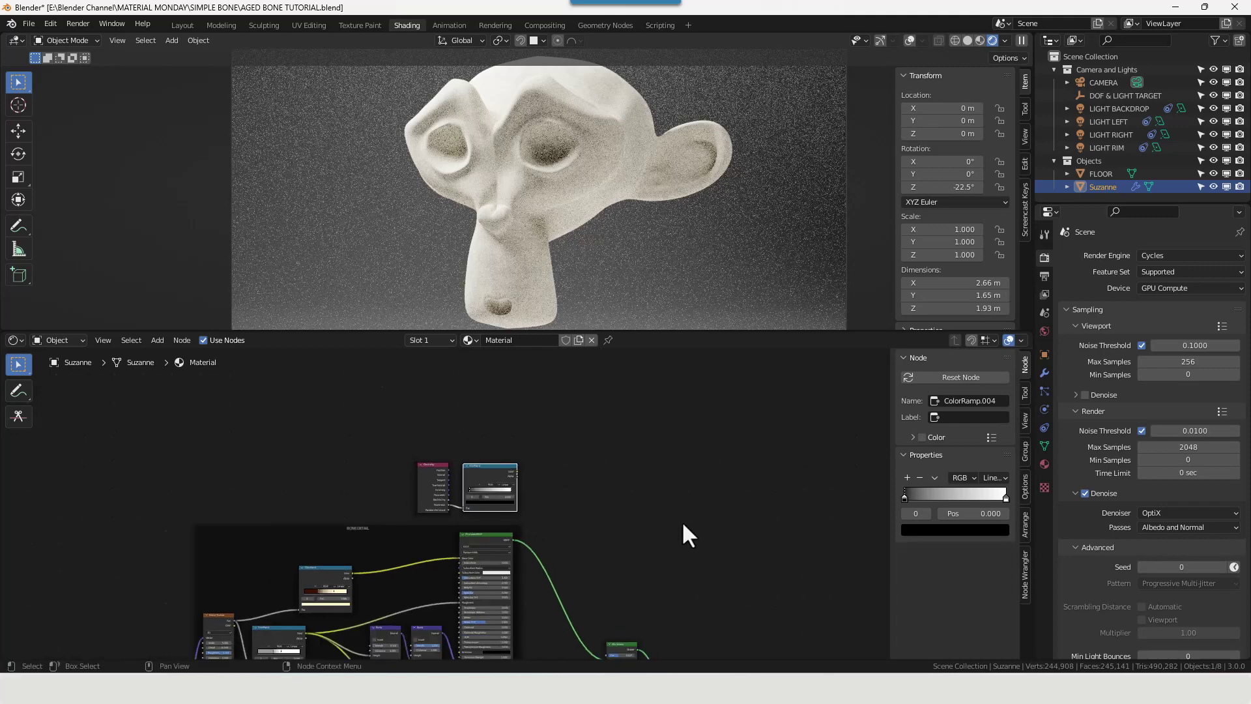
pyautogui.moveTo(682, 522); pyautogui.dragTo(557, 499, button='middle')
pyautogui.moveTo(426, 355); pyautogui.dragTo(551, 607)
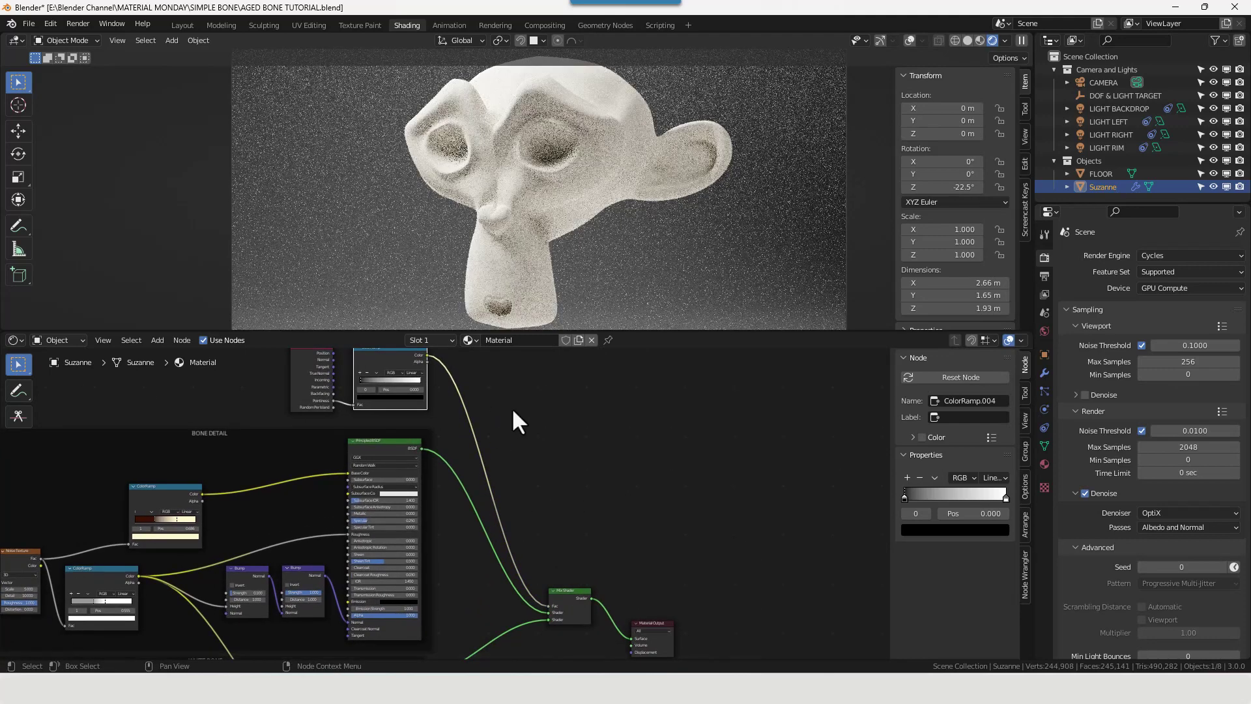
pyautogui.moveTo(517, 419); pyautogui.dragTo(564, 459, button='middle')
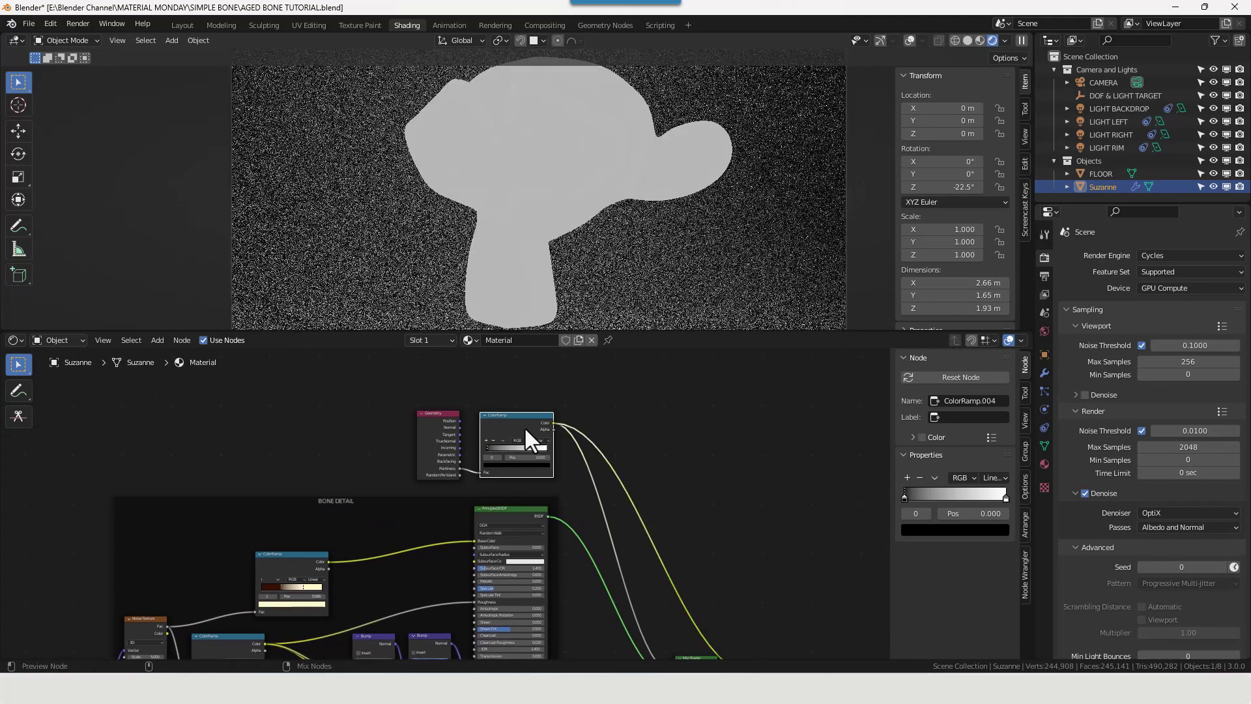
pyautogui.scroll(3, 598, 459)
pyautogui.scroll(4, 549, 515)
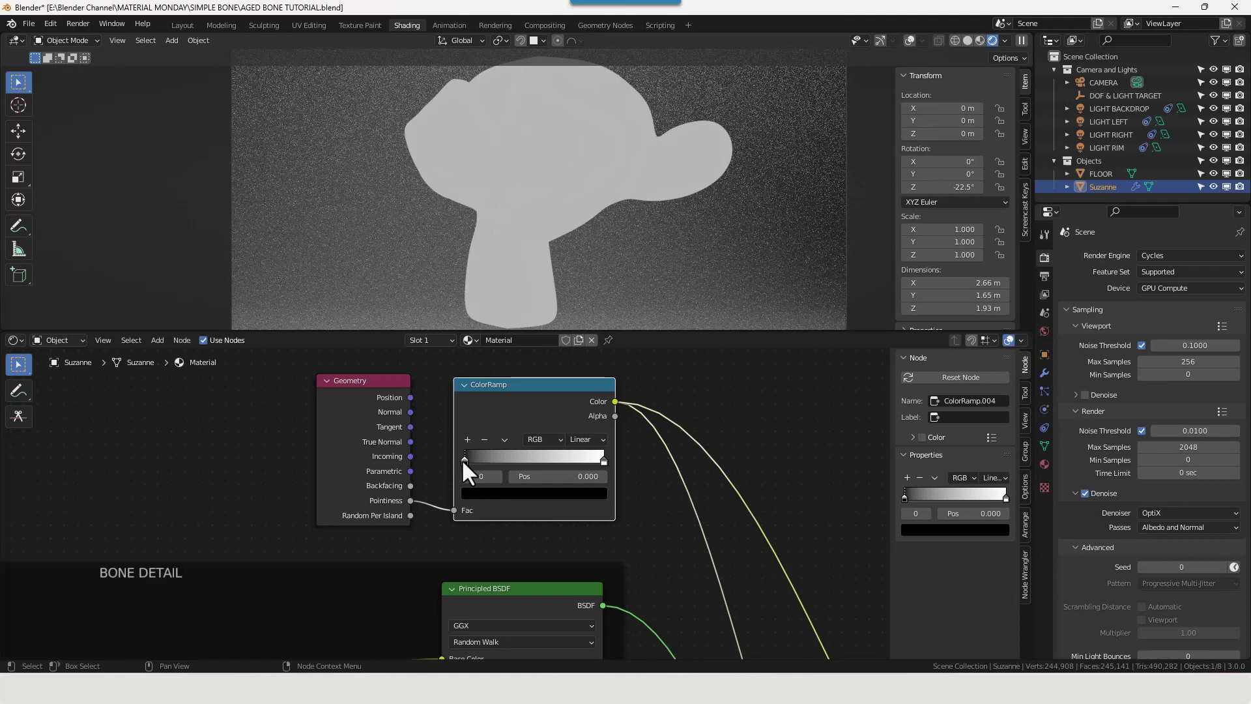
pyautogui.moveTo(462, 459); pyautogui.dragTo(535, 467)
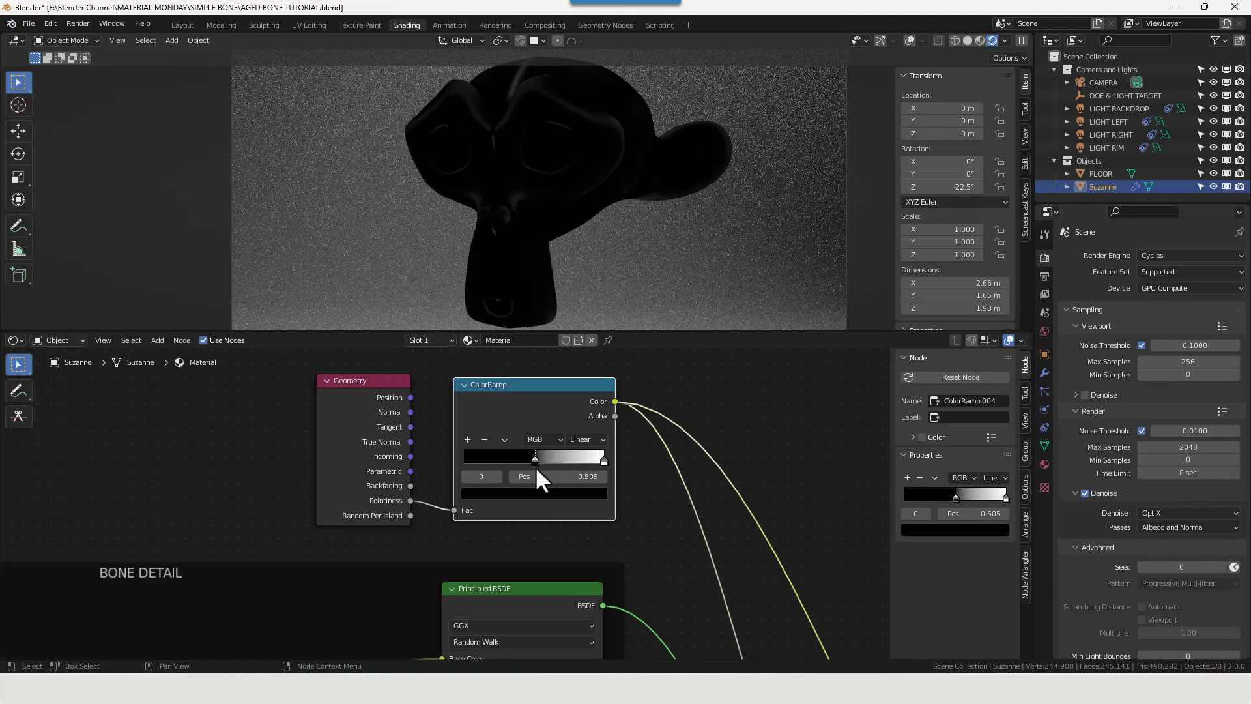
# - Drag the white ColorRamp stop left to about 0.532 for a sharp step near 0.5
pyautogui.moveTo(602, 460); pyautogui.dragTo(534, 465)
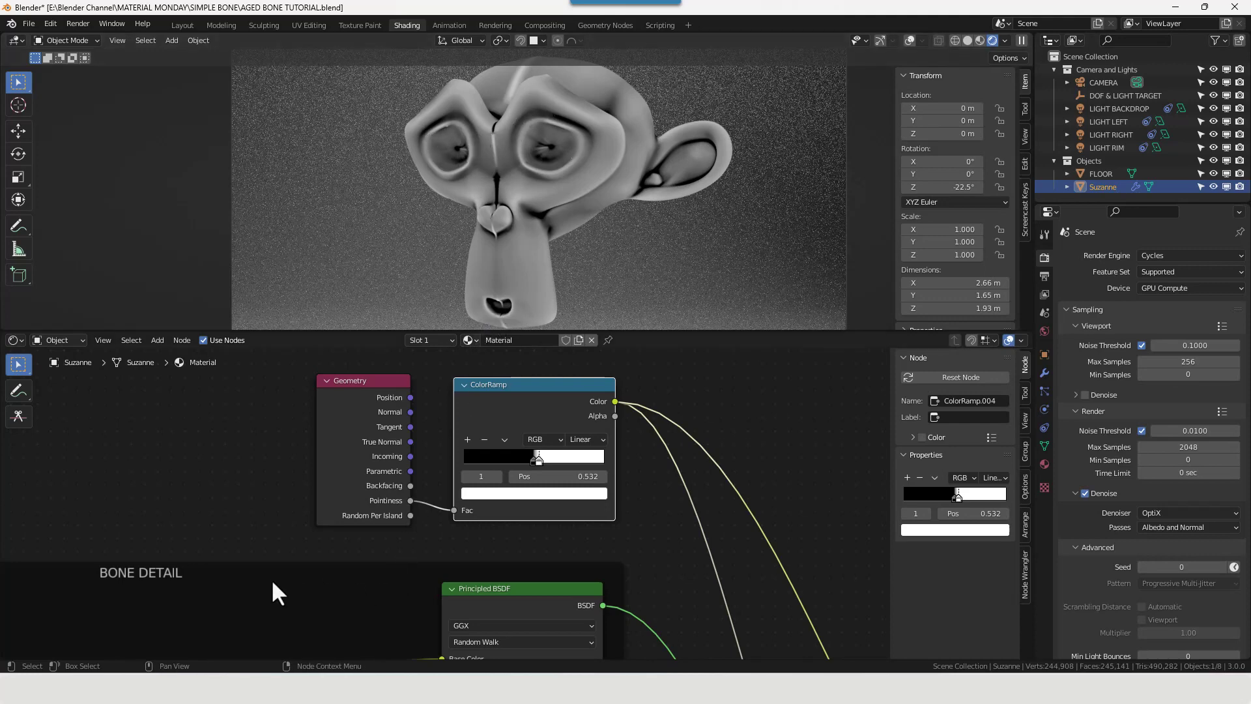
pyautogui.moveTo(271, 590); pyautogui.dragTo(273, 531, button='middle')
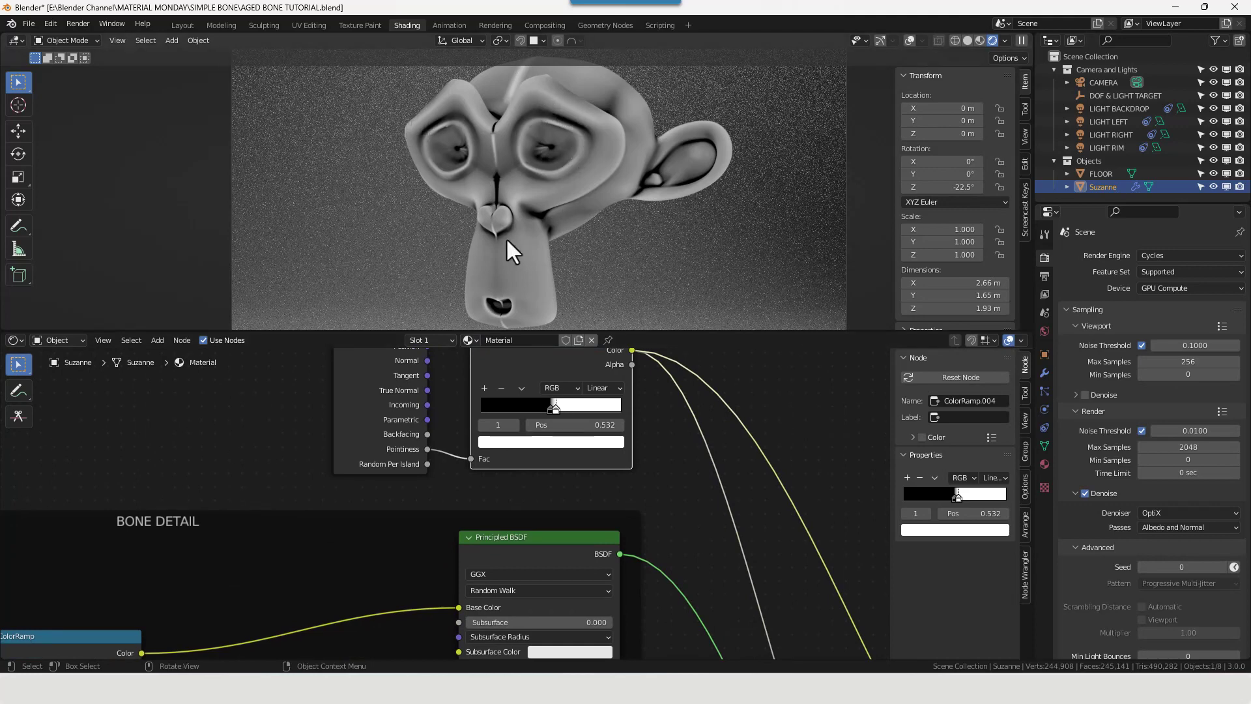
pyautogui.scroll(-5, 658, 525)
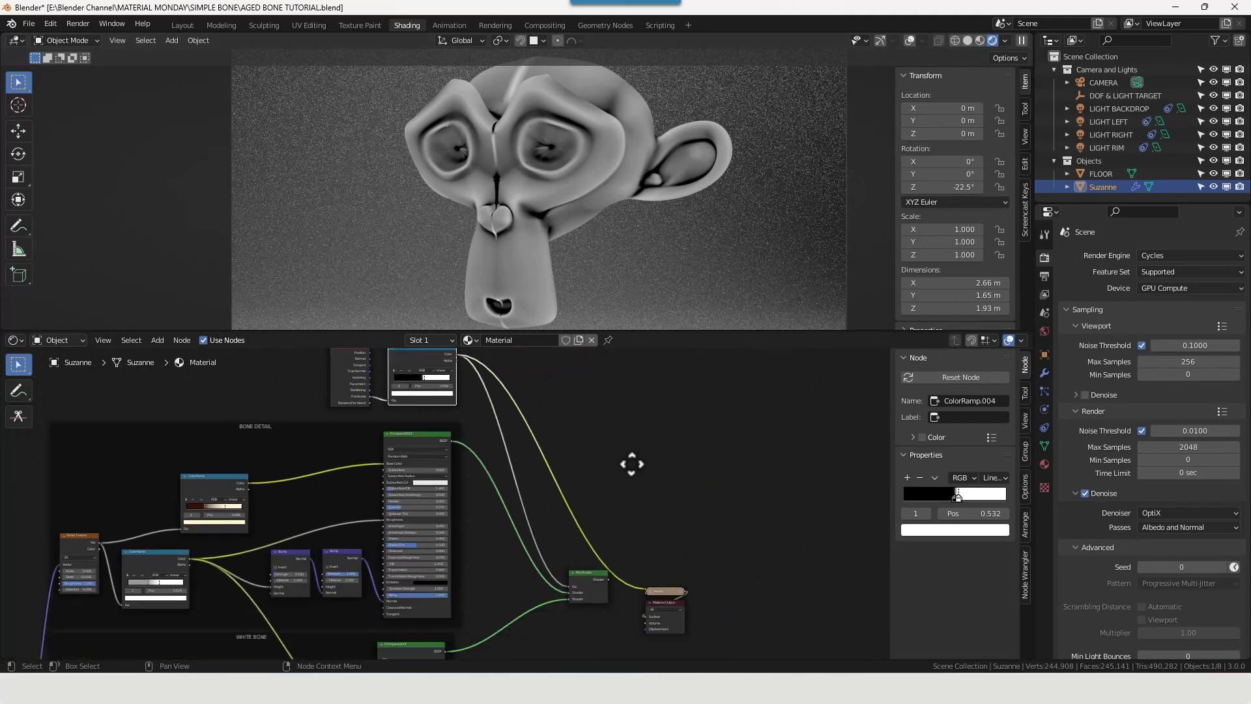
# - Show the full bone material through the Mix Shader again and select the Geometry and ColorRamp nodes
pyautogui.keyDown('ctrl'); pyautogui.keyDown('shift'); pyautogui.click(561, 528); pyautogui.keyUp('shift'); pyautogui.keyUp('ctrl')
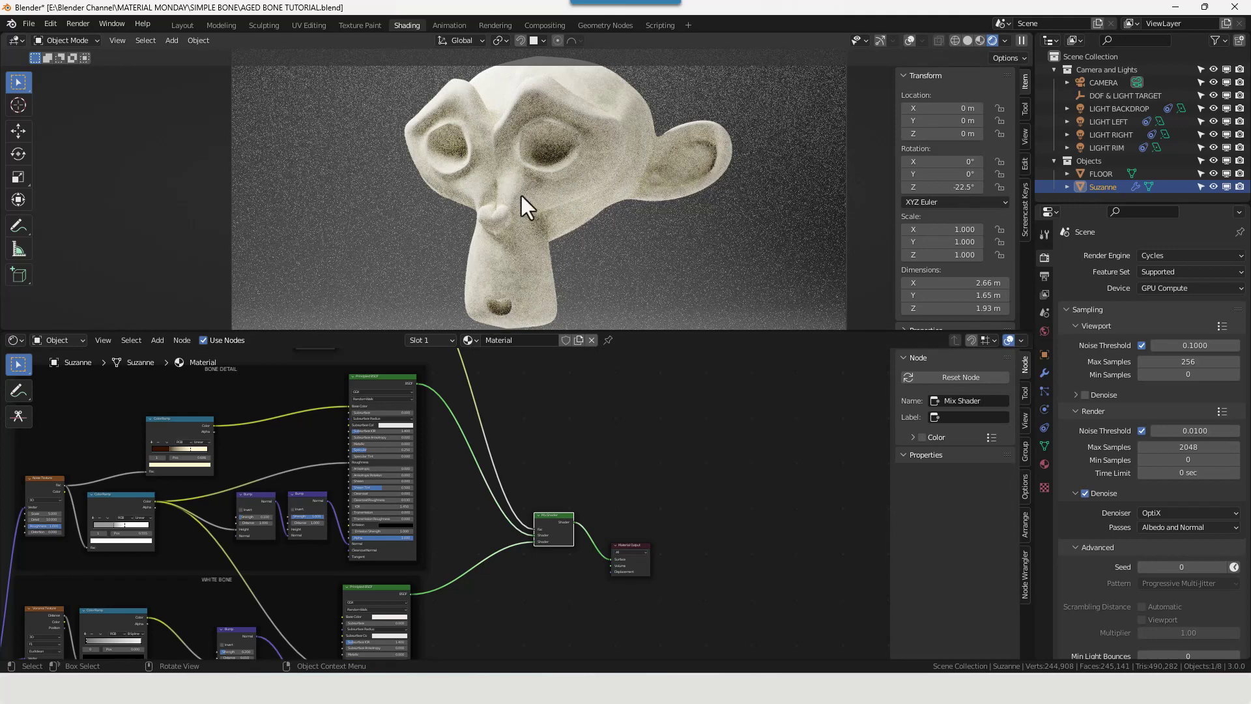
pyautogui.scroll(-3, 603, 447)
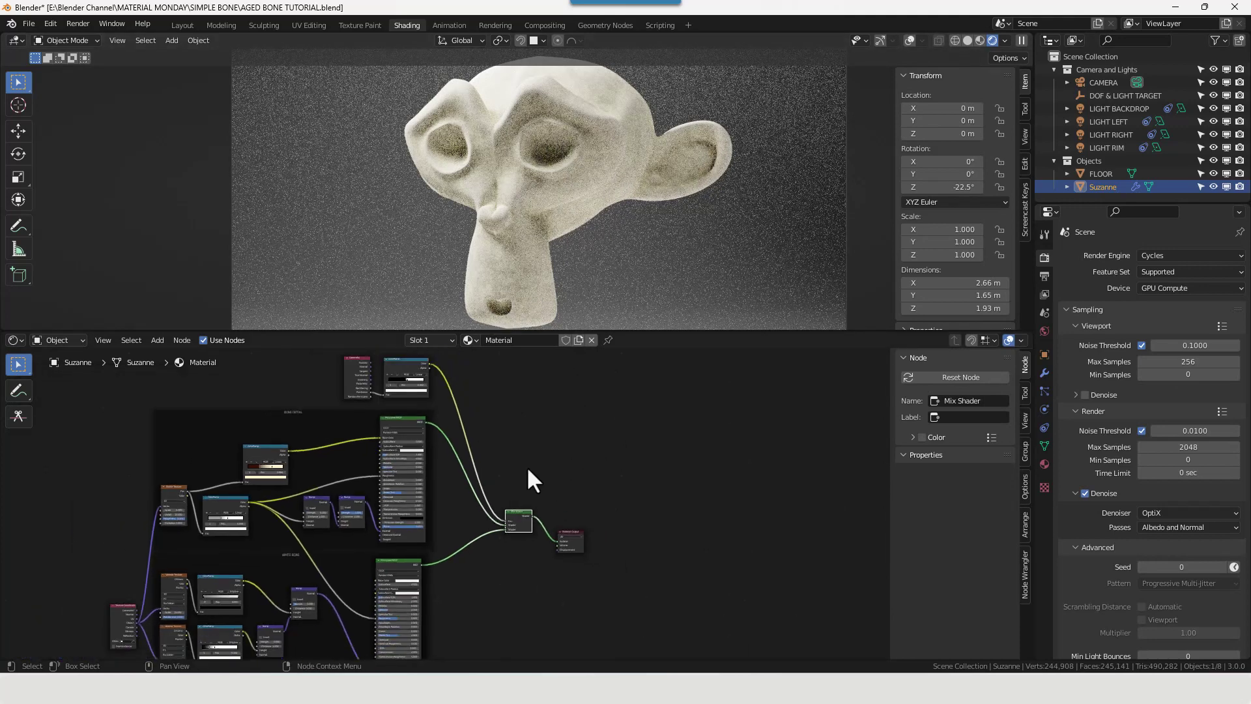
pyautogui.moveTo(531, 480); pyautogui.dragTo(638, 505, button='middle')
pyautogui.moveTo(404, 368); pyautogui.dragTo(553, 430)
# - Wrap the Geometry and Pointiness ColorRamp nodes in an uncoloured frame labelled 'SHADING'
pyautogui.press('shift')
pyautogui.rightClick(553, 430)
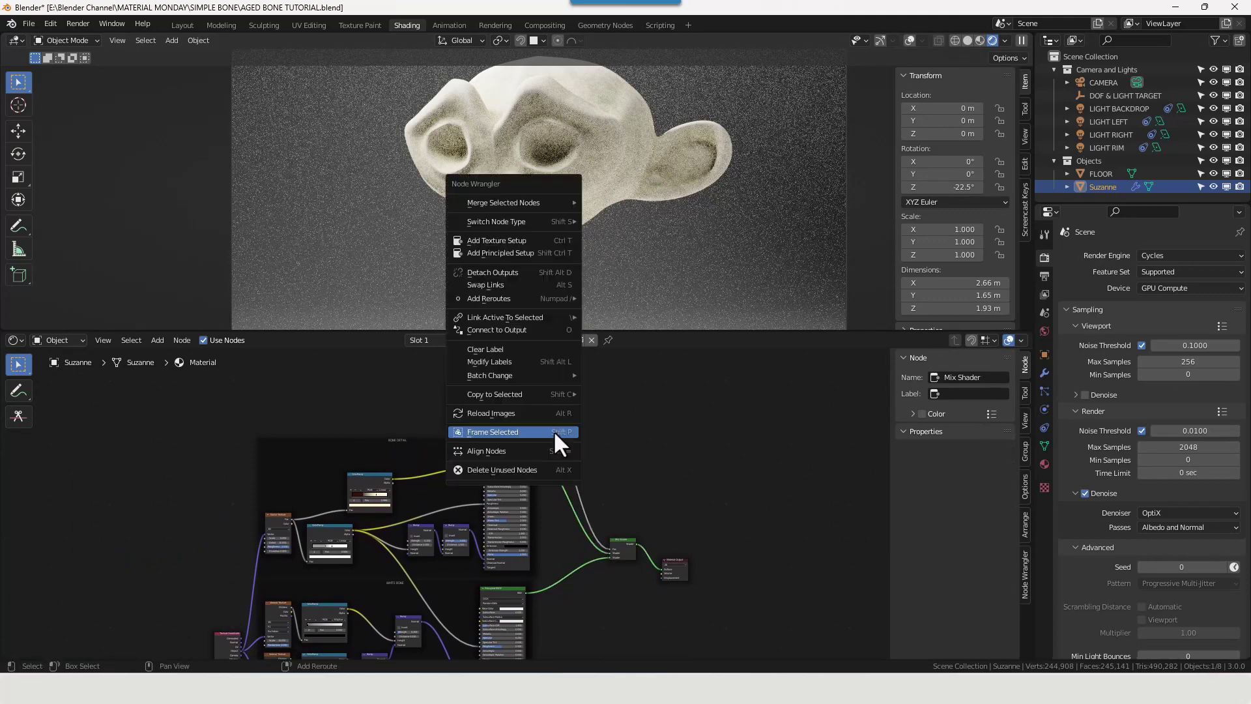
pyautogui.click(553, 428)
pyautogui.click(946, 418)
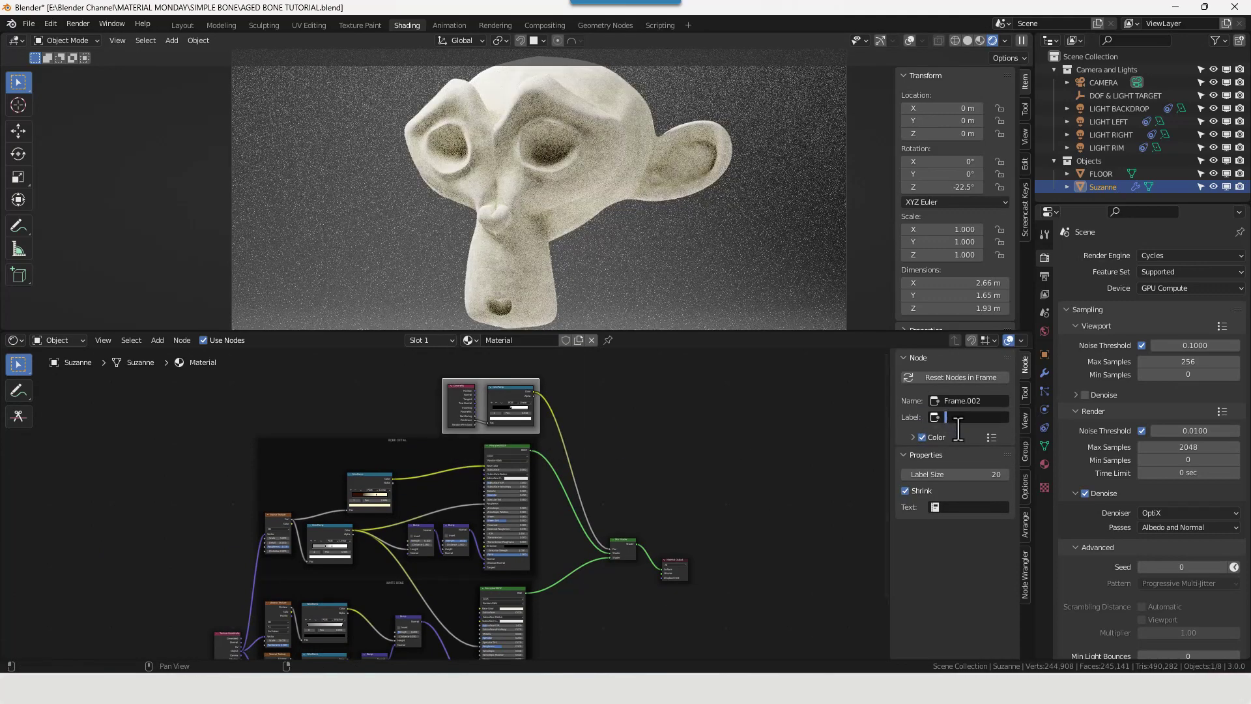
pyautogui.write('SHADING')
pyautogui.press('Return')
pyautogui.click(922, 438)
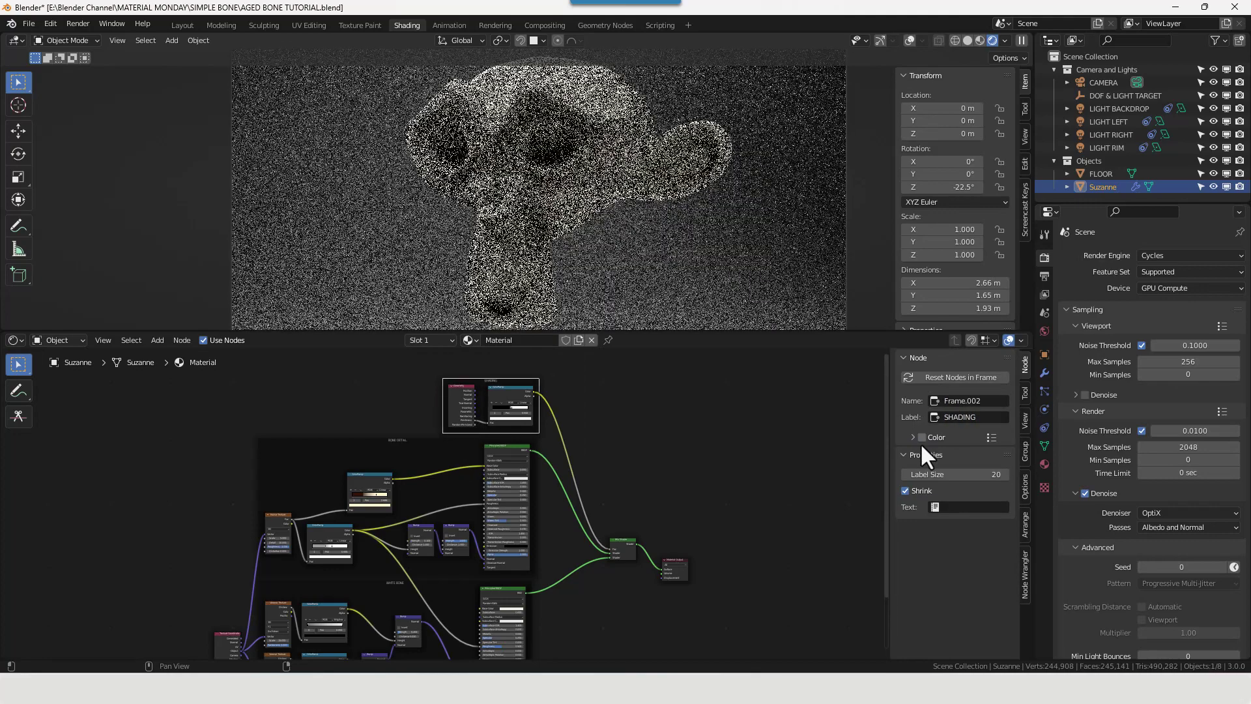
pyautogui.moveTo(659, 502); pyautogui.dragTo(679, 466, button='middle')
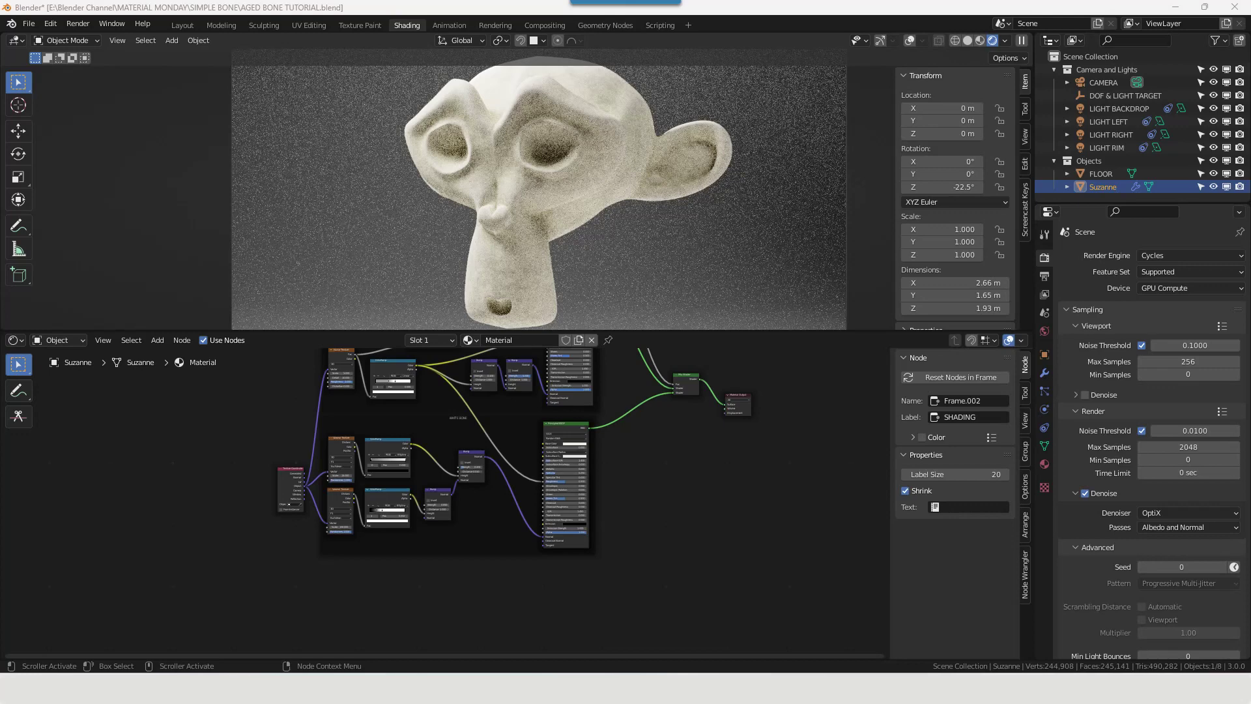
pyautogui.click(339, 606)
# - Below the WHITE BONE frame, add a Noise Texture node and a Mix node beside it
pyautogui.moveTo(339, 606); pyautogui.dragTo(564, 512, button='middle')
pyautogui.scroll(2, 631, 475)
pyautogui.moveTo(631, 475); pyautogui.dragTo(559, 528, button='middle')
pyautogui.hotkey('shift', 'a')
pyautogui.click(515, 511)
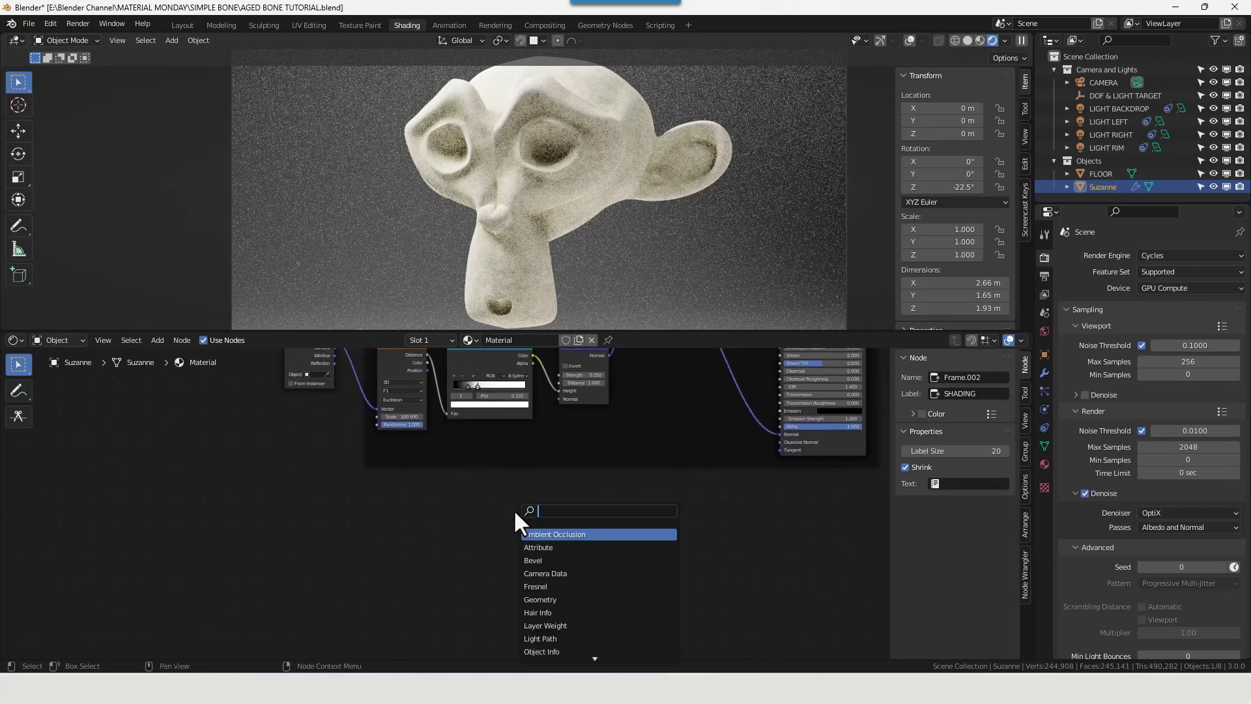
pyautogui.write('noise')
pyautogui.press('Down')
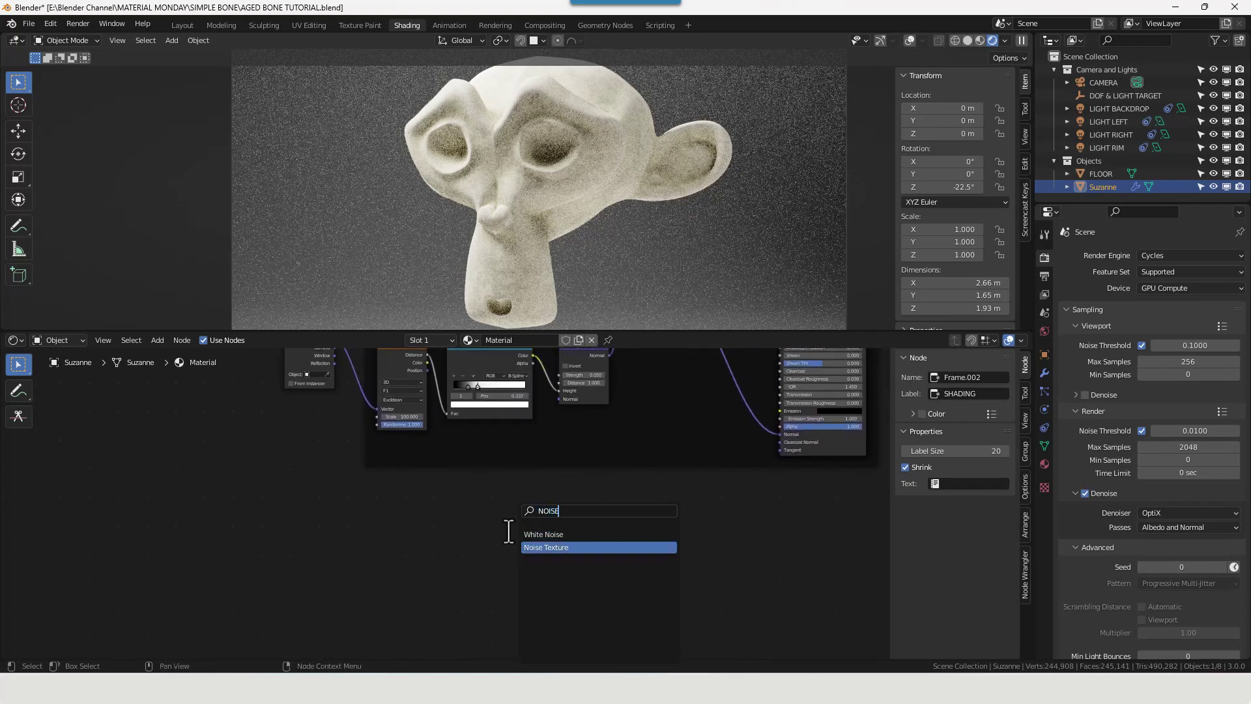
pyautogui.press('Return')
pyautogui.click(390, 551)
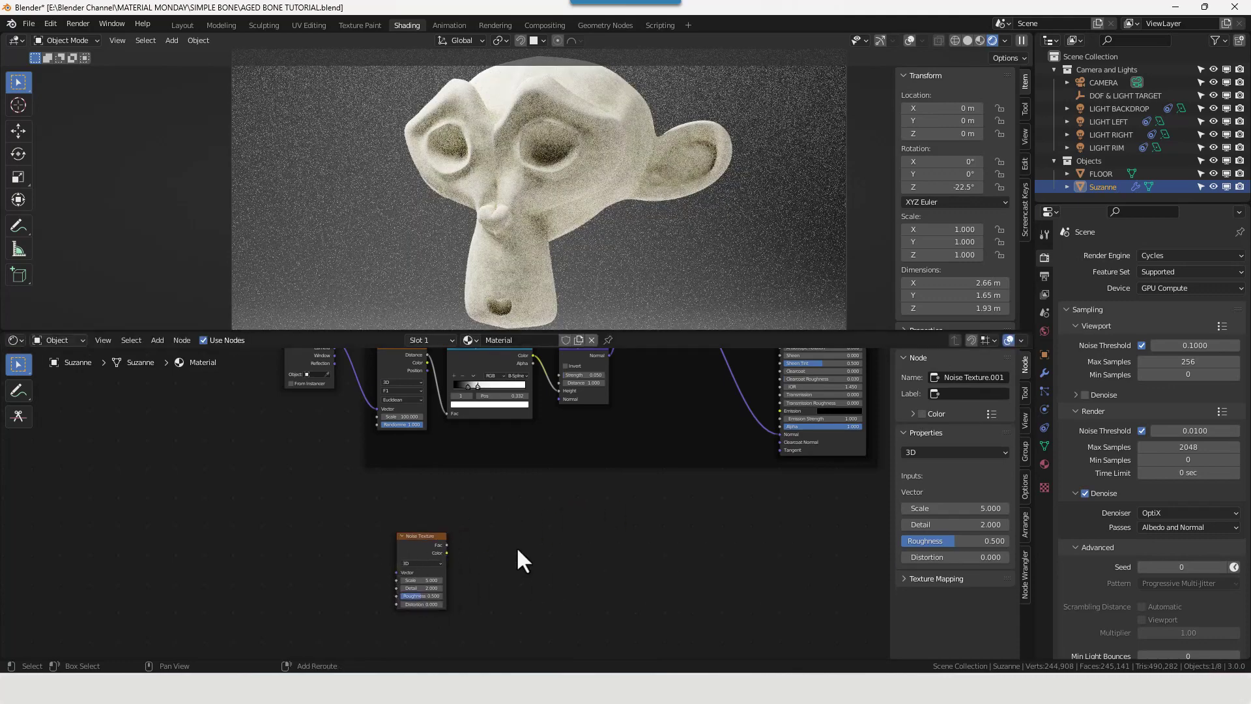
pyautogui.hotkey('shift', 'a')
pyautogui.moveTo(519, 552)
pyautogui.click(500, 506)
pyautogui.write('MIX')
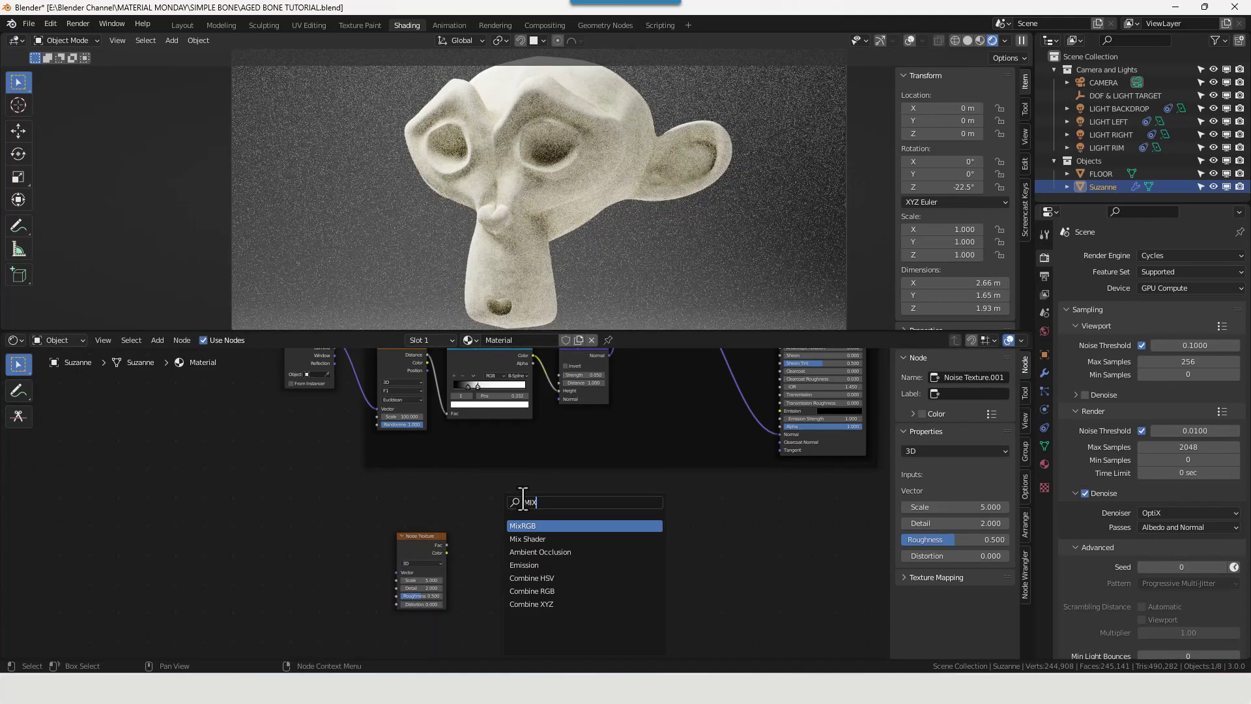
pyautogui.press('Return')
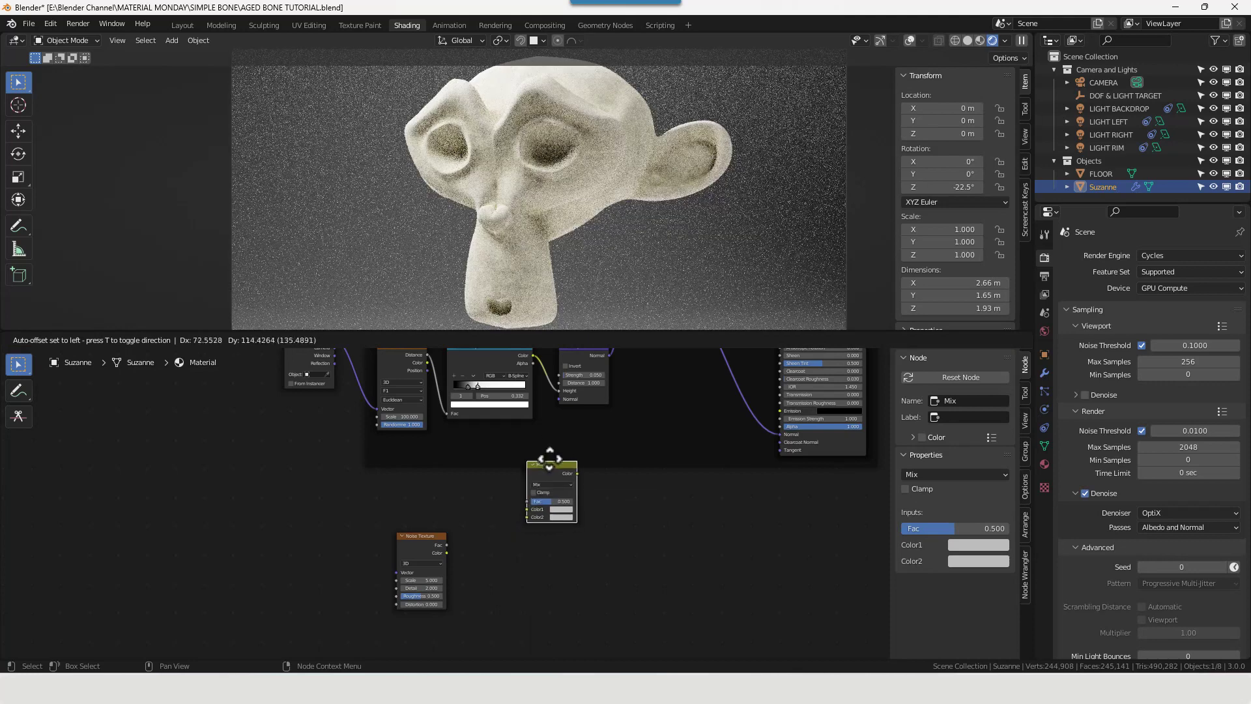
pyautogui.click(506, 520)
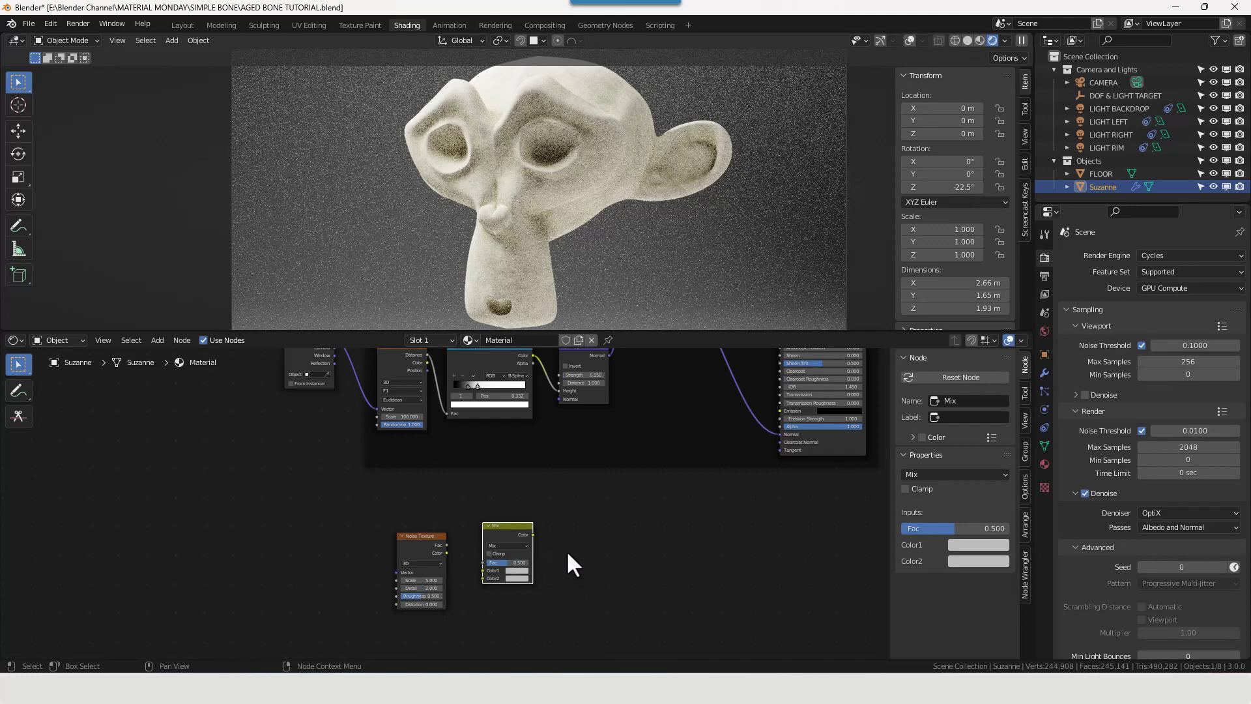
# - Add a Voronoi Texture and a ColorRamp to the right, then shift the four nodes left
pyautogui.hotkey('shift', 'a')
pyautogui.click(579, 511)
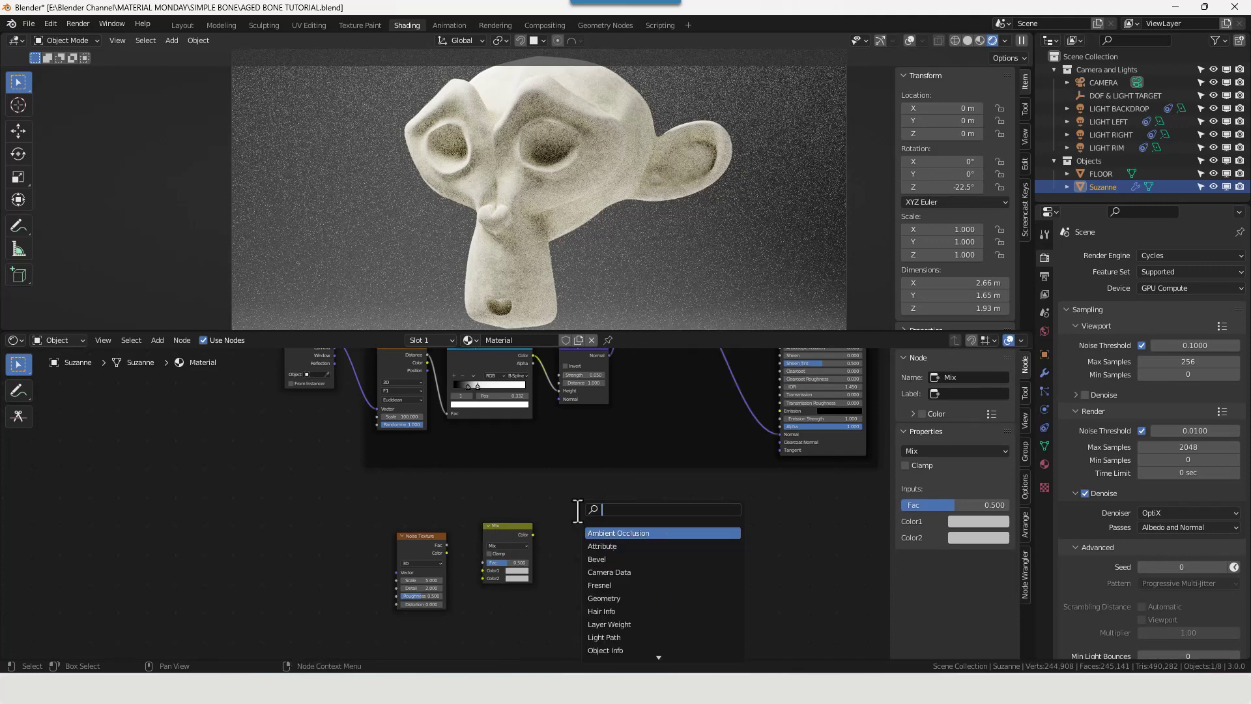
pyautogui.write('voro')
pyautogui.press('Return')
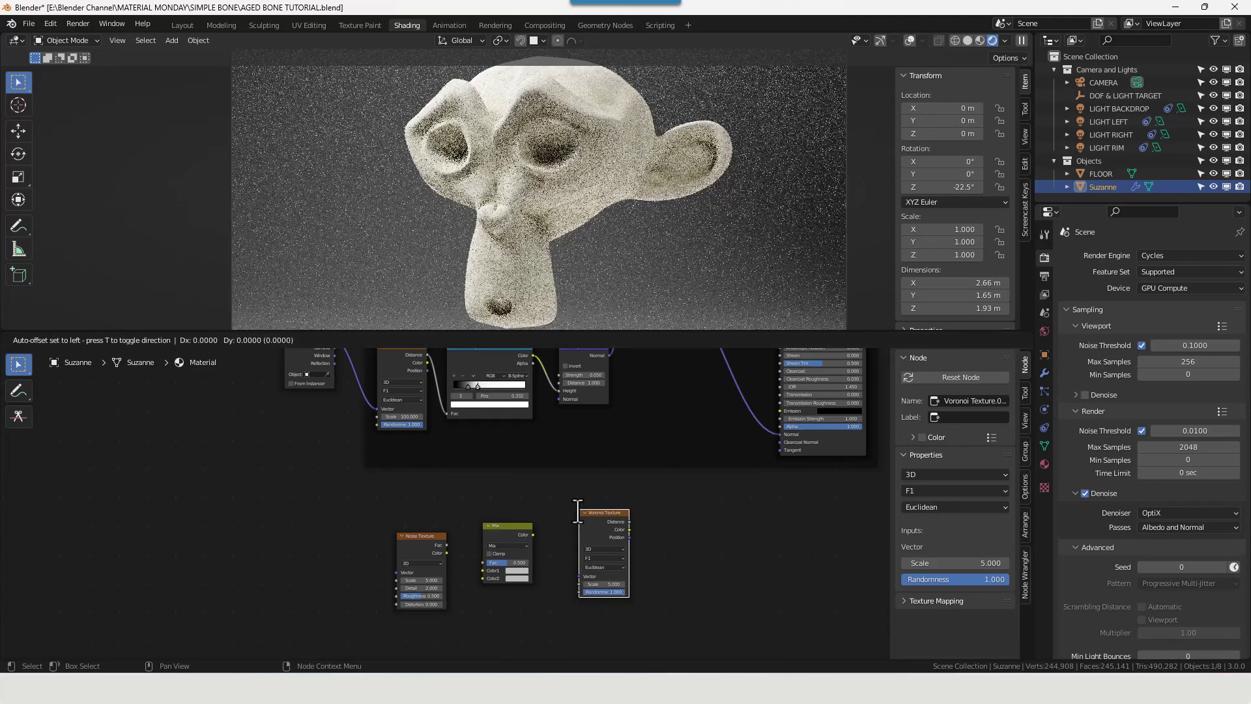
pyautogui.click(570, 517)
pyautogui.hotkey('shift', 'a')
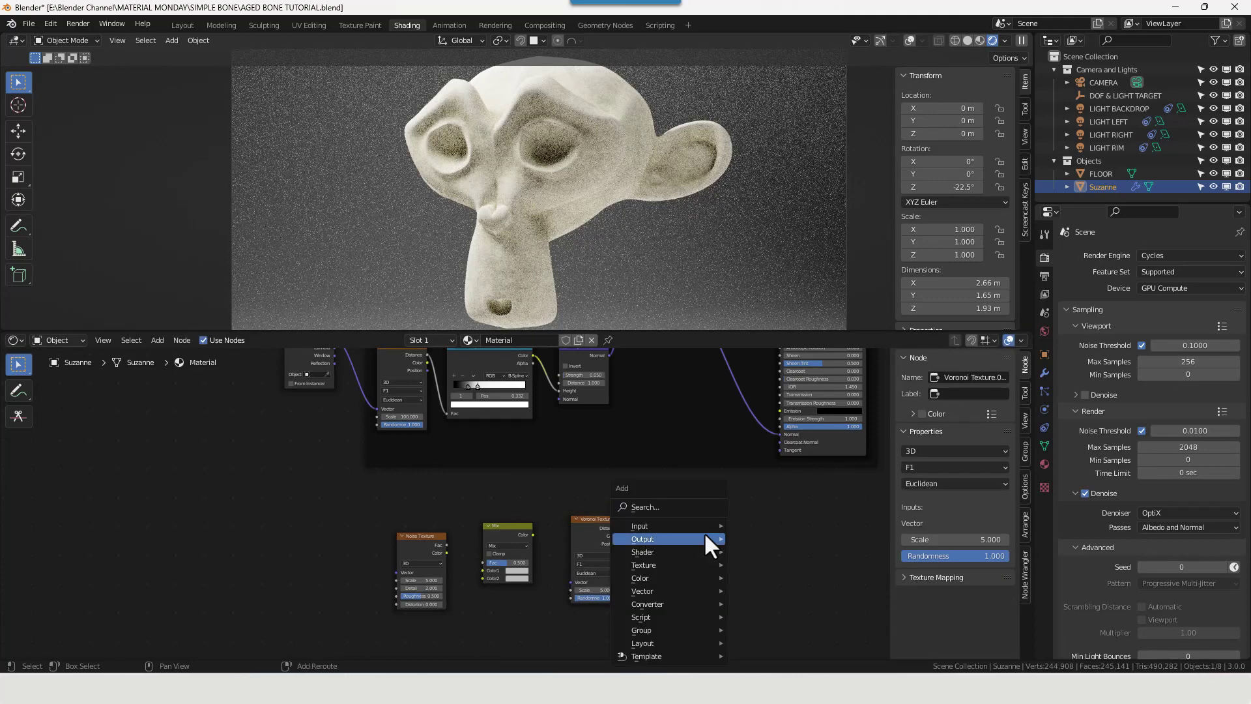
pyautogui.click(683, 506)
pyautogui.write('color ramp')
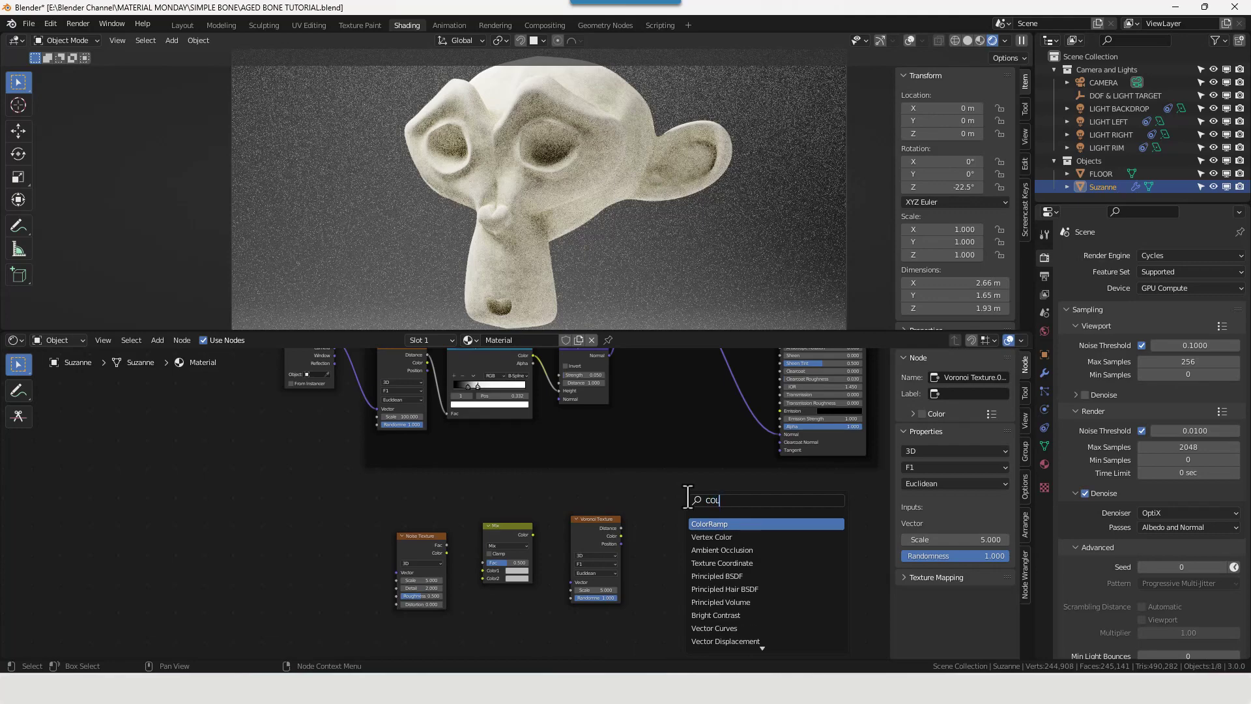
pyautogui.press('Return')
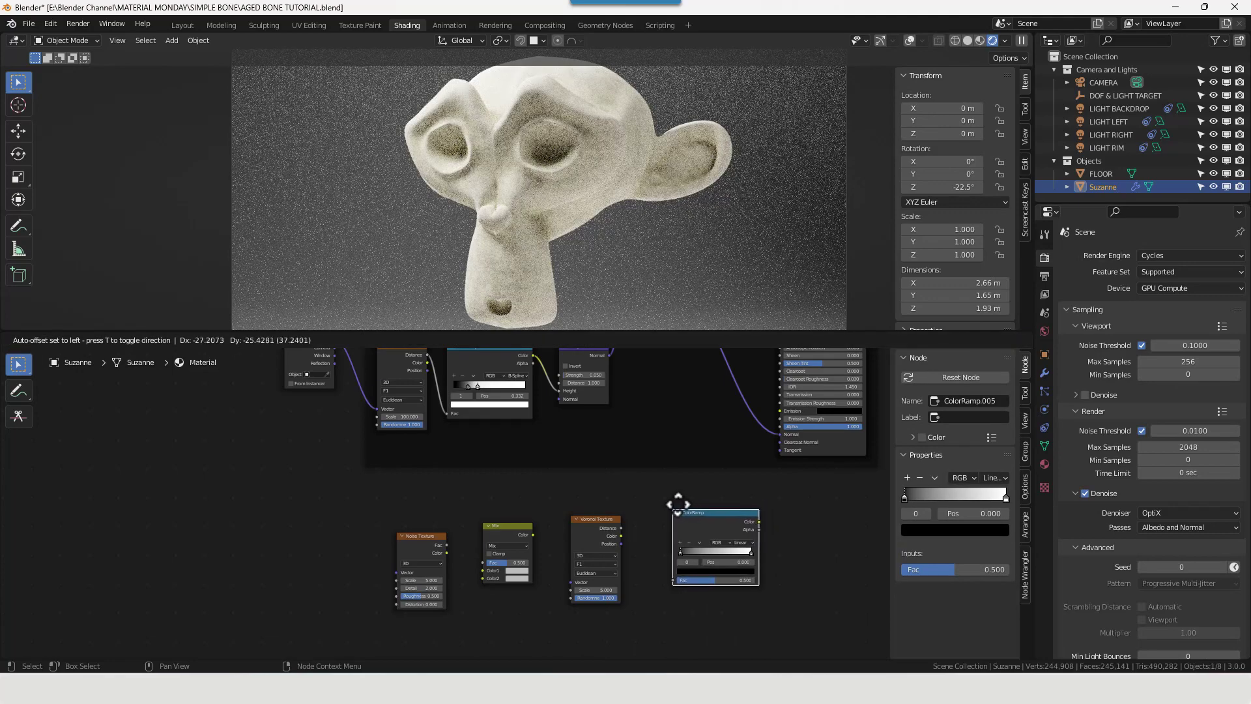
pyautogui.click(668, 509)
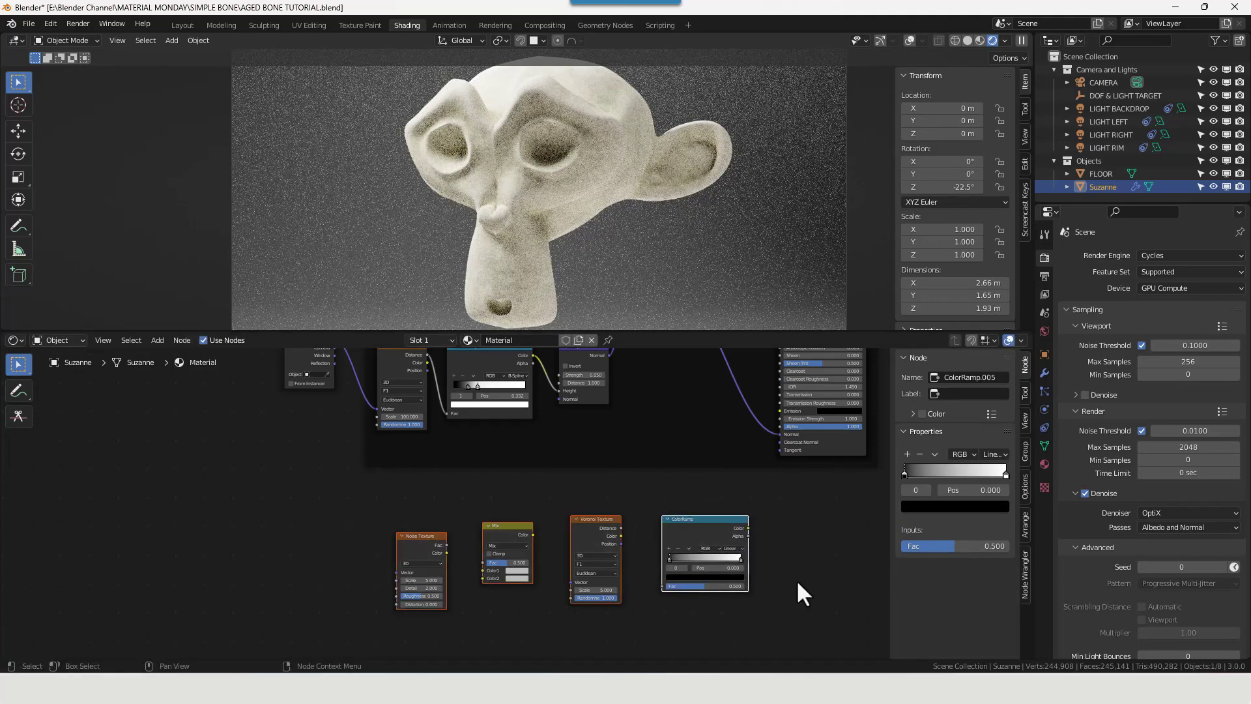
pyautogui.moveTo(737, 541); pyautogui.dragTo(646, 538)
pyautogui.scroll(-4, 684, 567)
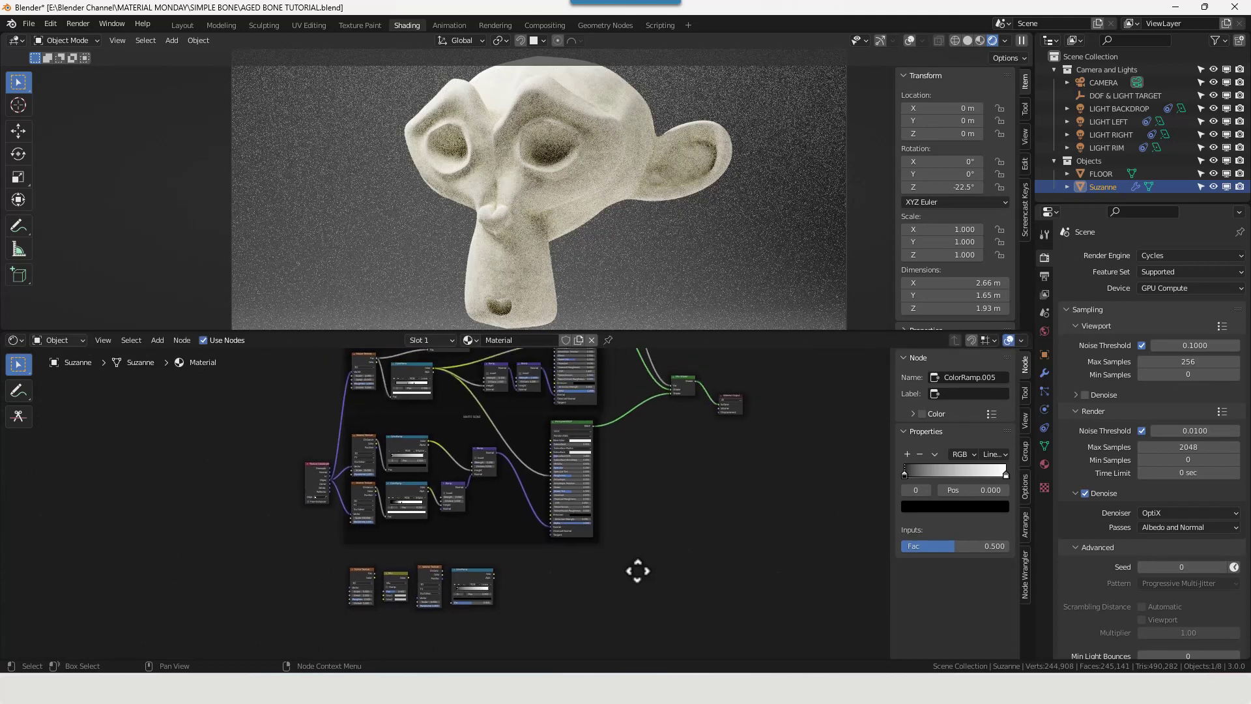
# - Preview the ColorRamp and chain Voronoi Distance→Fac, Mix Color→Voronoi Vector, Noise Color→Mix Color1
pyautogui.keyDown('ctrl'); pyautogui.keyDown('shift'); pyautogui.click(482, 577); pyautogui.keyUp('shift'); pyautogui.keyUp('ctrl')
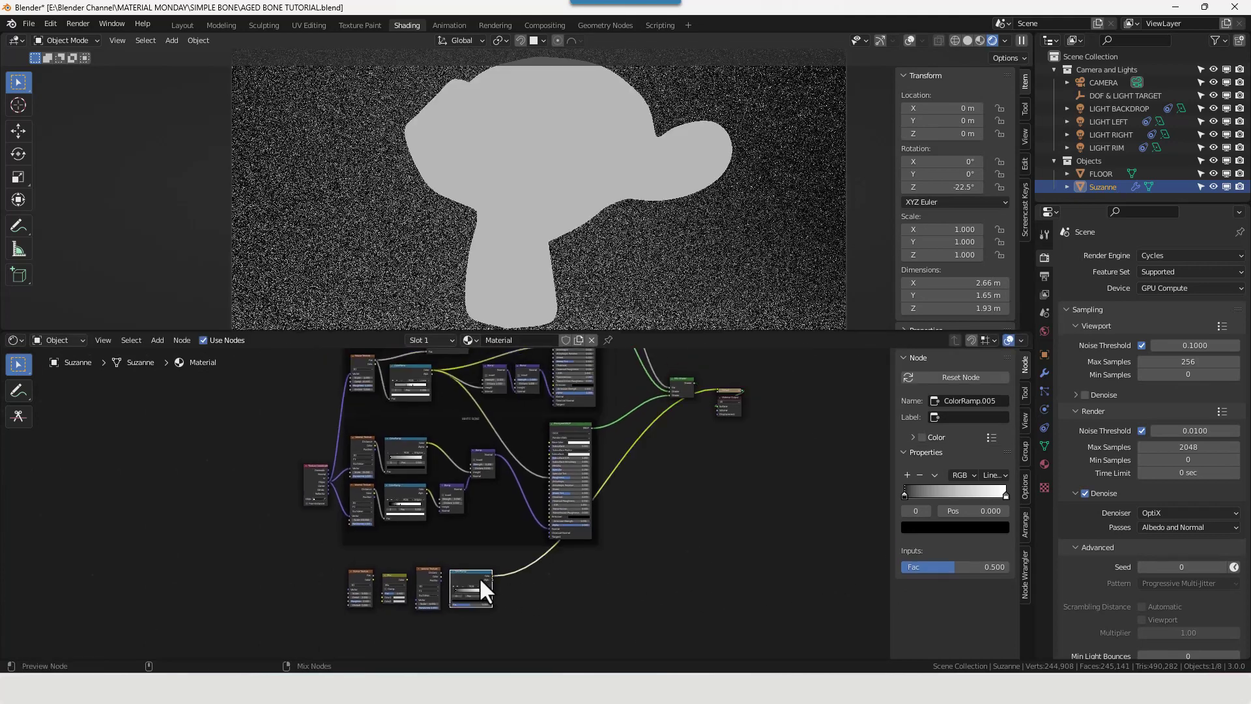
pyautogui.moveTo(508, 593); pyautogui.dragTo(612, 555, button='middle')
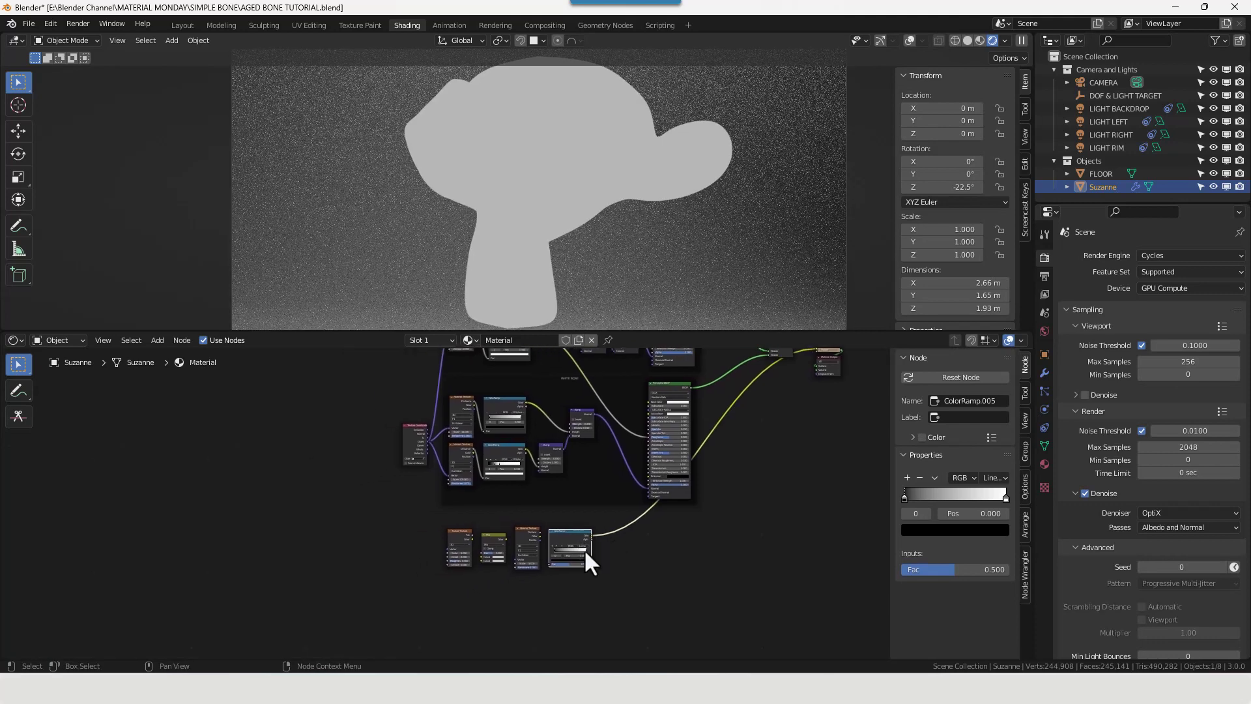
pyautogui.scroll(3, 399, 543)
pyautogui.scroll(1, 600, 593)
pyautogui.moveTo(599, 592); pyautogui.dragTo(485, 487, button='middle')
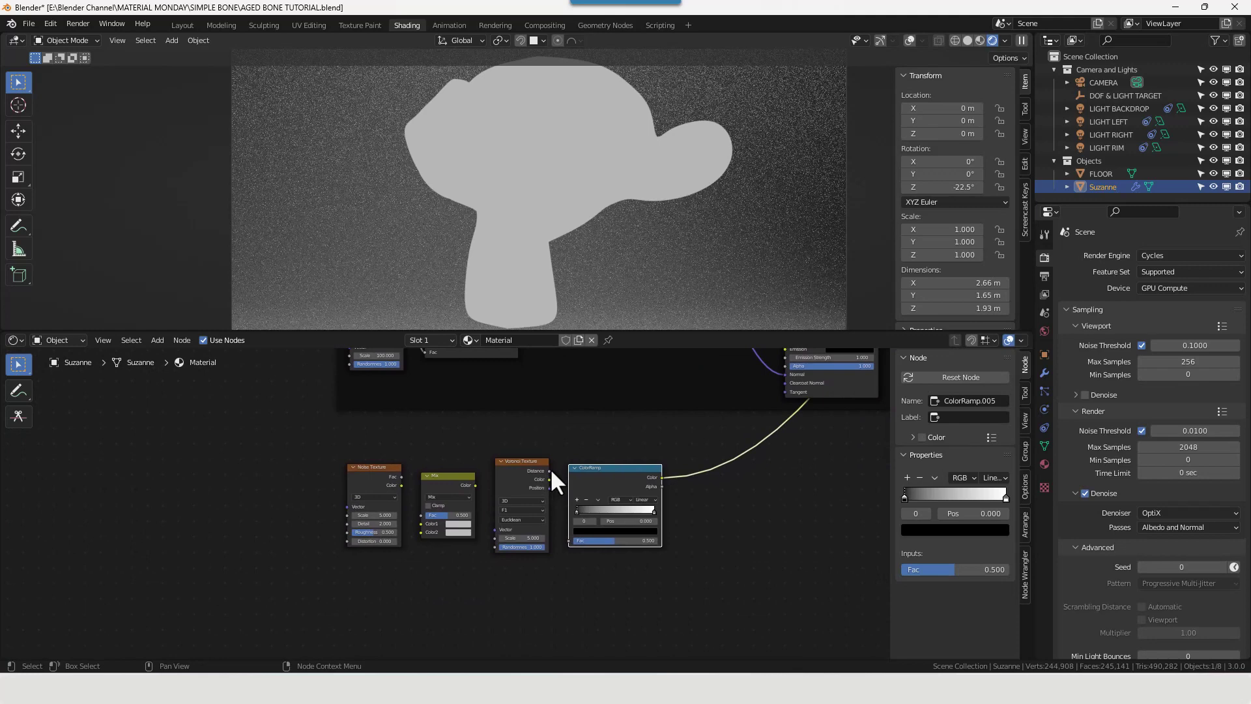
pyautogui.moveTo(549, 470); pyautogui.dragTo(569, 541)
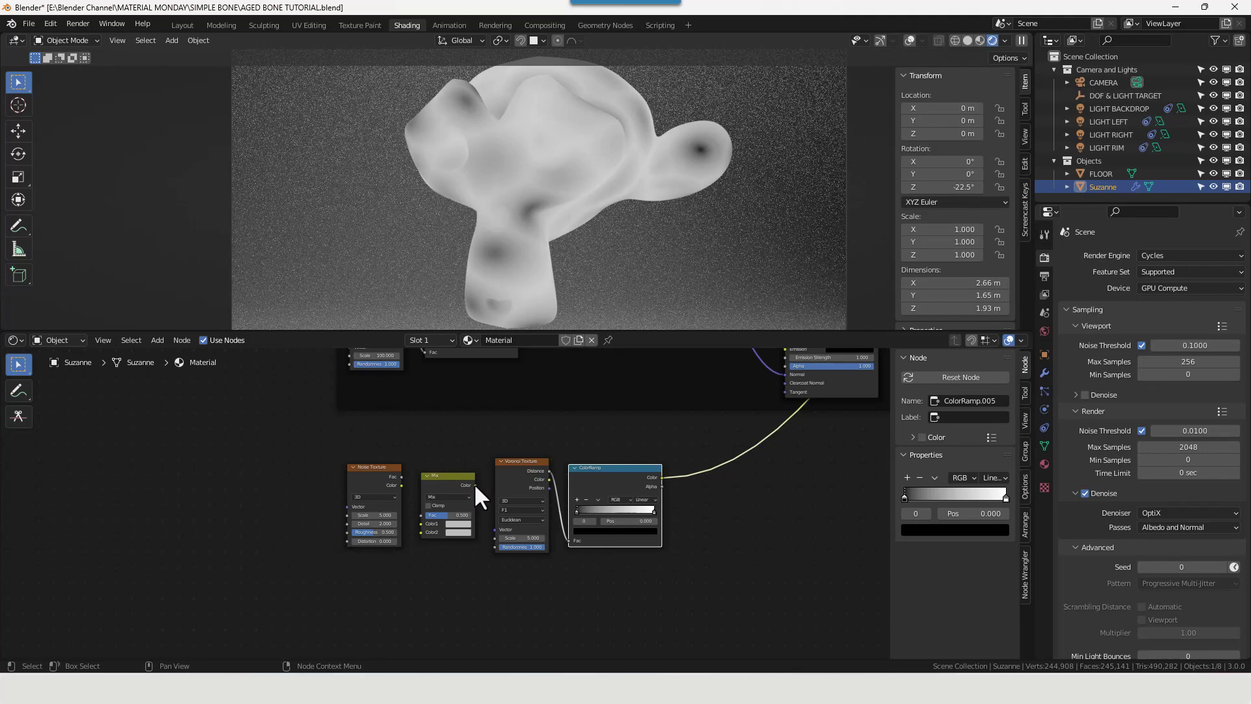
pyautogui.moveTo(476, 485); pyautogui.dragTo(492, 441)
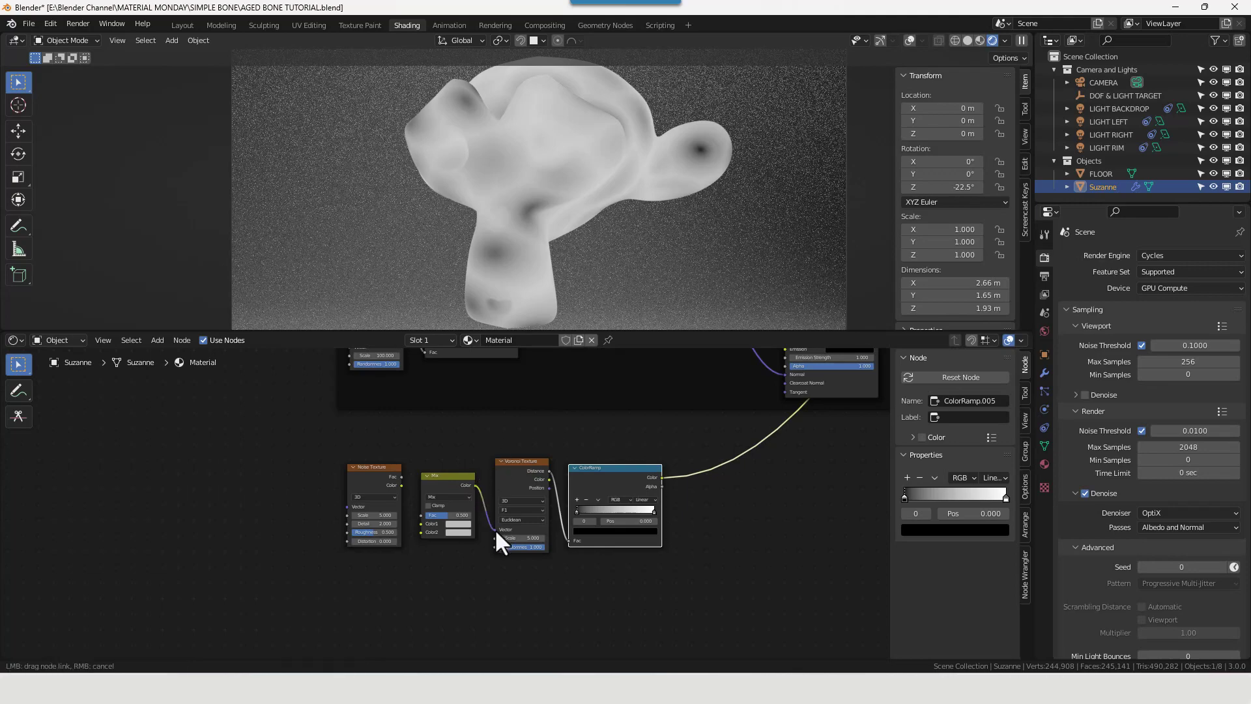
pyautogui.moveTo(495, 530); pyautogui.dragTo(495, 529)
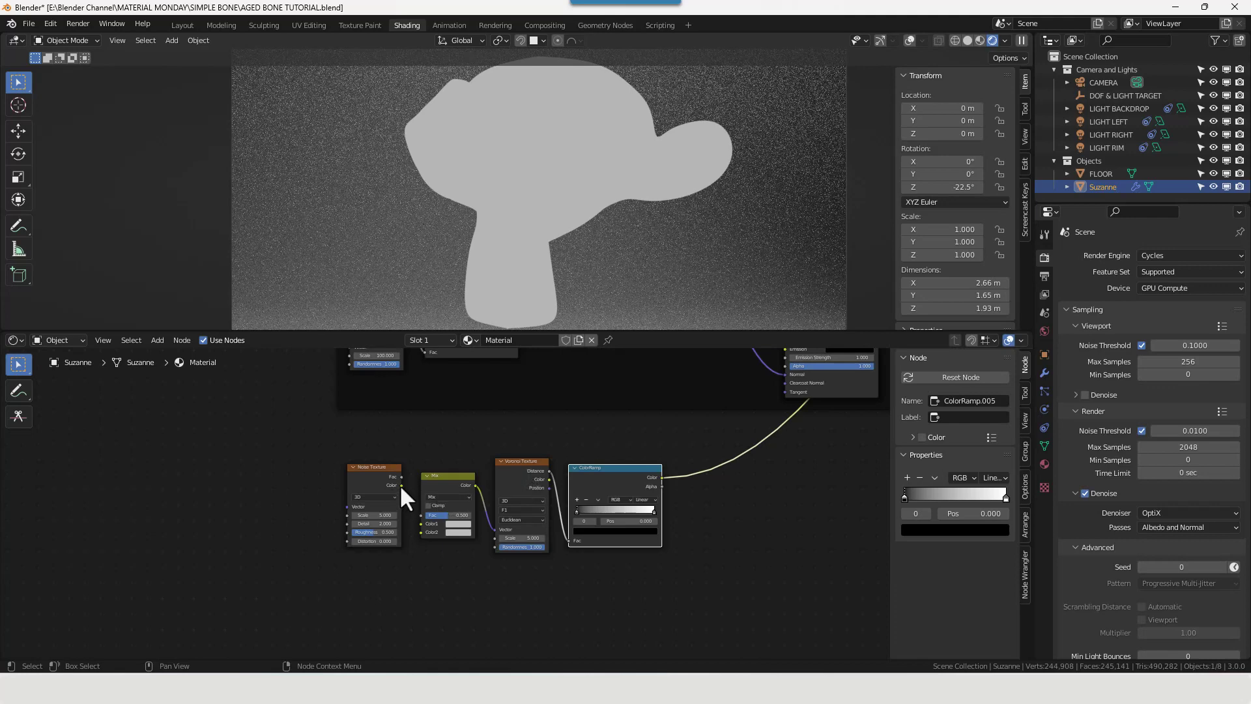
pyautogui.moveTo(401, 484); pyautogui.dragTo(422, 524)
pyautogui.moveTo(389, 475); pyautogui.dragTo(373, 529)
# - Connect Texture Coordinate Object to the Noise Texture Vector and the Mix Color2 input
pyautogui.moveTo(333, 491); pyautogui.dragTo(307, 393, button='middle')
pyautogui.moveTo(316, 368); pyautogui.dragTo(342, 621)
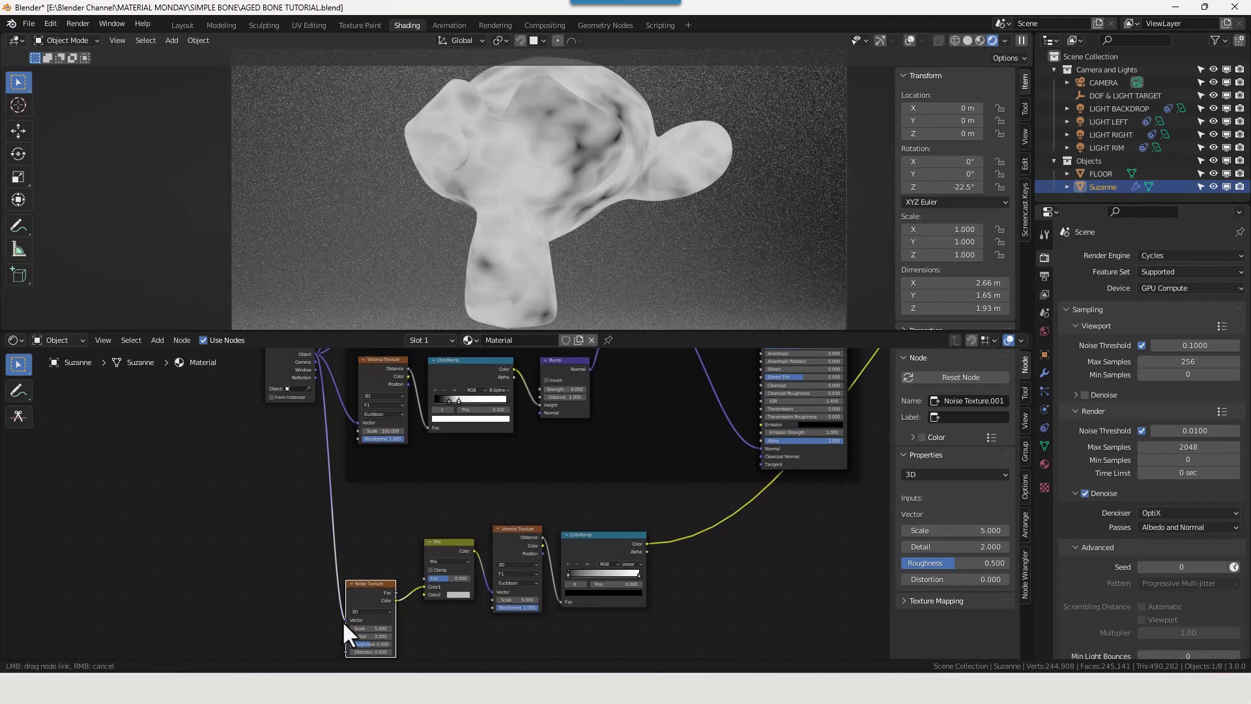
pyautogui.moveTo(327, 631); pyautogui.dragTo(307, 541, button='middle')
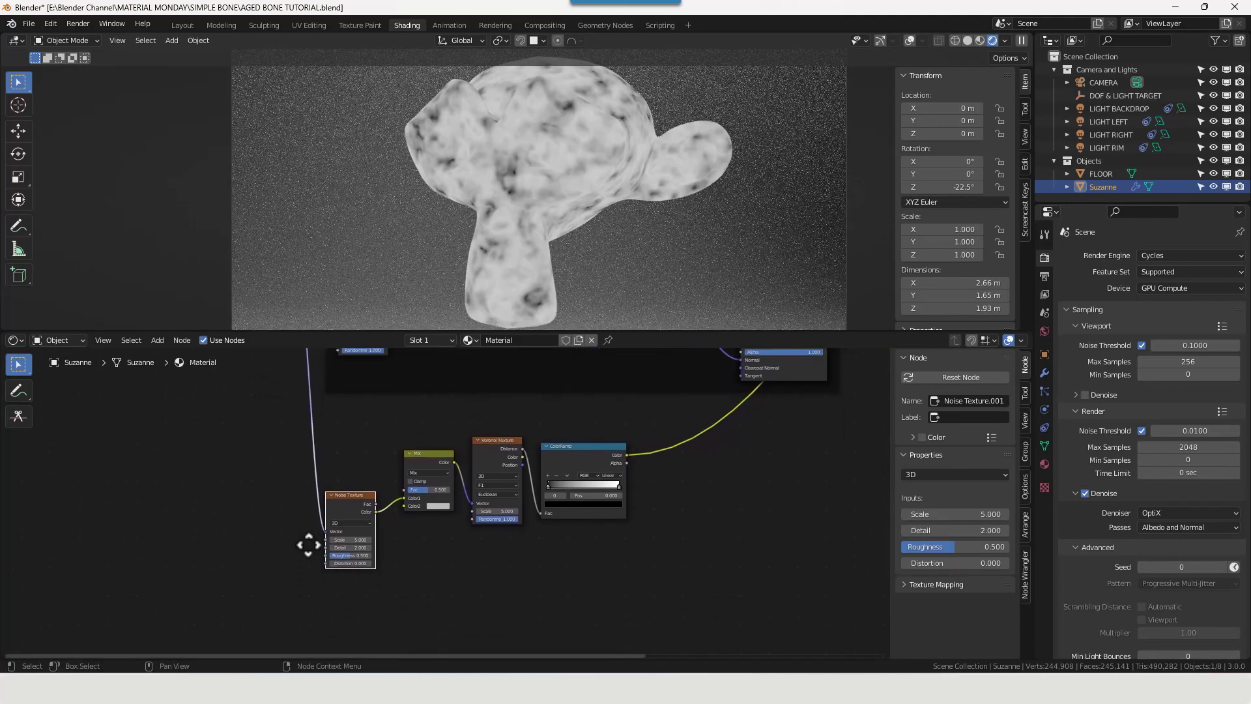
pyautogui.scroll(2, 417, 547)
pyautogui.moveTo(417, 547); pyautogui.dragTo(512, 554, button='middle')
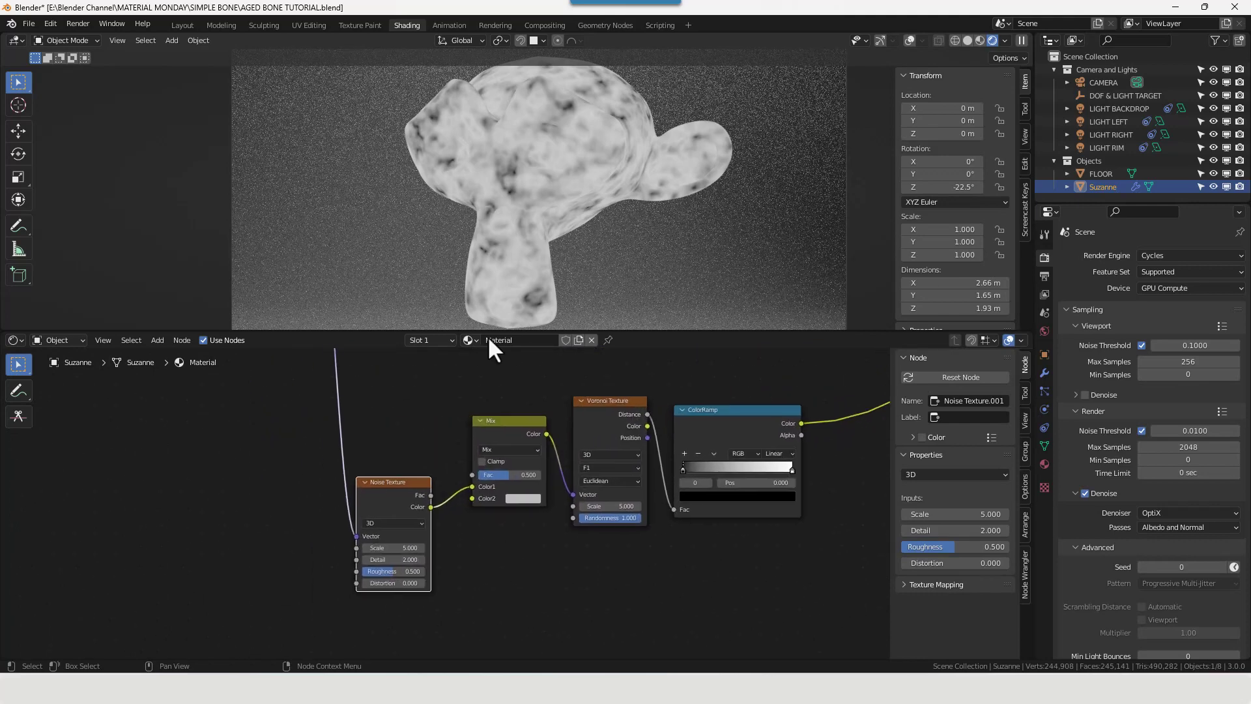
pyautogui.scroll(1, 449, 512)
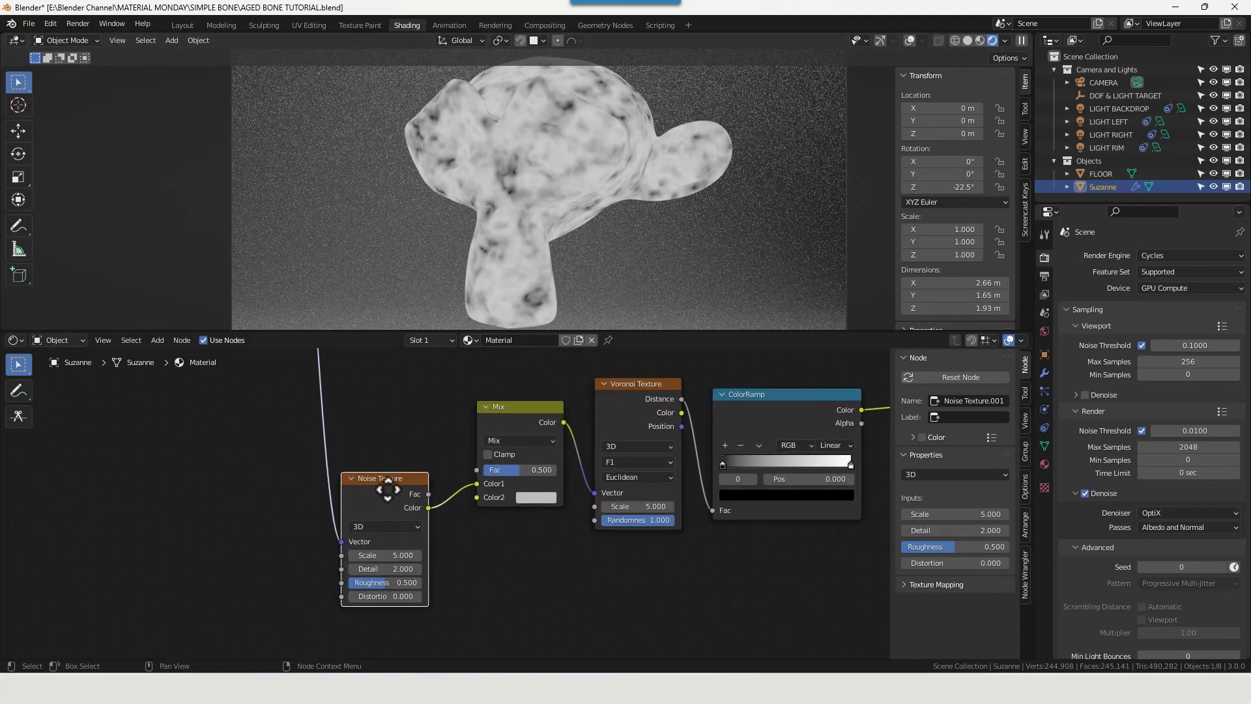
pyautogui.moveTo(389, 489); pyautogui.dragTo(397, 479)
pyautogui.scroll(-3, 397, 480)
pyautogui.moveTo(392, 471); pyautogui.dragTo(289, 518, button='middle')
pyautogui.moveTo(302, 384); pyautogui.dragTo(388, 606)
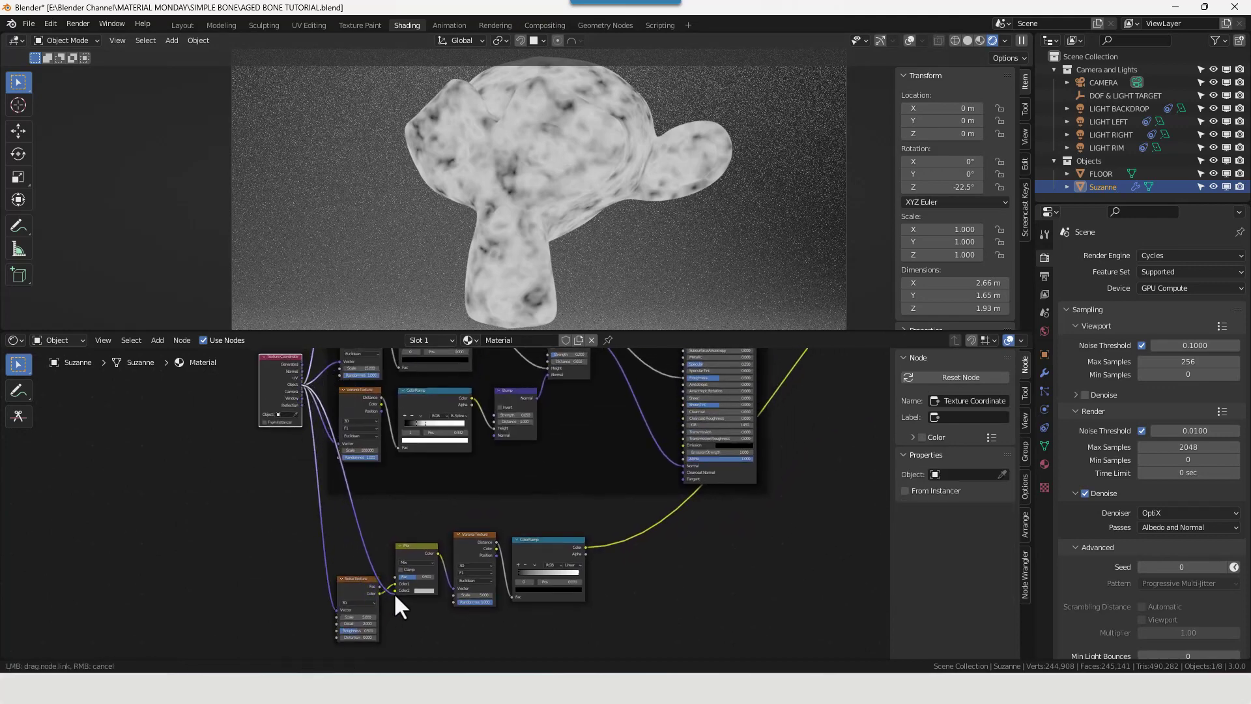
pyautogui.moveTo(393, 592); pyautogui.dragTo(336, 591)
pyautogui.scroll(2, 369, 586)
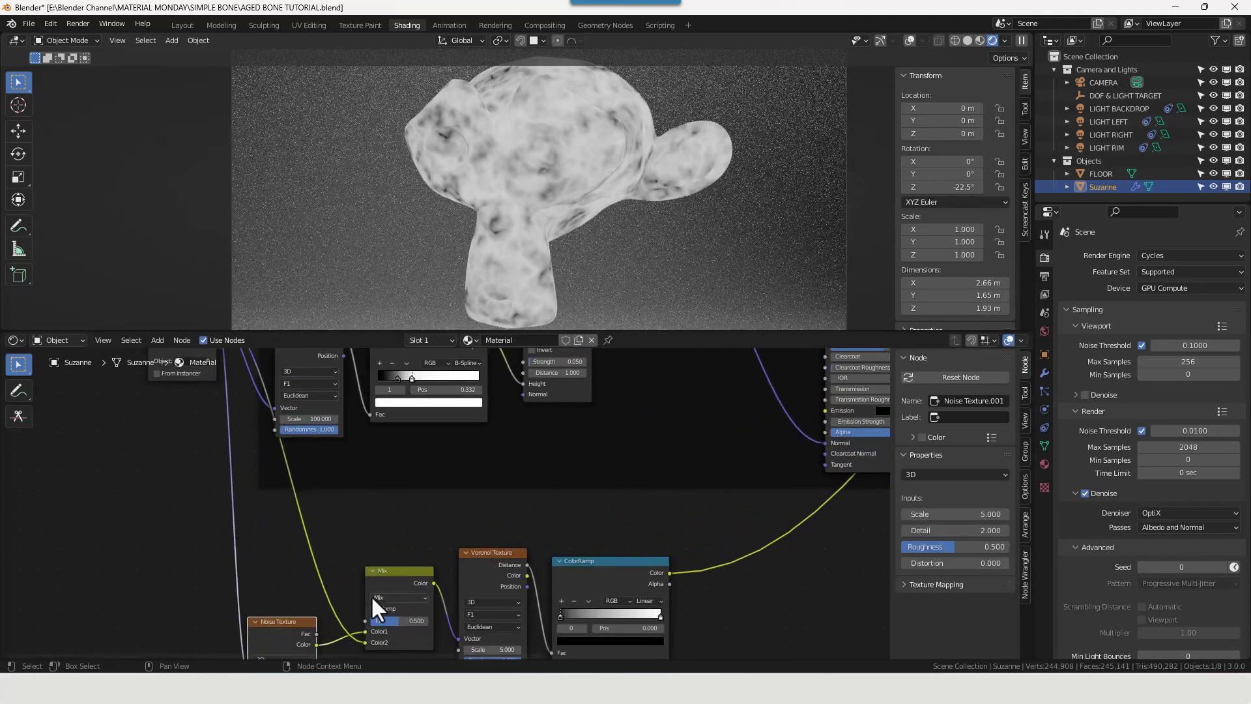
pyautogui.scroll(2, 370, 595)
pyautogui.moveTo(425, 601); pyautogui.dragTo(490, 521, button='middle')
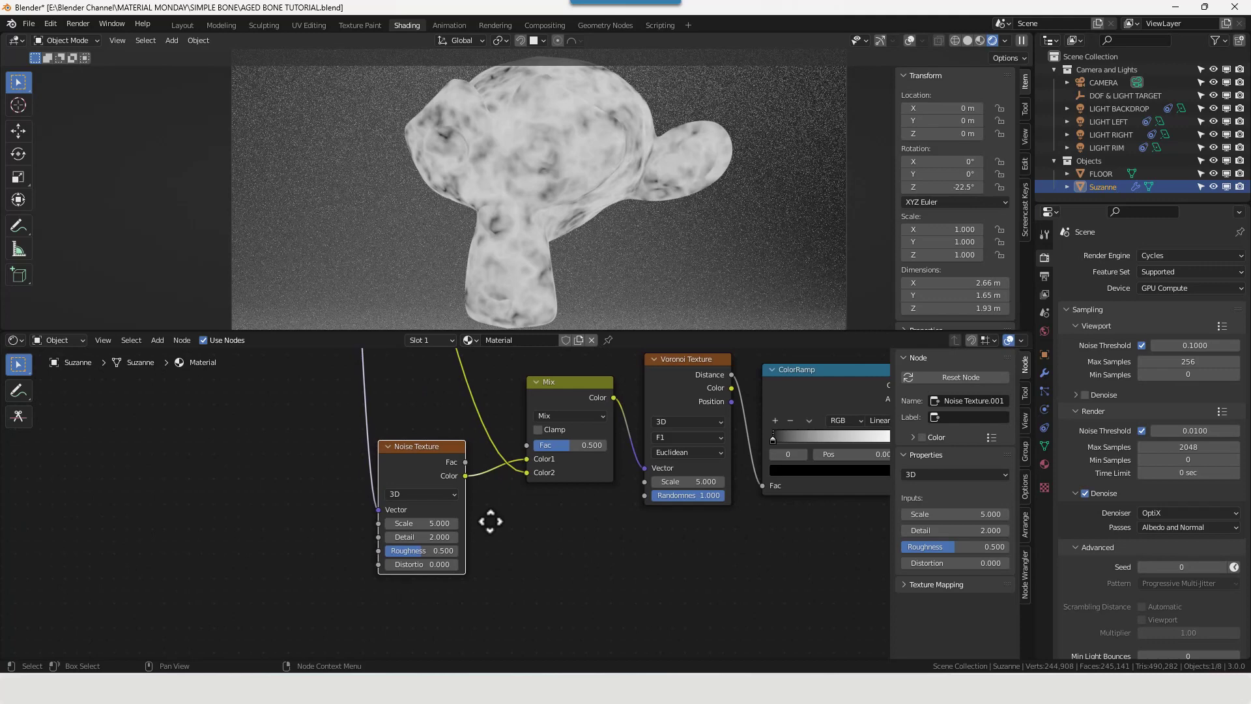
# - Set the Noise Texture Detail to 15 and the Mix Fac to 0.75
pyautogui.click(438, 538)
pyautogui.write('15')
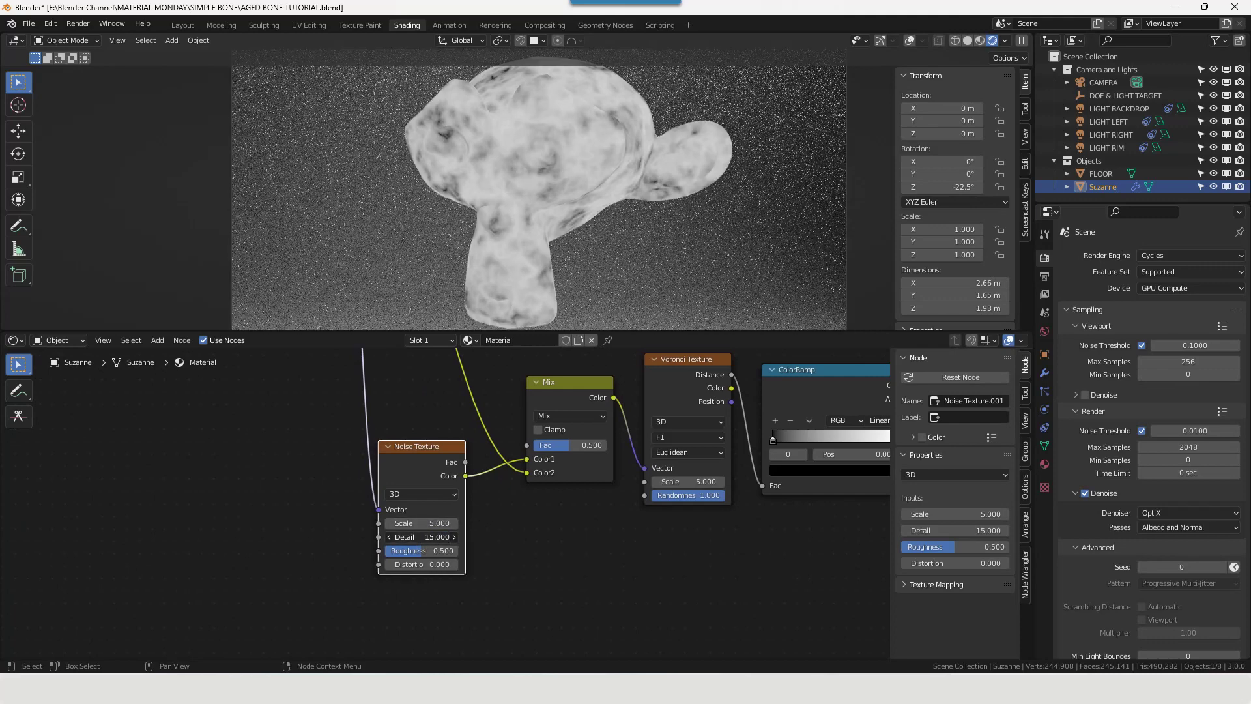
pyautogui.press('Return')
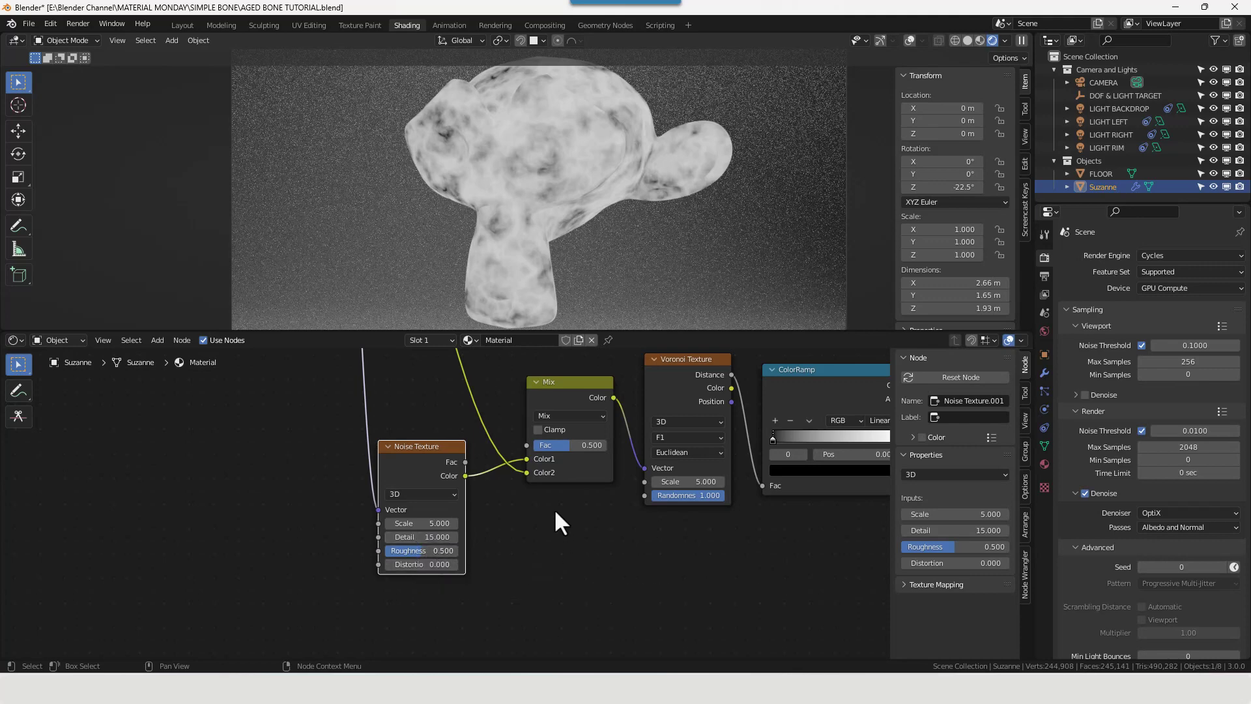
pyautogui.moveTo(564, 498); pyautogui.dragTo(435, 580, button='middle')
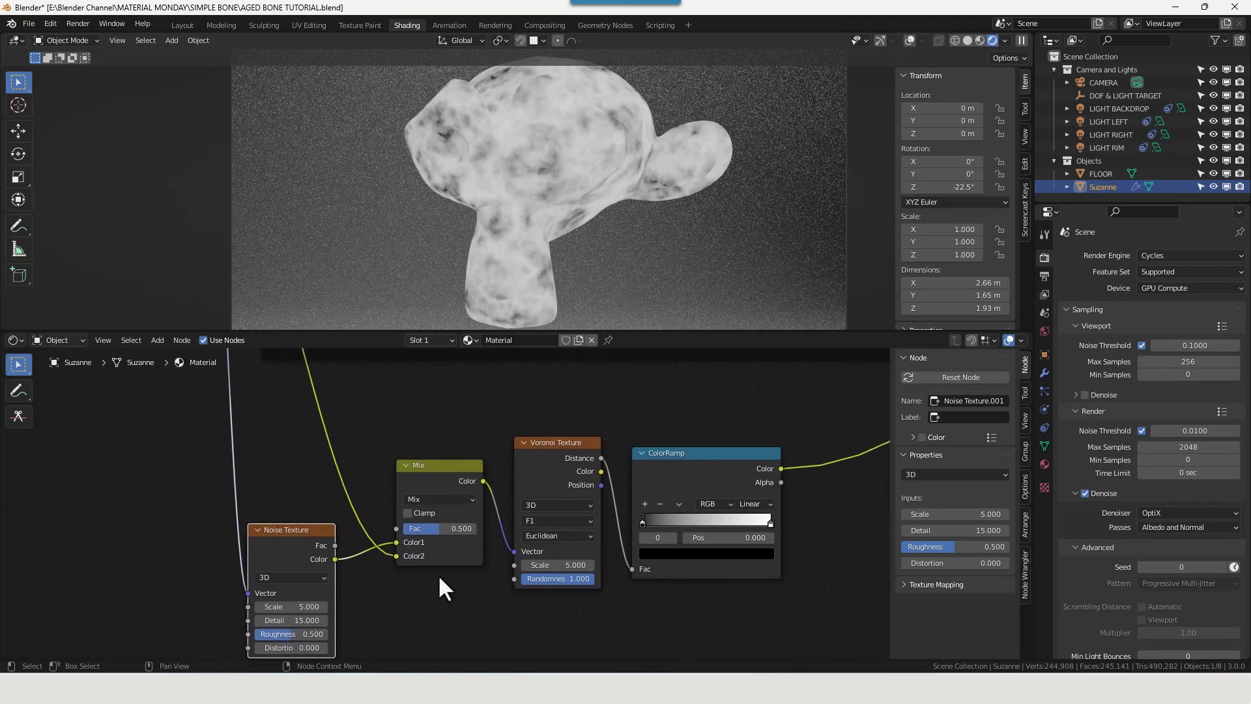
pyautogui.click(459, 528)
pyautogui.write('0.75')
pyautogui.press('Return')
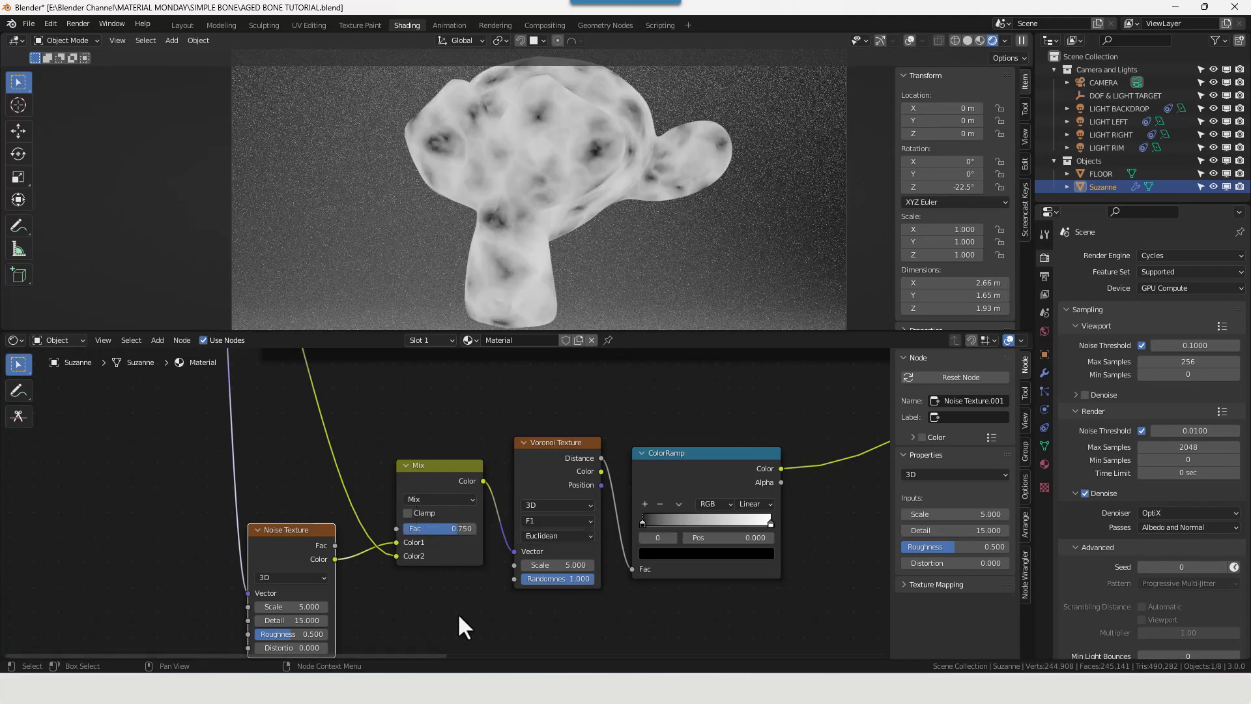
# - Switch the Voronoi Texture to Distance to Edge with Scale 2.4
pyautogui.moveTo(521, 595); pyautogui.dragTo(450, 589, button='middle')
pyautogui.click(464, 515)
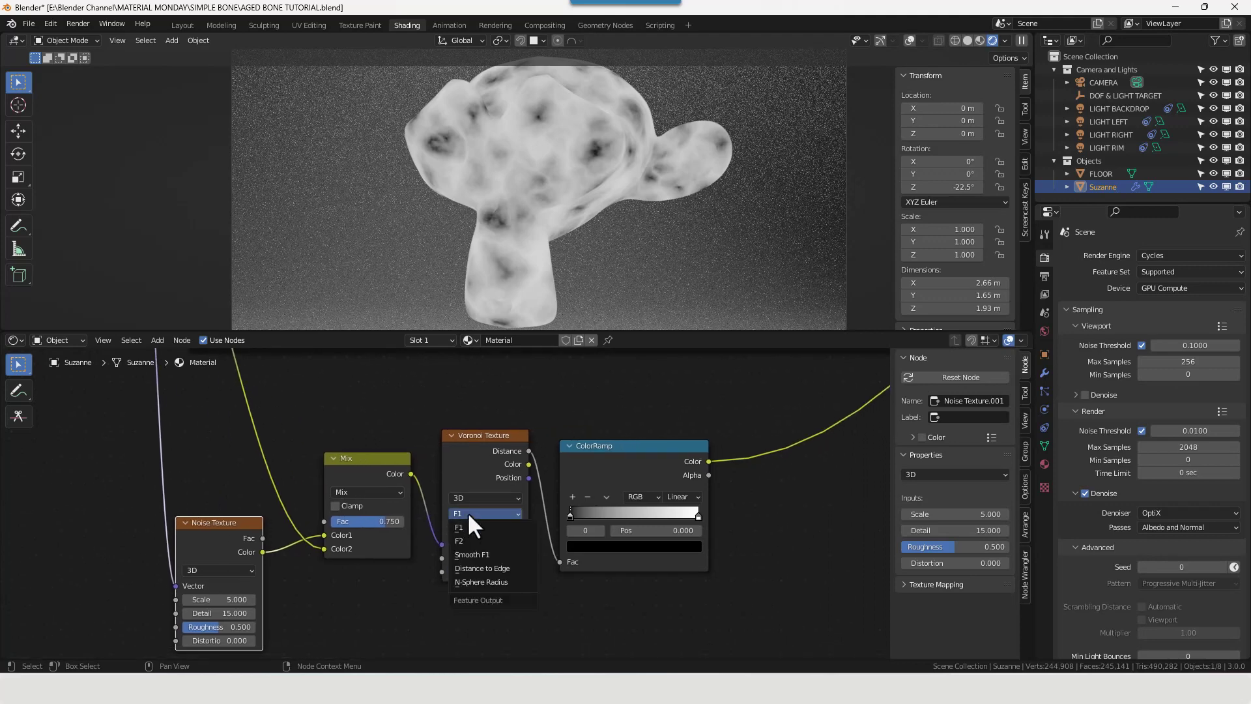
pyautogui.click(471, 567)
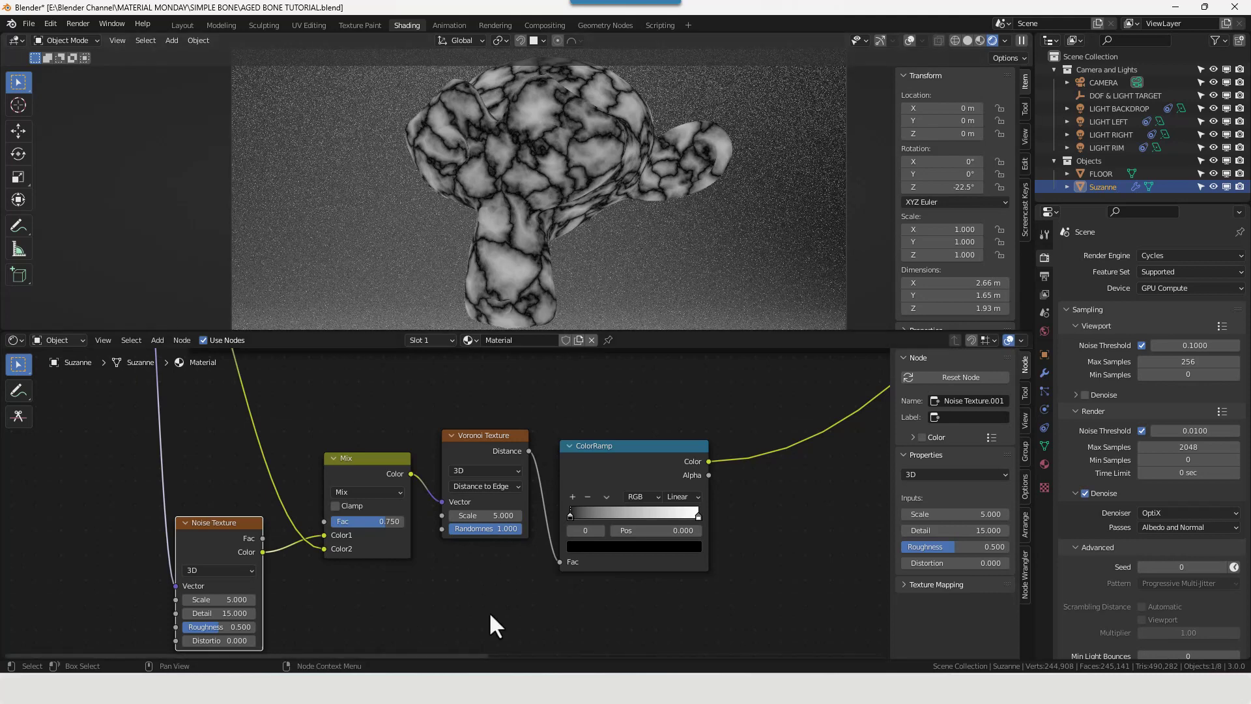
pyautogui.doubleClick(485, 515)
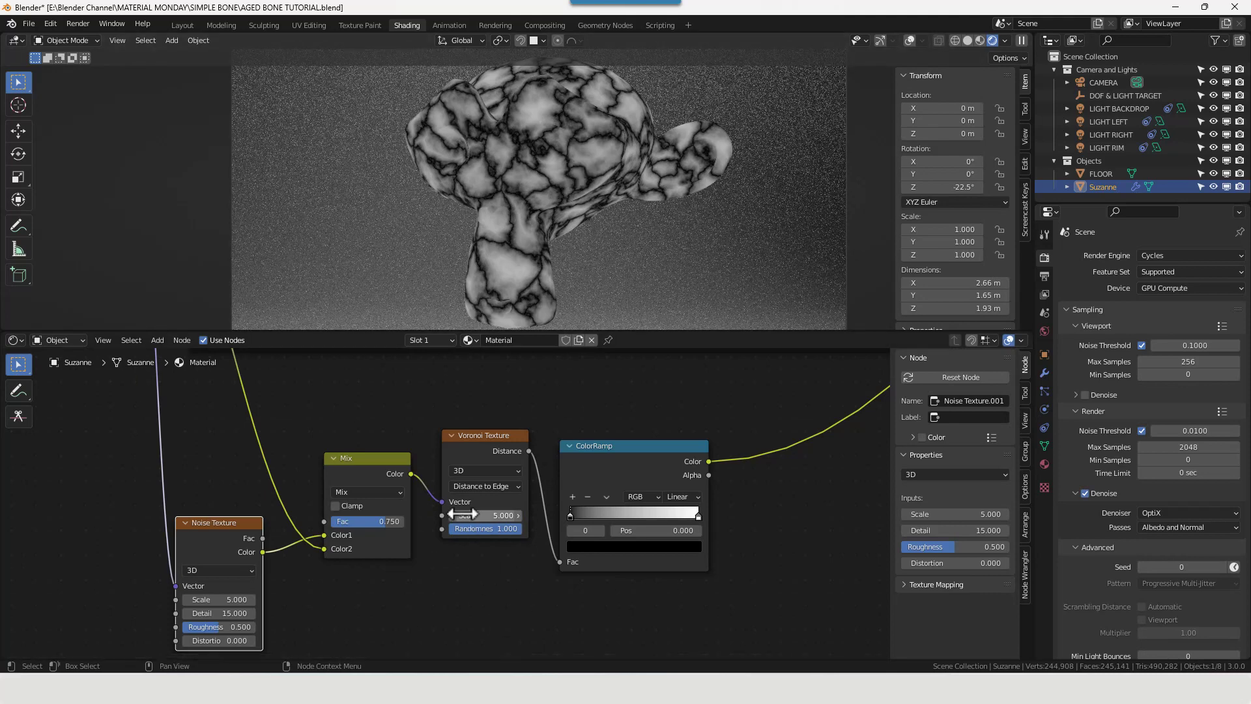
pyautogui.write('2.4')
pyautogui.press('Return')
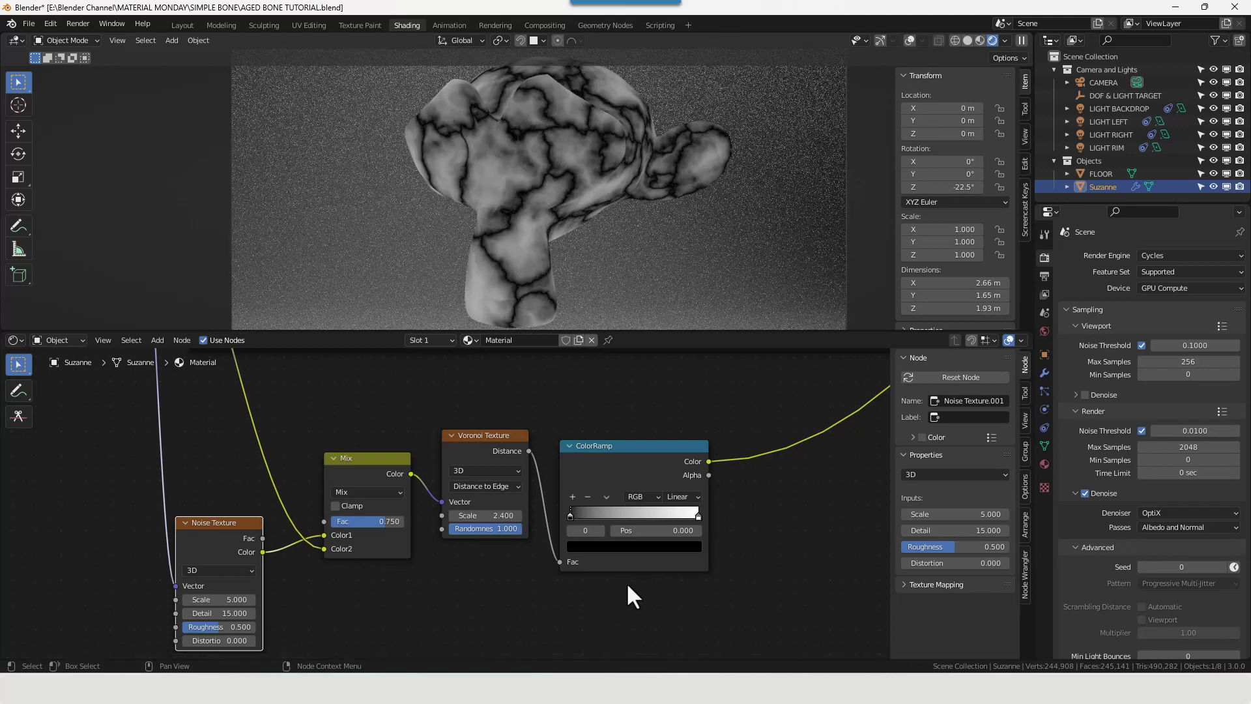
pyautogui.moveTo(628, 582); pyautogui.dragTo(565, 599, button='middle')
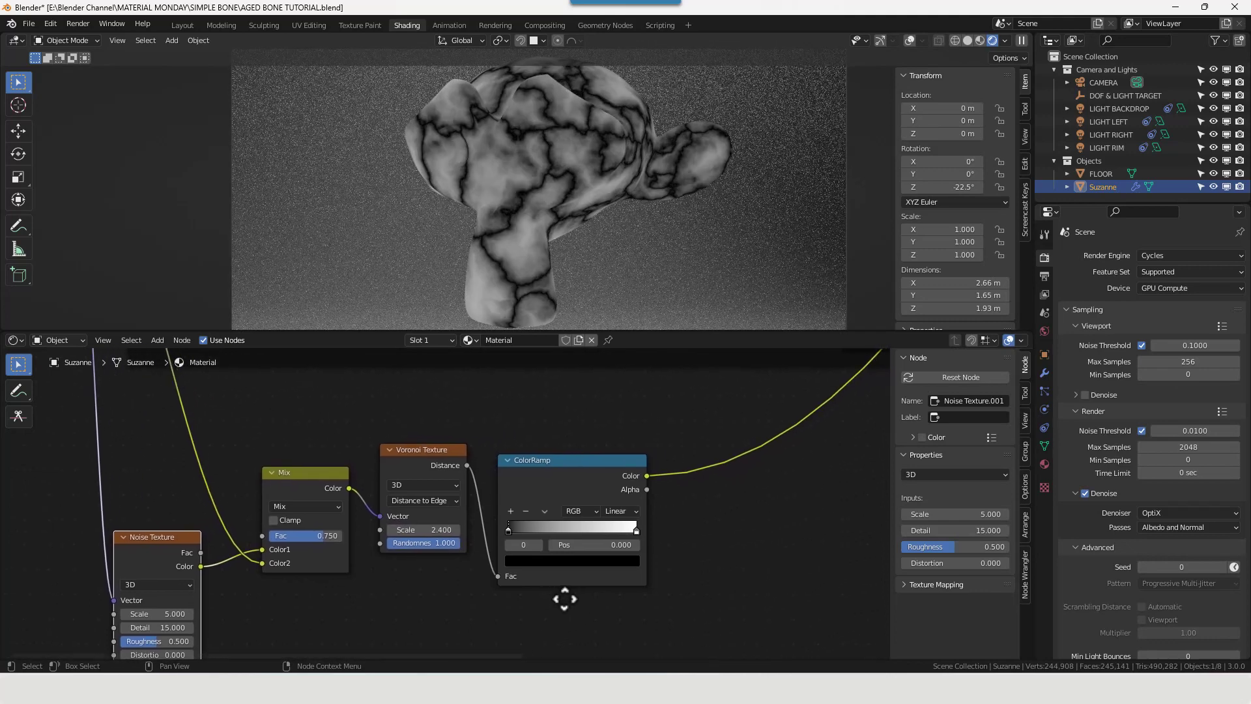
# - Give the crack ColorRamp Constant interpolation and move its stop to position 0.015
pyautogui.click(618, 511)
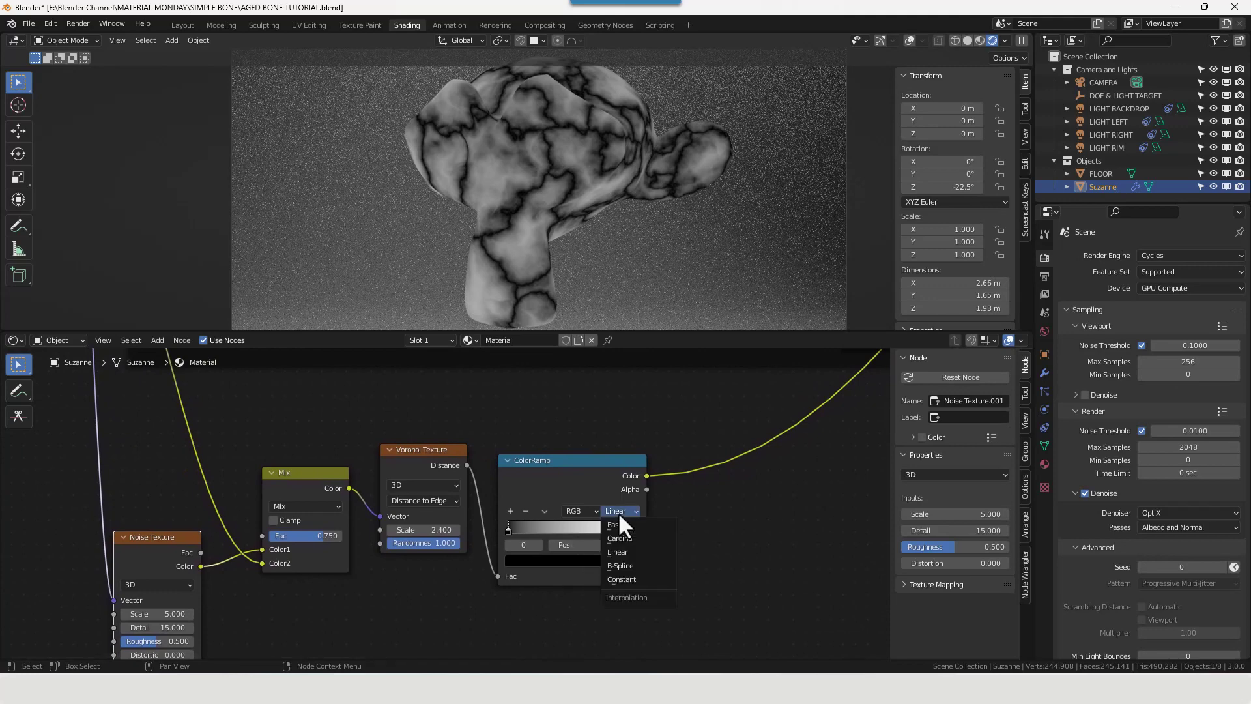
pyautogui.click(624, 579)
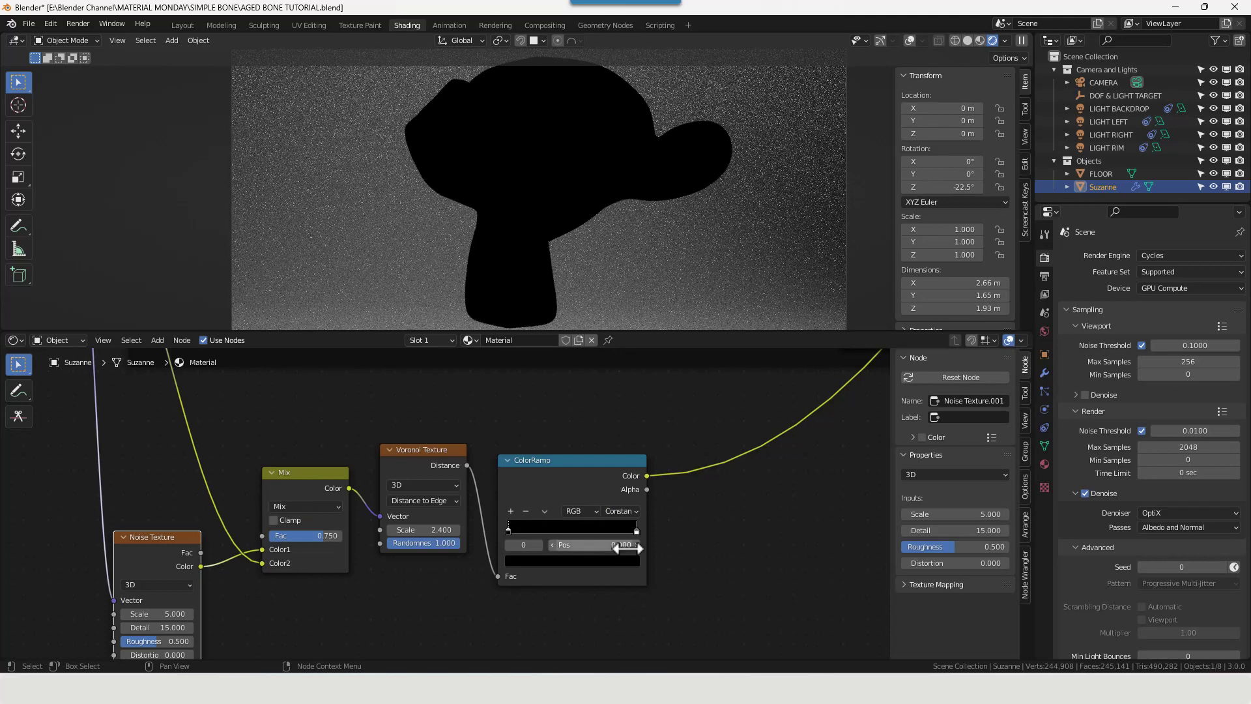
pyautogui.keyDown('ctrl'); pyautogui.moveTo(567, 551); pyautogui.dragTo(537, 546, button='middle'); pyautogui.keyUp('ctrl')
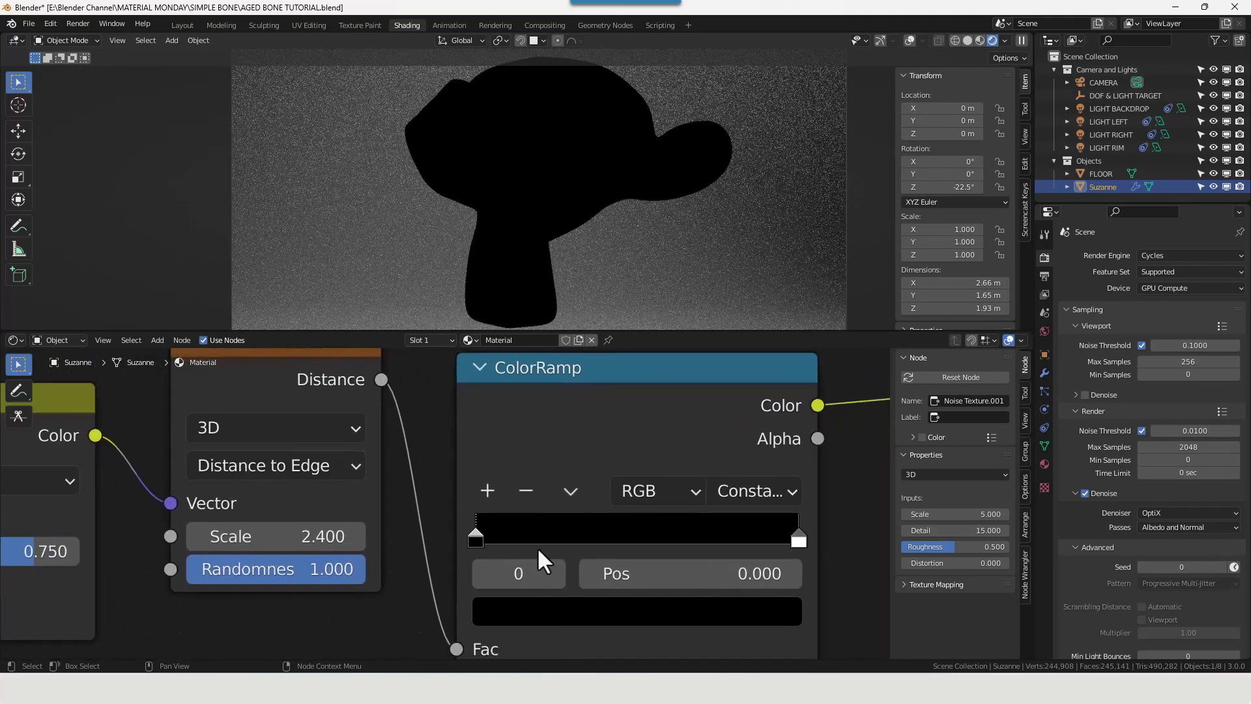
pyautogui.moveTo(797, 539); pyautogui.dragTo(467, 550)
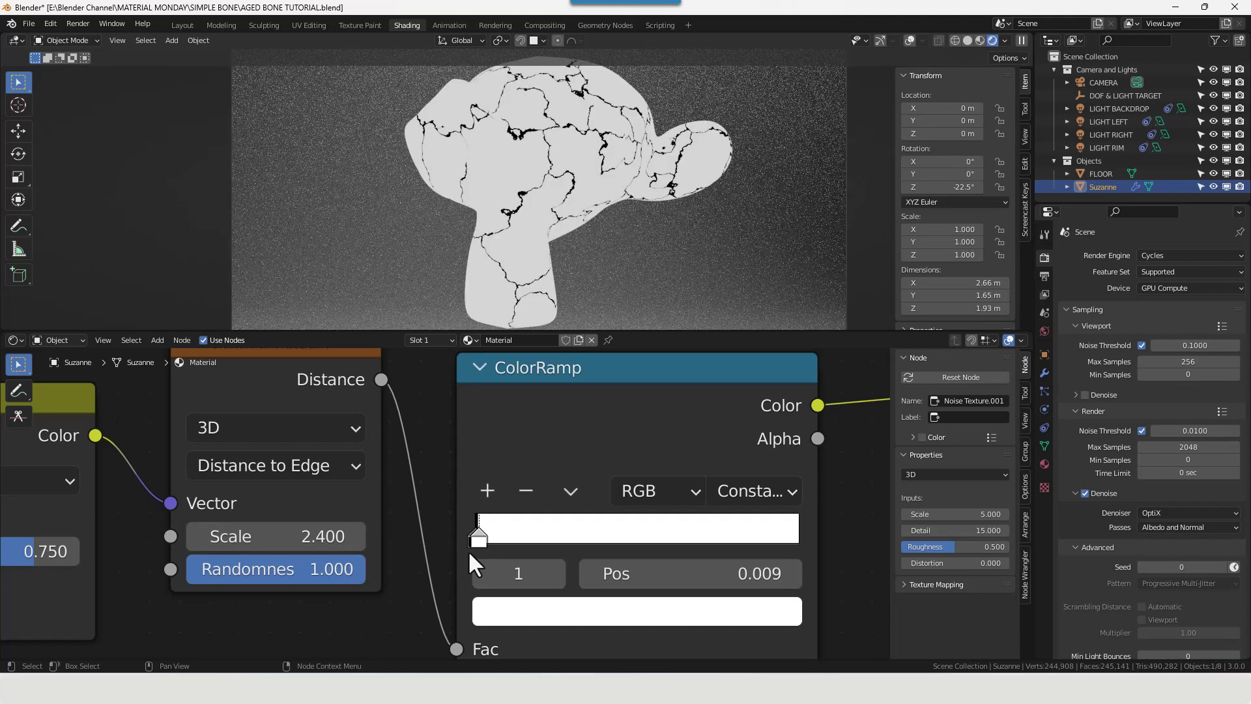
pyautogui.click(732, 572)
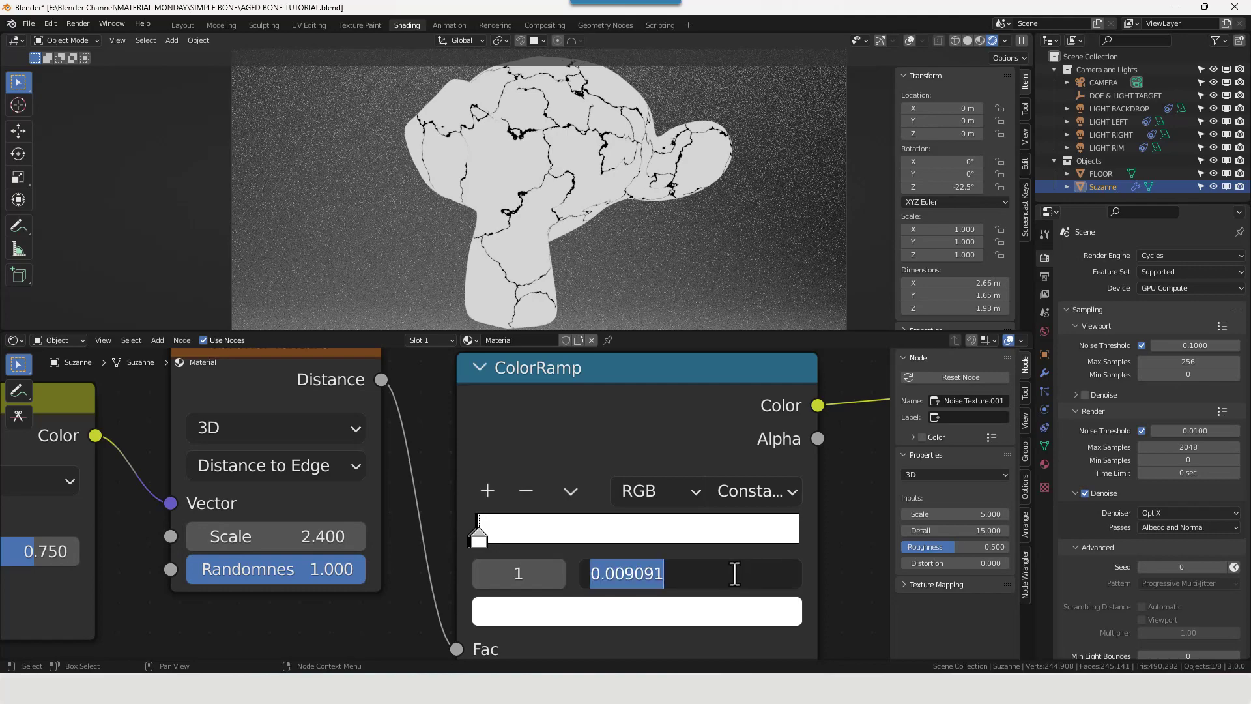
pyautogui.press('BackSpace')
pyautogui.write('.015')
pyautogui.press('Return')
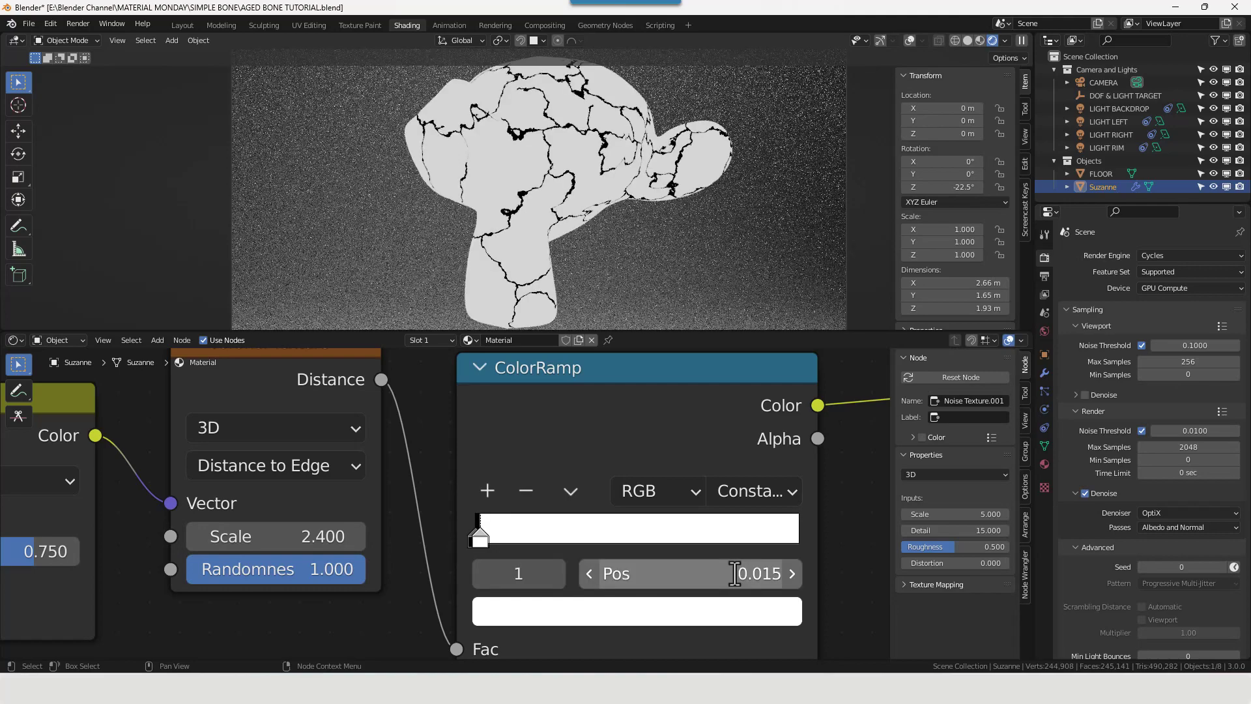
pyautogui.scroll(-6, 730, 459)
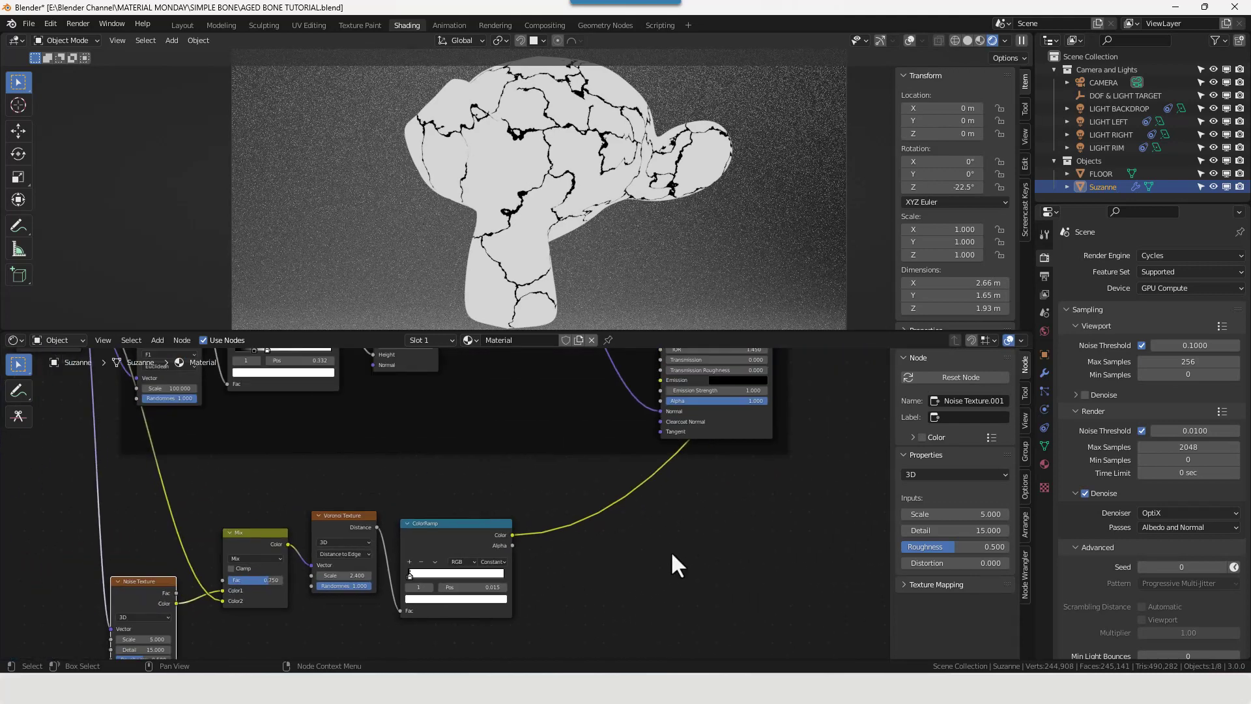
# - Connect ColorRamp.005's Color output to the Bump node's Height input in the bone shader
pyautogui.scroll(-3, 671, 550)
pyautogui.scroll(-1, 672, 549)
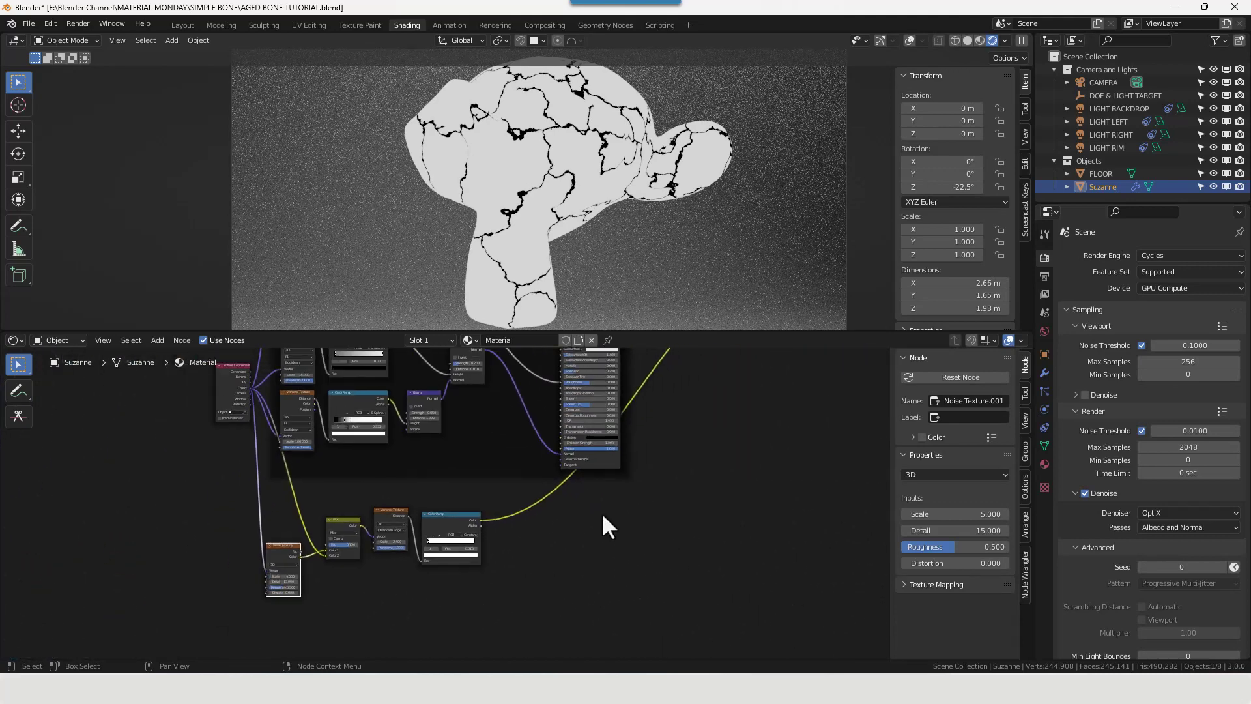
pyautogui.moveTo(603, 516); pyautogui.dragTo(619, 567, button='middle')
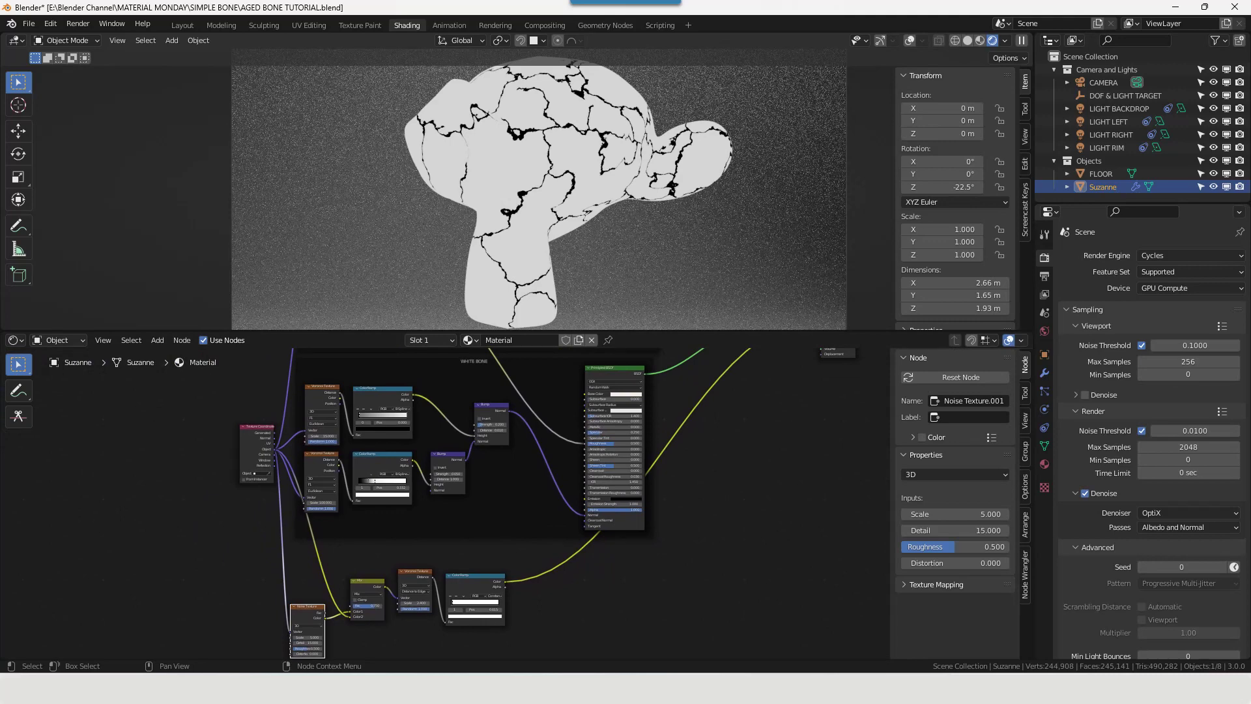
pyautogui.scroll(-4, 823, 459)
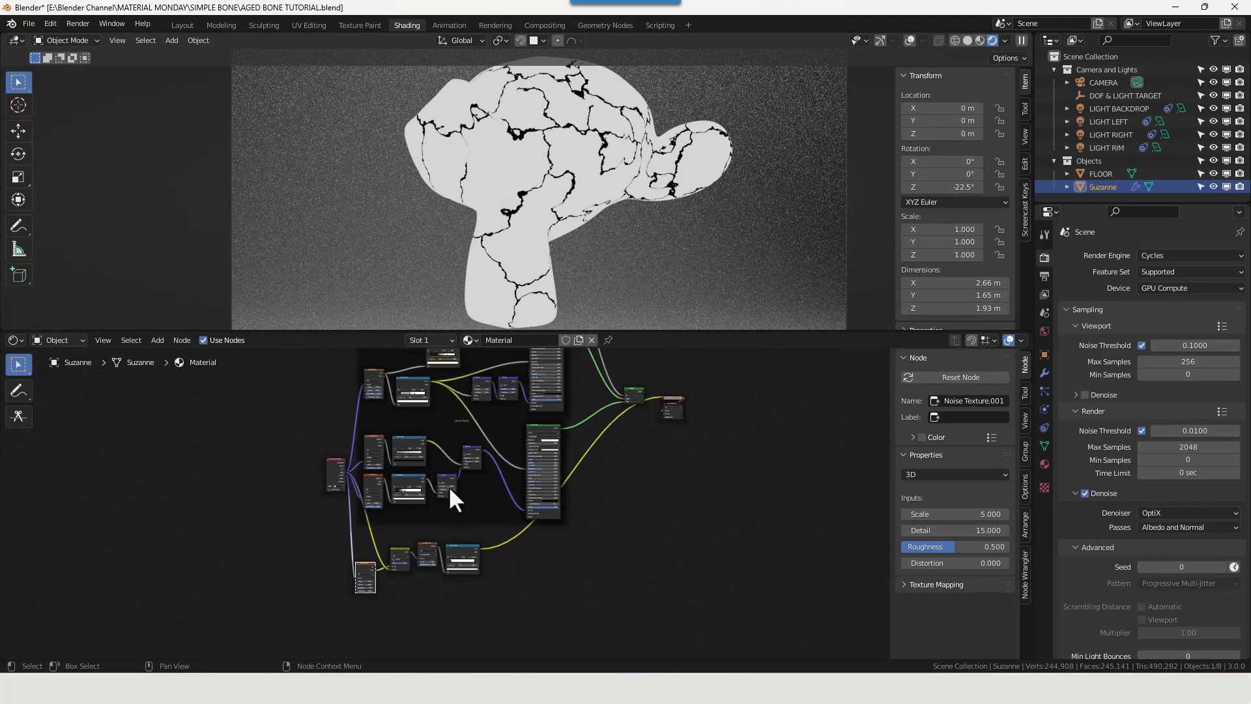
pyautogui.moveTo(654, 528); pyautogui.dragTo(629, 511, button='middle')
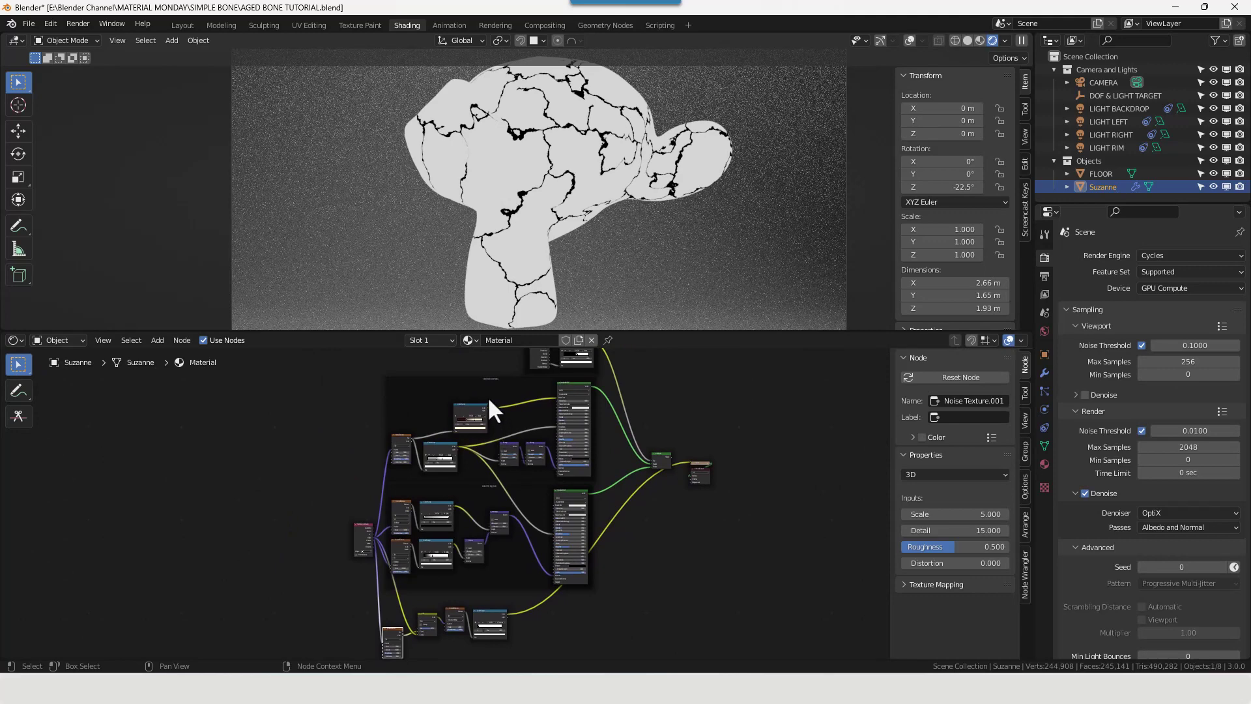
pyautogui.scroll(1, 522, 619)
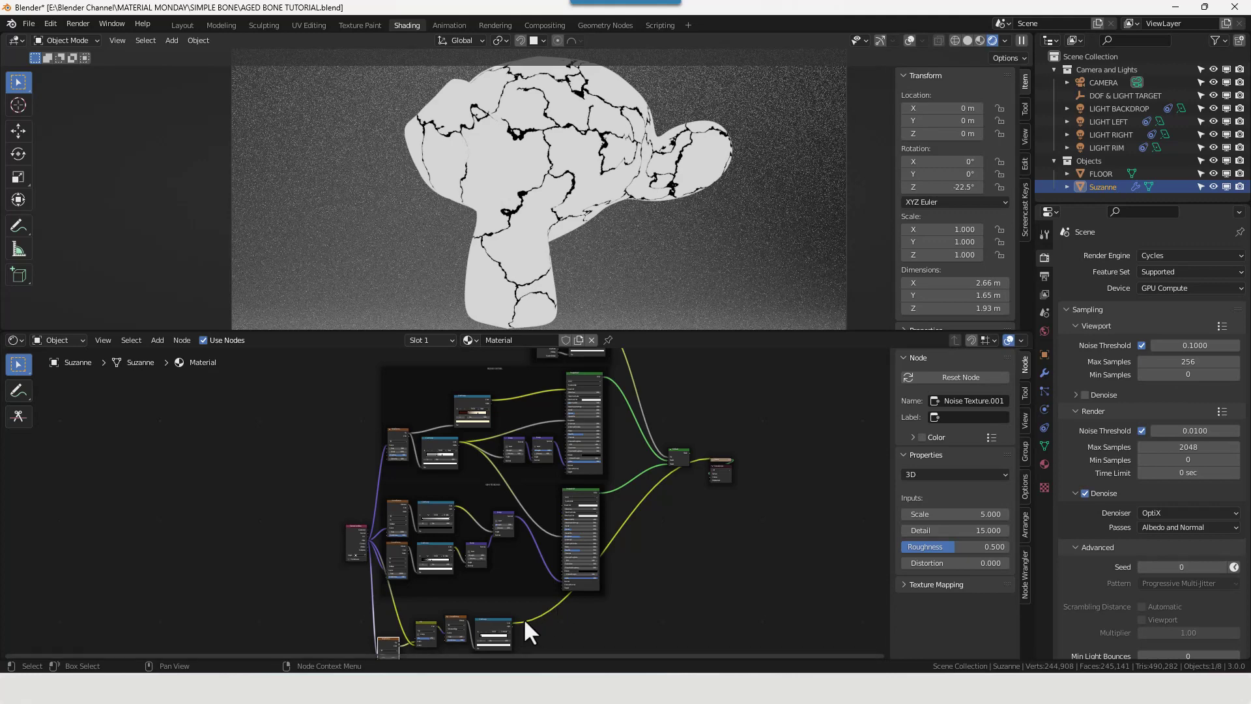
pyautogui.scroll(3, 510, 623)
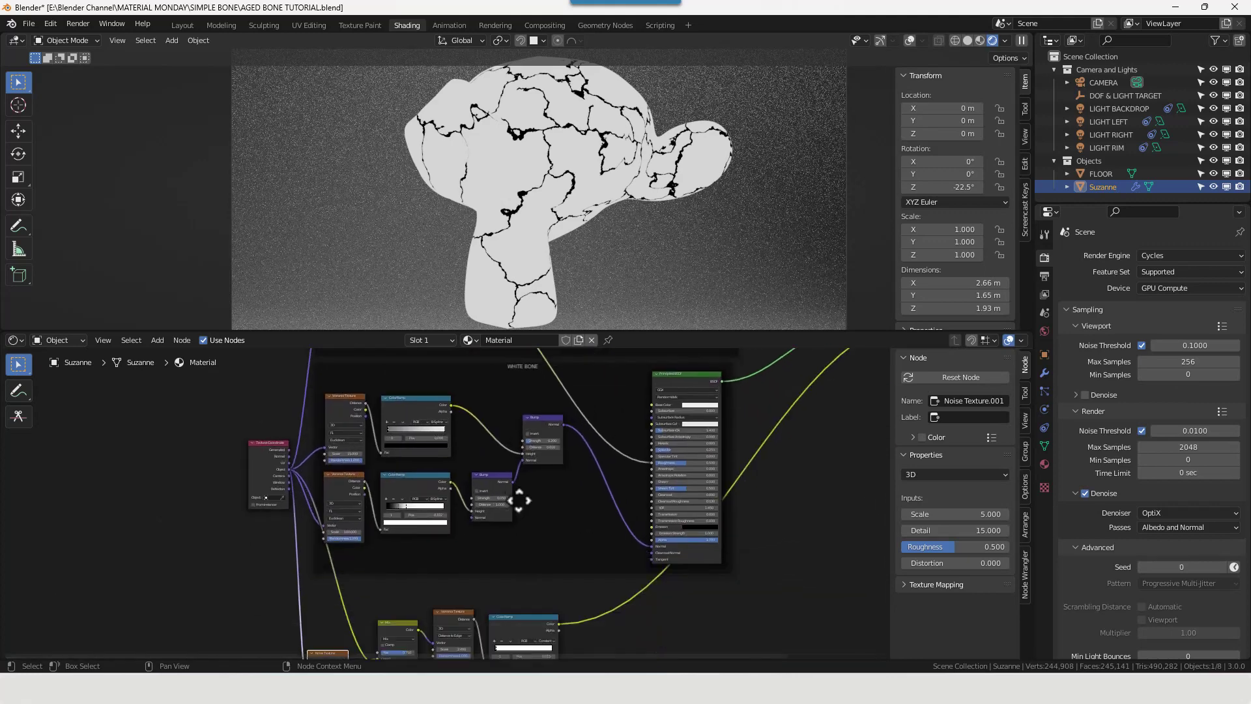
pyautogui.moveTo(550, 585); pyautogui.dragTo(588, 496)
pyautogui.moveTo(869, 541); pyautogui.dragTo(701, 503, button='middle')
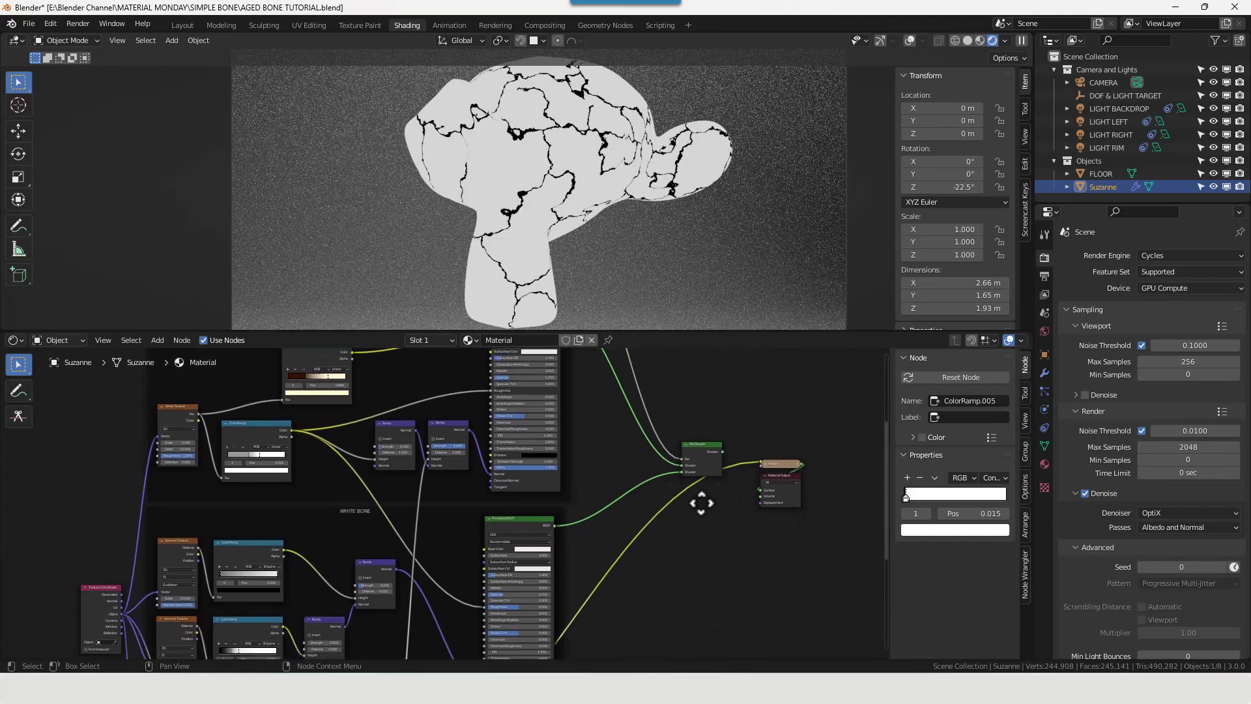
# - Preview the Mix Shader on Suzanne and orbit to inspect the eye sockets
pyautogui.keyDown('ctrl'); pyautogui.keyDown('shift'); pyautogui.click(703, 456); pyautogui.keyUp('shift'); pyautogui.keyUp('ctrl')
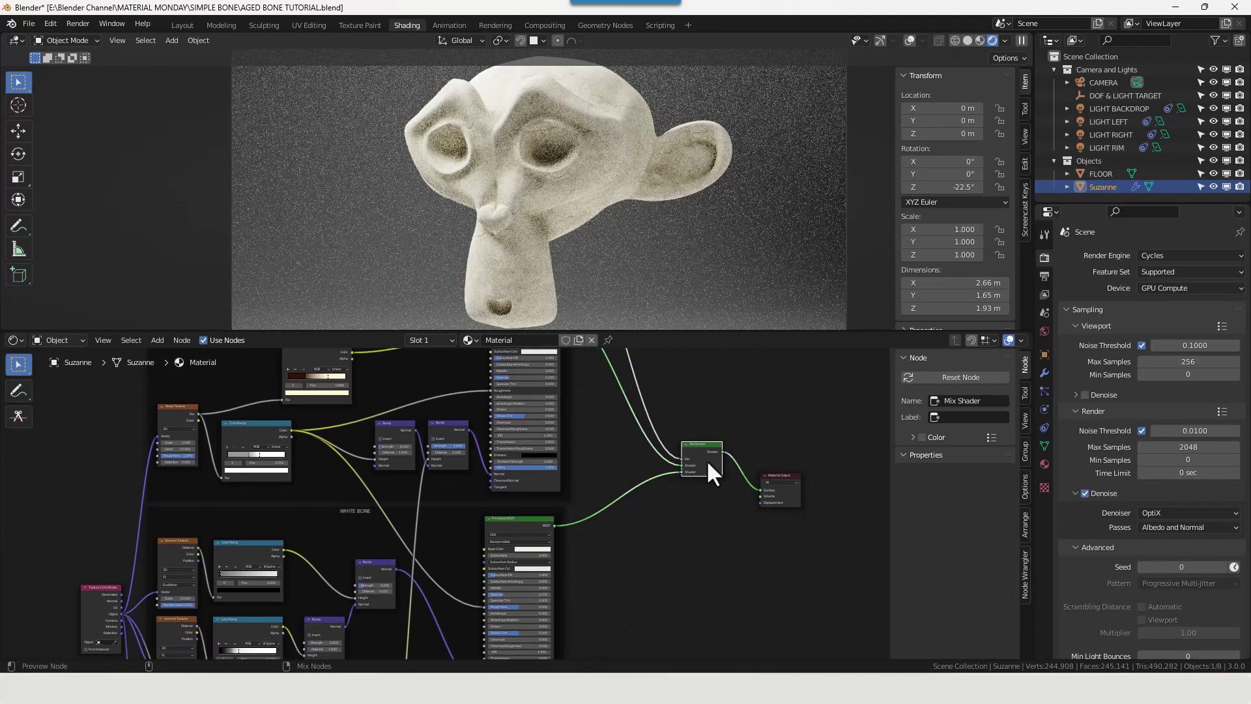
pyautogui.scroll(5, 573, 174)
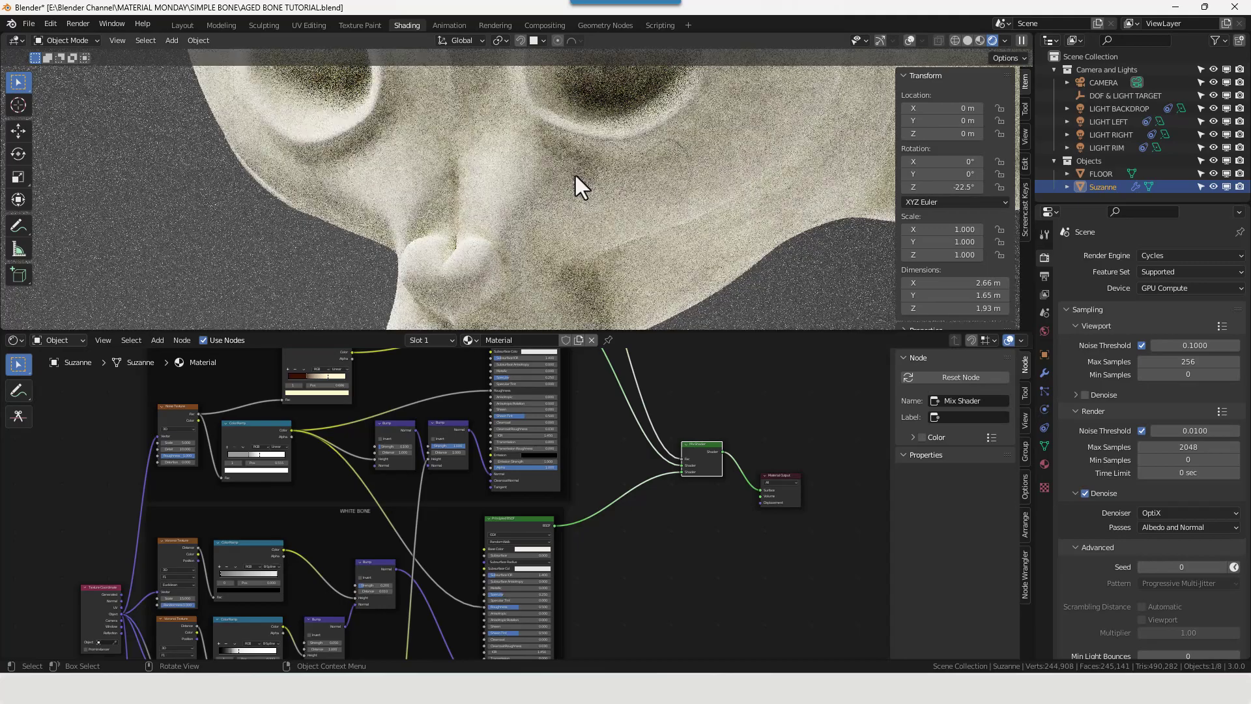
pyautogui.moveTo(529, 131); pyautogui.dragTo(654, 311, button='middle')
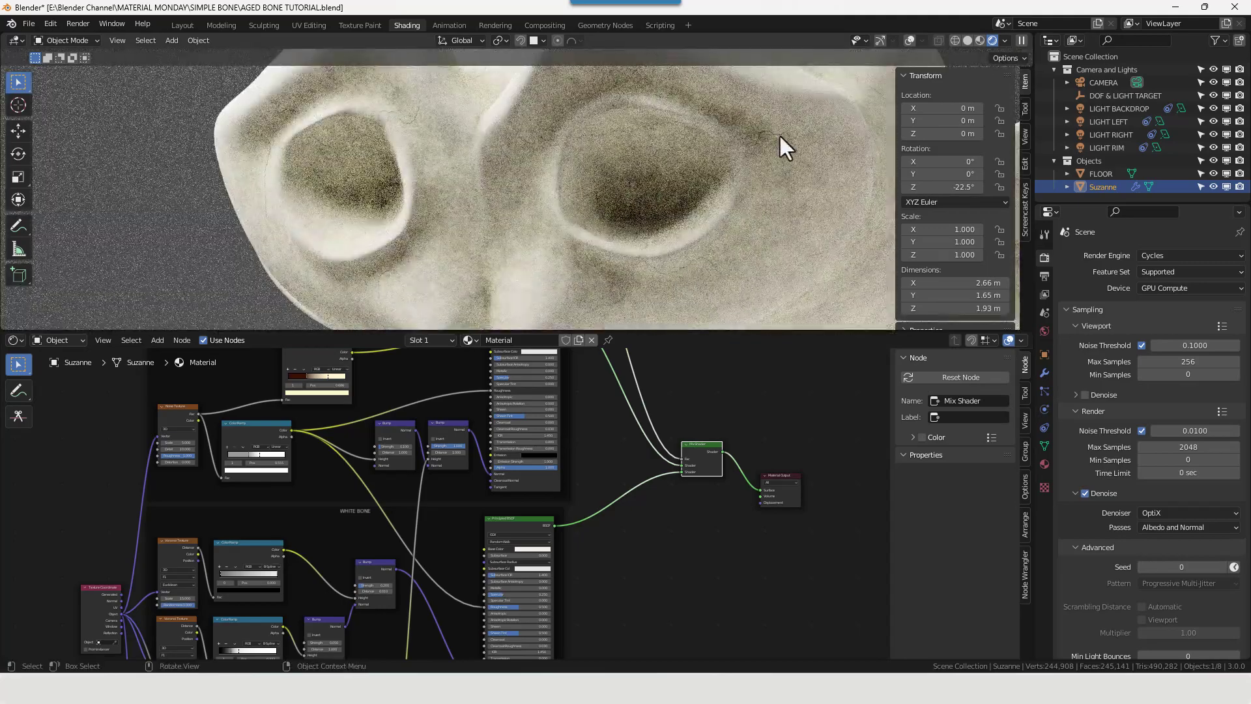
pyautogui.scroll(-3, 567, 521)
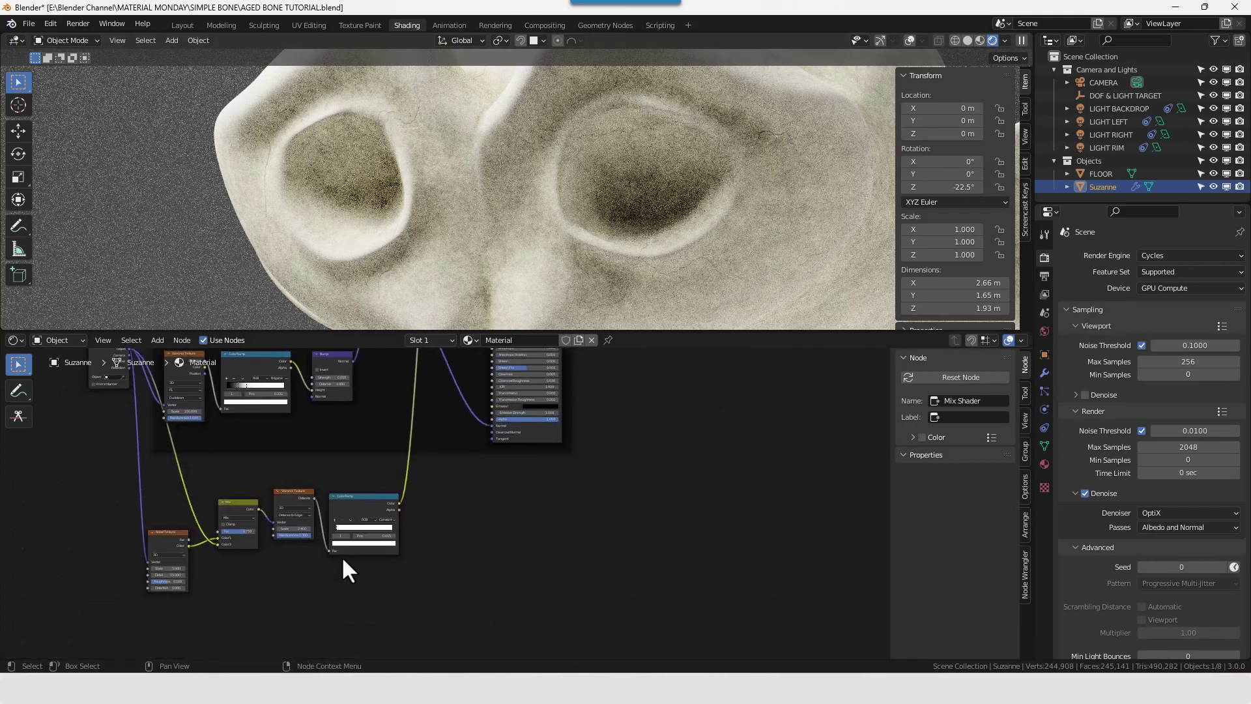
# - Shift the crack ColorRamp's first stop, settling it around 0.033
pyautogui.moveTo(349, 569); pyautogui.dragTo(476, 559, button='middle')
pyautogui.scroll(6, 476, 559)
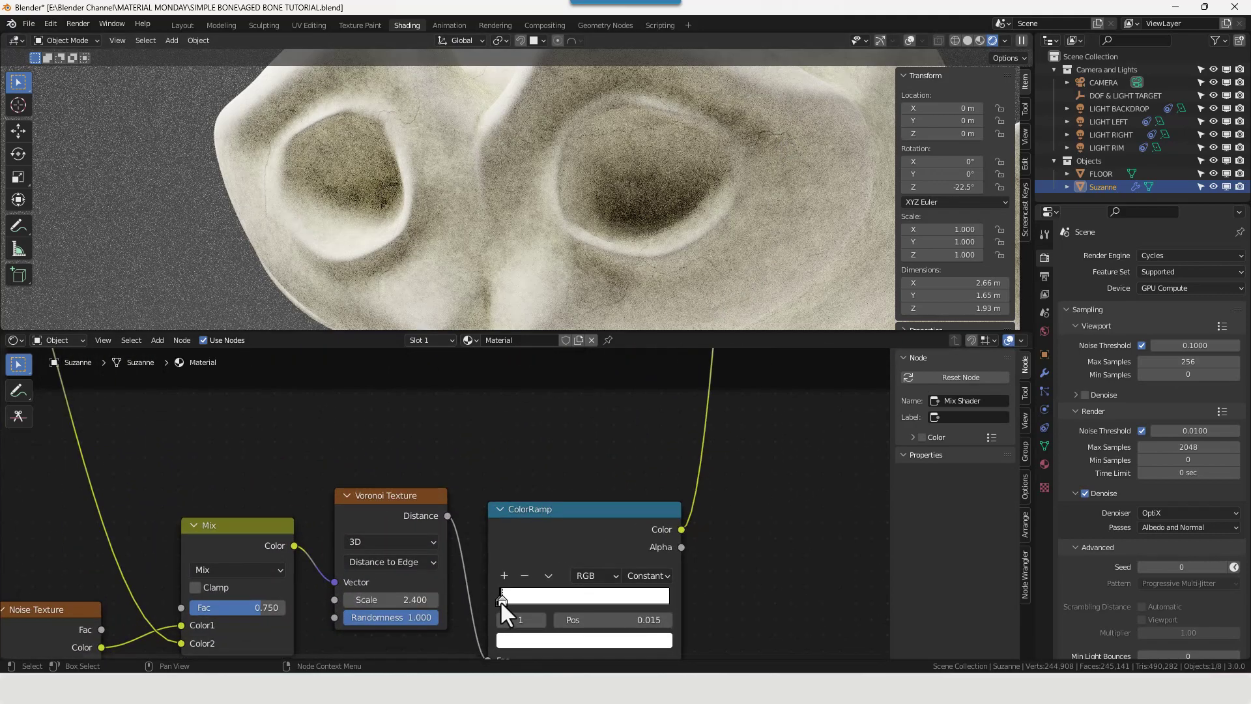
pyautogui.moveTo(502, 601); pyautogui.dragTo(508, 601)
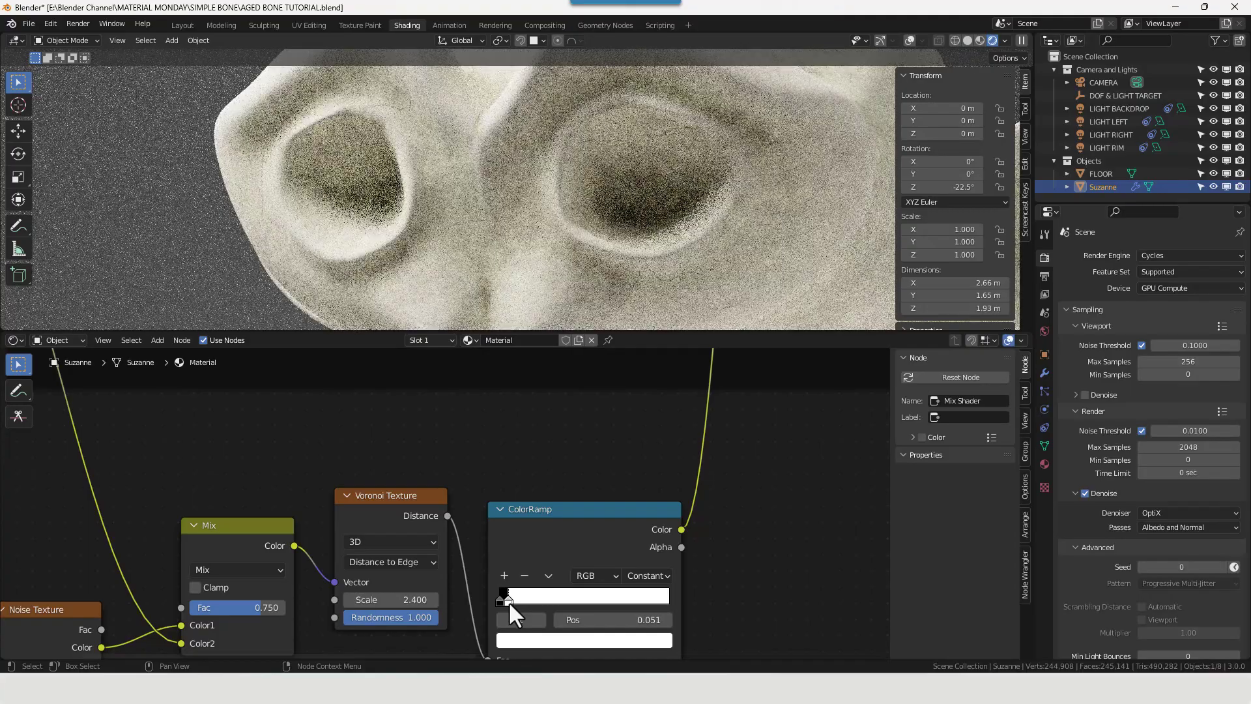
pyautogui.moveTo(508, 601); pyautogui.dragTo(502, 604)
pyautogui.scroll(-2, 565, 553)
pyautogui.scroll(-4, 569, 448)
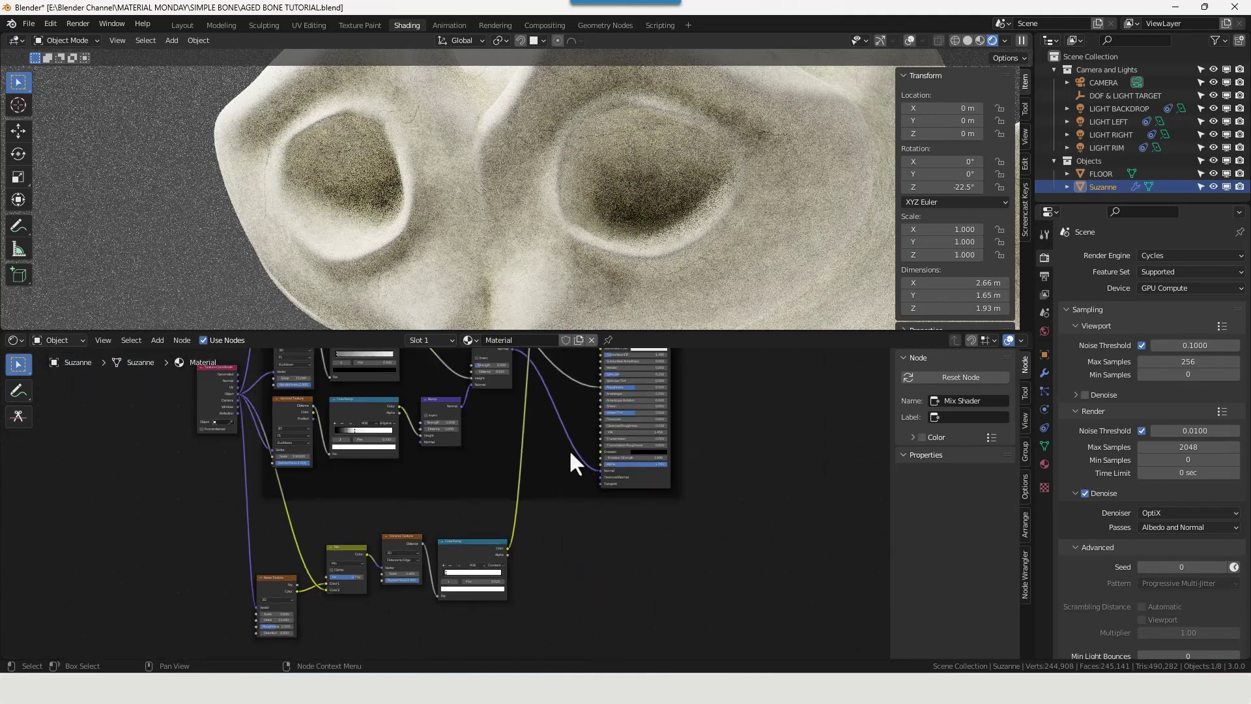
pyautogui.scroll(3, 558, 458)
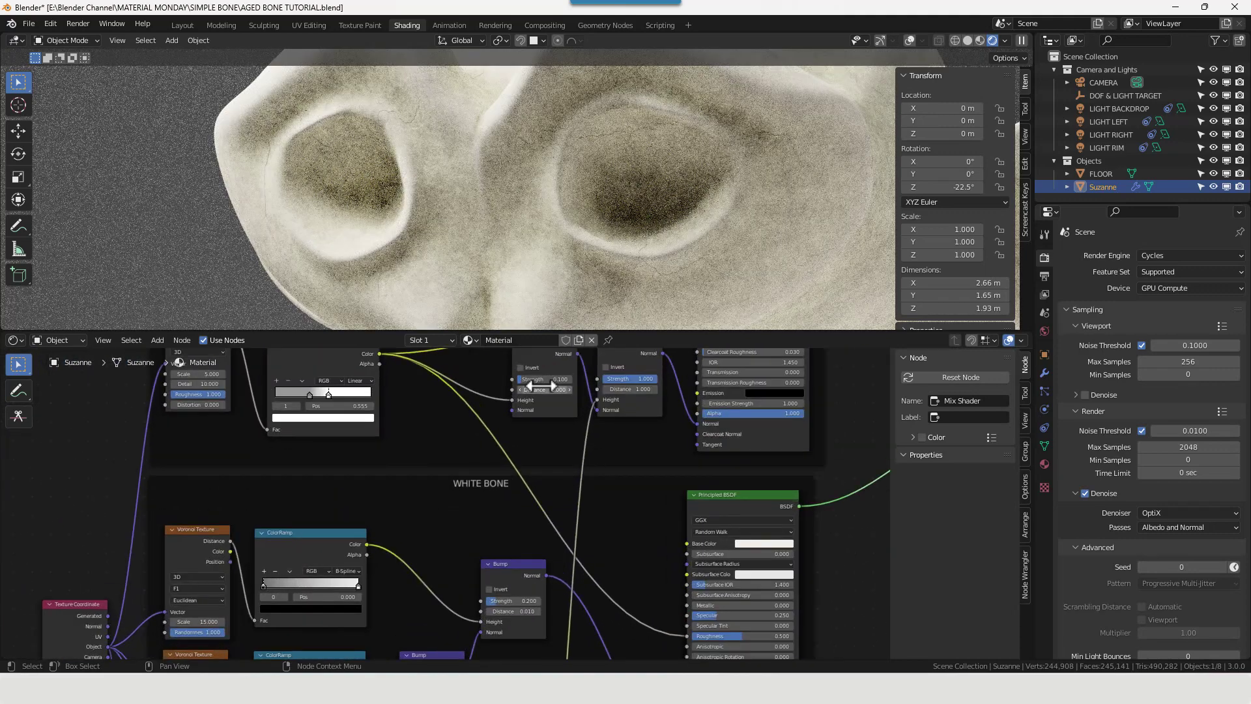
pyautogui.scroll(-5, 598, 496)
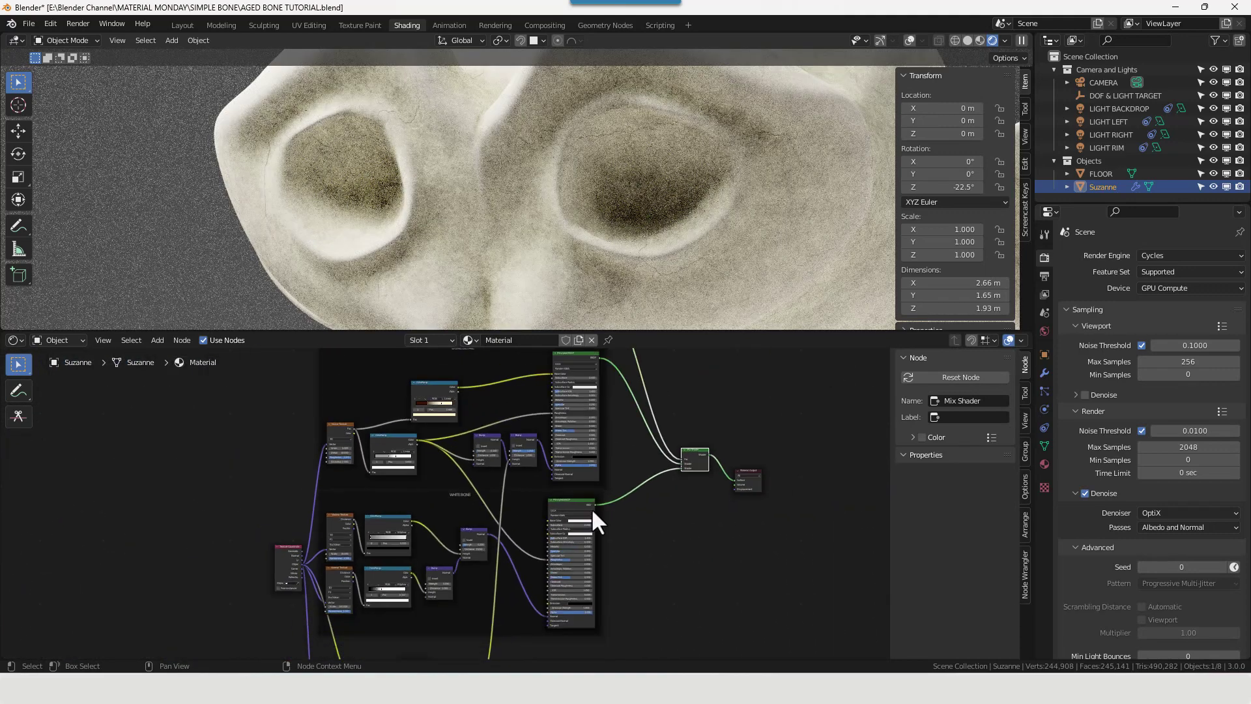
pyautogui.scroll(-5, 638, 163)
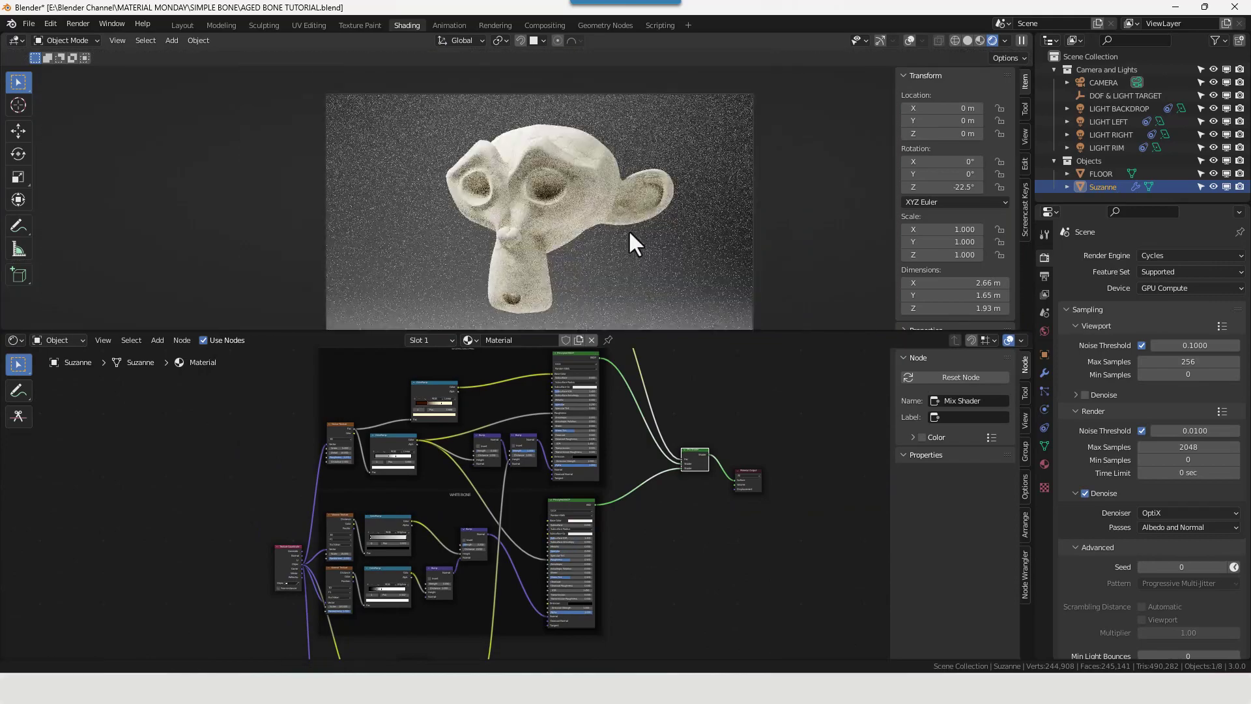
# - Wrap the four crack nodes in an uncoloured frame labelled 'FRACTURES'
pyautogui.moveTo(626, 579); pyautogui.dragTo(659, 443, button='middle')
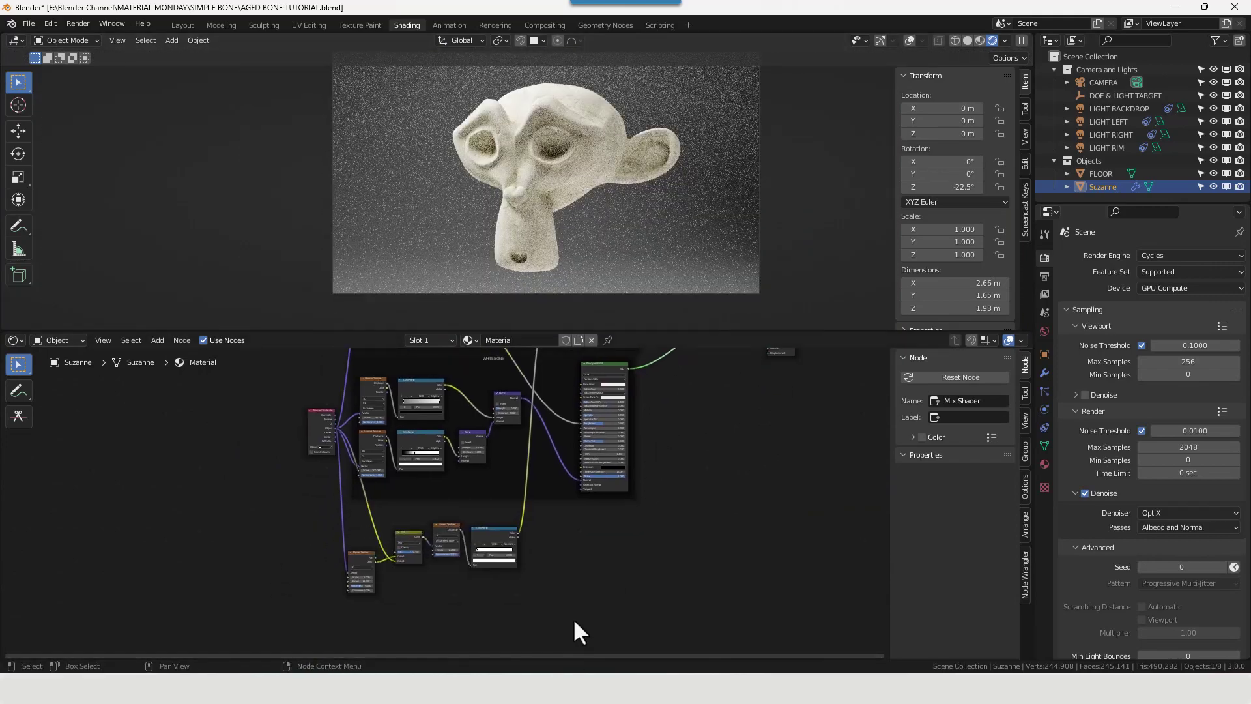
pyautogui.moveTo(573, 618); pyautogui.dragTo(322, 515)
pyautogui.hotkey('shift', 'w')
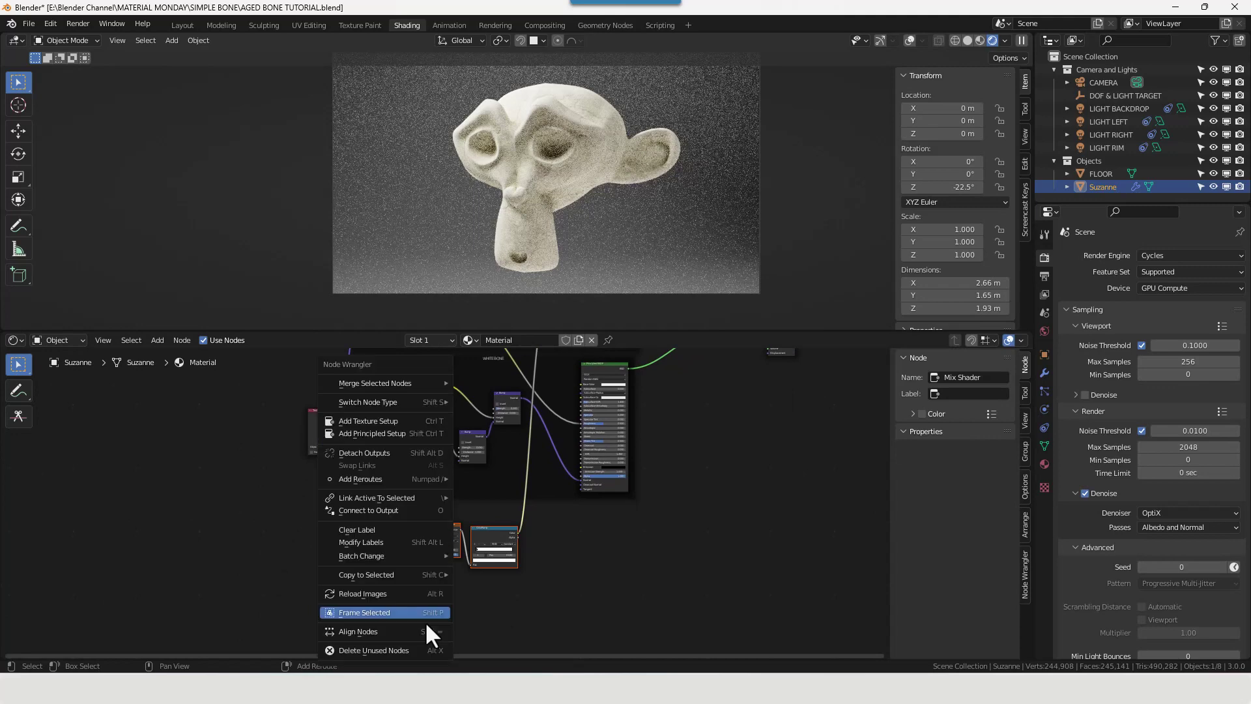
pyautogui.click(421, 608)
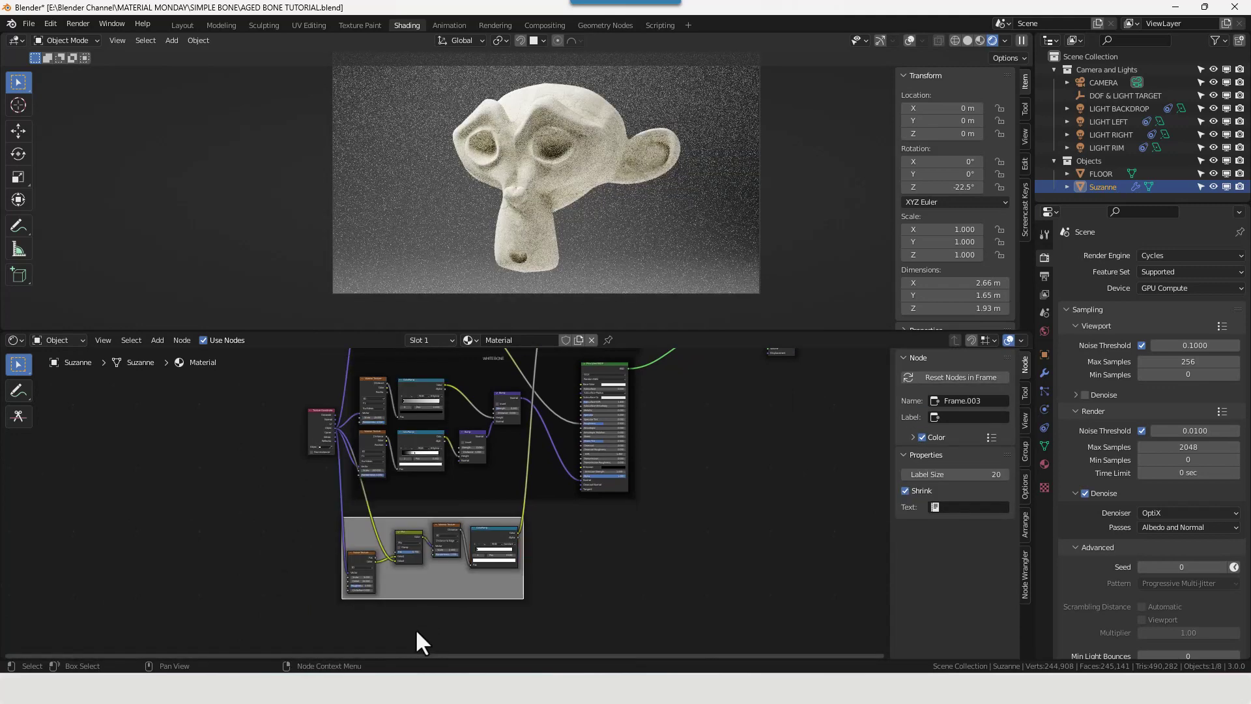
pyautogui.click(1001, 417)
pyautogui.write('FRA')
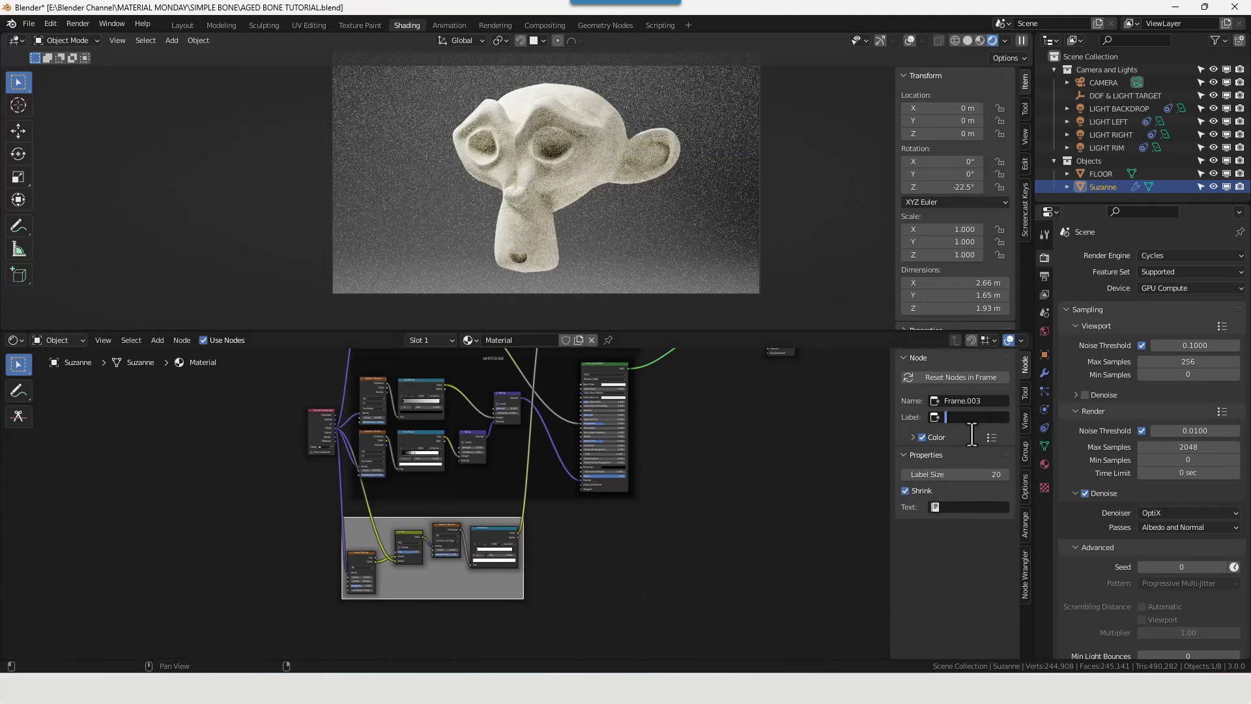
pyautogui.write('CTURES')
pyautogui.press('Return')
pyautogui.click(924, 437)
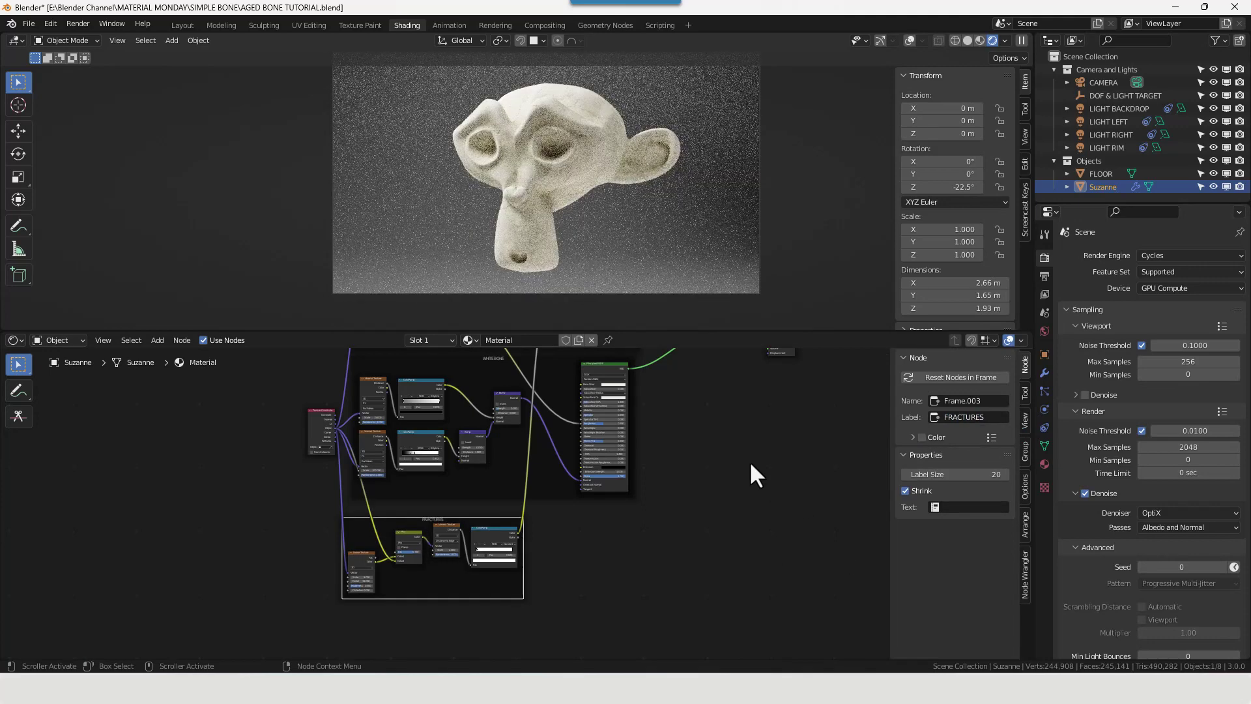
# - Nudge the FRACTURES frame, move the Texture Coordinate node down-left, and enlarge the node editor
pyautogui.scroll(-2, 730, 460)
pyautogui.moveTo(450, 564); pyautogui.dragTo(446, 552)
pyautogui.click(361, 455)
pyautogui.moveTo(356, 449); pyautogui.dragTo(350, 486)
pyautogui.moveTo(648, 483); pyautogui.dragTo(659, 567, button='middle')
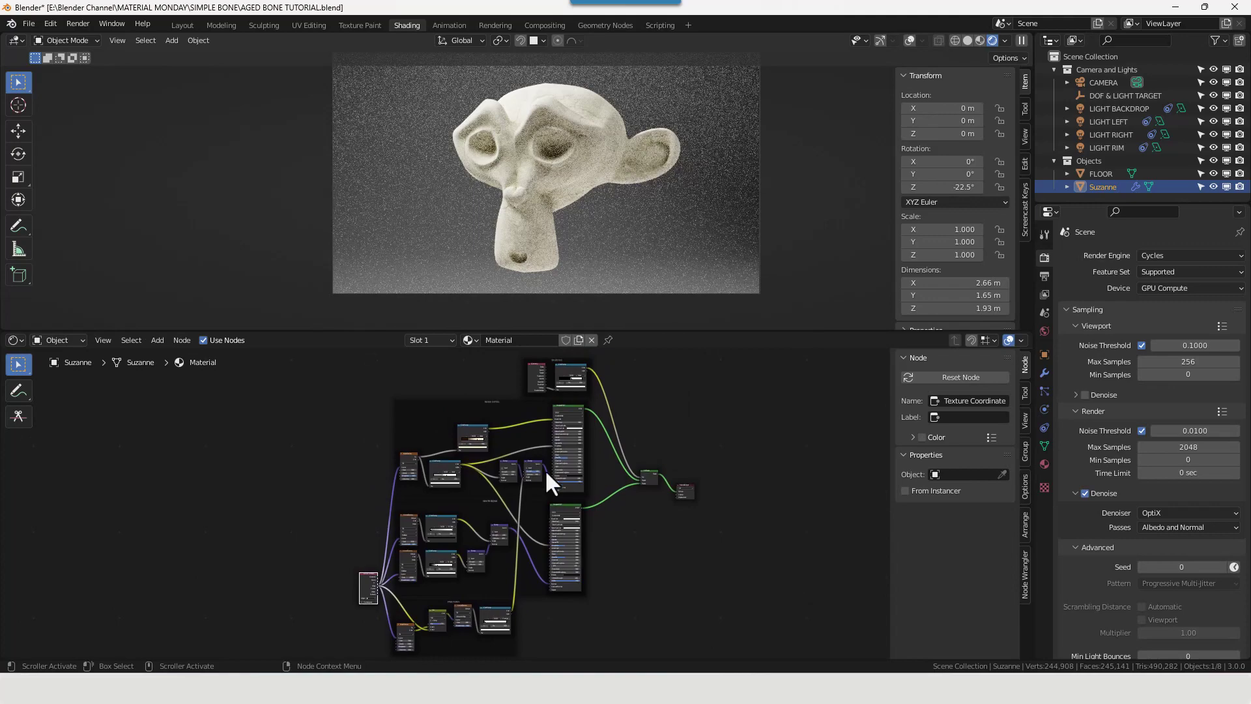
pyautogui.moveTo(627, 326); pyautogui.dragTo(629, 248)
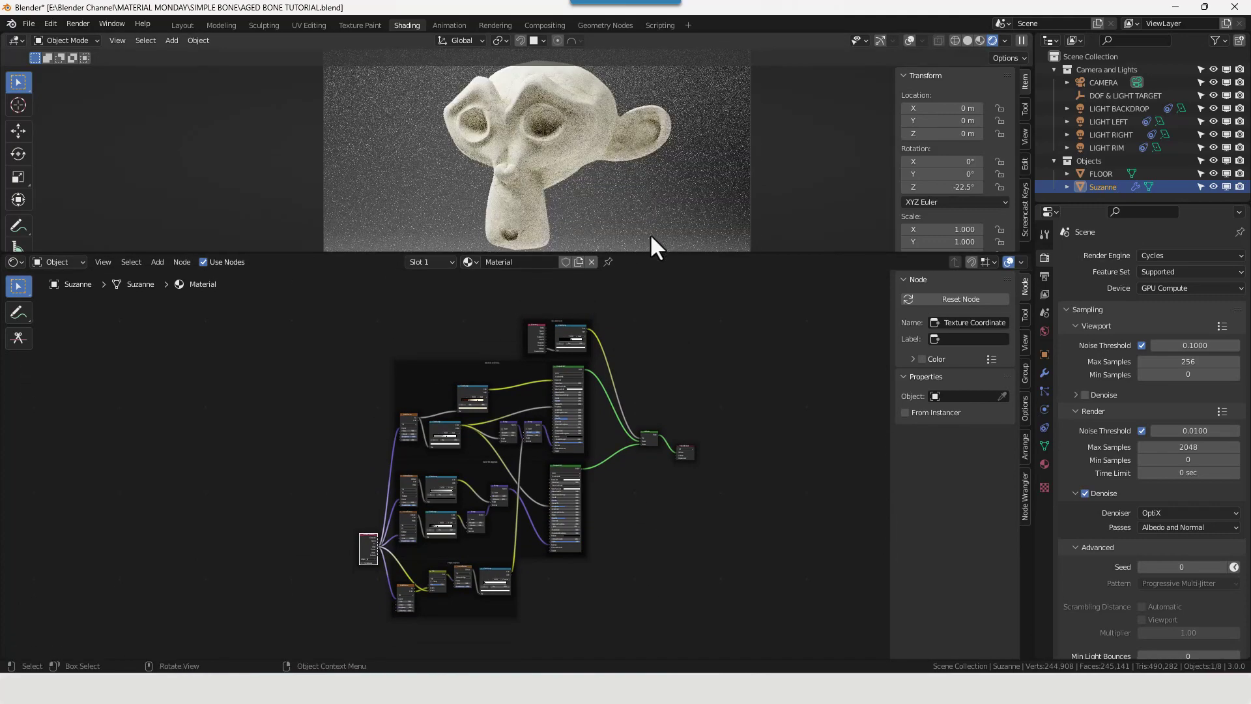
pyautogui.scroll(3, 667, 386)
pyautogui.moveTo(666, 386); pyautogui.dragTo(636, 423, button='middle')
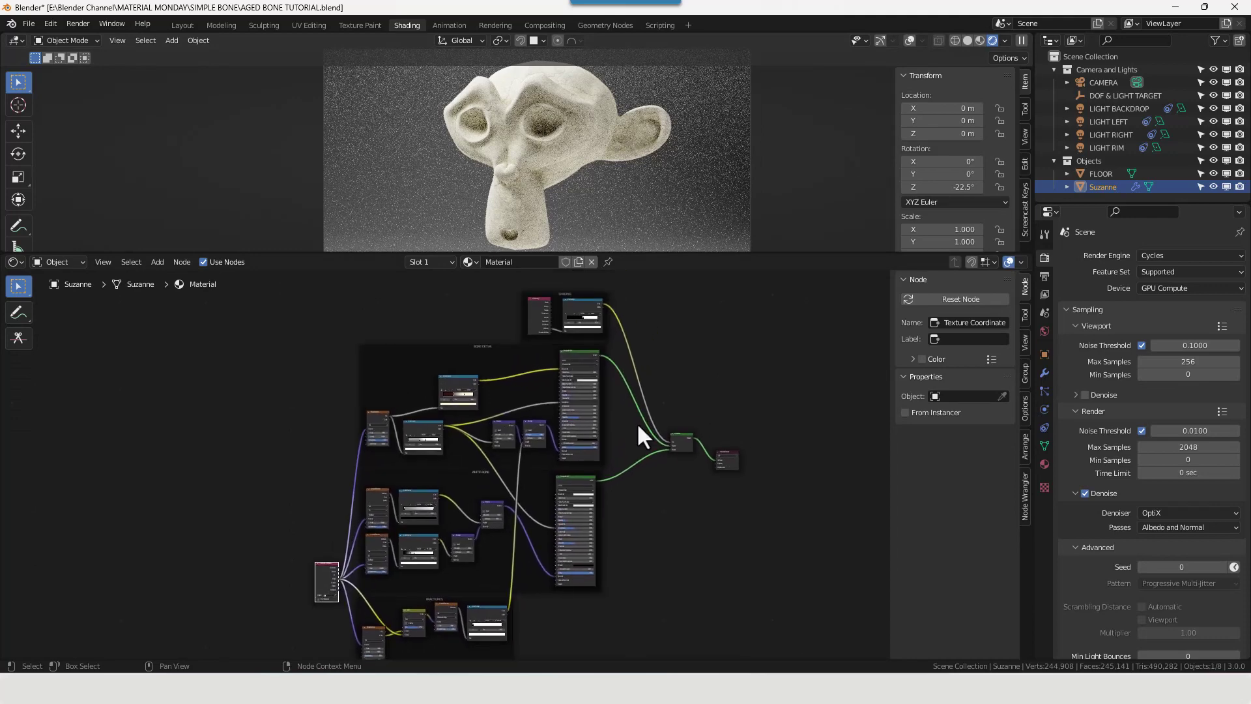
# - Render the final image of the aged bone Suzanne with Cycles
pyautogui.click(69, 24)
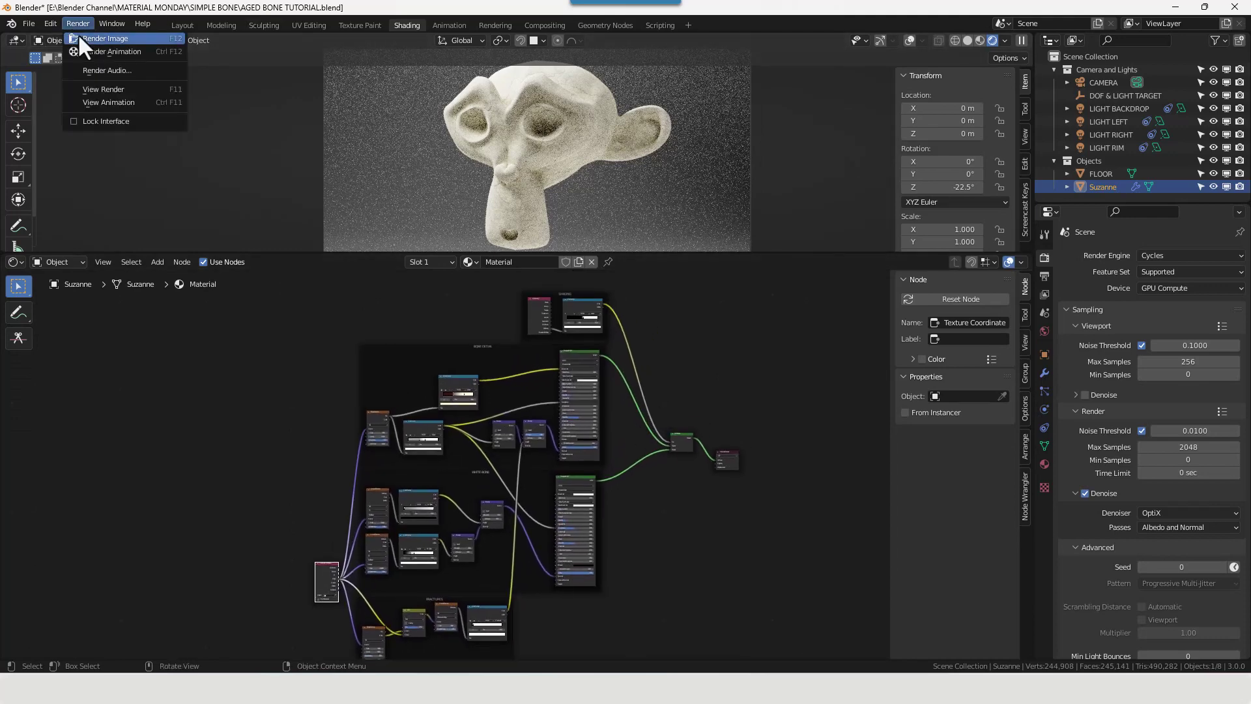
pyautogui.click(77, 33)
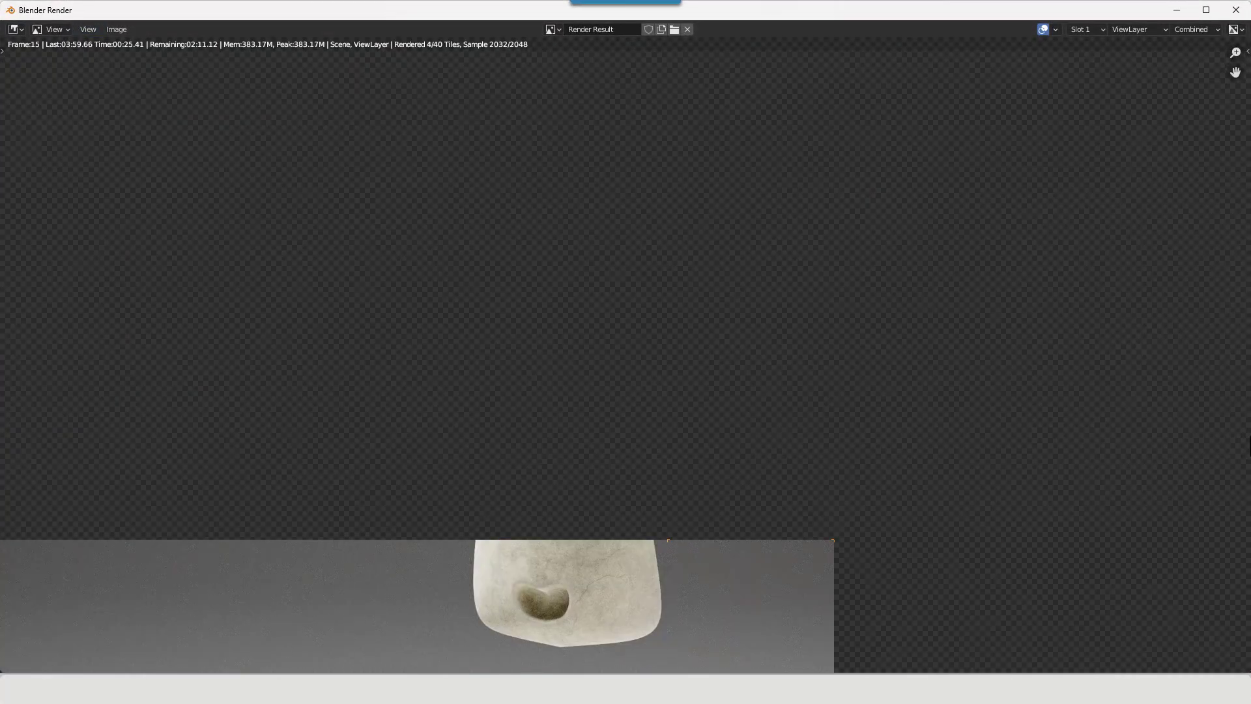